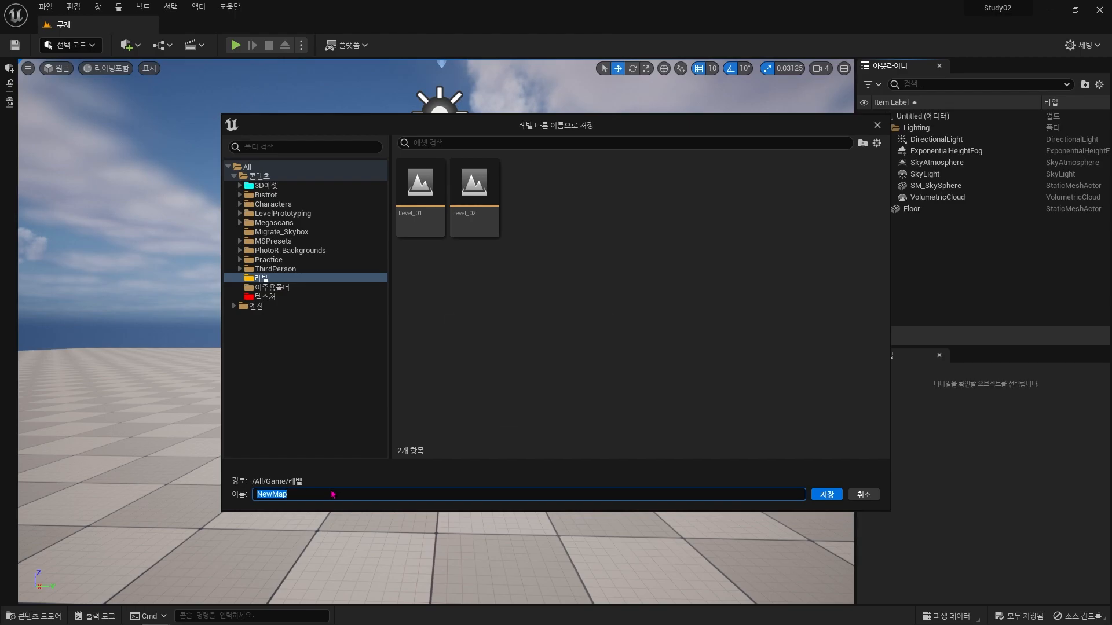
# Save the new level as Level_03 in the 레벨 folder
pyautogui.write('el_03')
pyautogui.press('Return')
# Place a point light on the floor in front of the sky actors and raise it slightly along Z
pyautogui.click(10, 119)
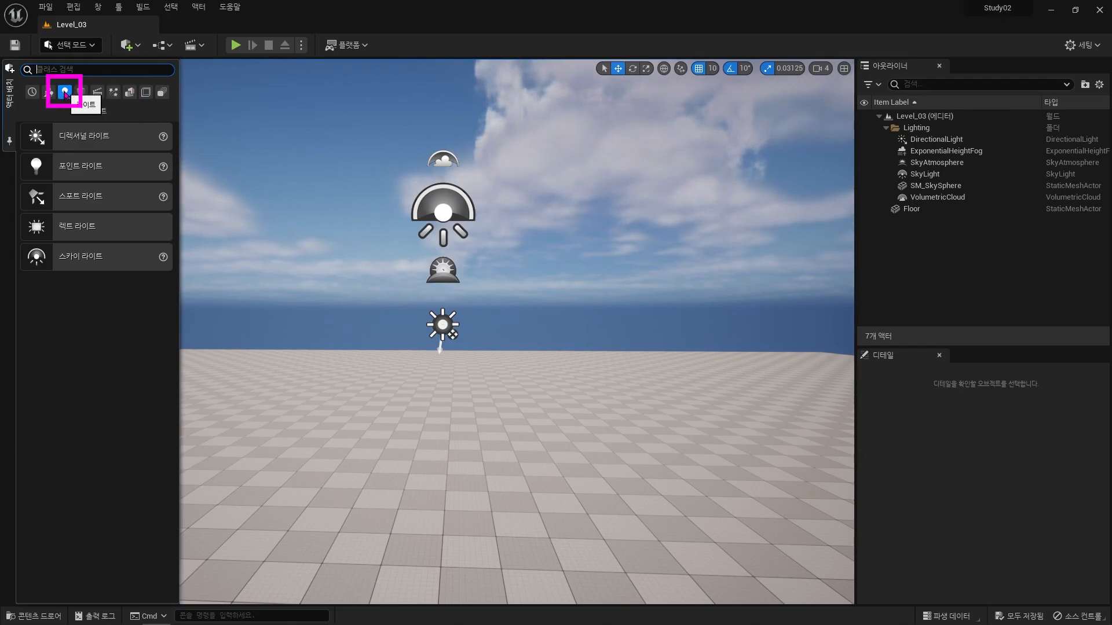
pyautogui.moveTo(88, 178); pyautogui.dragTo(464, 426)
pyautogui.moveTo(463, 385)
pyautogui.mouseDown()
pyautogui.moveTo(463, 362)
pyautogui.moveTo(464, 432)
pyautogui.moveTo(471, 383)
pyautogui.mouseUp()
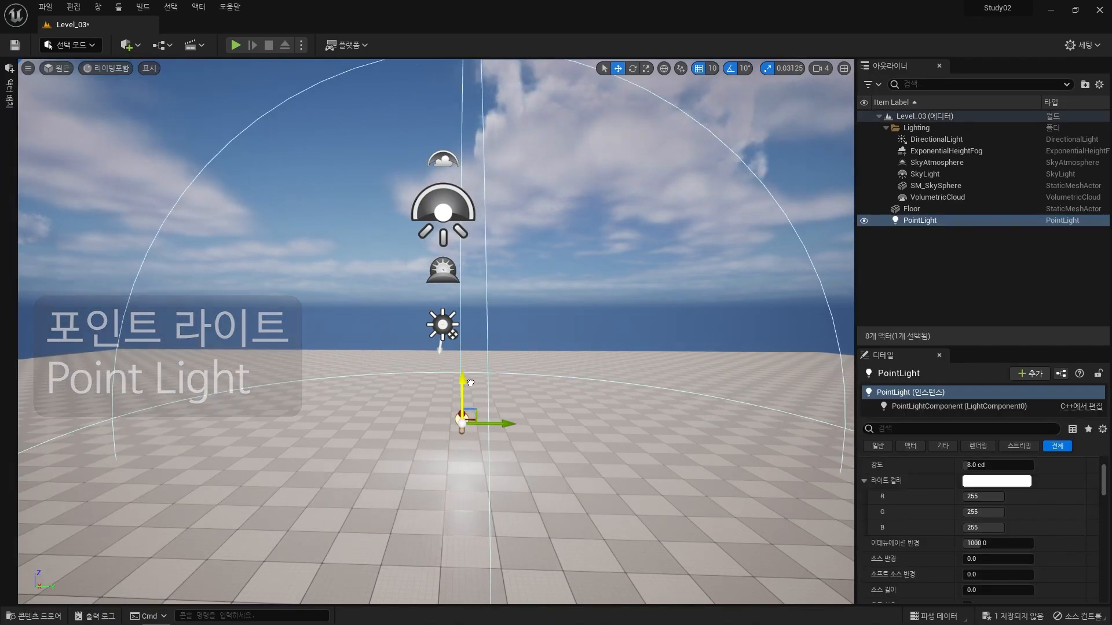
pyautogui.moveTo(470, 383); pyautogui.dragTo(481, 406, button='right')
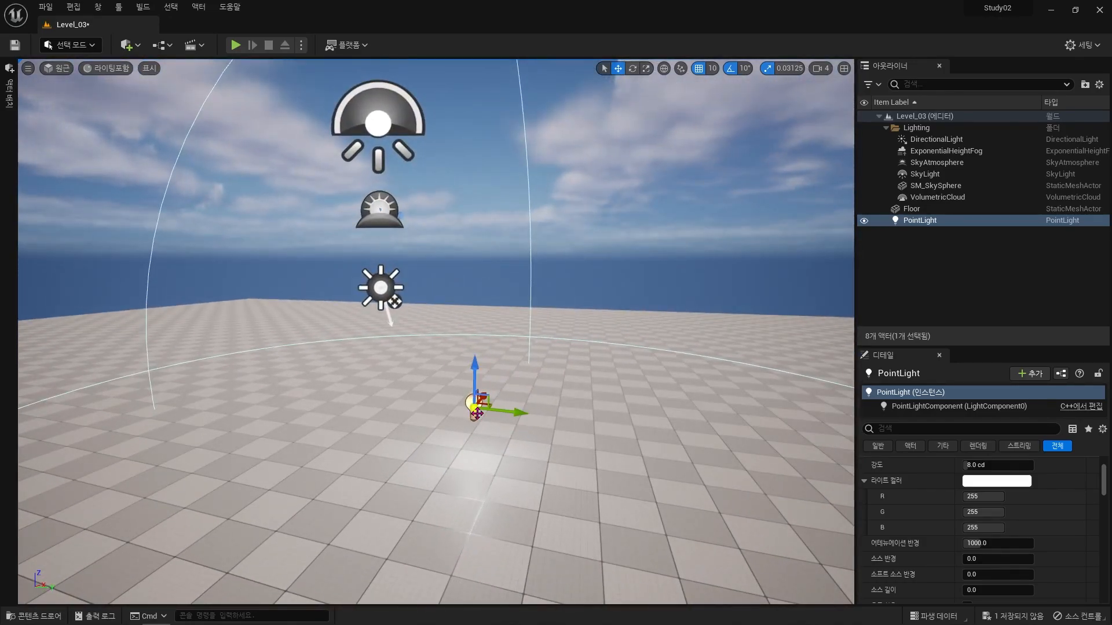
# Delete the DirectionalLight and SkyLight actors from the level
pyautogui.click(963, 147)
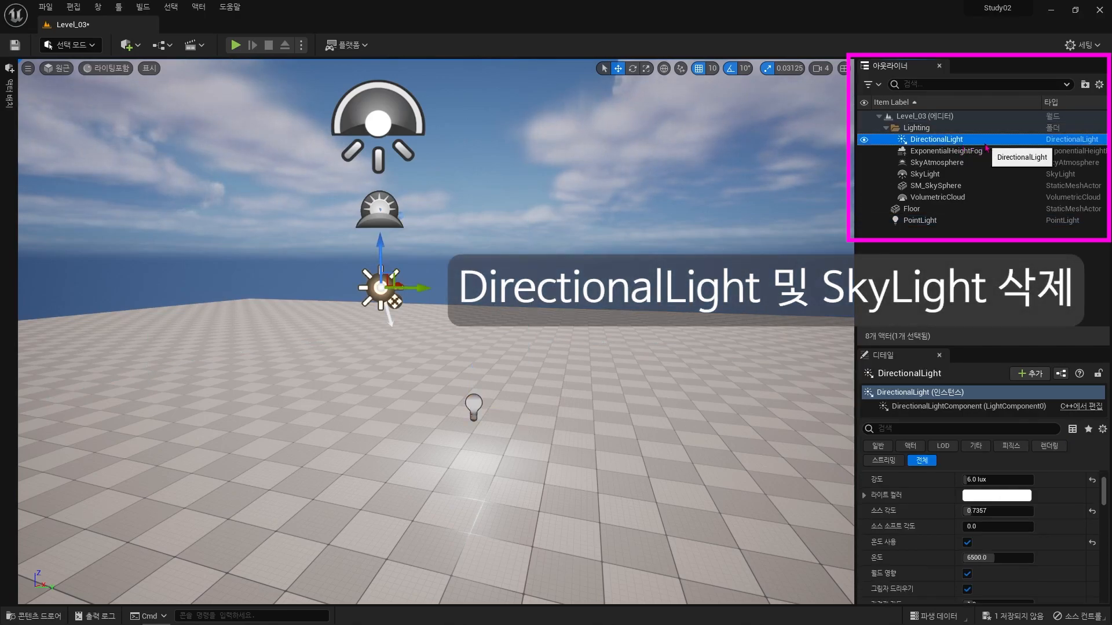
pyautogui.press('Delete')
pyautogui.click(986, 163)
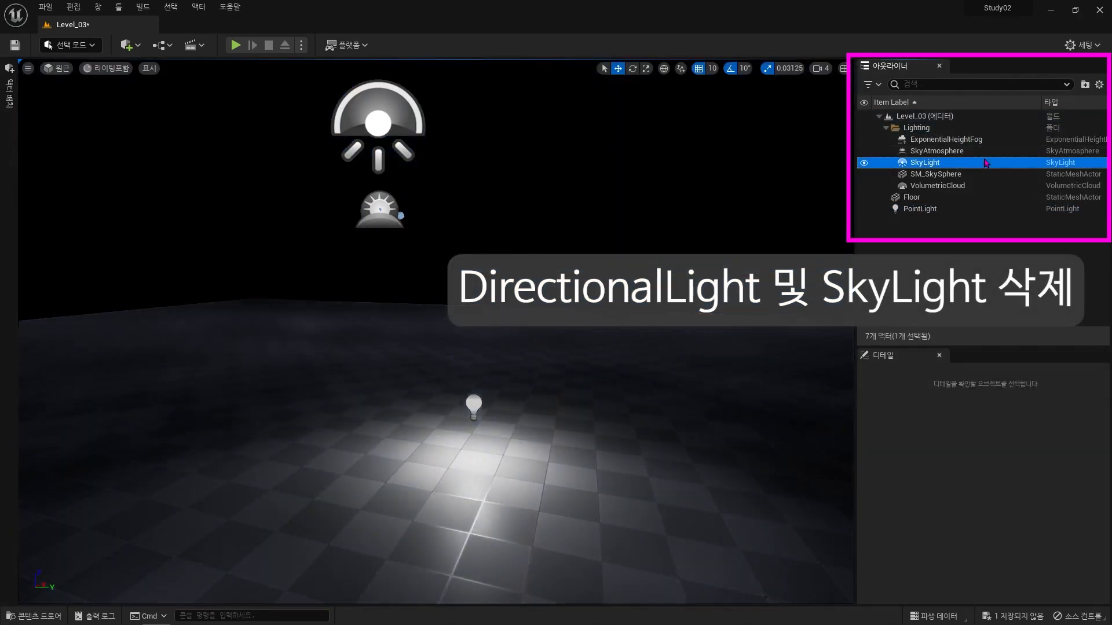
pyautogui.press('Delete')
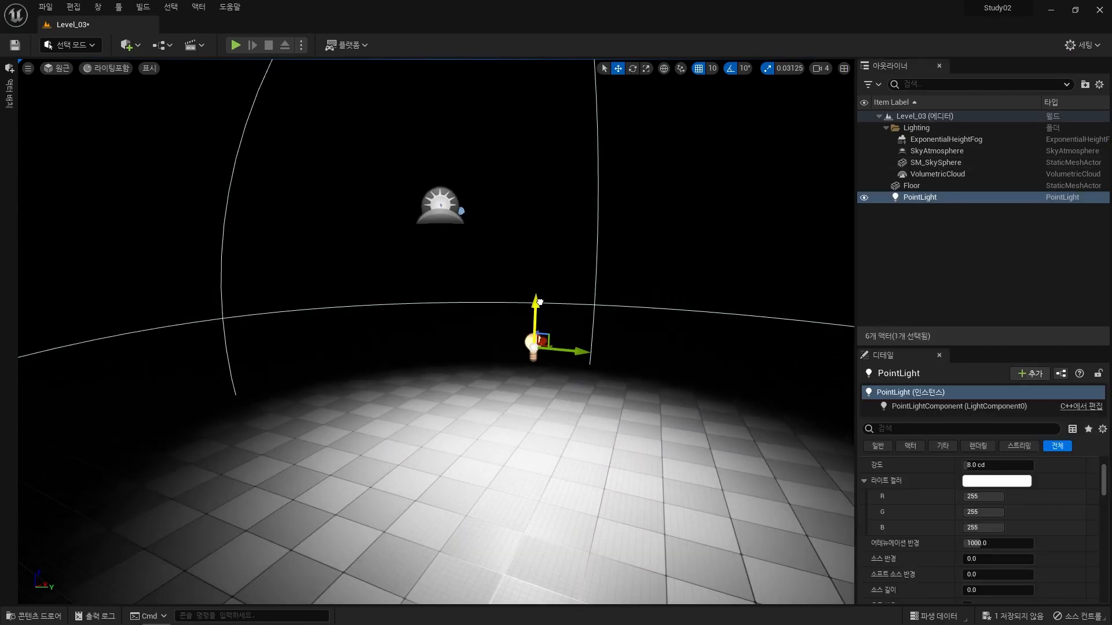
# Adjust the point light's height along Z, leaving it raised farther above the floor
pyautogui.moveTo(539, 302); pyautogui.dragTo(539, 309)
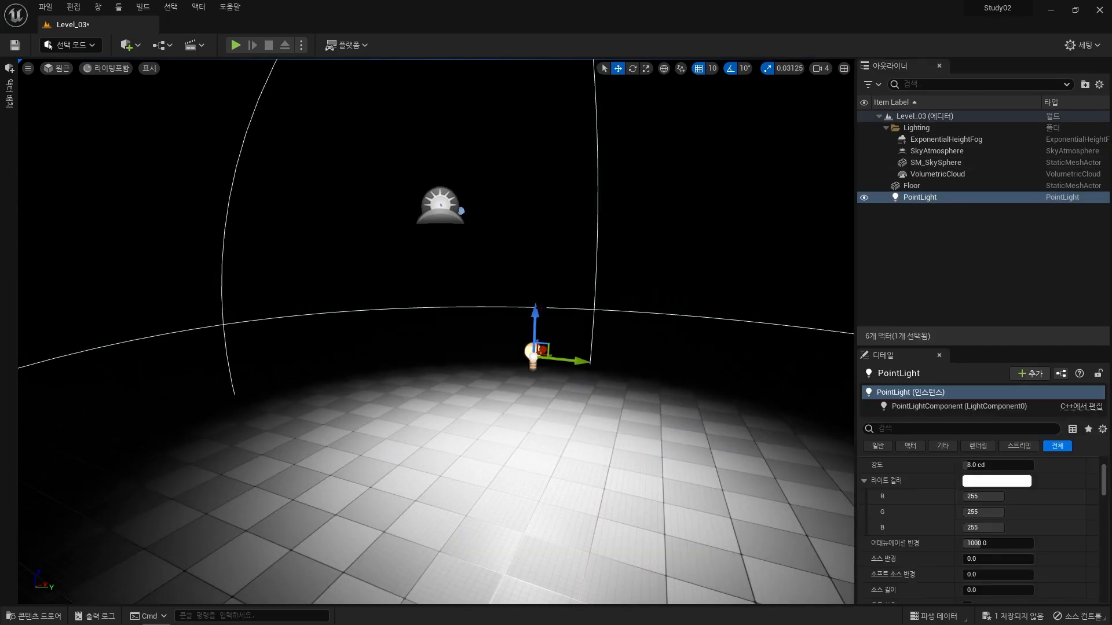
pyautogui.scroll(-5, 436, 332)
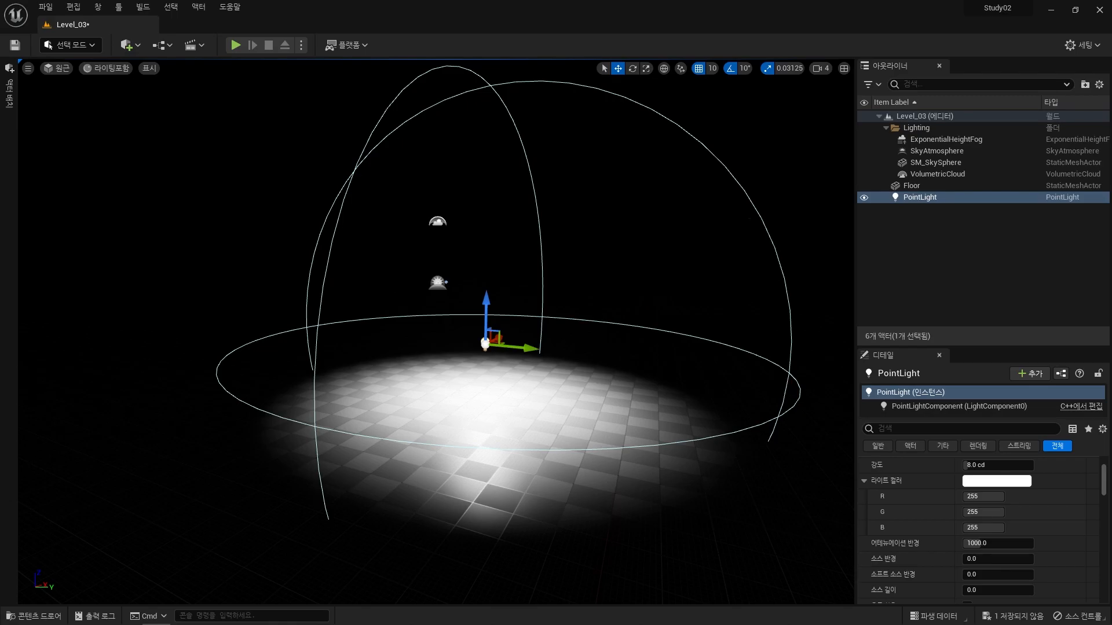
pyautogui.moveTo(489, 299); pyautogui.dragTo(484, 272)
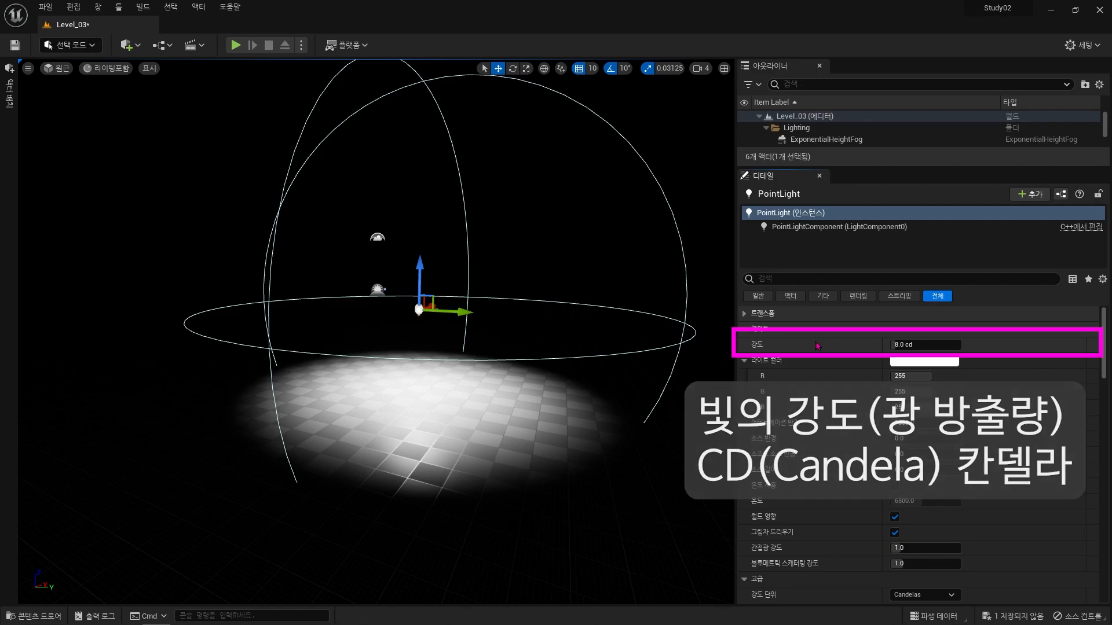
# Try point light intensities of 1, 10 and 15 cd and undo the last intensity change
pyautogui.click(892, 345)
pyautogui.write('1')
pyautogui.press('Return')
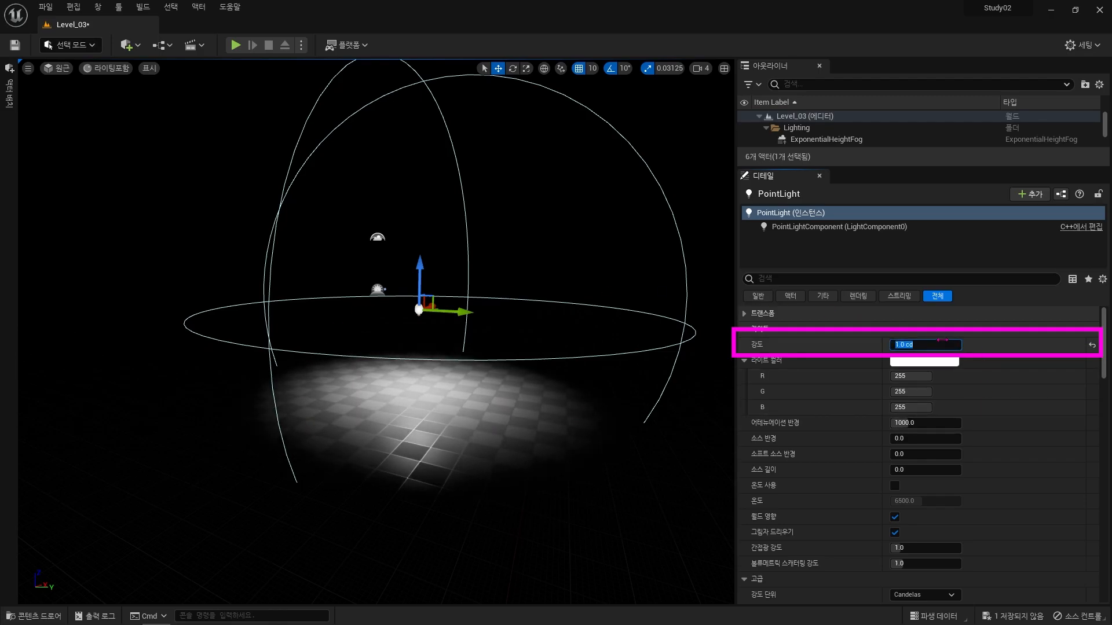
pyautogui.scroll(-10, 988, 342)
pyautogui.scroll(10, 968, 338)
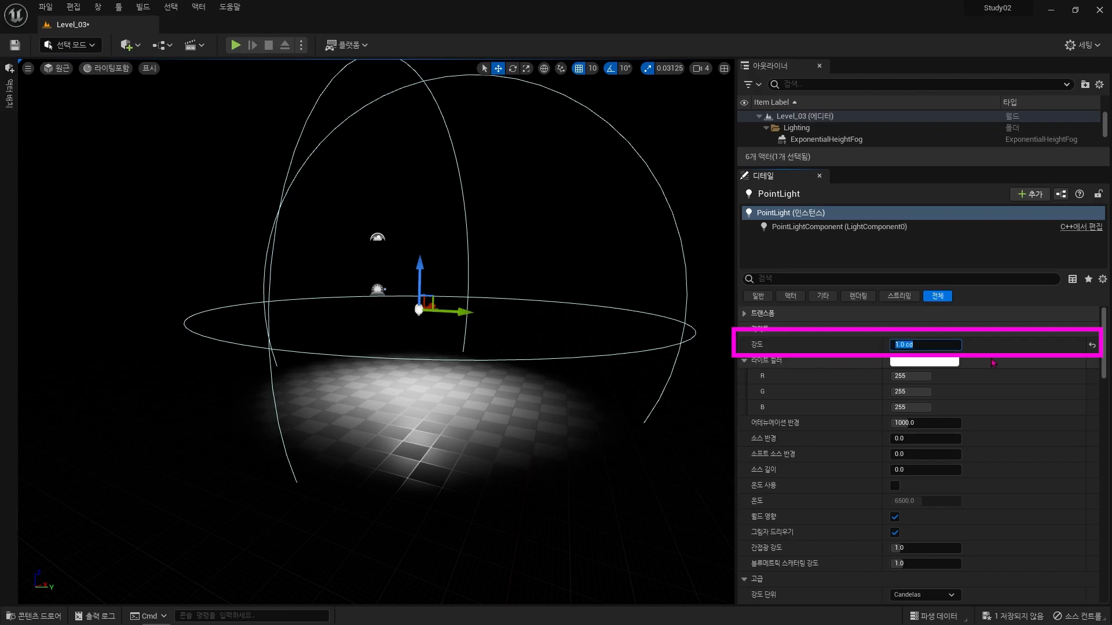
pyautogui.write('10')
pyautogui.press('Return')
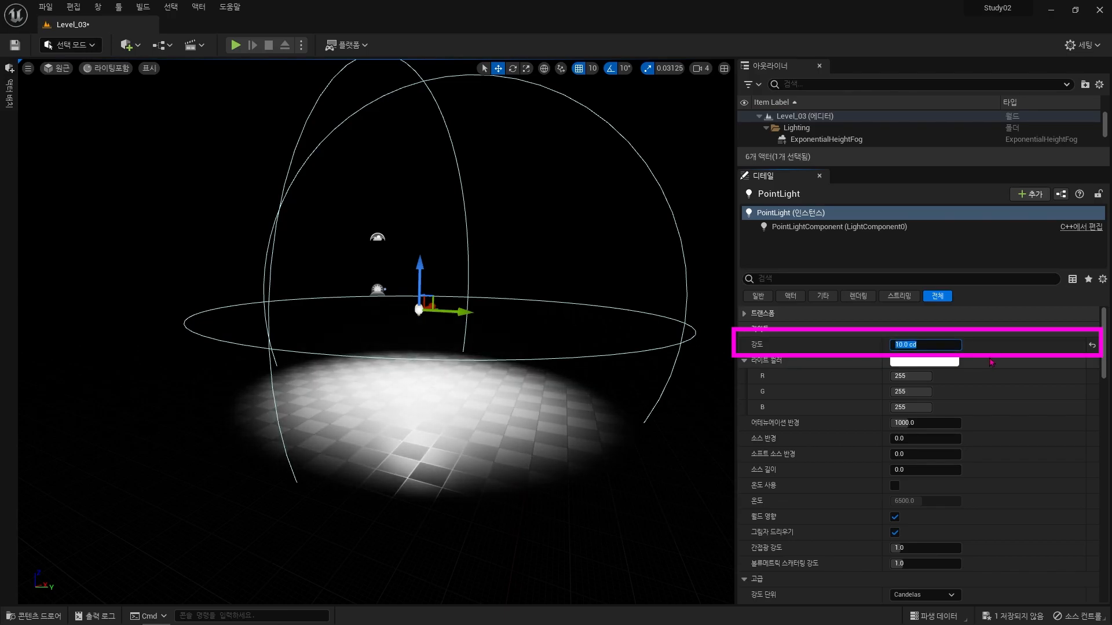
pyautogui.write('15')
pyautogui.press('Return')
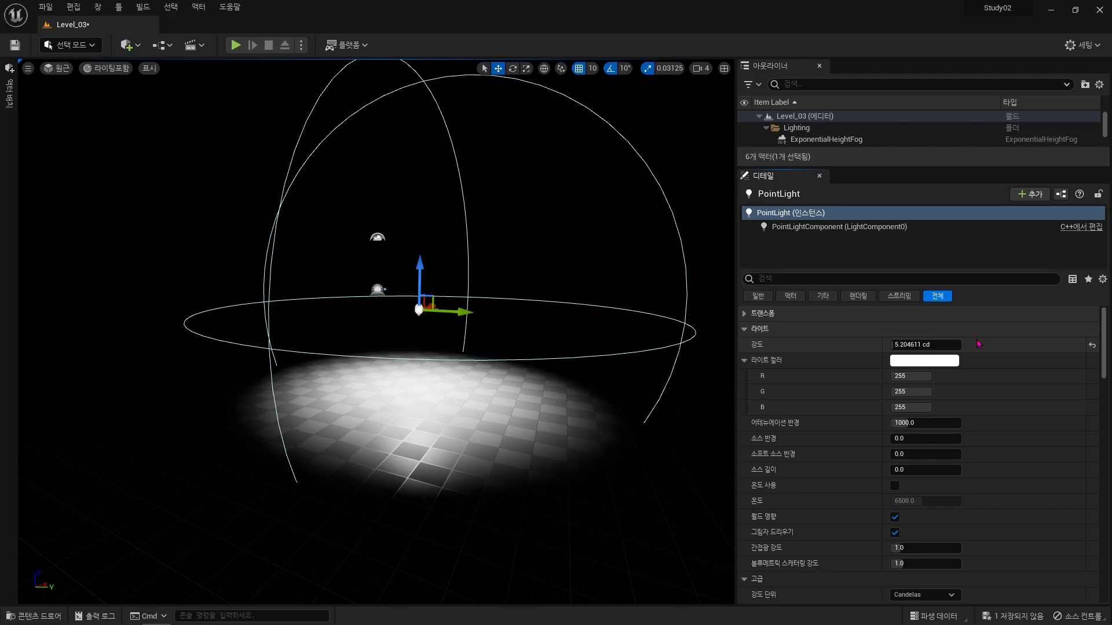
pyautogui.hotkey('ctrl', 'z')
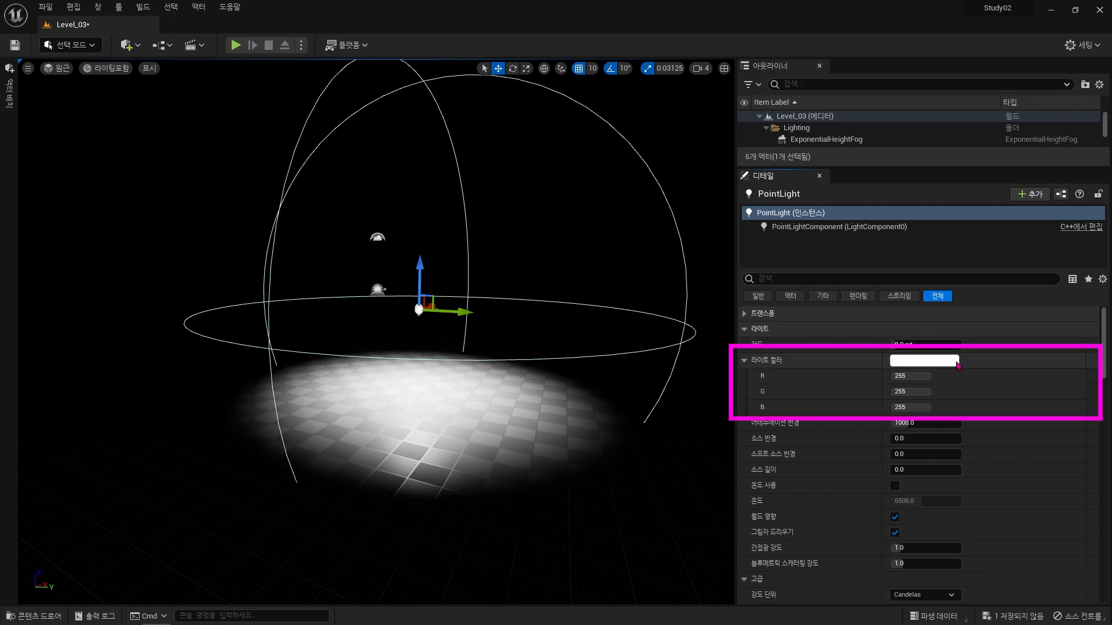
# Try a light green colour for the point light, cancel the colour change and collapse the light colour channels
pyautogui.click(924, 364)
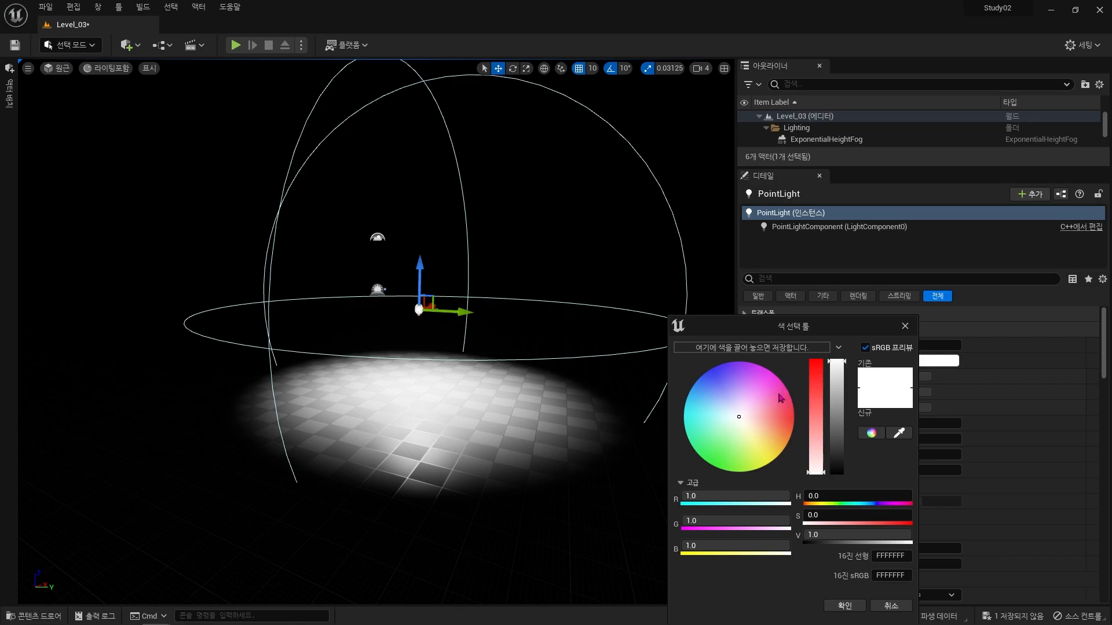
pyautogui.moveTo(768, 405); pyautogui.dragTo(722, 449)
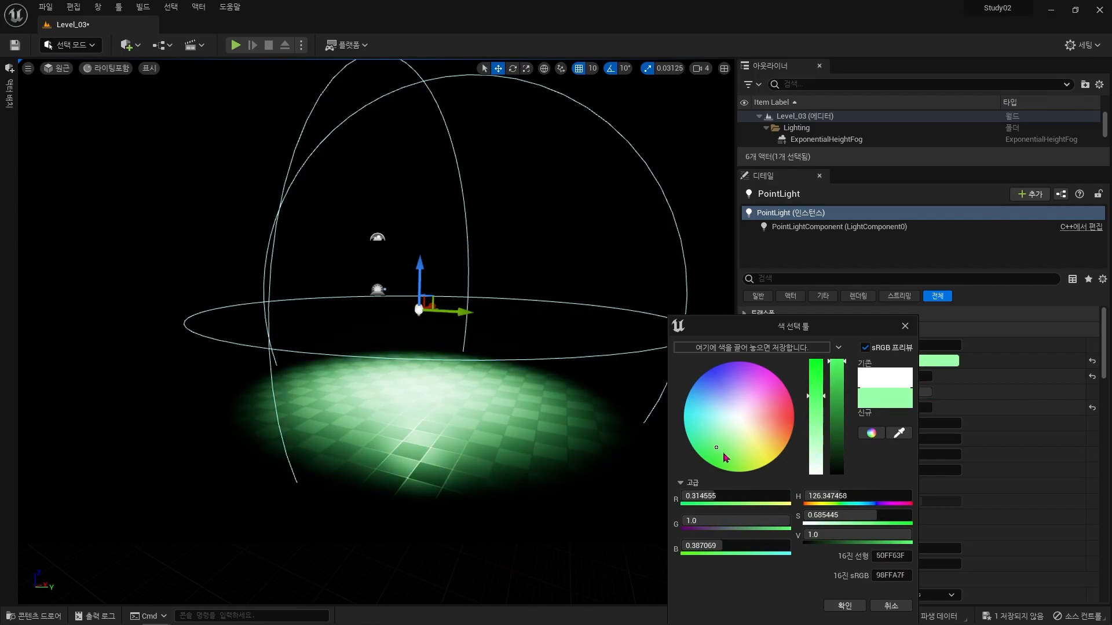
pyautogui.press('Escape')
pyautogui.click(745, 360)
pyautogui.click(745, 360)
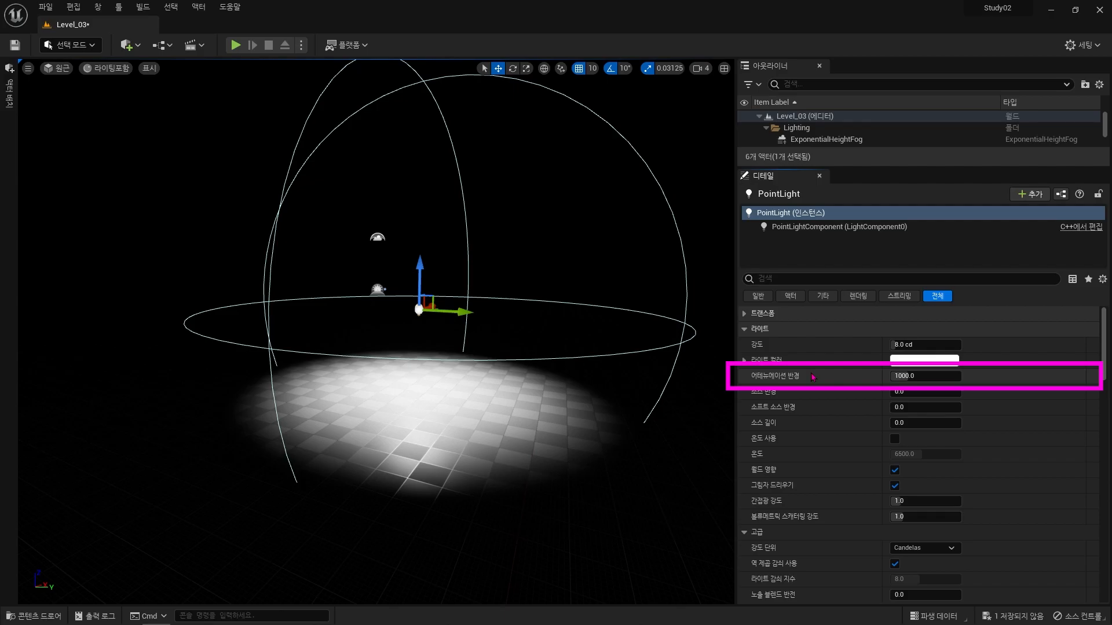
# Set the point light's attenuation radius to 500
pyautogui.moveTo(898, 376)
pyautogui.mouseDown()
pyautogui.moveTo(834, 375)
pyautogui.moveTo(904, 376)
pyautogui.moveTo(883, 376)
pyautogui.mouseUp()
pyautogui.click(928, 376)
pyautogui.write('500')
pyautogui.press('Return')
pyautogui.moveTo(417, 324); pyautogui.dragTo(416, 353, button='right')
pyautogui.press('w')
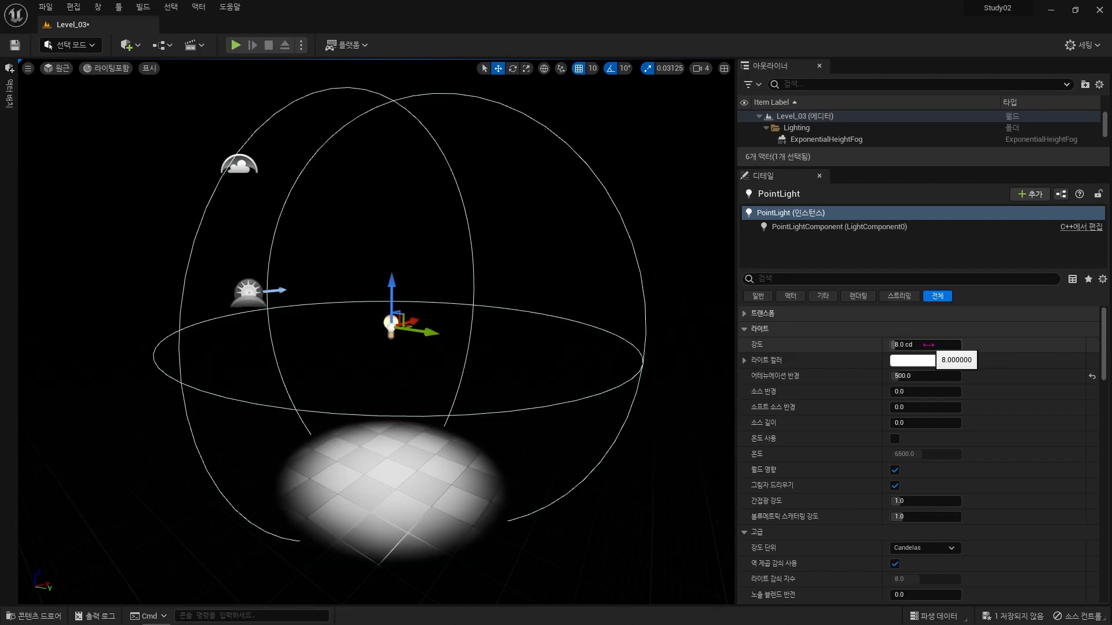
# Set the point light's intensity to 160 cd
pyautogui.click(928, 344)
pyautogui.write('160')
pyautogui.press('Return')
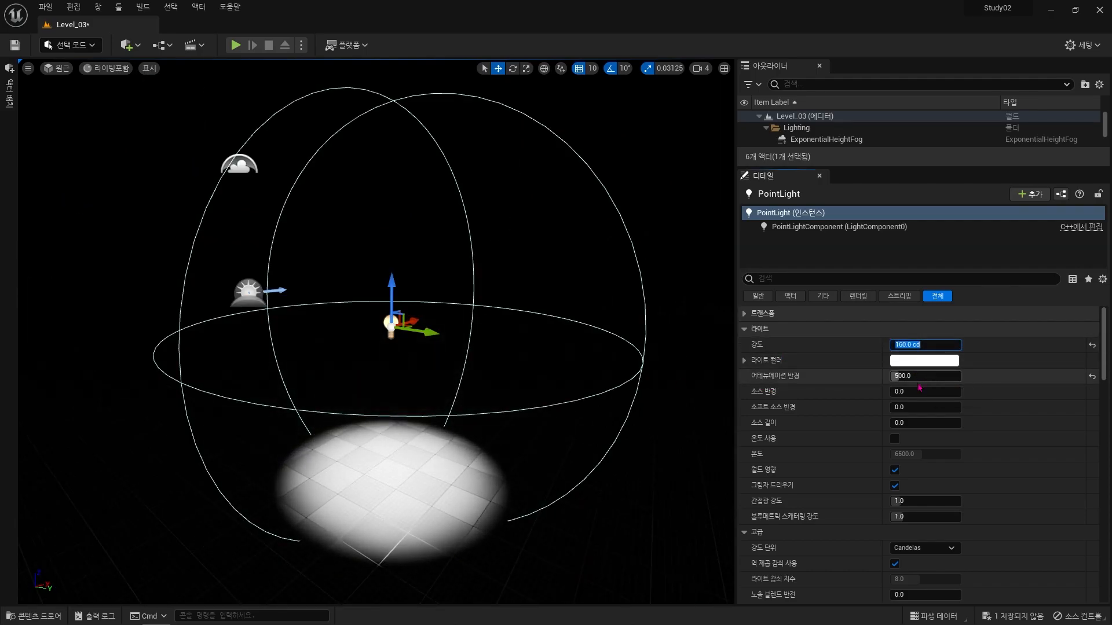
pyautogui.moveTo(579, 376); pyautogui.dragTo(556, 391, button='right')
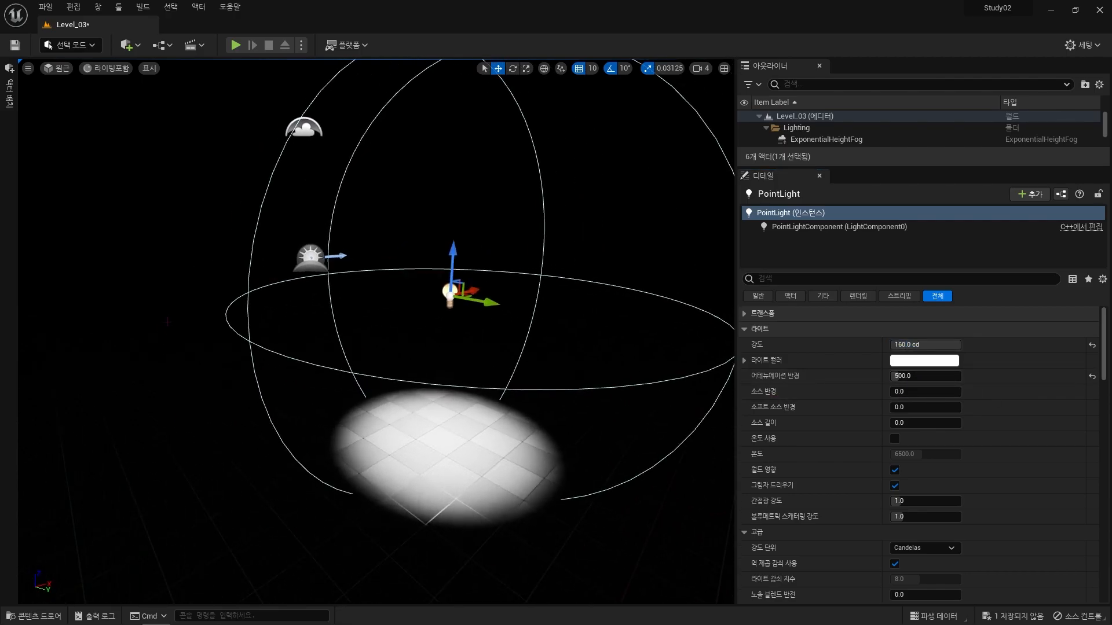
# Place a cube outside the point light's lit area, at about X -190, Y -70, Z 220
pyautogui.click(7, 93)
pyautogui.click(81, 92)
pyautogui.moveTo(80, 132); pyautogui.dragTo(205, 429)
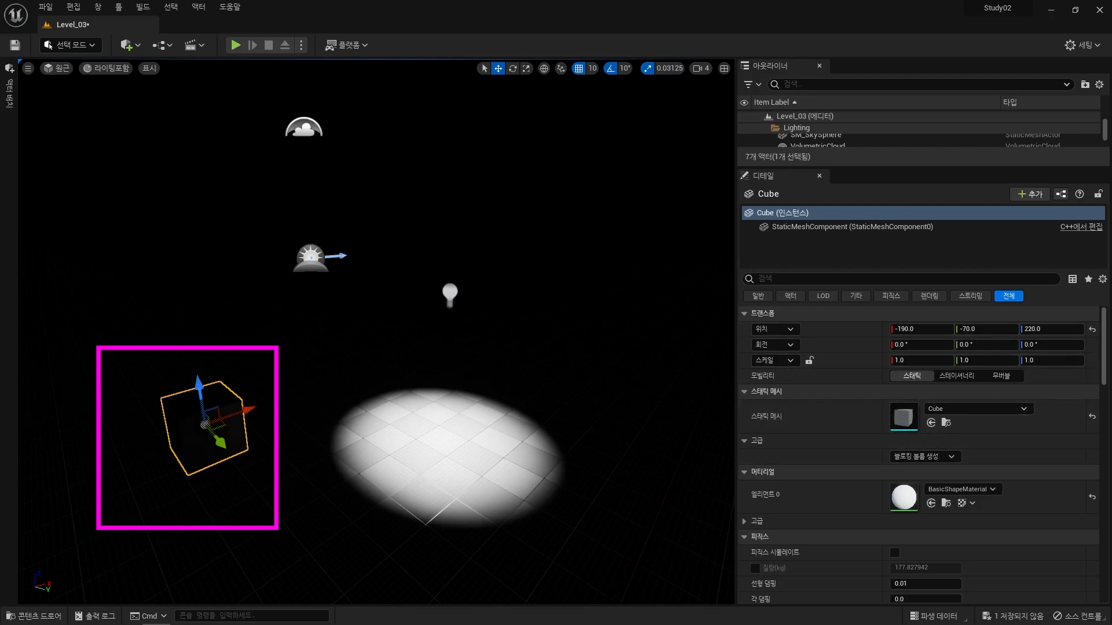
# Set the point light's intensity to 2 cd and widen its attenuation radius to about 3525
pyautogui.click(450, 296)
pyautogui.moveTo(466, 313); pyautogui.dragTo(495, 284)
pyautogui.click(927, 345)
pyautogui.write('2')
pyautogui.press('Return')
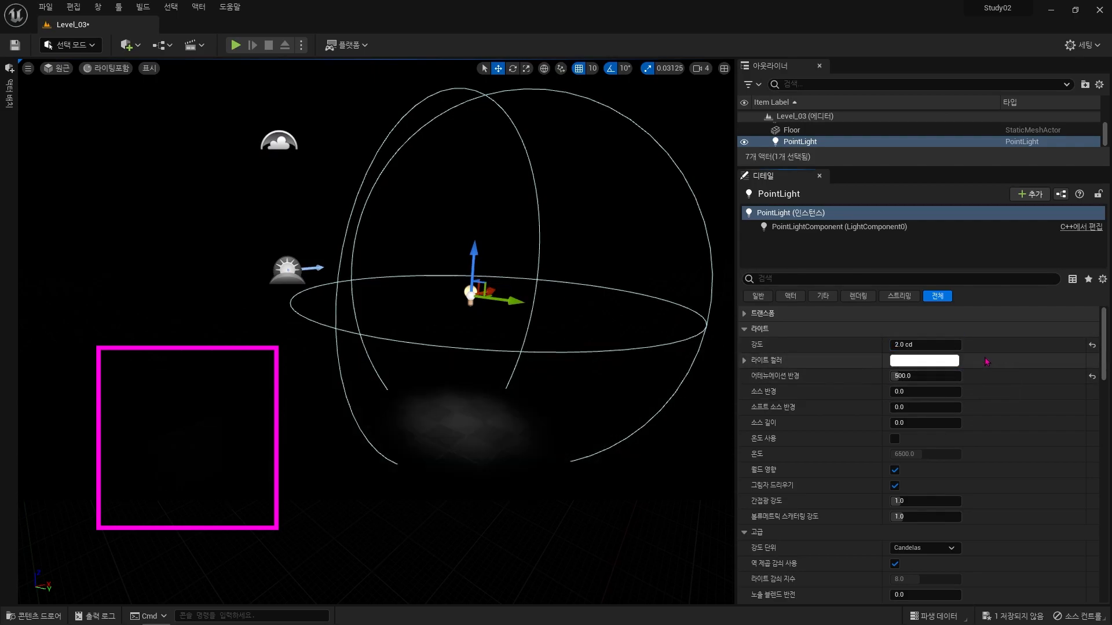
pyautogui.moveTo(955, 376); pyautogui.dragTo(919, 376)
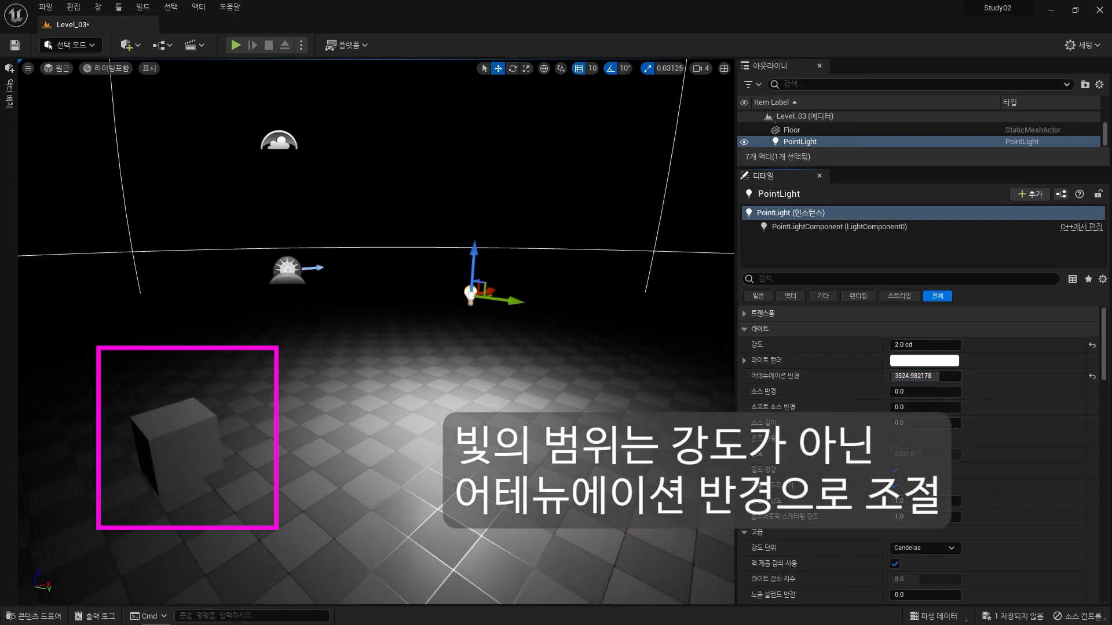
pyautogui.click(206, 449)
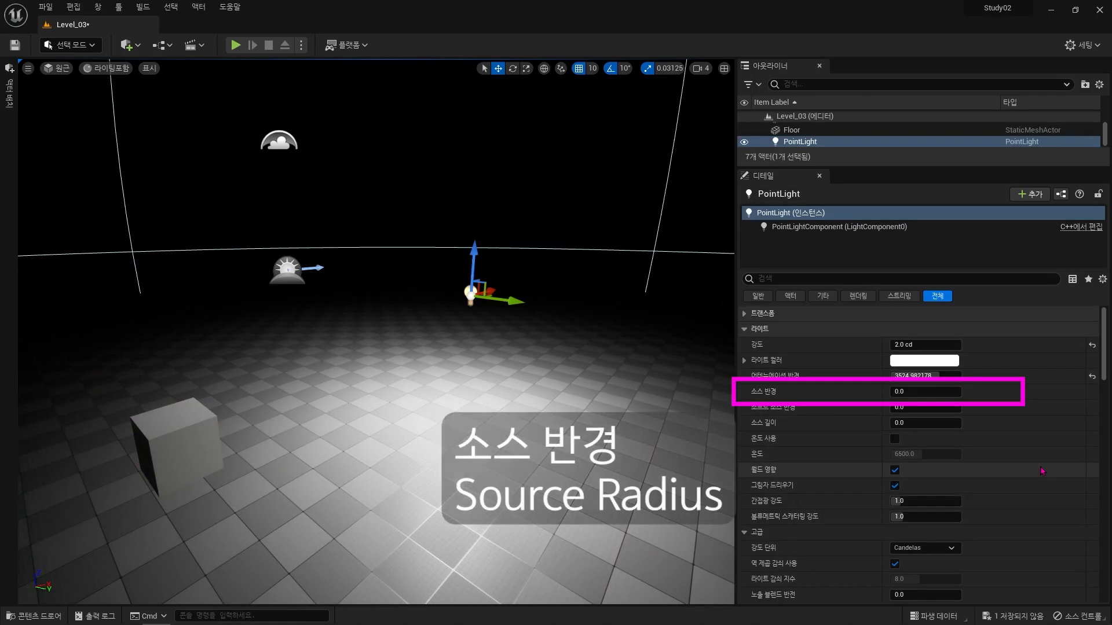
pyautogui.moveTo(766, 397)
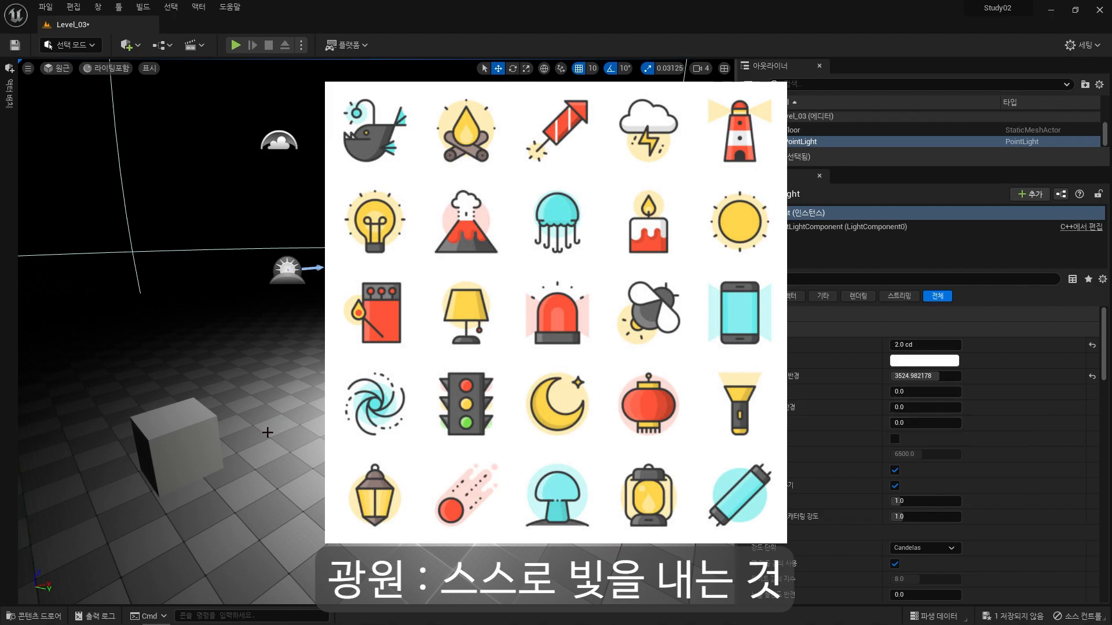
pyautogui.click(211, 446)
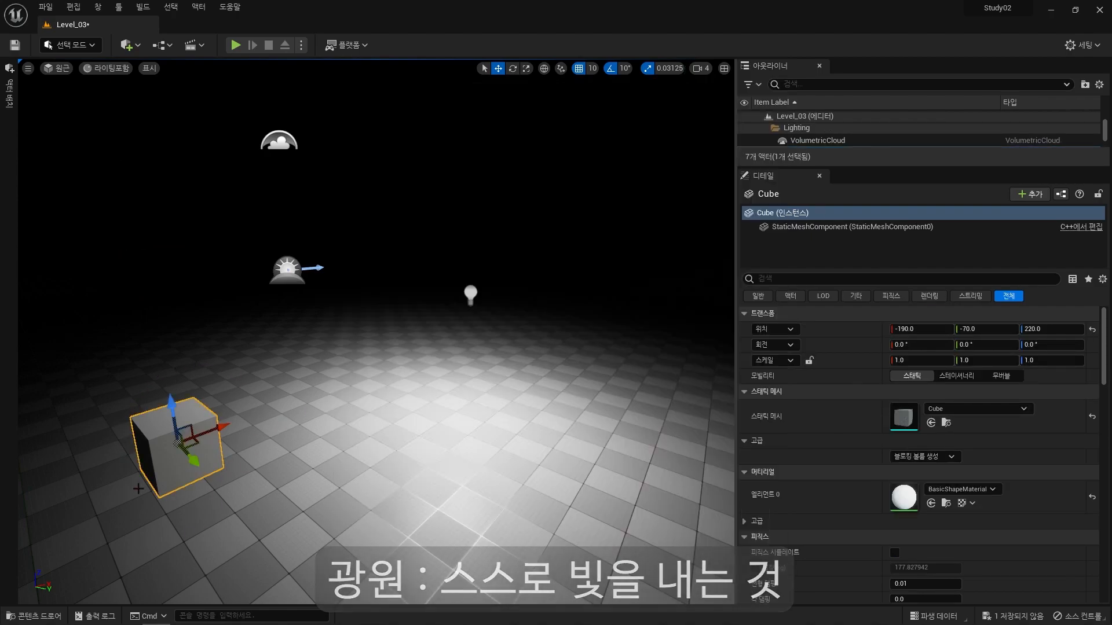
pyautogui.click(470, 294)
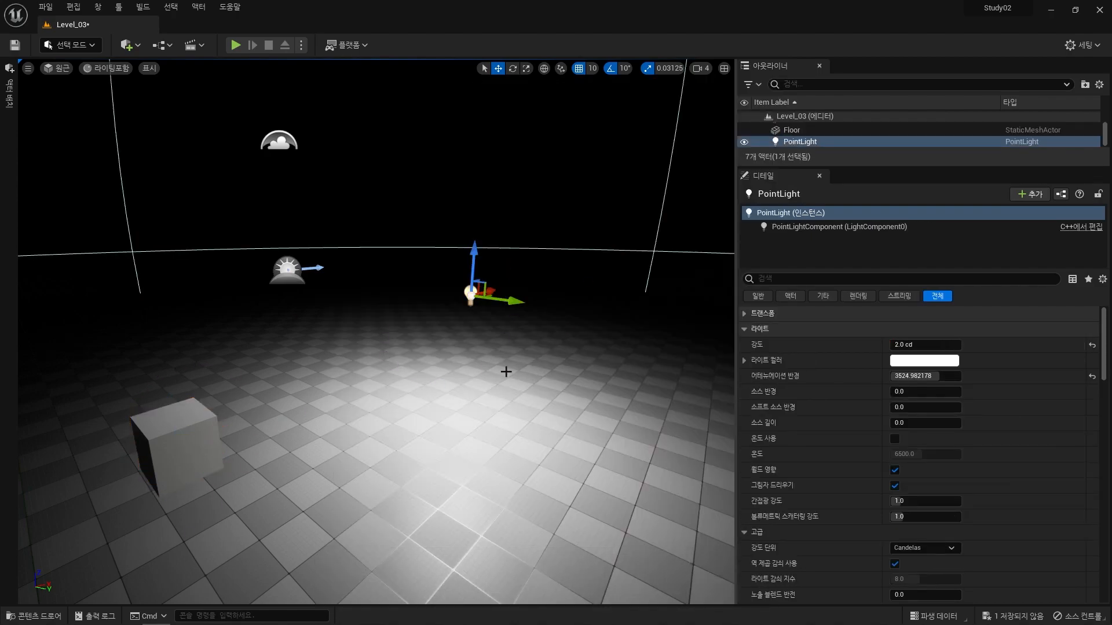
pyautogui.click(220, 435)
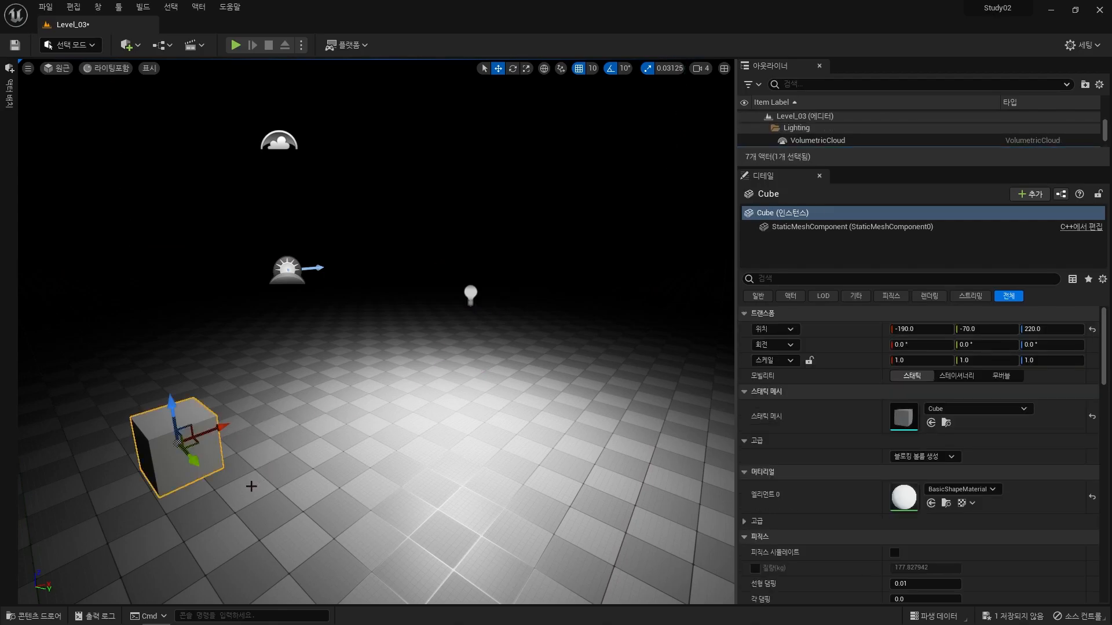
# Increase the point light's source radius to about 284
pyautogui.click(470, 294)
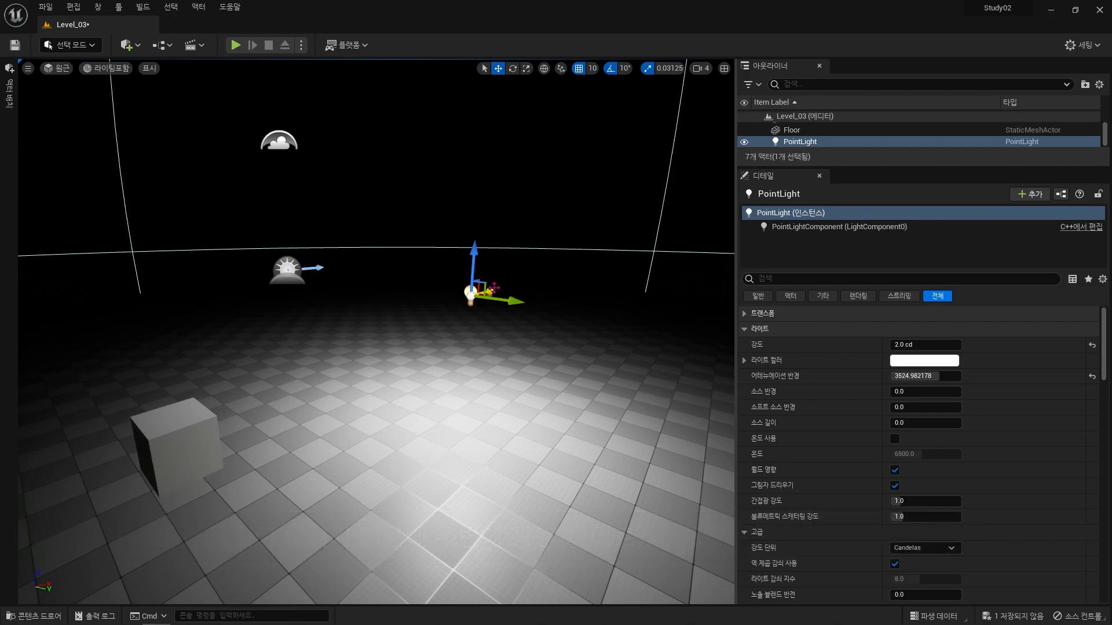
pyautogui.moveTo(901, 390); pyautogui.dragTo(985, 390)
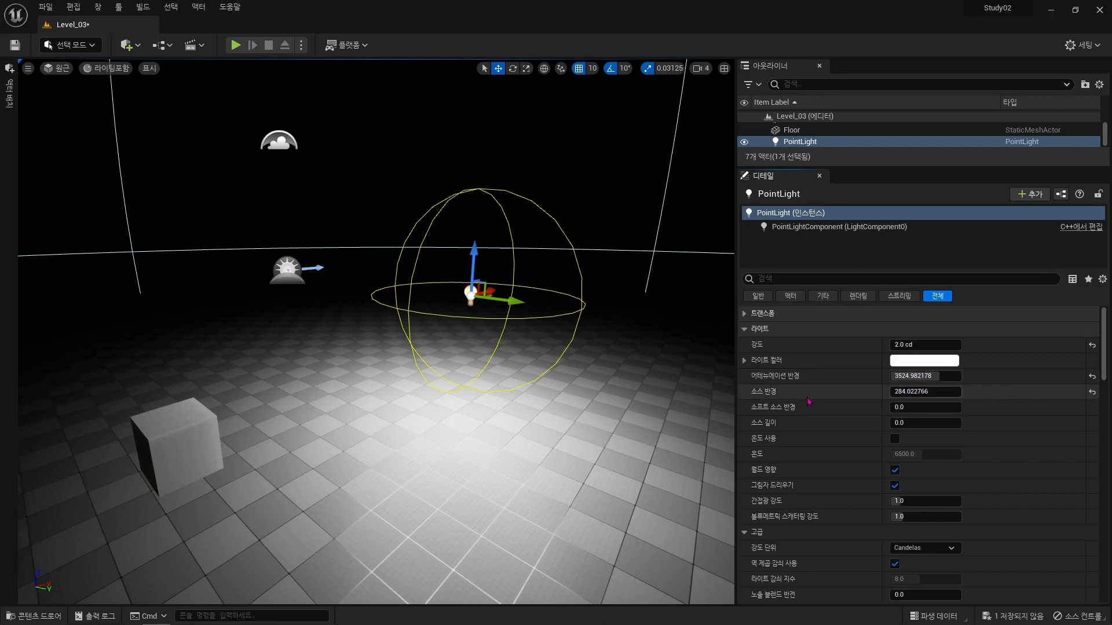
# Move the cube close to the point light so that it casts a shadow on the floor
pyautogui.moveTo(406, 376); pyautogui.dragTo(440, 365, button='right')
pyautogui.click(463, 359)
pyautogui.moveTo(483, 360); pyautogui.dragTo(637, 348)
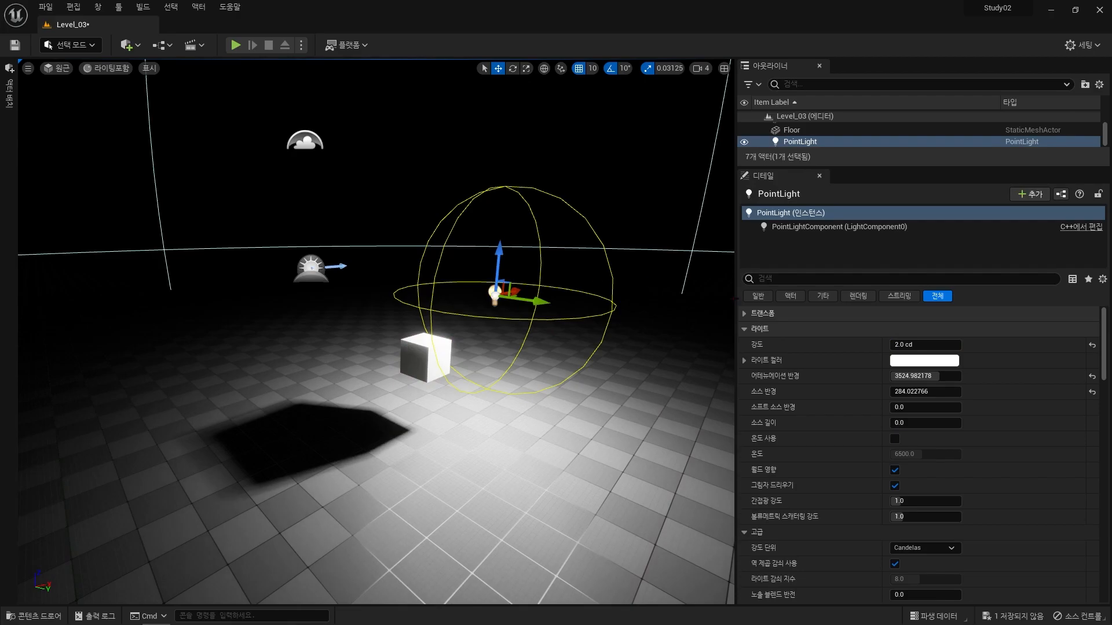
# Vary the point light's source radius between about 5.7 and 189, return it to 0, and reduce the attenuation radius to about 808
pyautogui.moveTo(925, 392)
pyautogui.mouseDown()
pyautogui.moveTo(1109, 392)
pyautogui.moveTo(932, 392)
pyautogui.mouseUp()
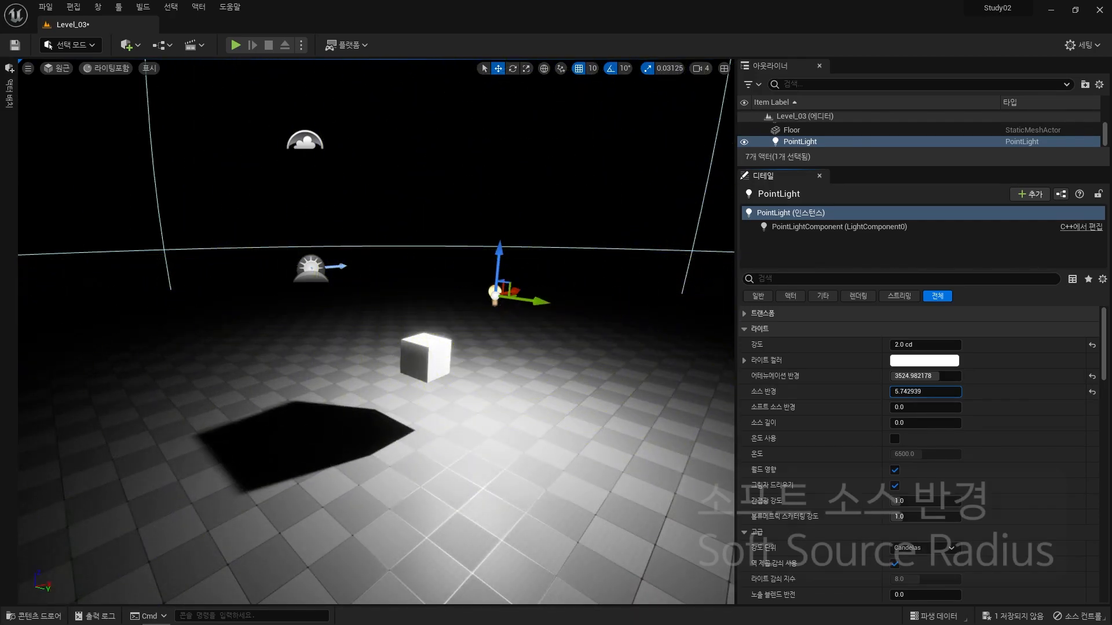
pyautogui.moveTo(769, 410)
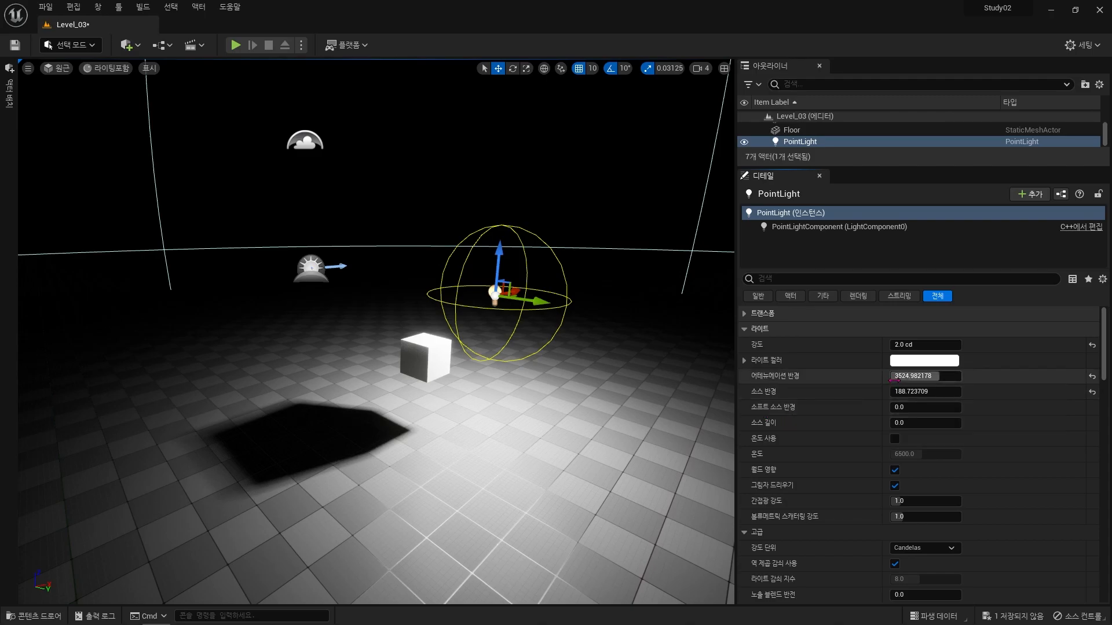
pyautogui.moveTo(922, 393); pyautogui.dragTo(863, 393)
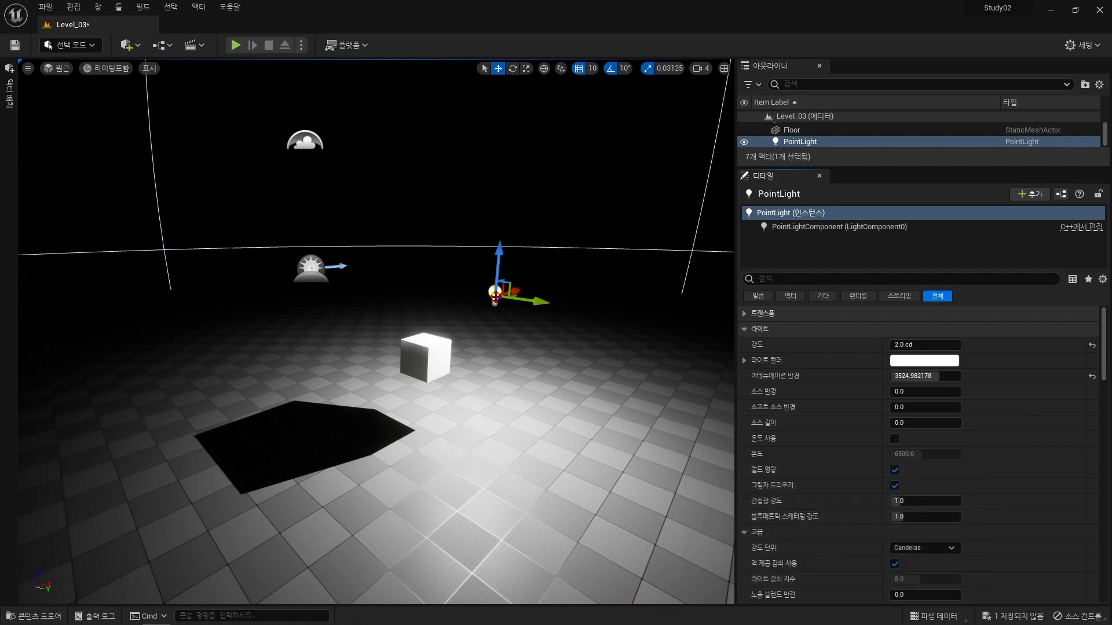
pyautogui.moveTo(926, 375)
pyautogui.mouseDown()
pyautogui.moveTo(892, 375)
pyautogui.moveTo(913, 375)
pyautogui.mouseUp()
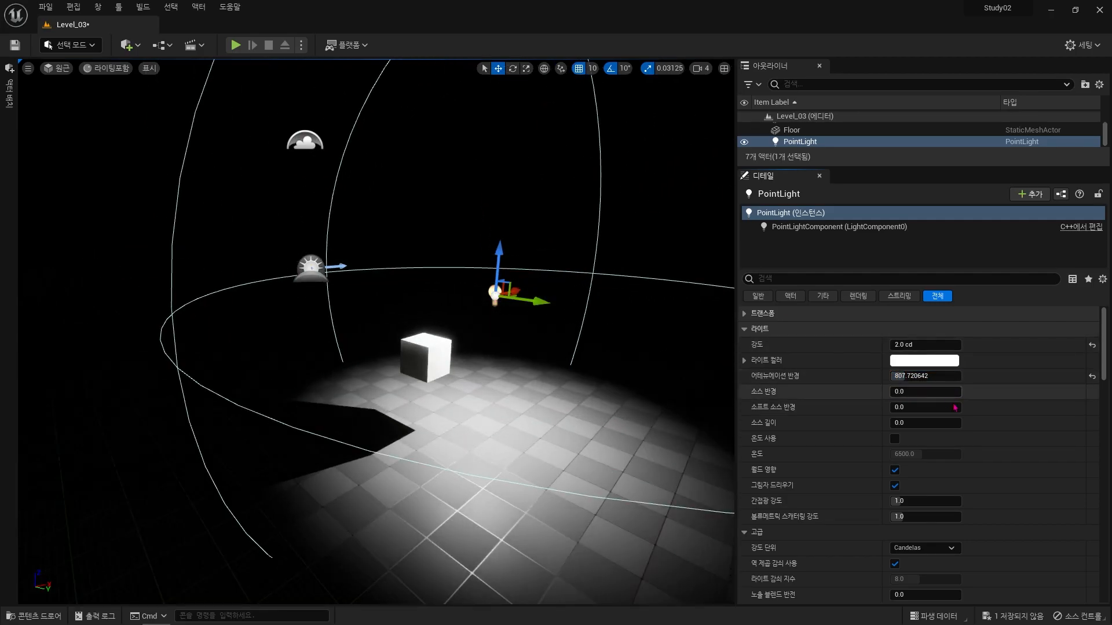
# Vary and reset the point light's source length, and preview Use Temperature between about 2298 and 8478 before turning it off
pyautogui.moveTo(944, 423)
pyautogui.mouseDown()
pyautogui.moveTo(1001, 423)
pyautogui.moveTo(932, 423)
pyautogui.moveTo(973, 423)
pyautogui.moveTo(947, 422)
pyautogui.mouseUp()
pyautogui.click(1092, 424)
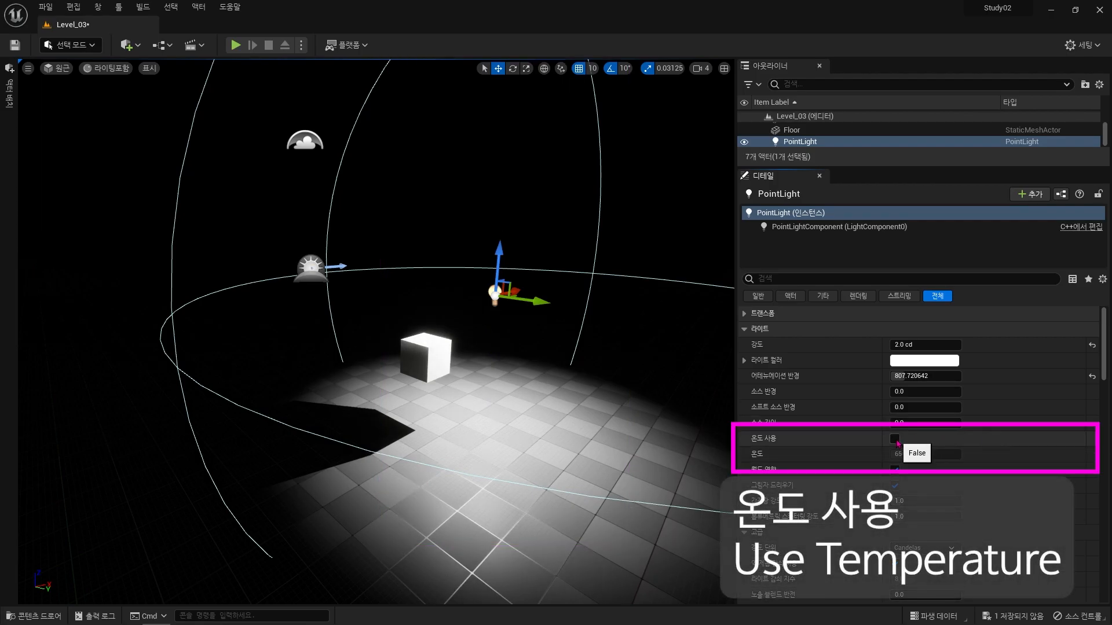
pyautogui.click(895, 440)
pyautogui.moveTo(936, 454); pyautogui.dragTo(904, 454)
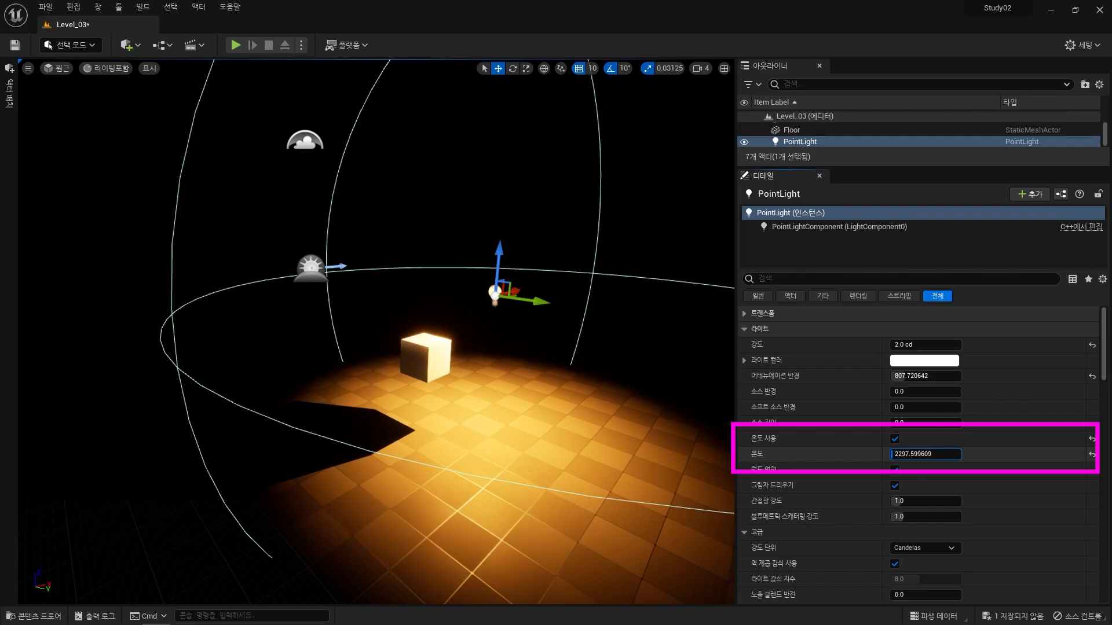
pyautogui.moveTo(903, 455); pyautogui.dragTo(957, 455)
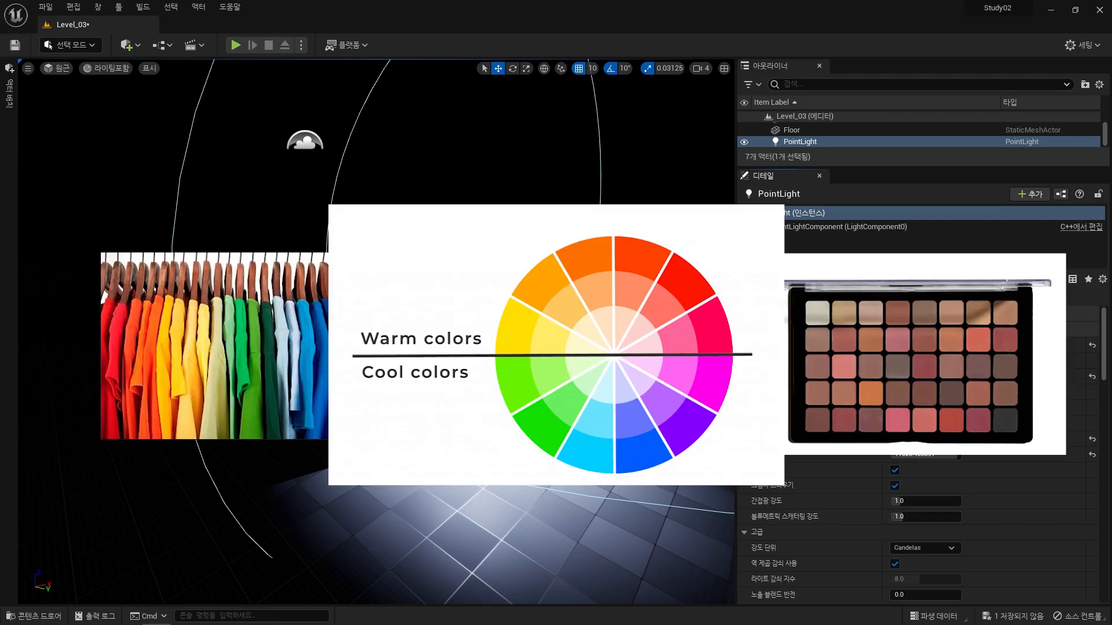
pyautogui.moveTo(953, 455)
pyautogui.mouseDown()
pyautogui.moveTo(909, 454)
pyautogui.moveTo(956, 455)
pyautogui.mouseUp()
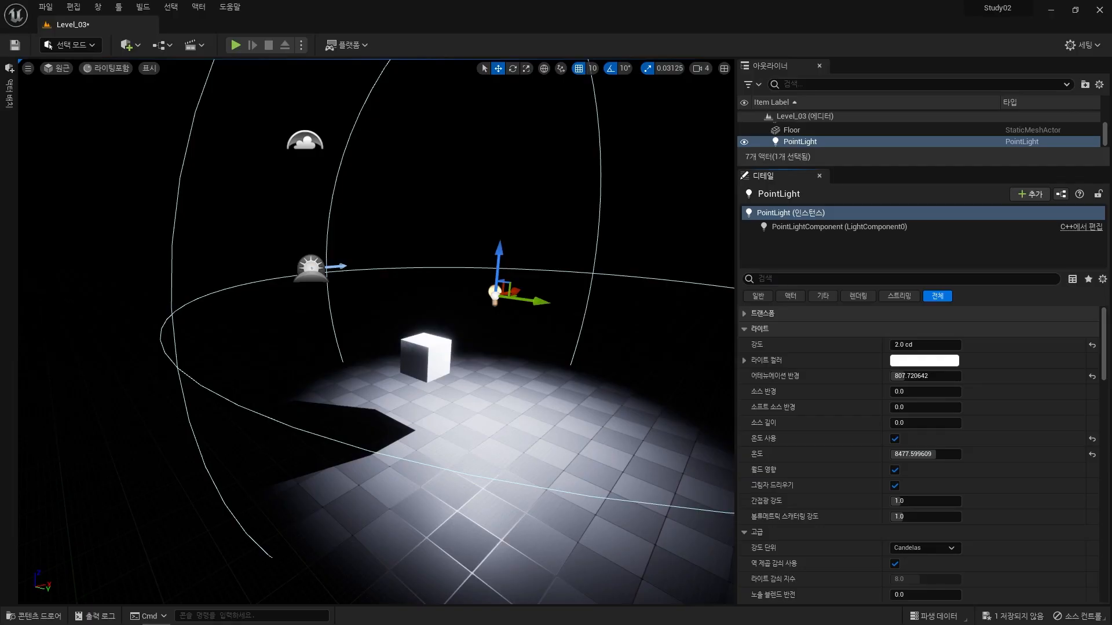
pyautogui.click(894, 438)
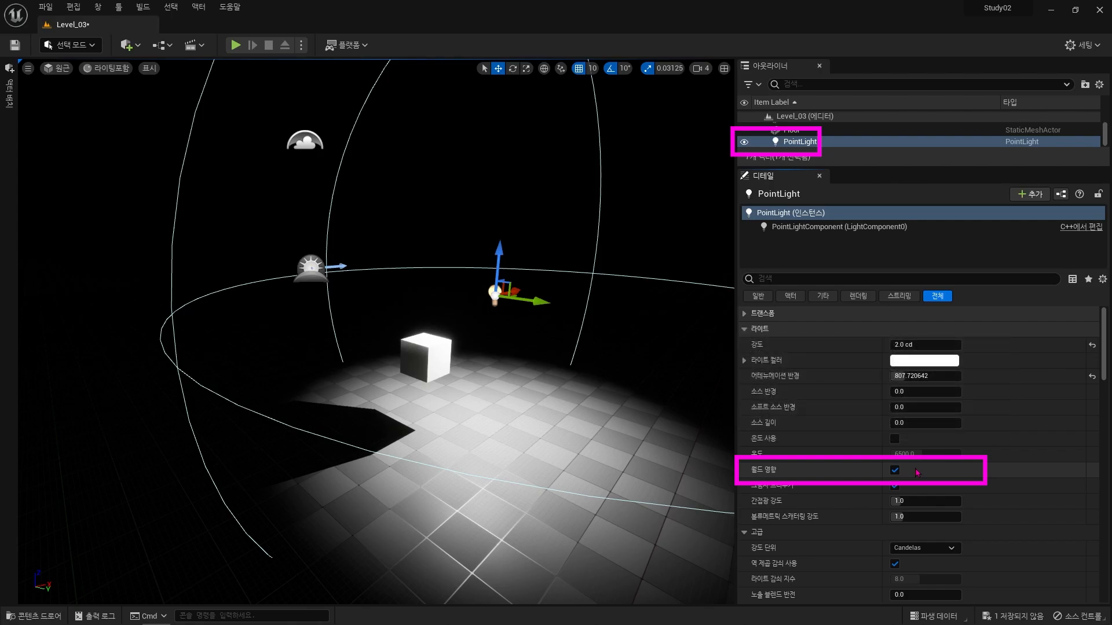
# Compare hiding the point light with switching off its Affects World option, restoring each one
pyautogui.click(744, 142)
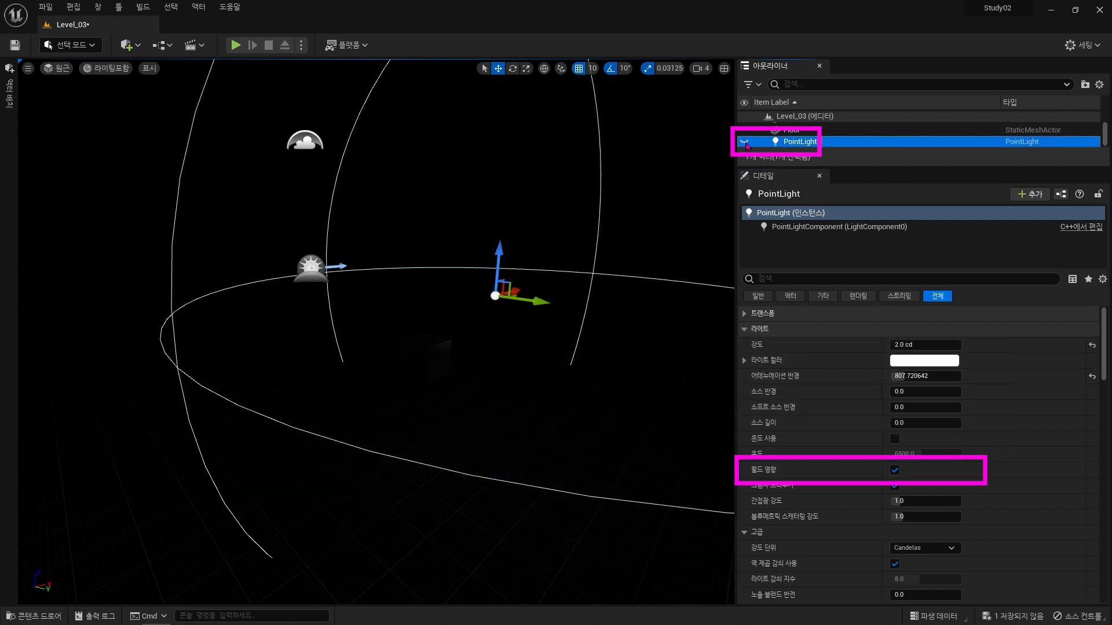
pyautogui.click(744, 142)
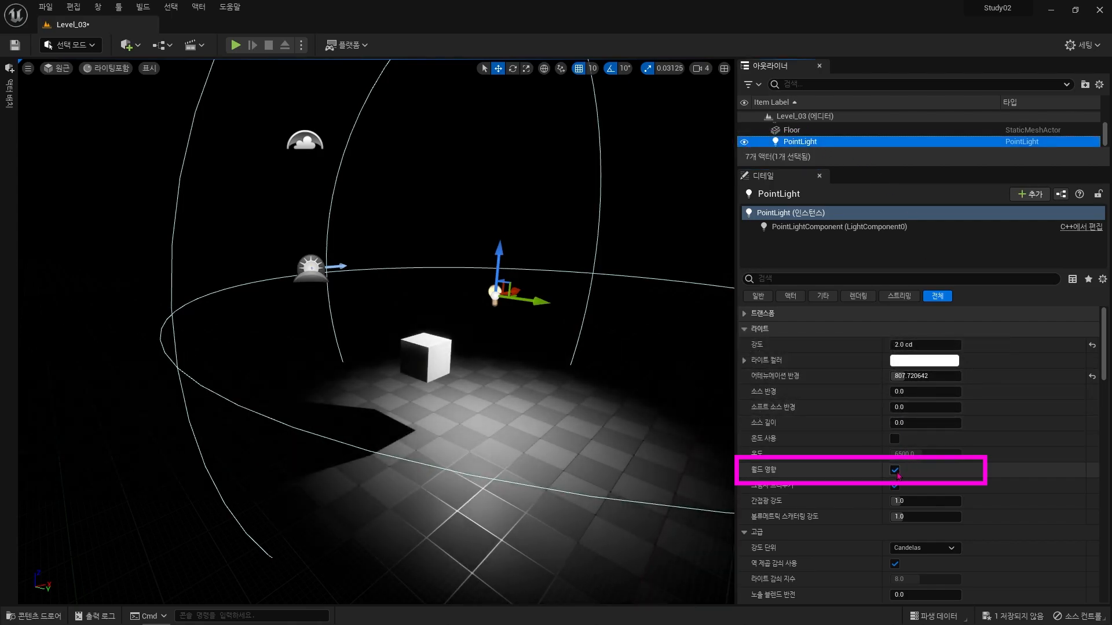
pyautogui.click(895, 470)
pyautogui.click(895, 474)
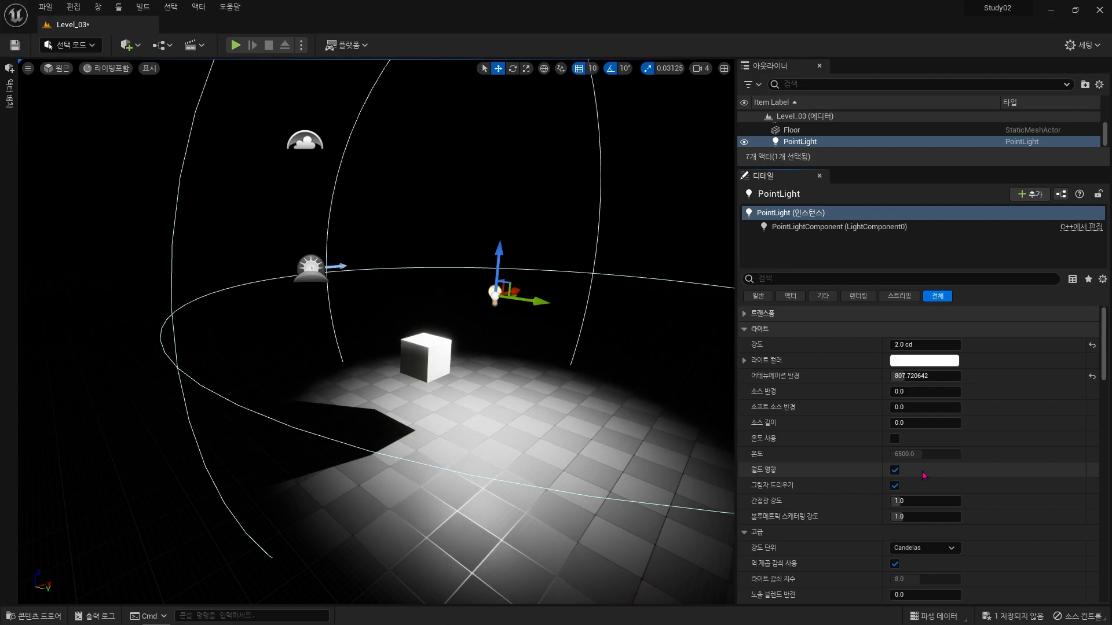
# Play-test the level once with the point light's Affects World option off and once with it back on
pyautogui.click(895, 471)
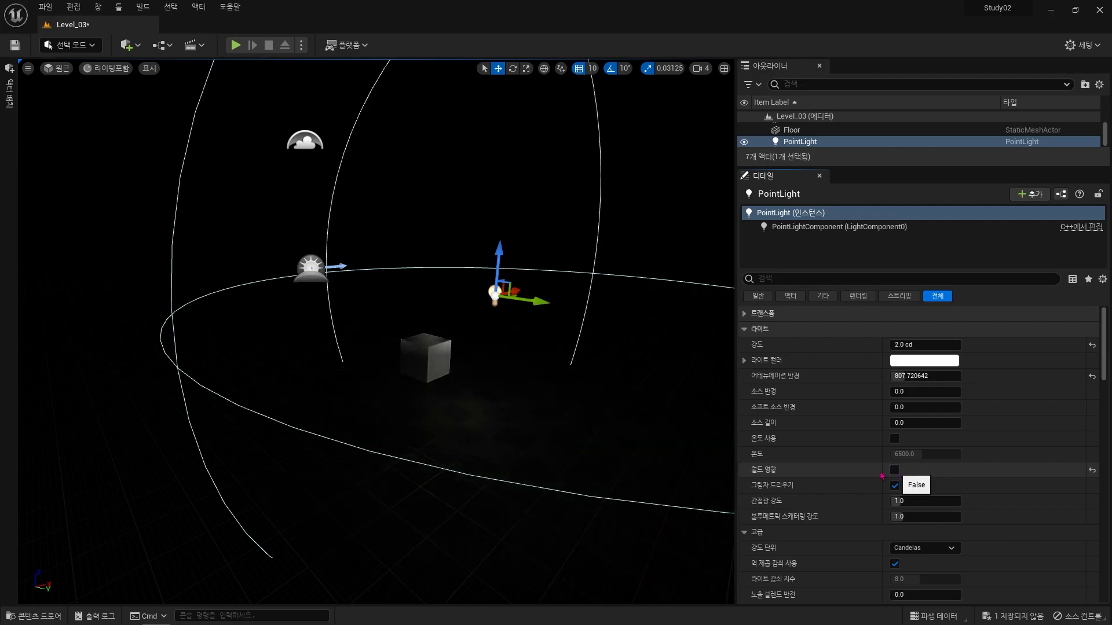
pyautogui.click(236, 45)
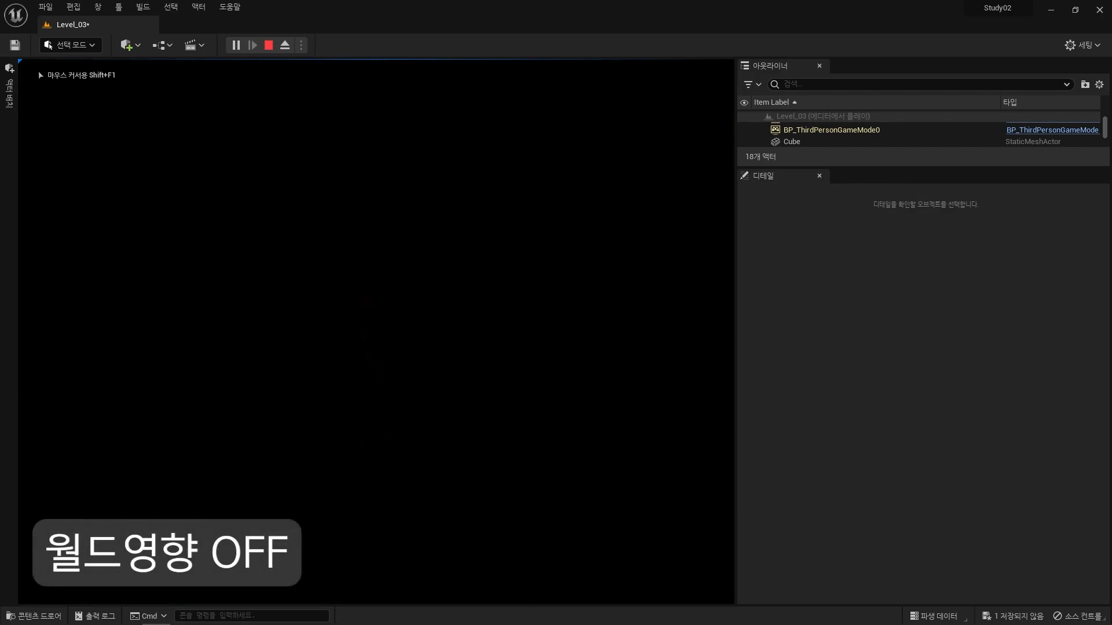
pyautogui.press('Escape')
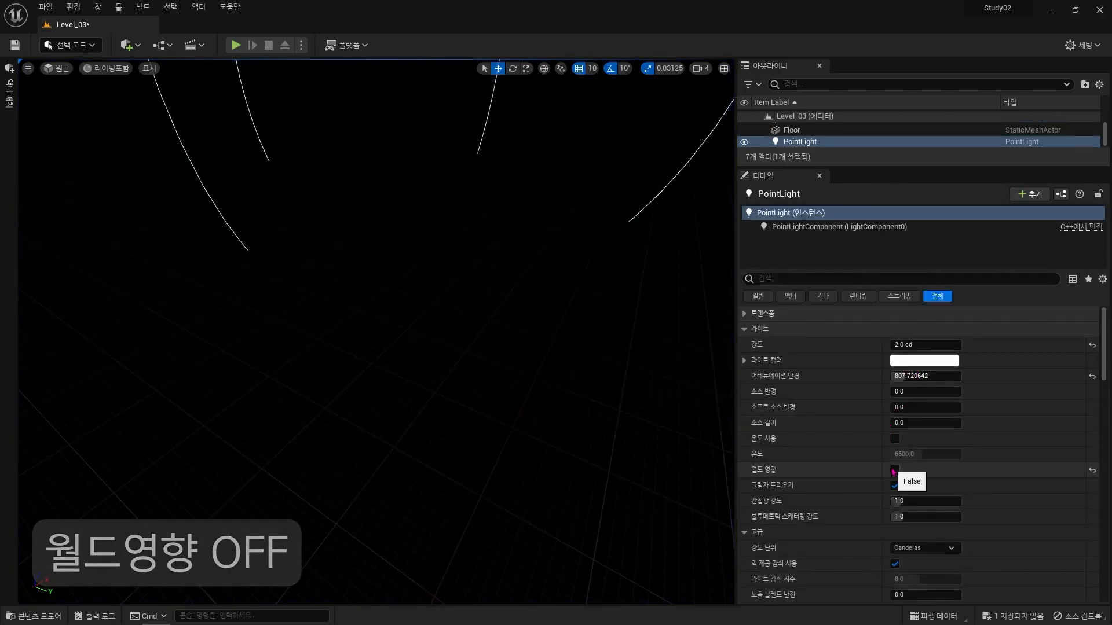
pyautogui.click(895, 470)
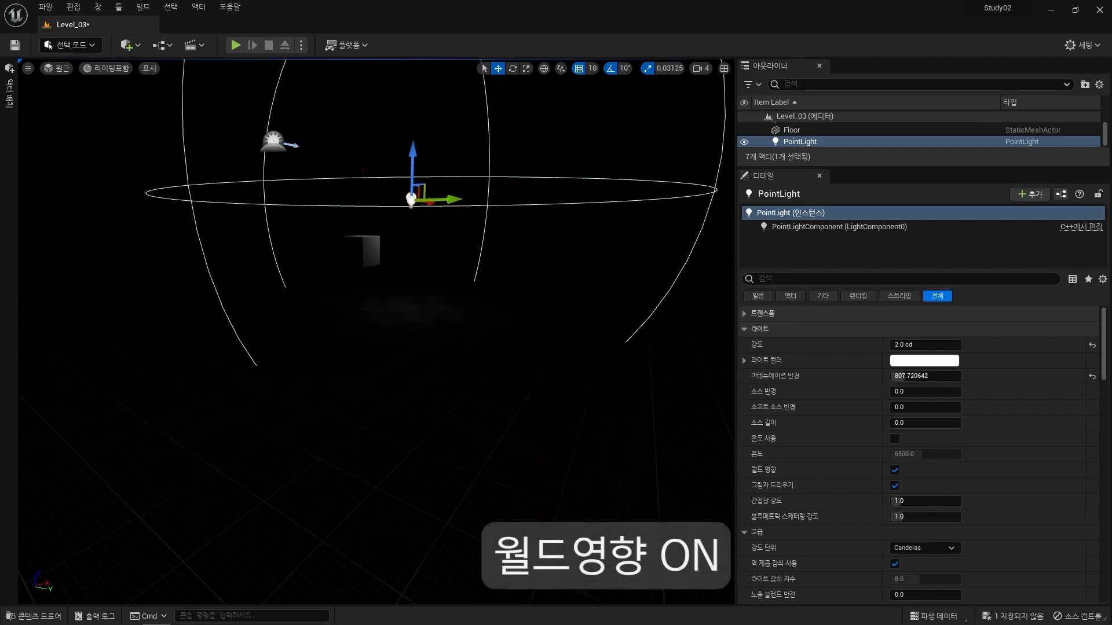
pyautogui.moveTo(354, 162); pyautogui.dragTo(358, 128, button='right')
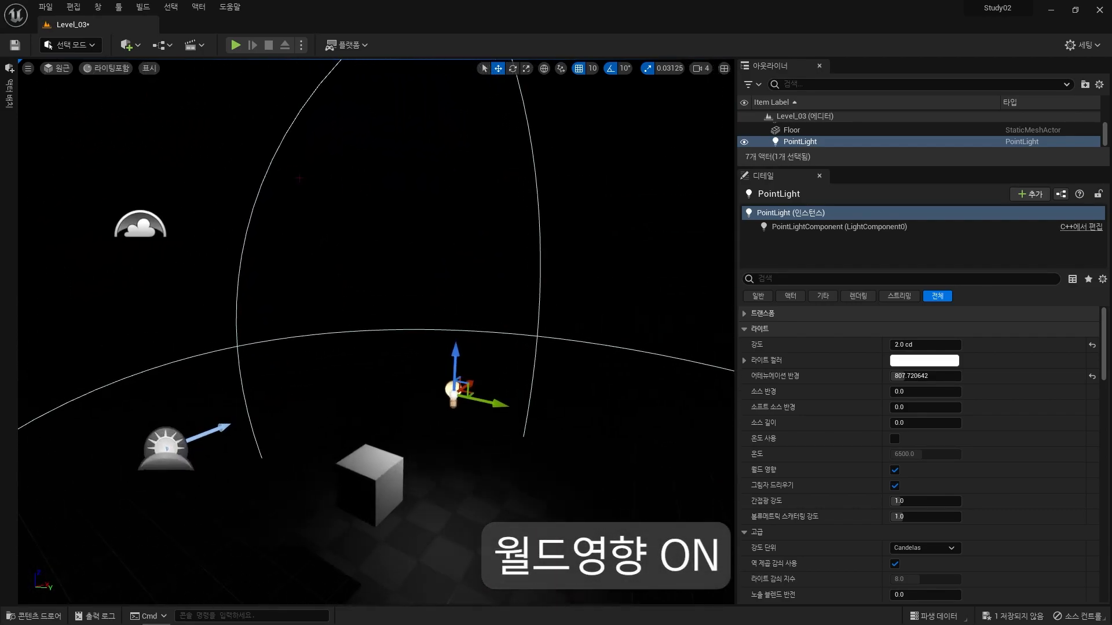
pyautogui.click(236, 45)
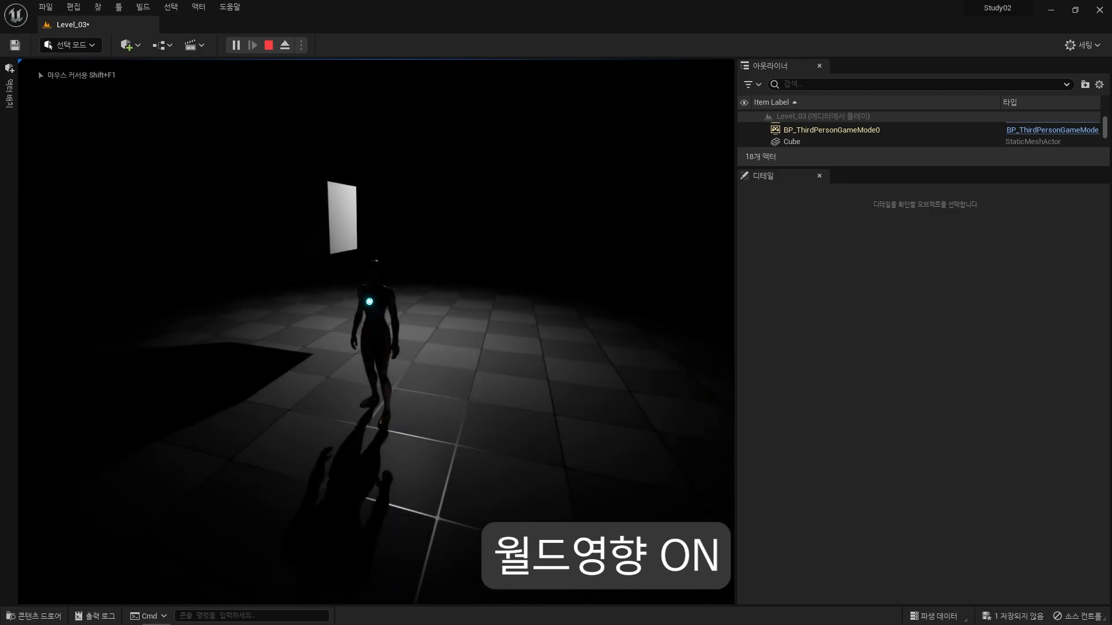
pyautogui.press('Escape')
pyautogui.moveTo(405, 324); pyautogui.dragTo(405, 376, button='right')
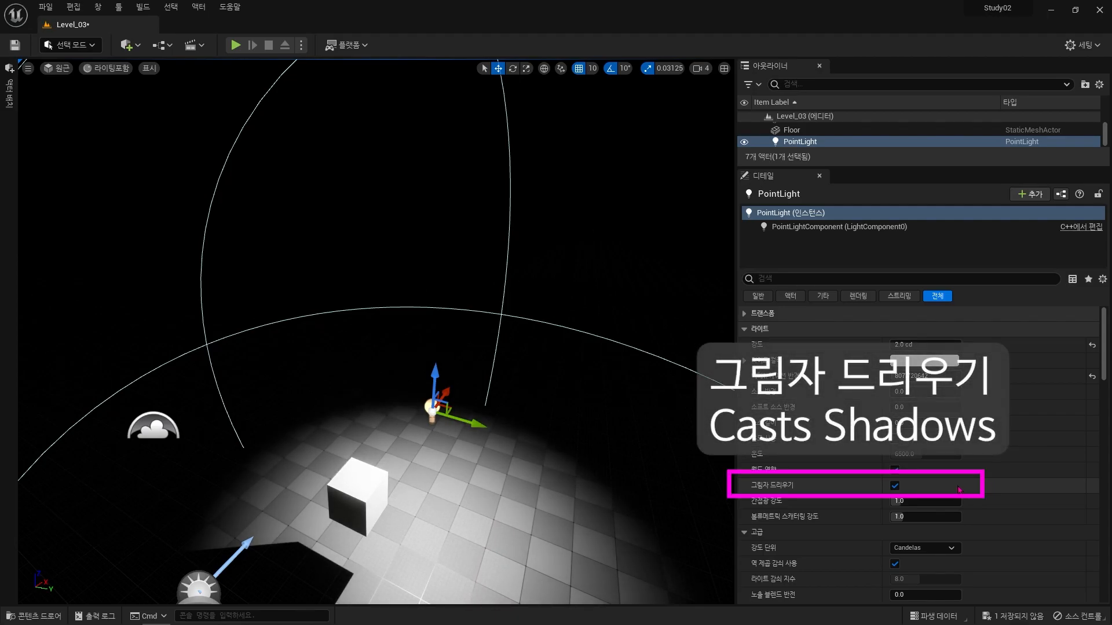
# Turn the point light's Casts Shadows option off and back on, and move the cube to location 390, -30, 220
pyautogui.moveTo(579, 348); pyautogui.dragTo(466, 427, button='right')
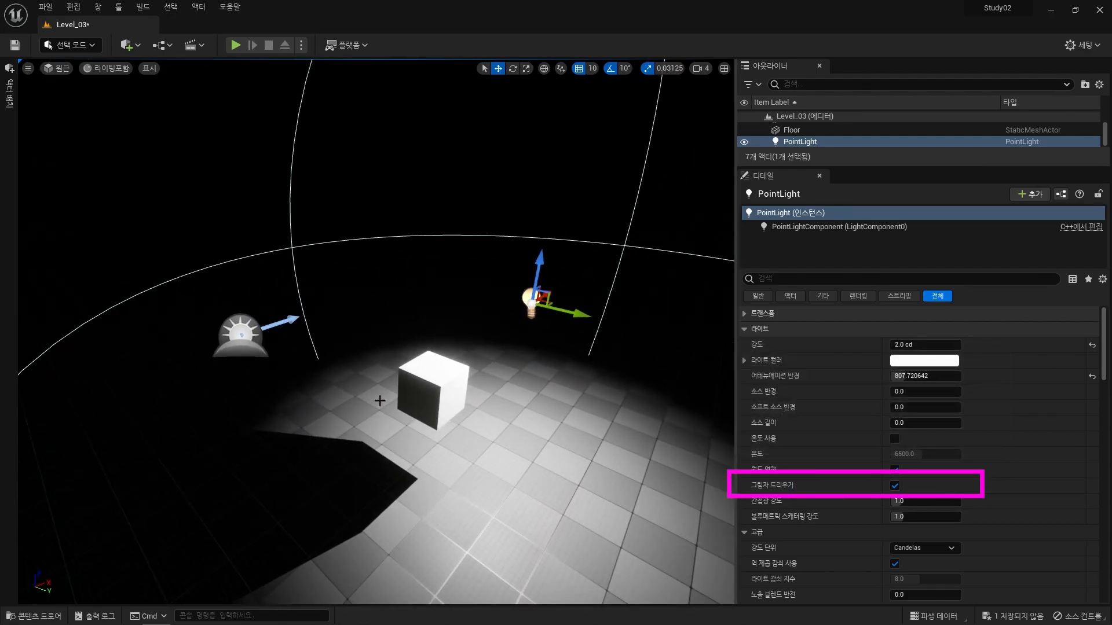
pyautogui.click(458, 417)
pyautogui.moveTo(459, 417); pyautogui.dragTo(475, 399)
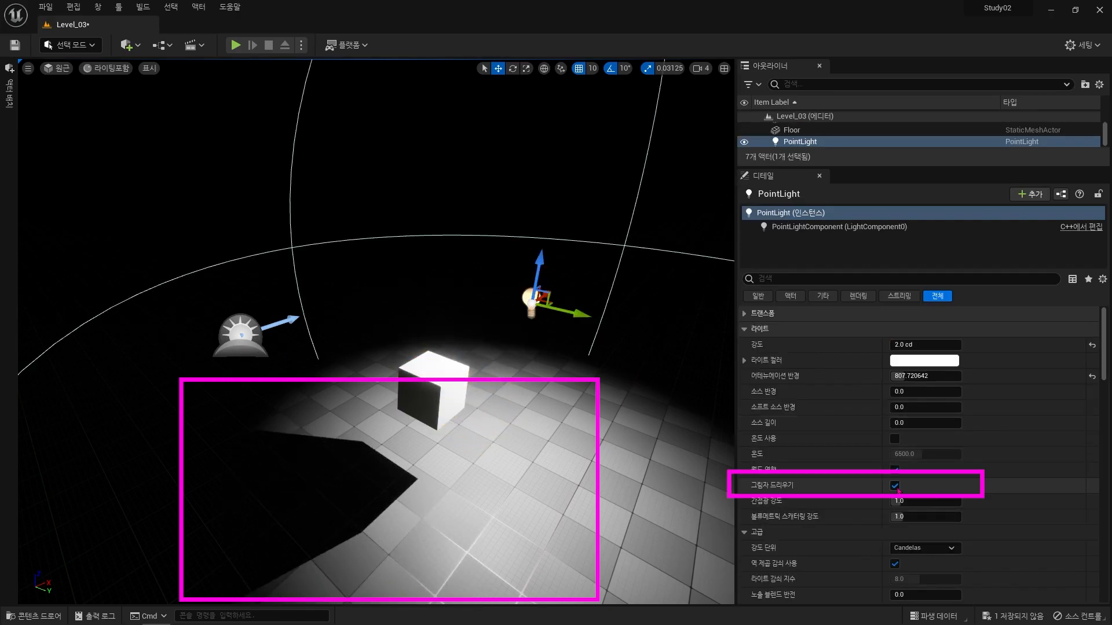
pyautogui.click(894, 486)
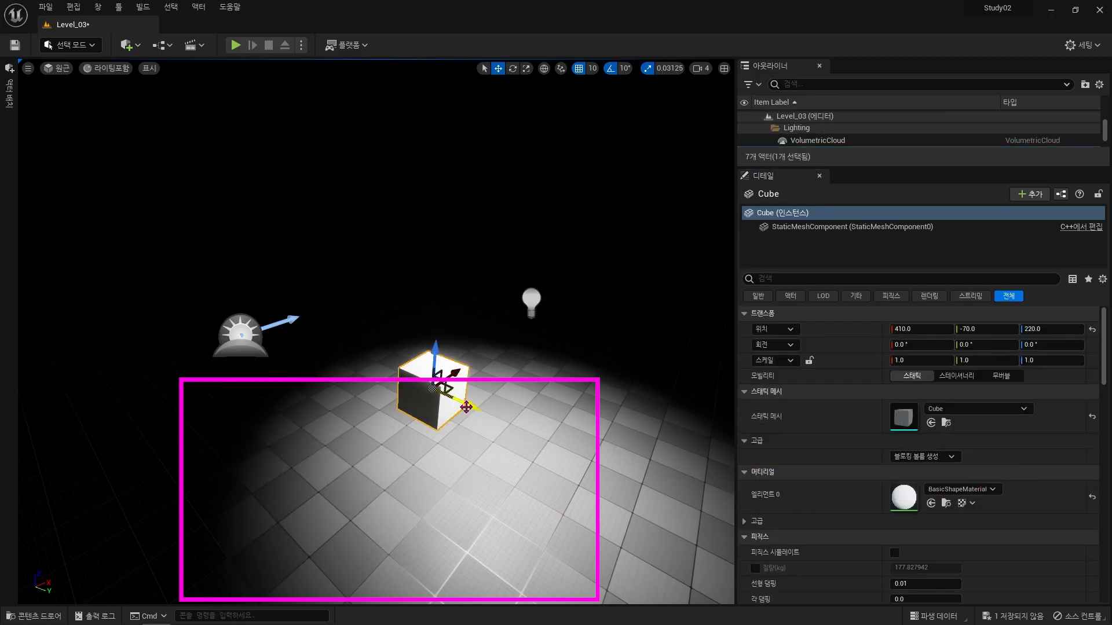
pyautogui.moveTo(466, 407)
pyautogui.mouseDown()
pyautogui.moveTo(561, 447)
pyautogui.moveTo(399, 373)
pyautogui.moveTo(579, 445)
pyautogui.moveTo(425, 385)
pyautogui.moveTo(569, 427)
pyautogui.moveTo(453, 399)
pyautogui.moveTo(479, 411)
pyautogui.mouseUp()
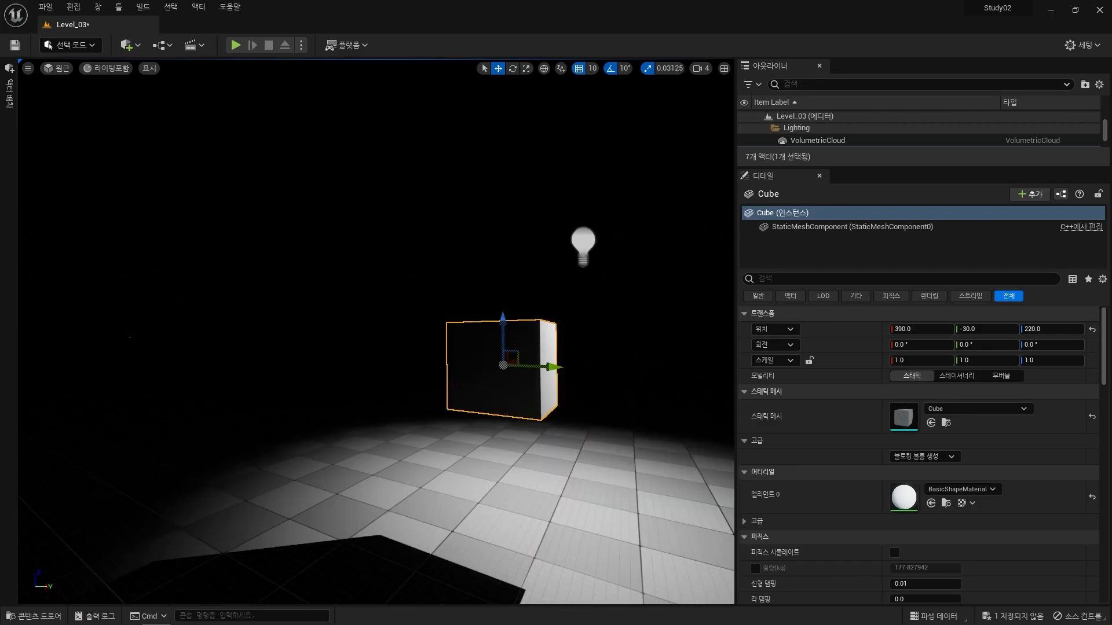
# Duplicate the point light and place the copy along the Y axis, past the cube from the original light
pyautogui.click(577, 244)
pyautogui.moveTo(578, 243); pyautogui.dragTo(570, 312, button='right')
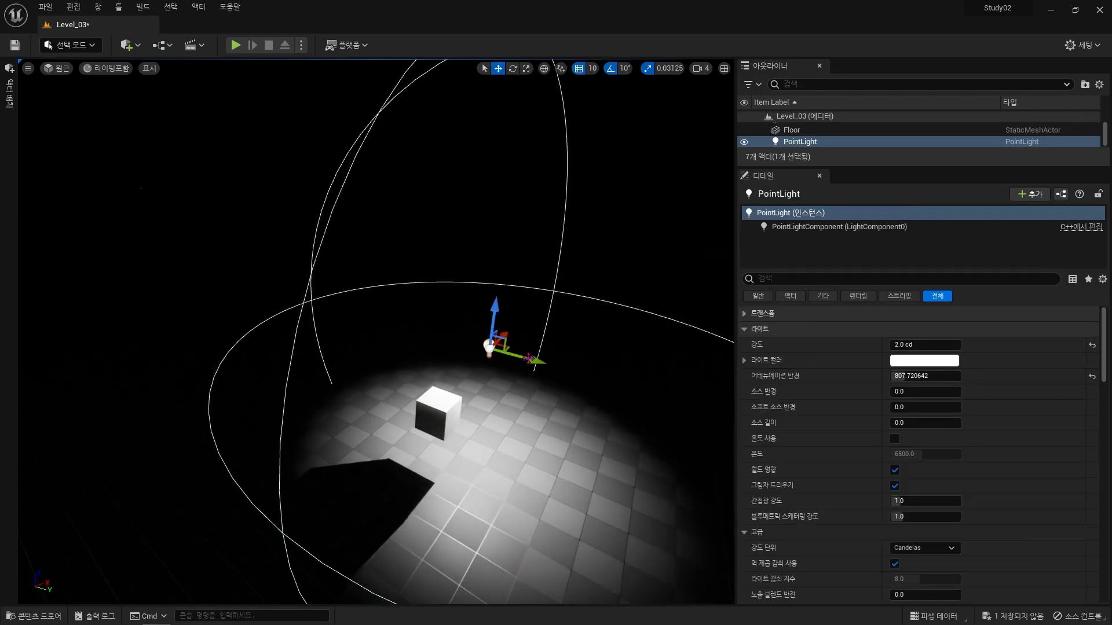
pyautogui.keyDown('alt'); pyautogui.moveTo(528, 358); pyautogui.dragTo(465, 340); pyautogui.keyUp('alt')
pyautogui.moveTo(438, 335); pyautogui.dragTo(440, 335)
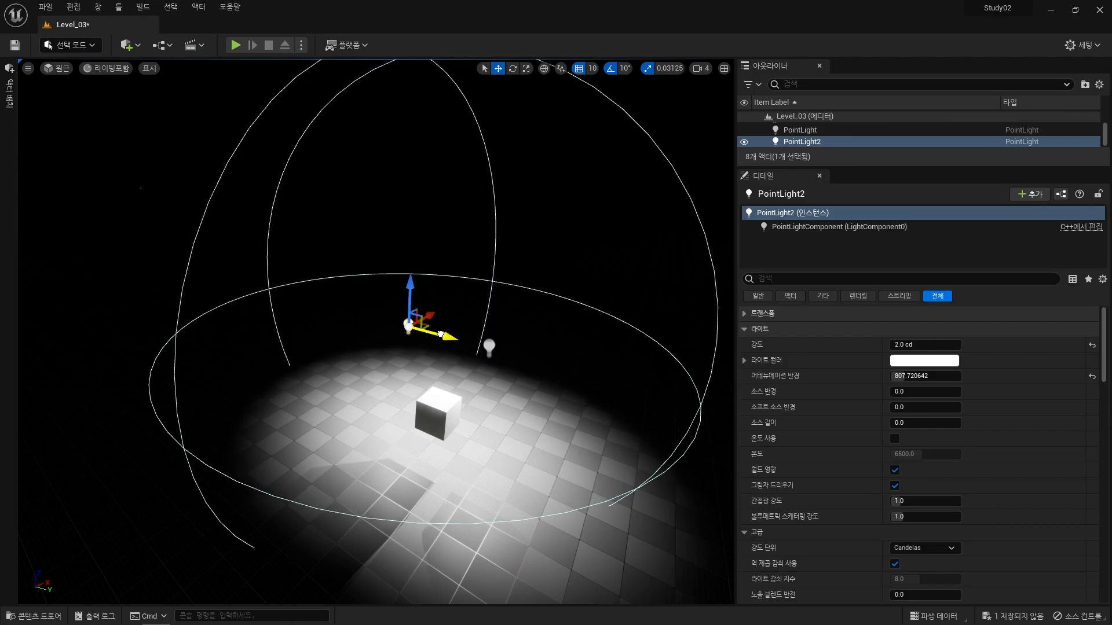
# Set the duplicated point light's intensity to 0.1 cd and turn off its Casts Shadows option
pyautogui.click(926, 345)
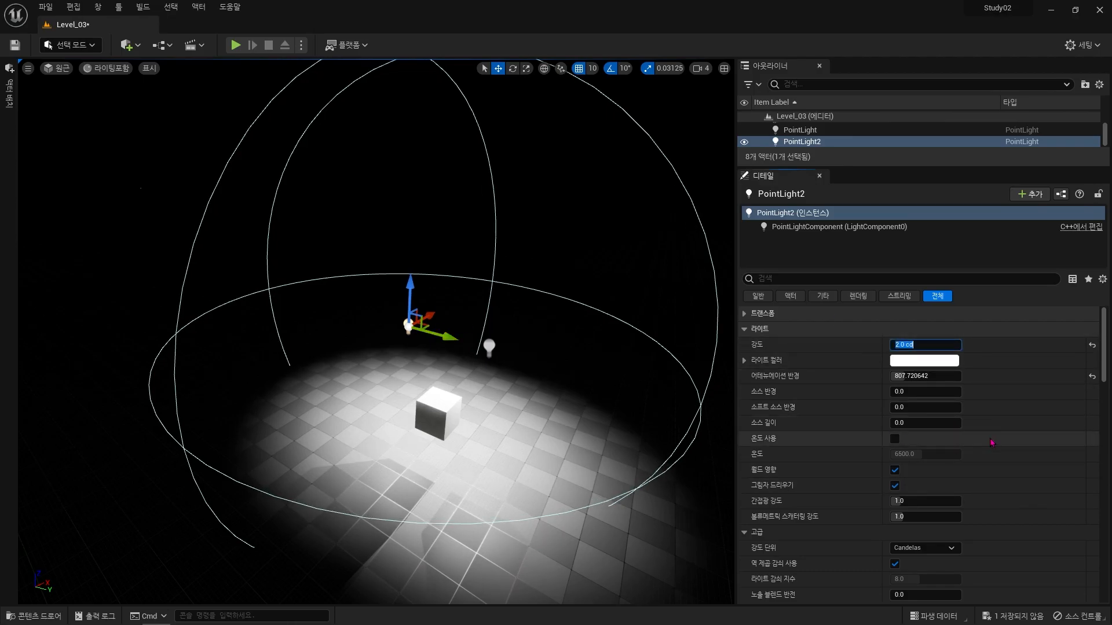
pyautogui.write('0.1')
pyautogui.press('Return')
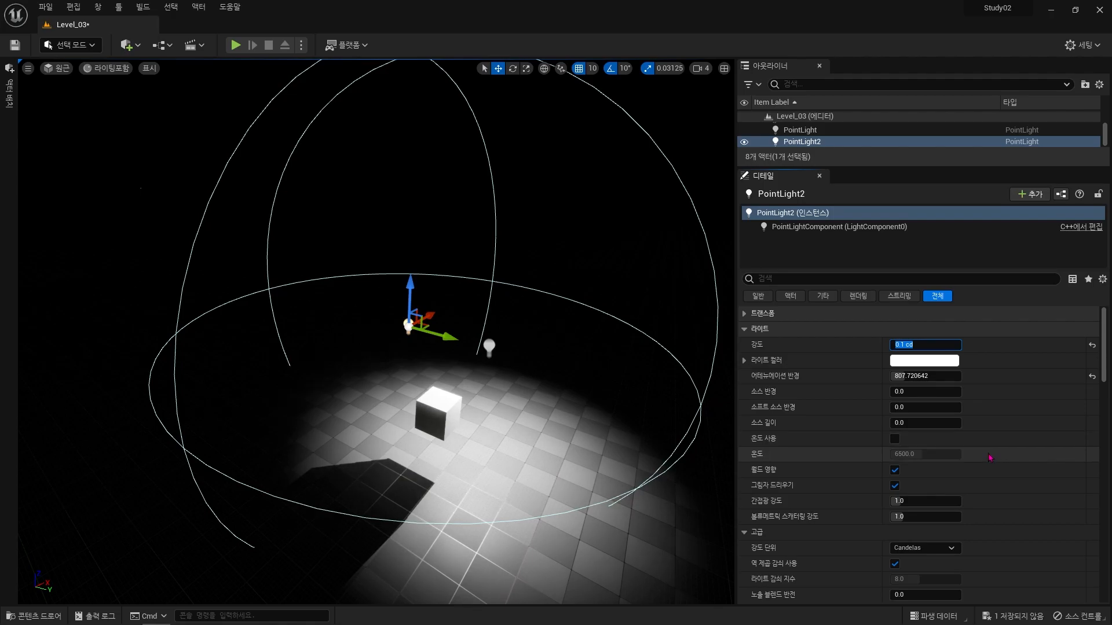
pyautogui.click(896, 487)
pyautogui.press('w')
pyautogui.moveTo(431, 236); pyautogui.dragTo(431, 237, button='right')
pyautogui.moveTo(432, 236); pyautogui.dragTo(374, 245)
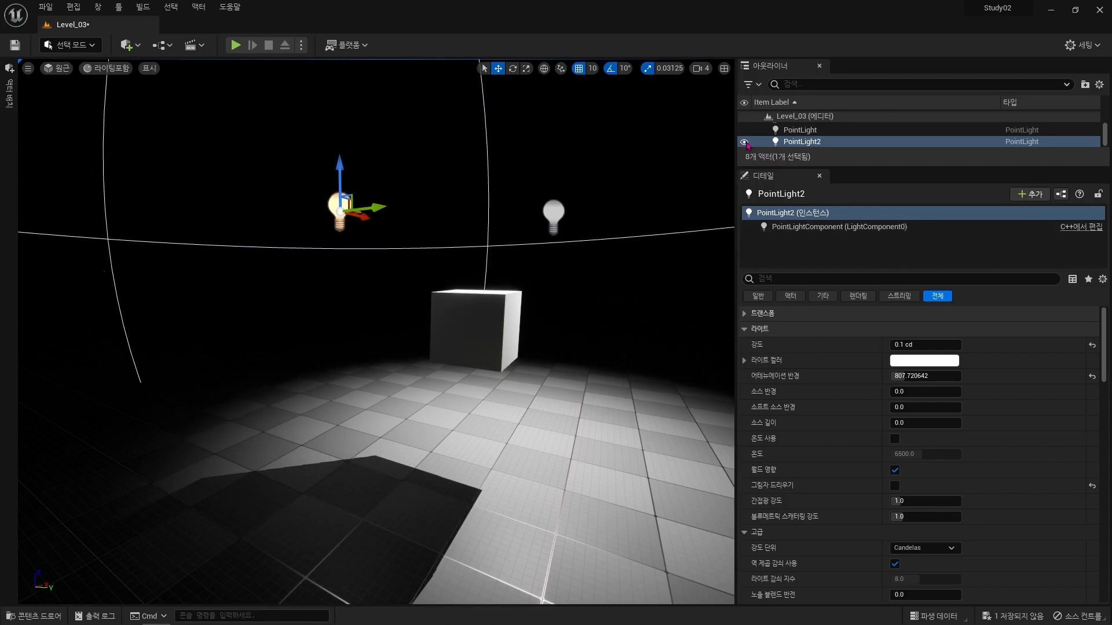
# Toggle the duplicated point light's visibility repeatedly to compare how it brightens the cube's shadow
pyautogui.click(745, 142)
pyautogui.click(744, 142)
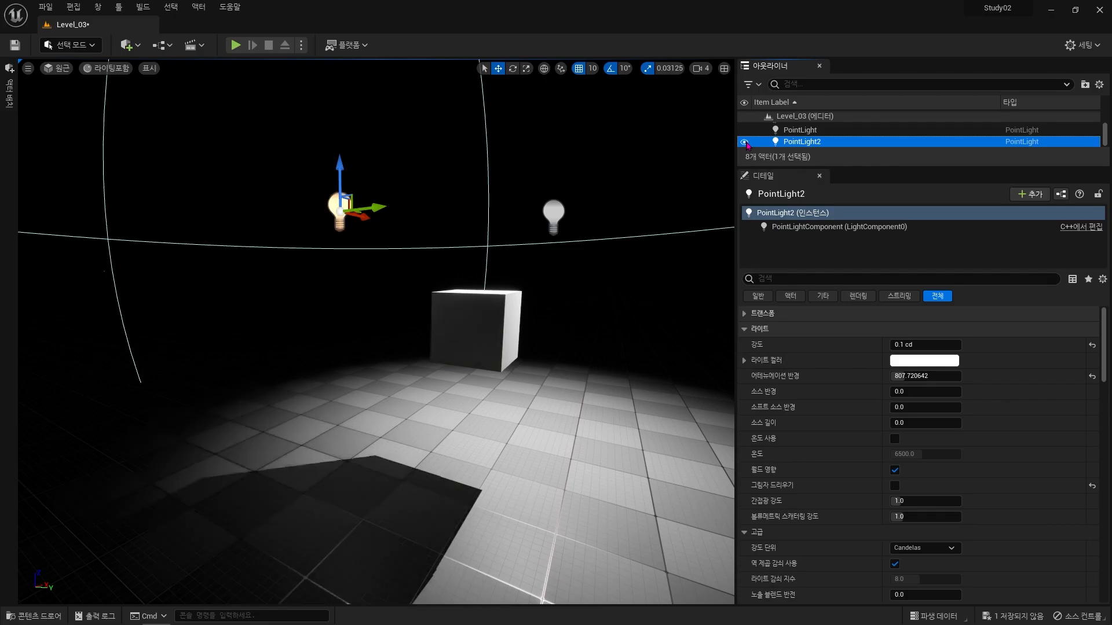
pyautogui.click(747, 145)
pyautogui.click(747, 145)
pyautogui.press('s')
pyautogui.moveTo(443, 274); pyautogui.dragTo(429, 324, button='right')
pyautogui.moveTo(443, 273); pyautogui.dragTo(423, 358)
pyautogui.press('f')
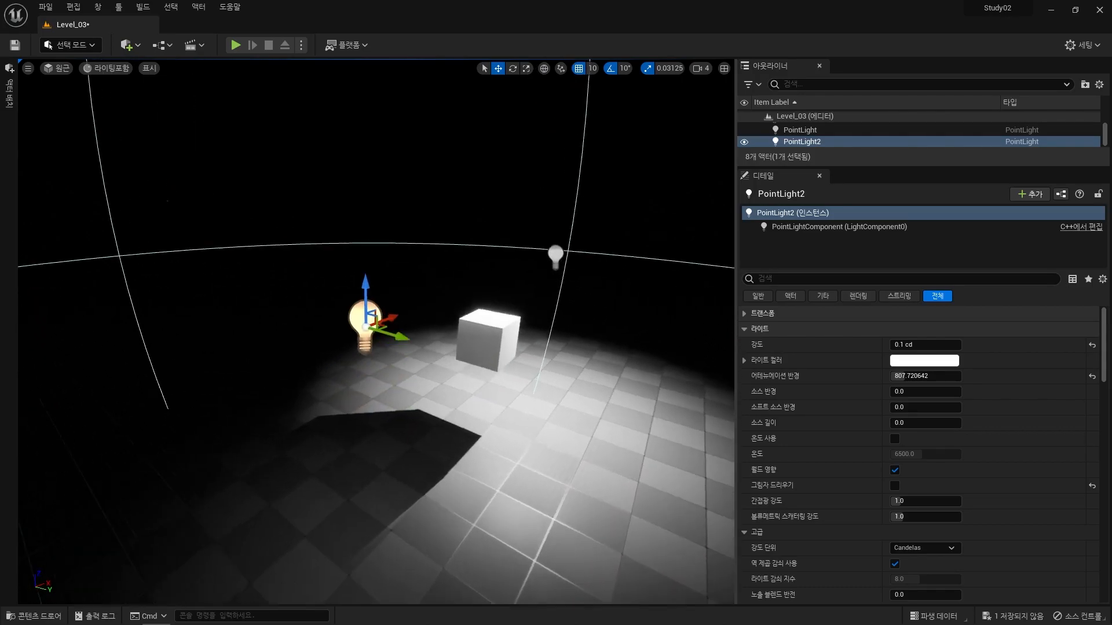
# Raise the duplicated point light slightly and delete it from the level
pyautogui.moveTo(350, 283); pyautogui.dragTo(400, 243)
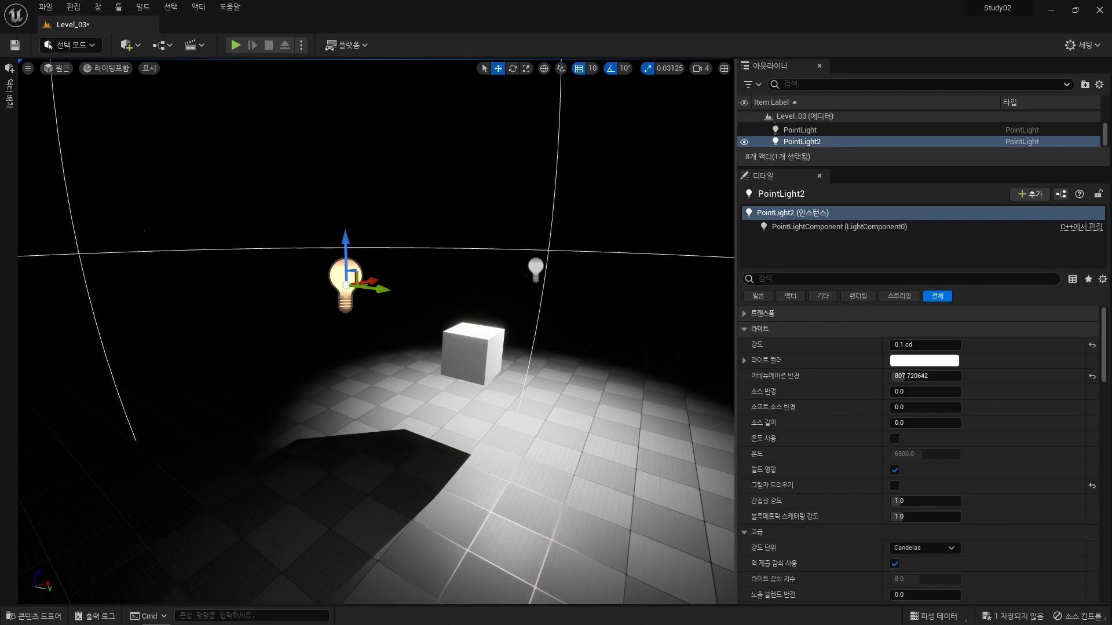
pyautogui.press('Delete')
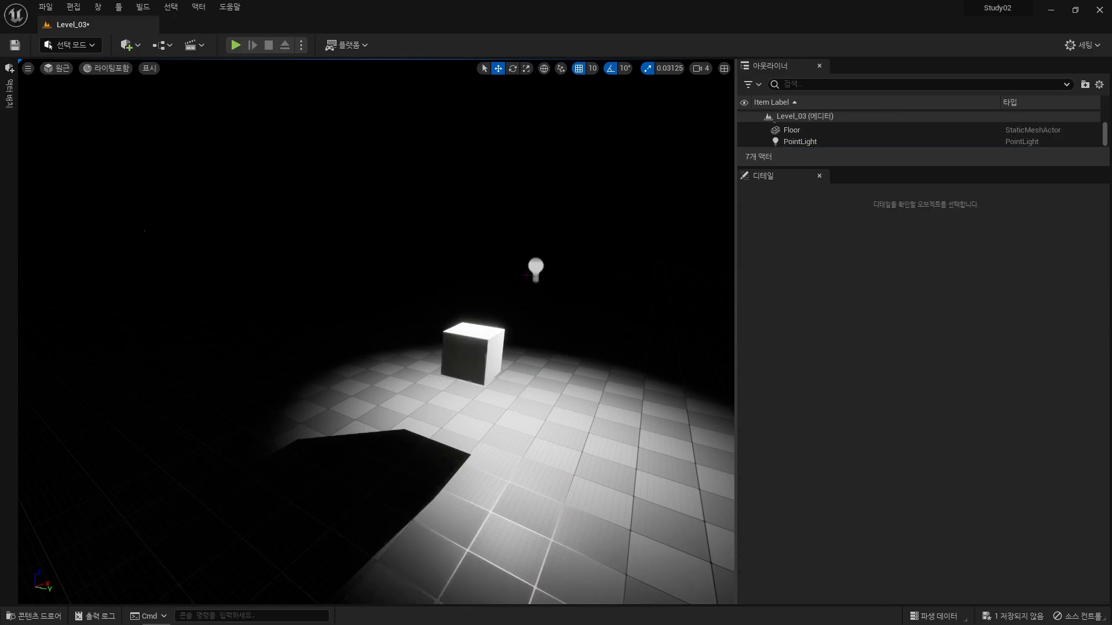
# Select the original point light and enable Actor Hidden In Game in its rendering settings
pyautogui.click(535, 270)
pyautogui.scroll(-3, 1076, 485)
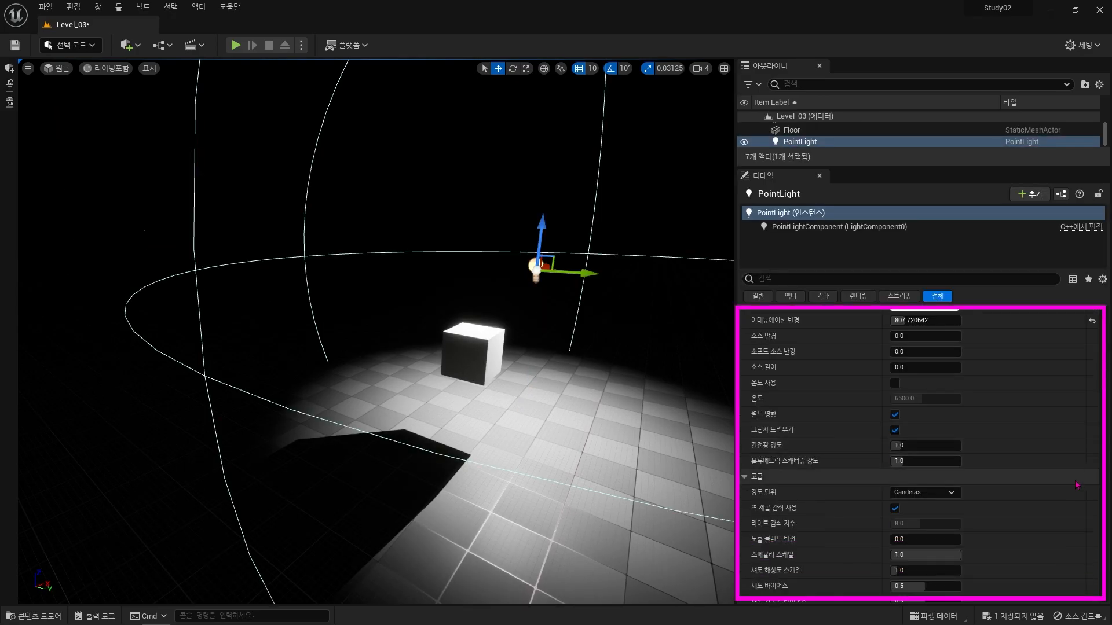
pyautogui.scroll(-1, 1076, 485)
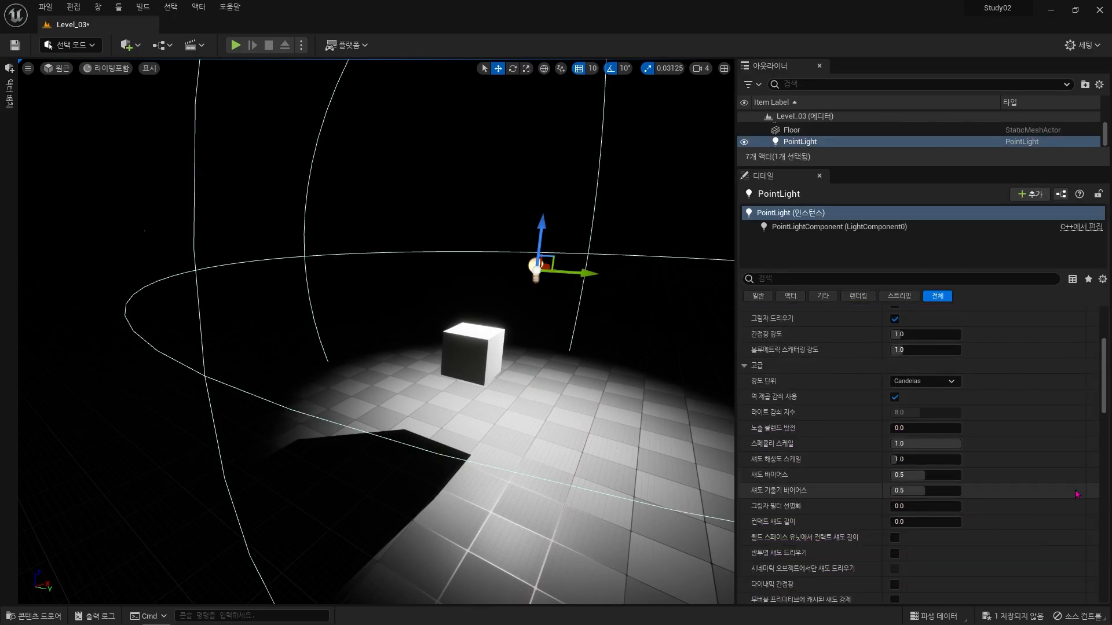
pyautogui.moveTo(762, 511)
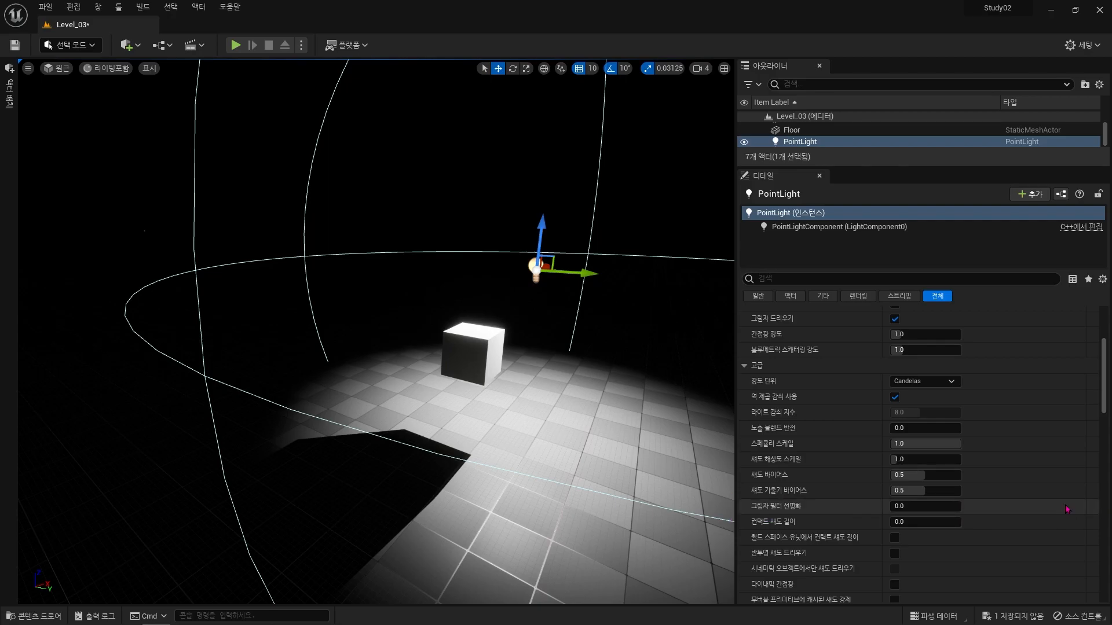
pyautogui.scroll(-4, 1067, 509)
pyautogui.scroll(-10, 1067, 509)
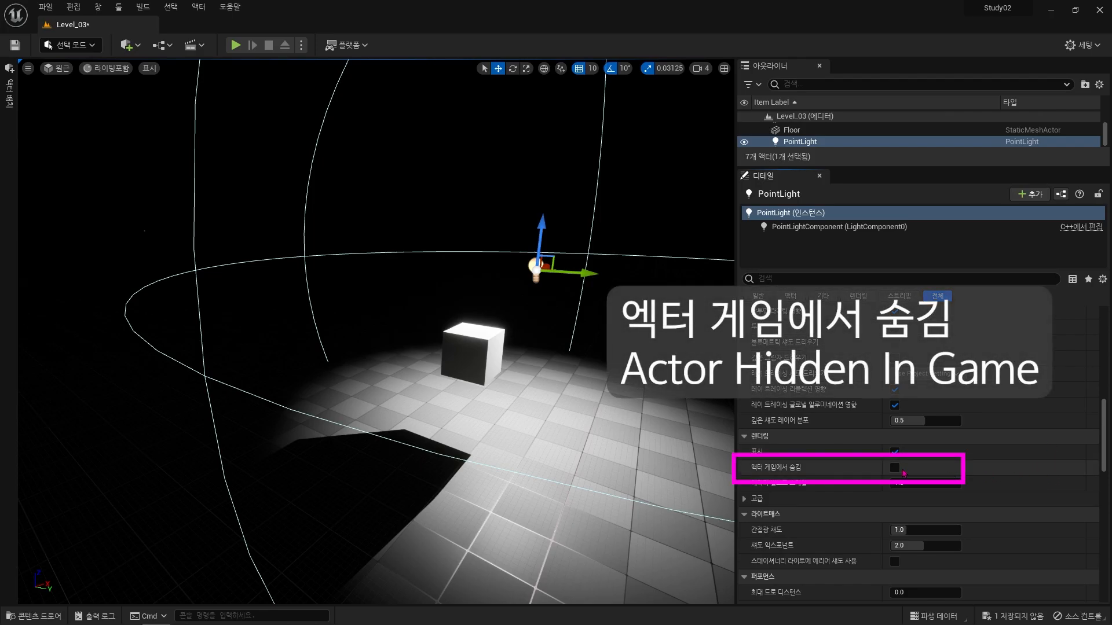
pyautogui.click(894, 468)
pyautogui.click(899, 472)
pyautogui.click(900, 472)
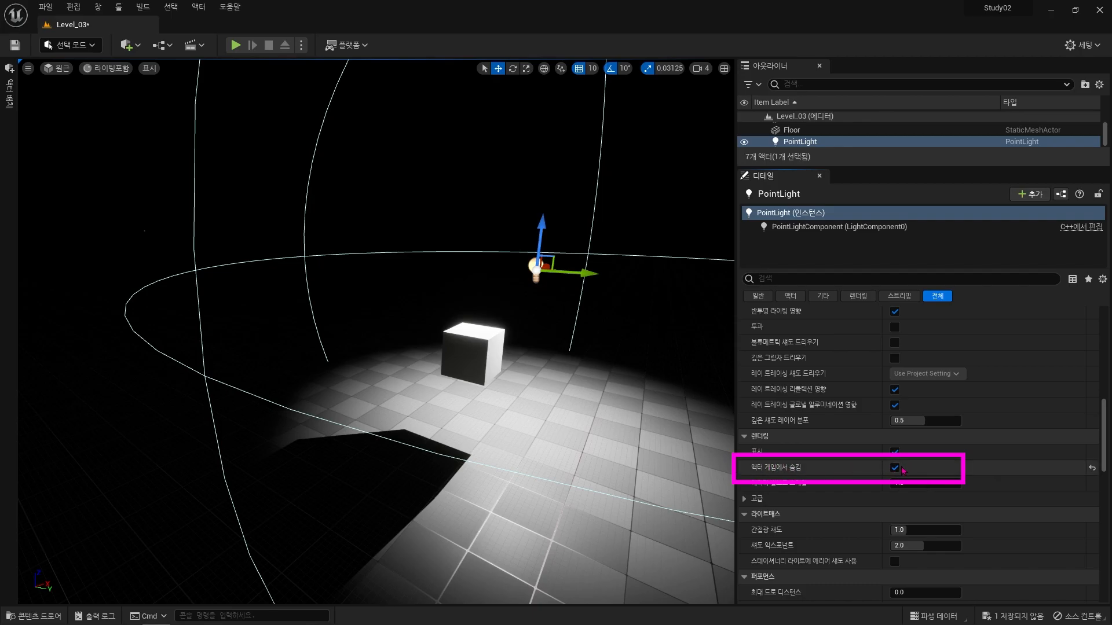
# Play-test the level with the point light hidden in game, and return to the editor view
pyautogui.click(238, 46)
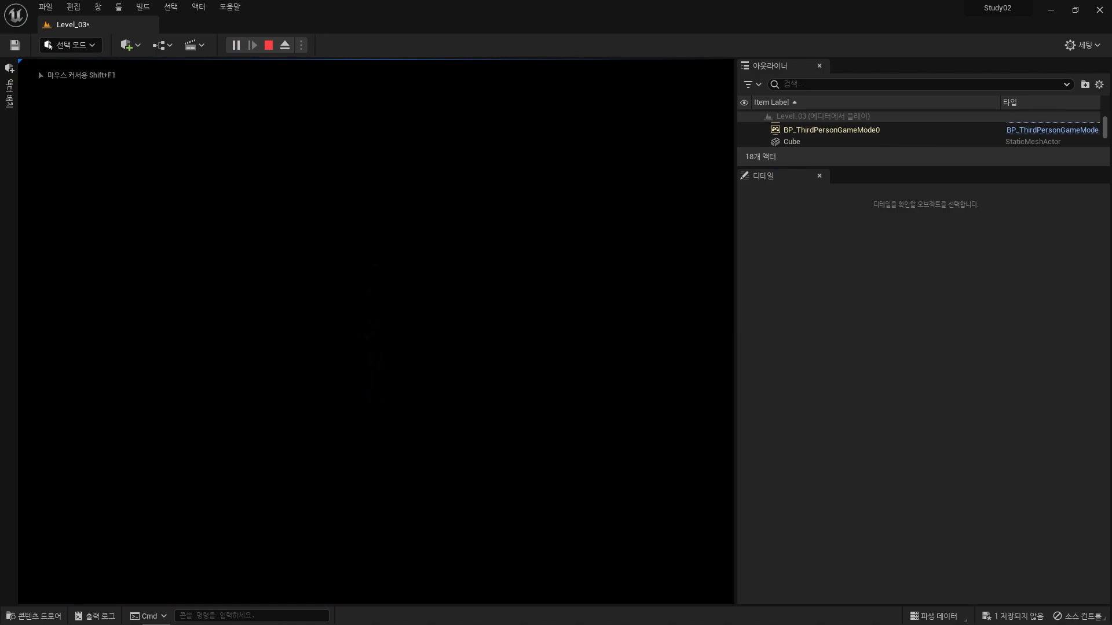
pyautogui.press('Escape')
pyautogui.press('f')
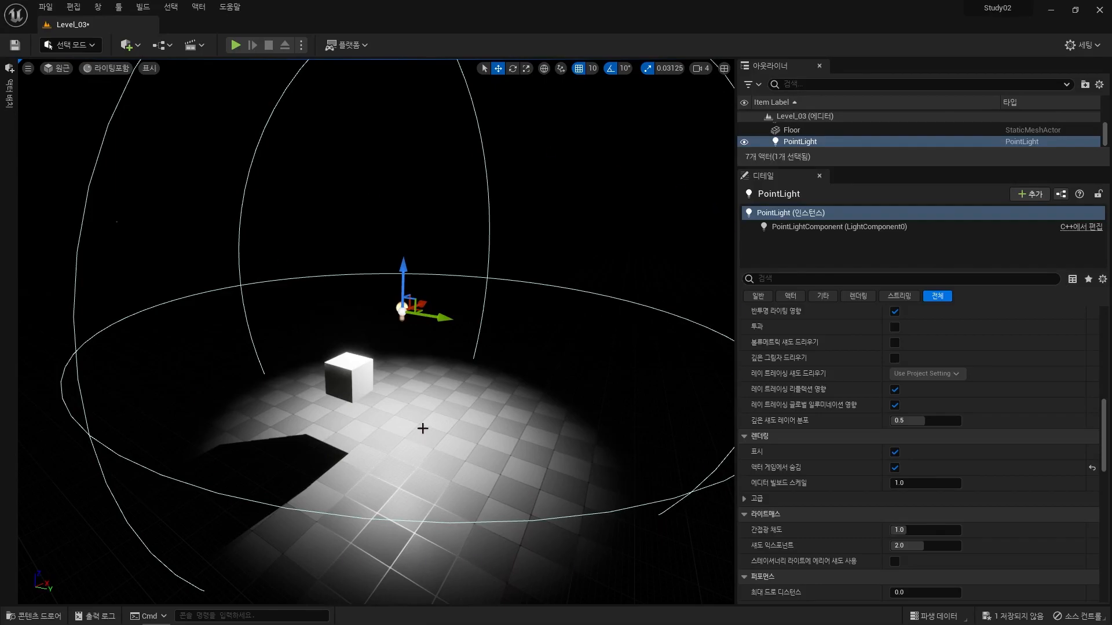
# Raise the point light slightly, add a spot light to the level beside it, and lift the spot light above the floor
pyautogui.moveTo(402, 274); pyautogui.dragTo(403, 250)
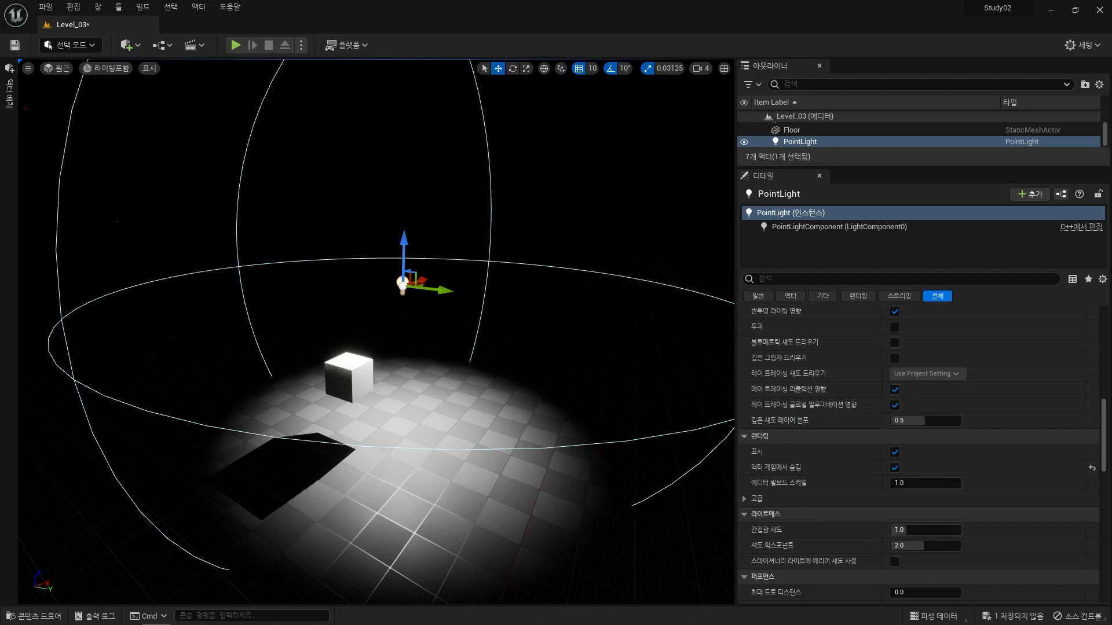
pyautogui.click(9, 89)
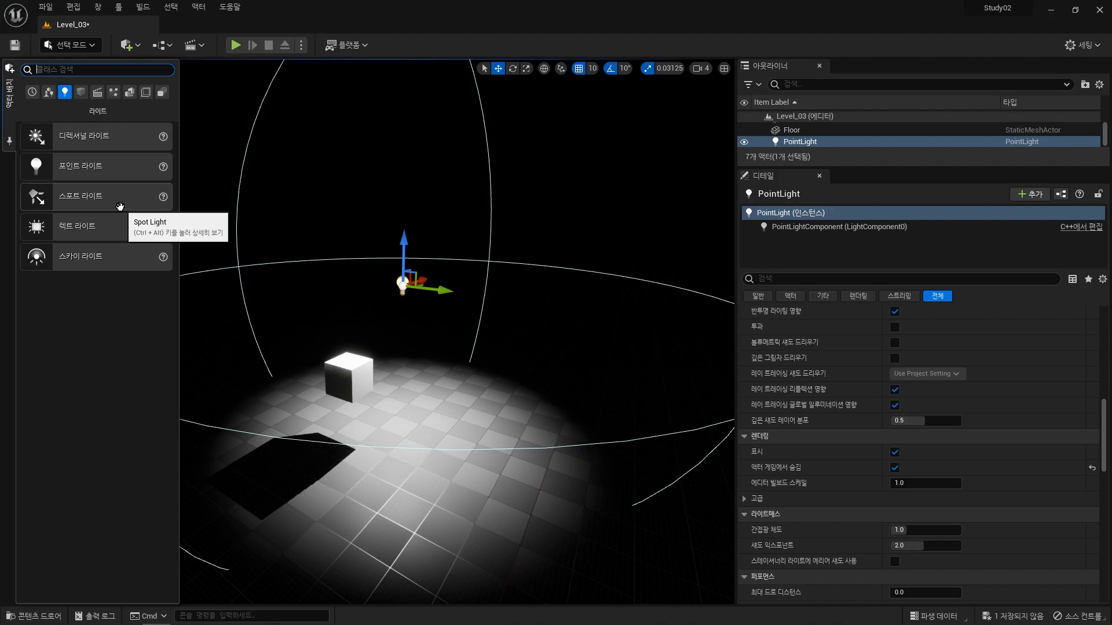
pyautogui.moveTo(120, 207); pyautogui.dragTo(675, 449)
pyautogui.moveTo(633, 398); pyautogui.dragTo(635, 218)
pyautogui.moveTo(635, 218); pyautogui.dragTo(698, 220, button='right')
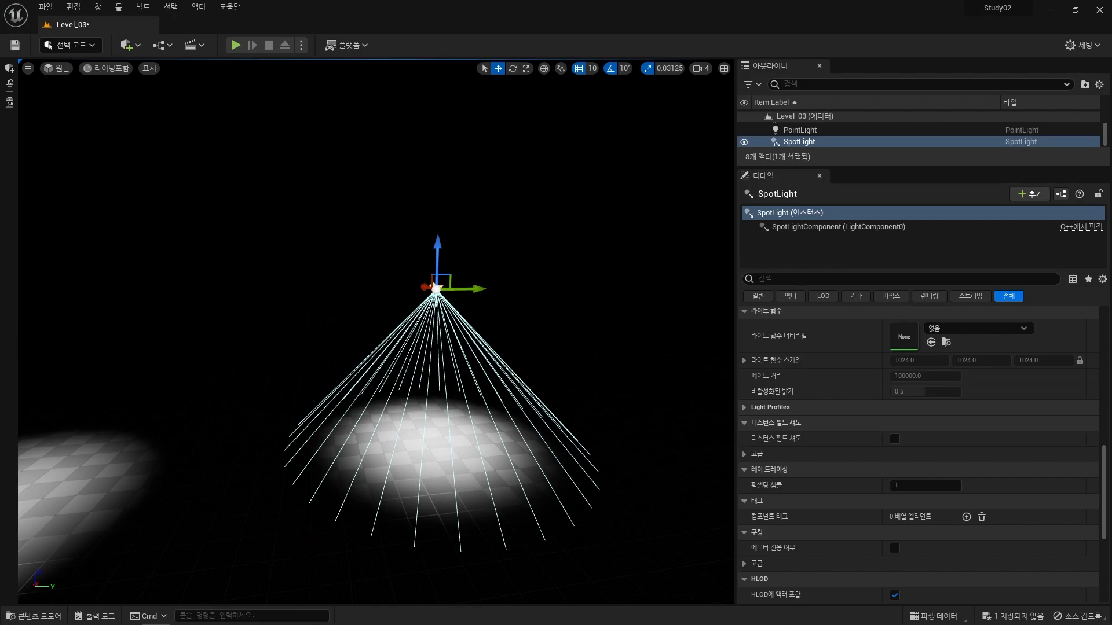
pyautogui.moveTo(521, 431); pyautogui.dragTo(391, 431, button='right')
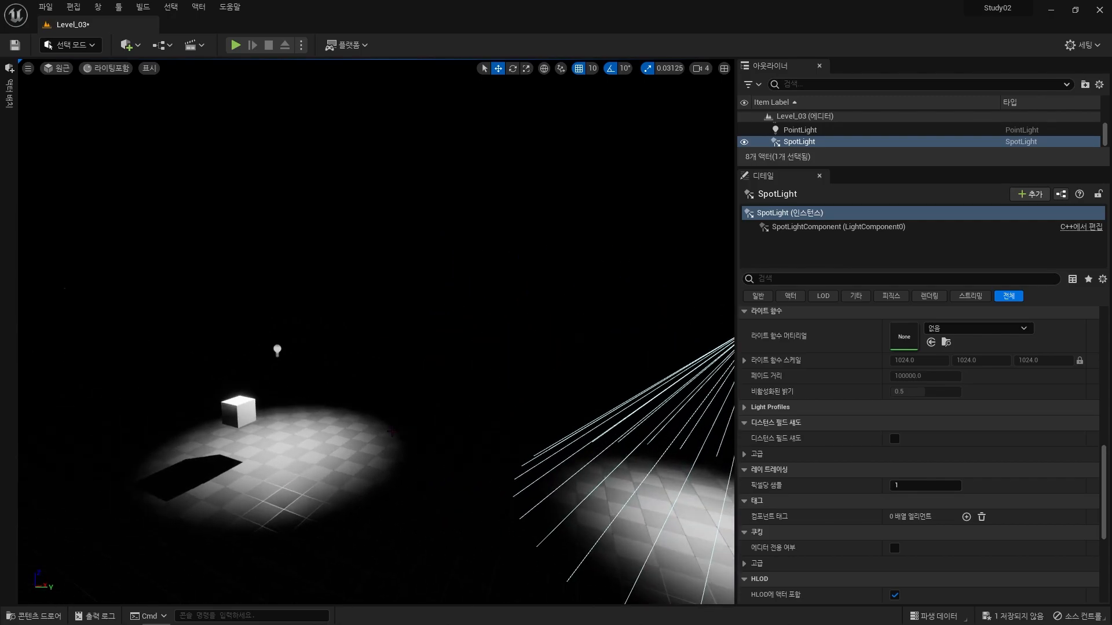
pyautogui.press('f')
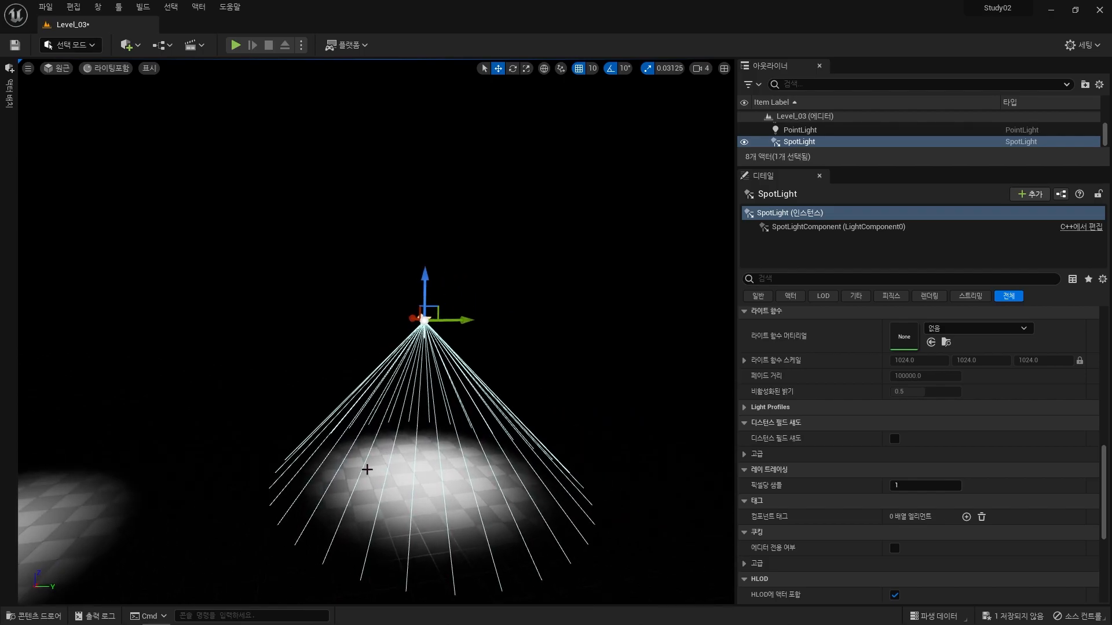
pyautogui.moveTo(446, 514); pyautogui.dragTo(347, 514, button='right')
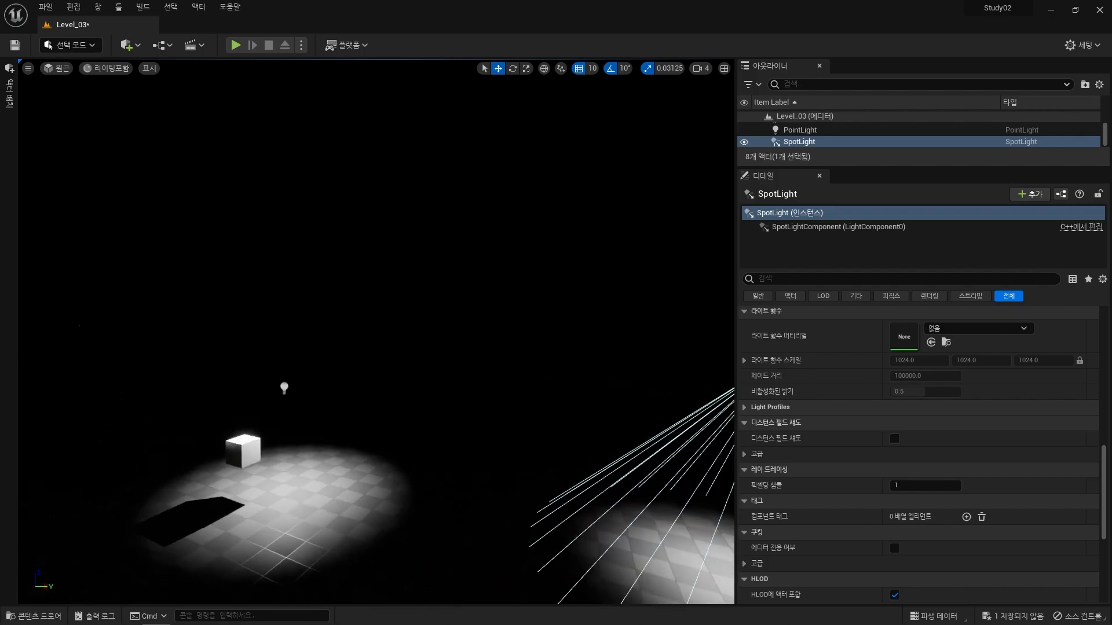
# Raise the cube above the point light and scale it horizontally into a wide, flat ceiling slab
pyautogui.click(232, 442)
pyautogui.moveTo(238, 418); pyautogui.dragTo(238, 272)
pyautogui.moveTo(238, 272); pyautogui.dragTo(229, 222, button='right')
pyautogui.press('r')
pyautogui.moveTo(300, 333); pyautogui.dragTo(292, 370, button='right')
pyautogui.moveTo(319, 305); pyautogui.dragTo(460, 382)
pyautogui.press('w')
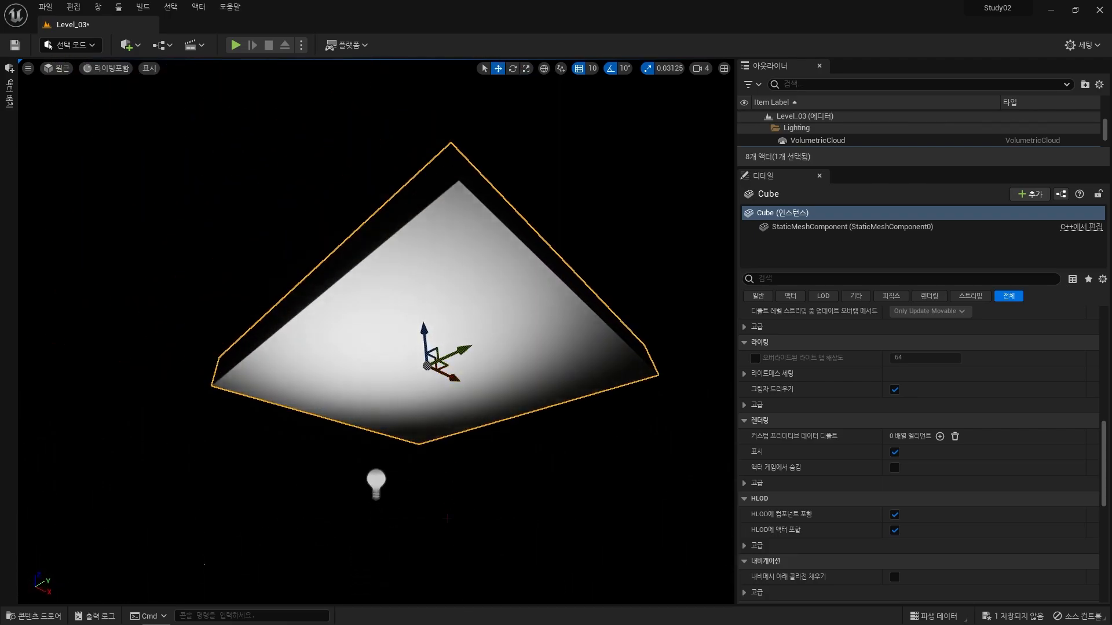
pyautogui.press('s')
pyautogui.moveTo(459, 383); pyautogui.dragTo(488, 431, button='right')
# Move the ceiling slab from above the point light to above the spot light to compare their upward lighting
pyautogui.click(289, 343)
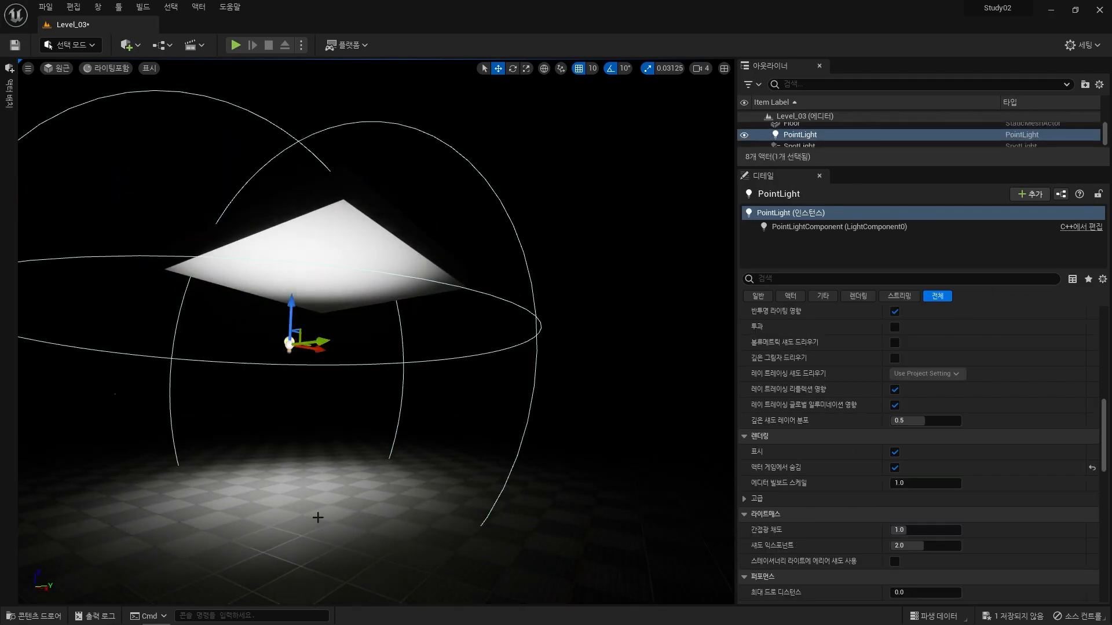
pyautogui.moveTo(289, 342); pyautogui.dragTo(350, 353, button='right')
pyautogui.press('s')
pyautogui.click(307, 316)
pyautogui.moveTo(307, 313); pyautogui.dragTo(605, 314)
pyautogui.moveTo(605, 314); pyautogui.dragTo(660, 278, button='right')
pyautogui.press('w')
pyautogui.press('q')
pyautogui.click(453, 327)
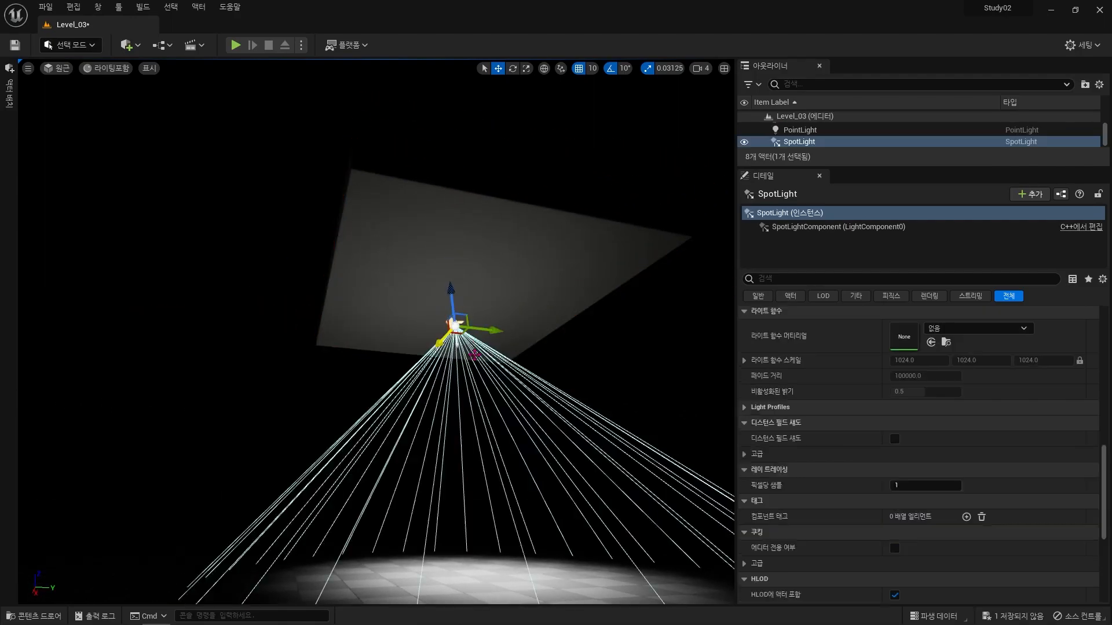
# Raise the ceiling slab higher above the spot light and examine its underside
pyautogui.click(470, 281)
pyautogui.moveTo(453, 264); pyautogui.dragTo(447, 208)
pyautogui.moveTo(474, 244); pyautogui.dragTo(475, 263, button='right')
pyautogui.click(457, 236)
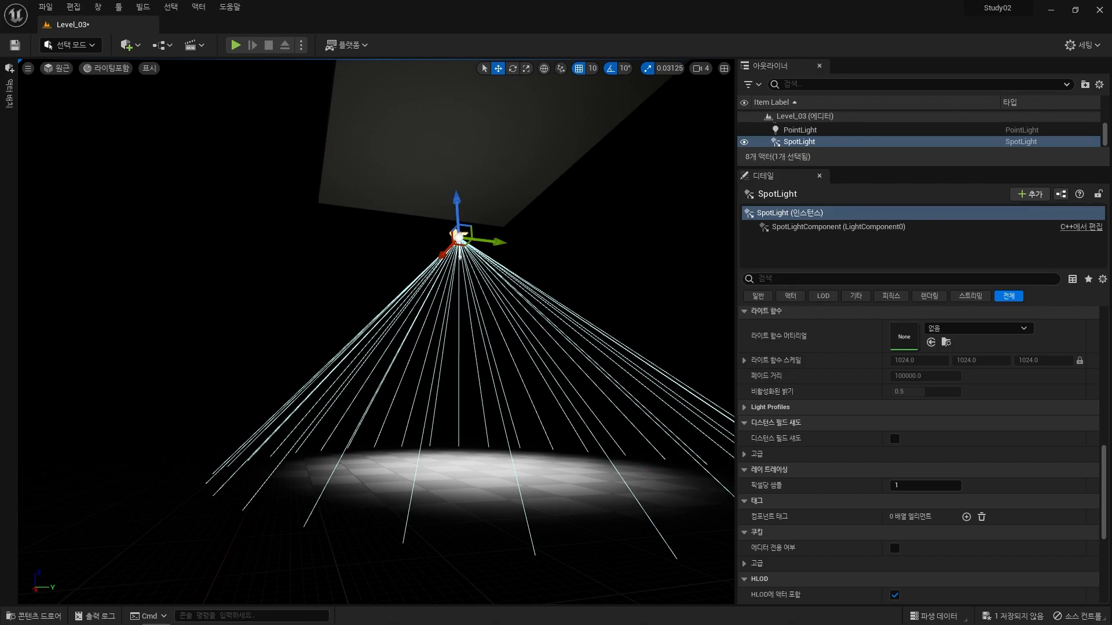
pyautogui.click(476, 151)
pyautogui.moveTo(475, 151); pyautogui.dragTo(411, 145, button='right')
pyautogui.moveTo(702, 109); pyautogui.dragTo(733, 162)
pyautogui.moveTo(587, 220); pyautogui.dragTo(656, 207, button='right')
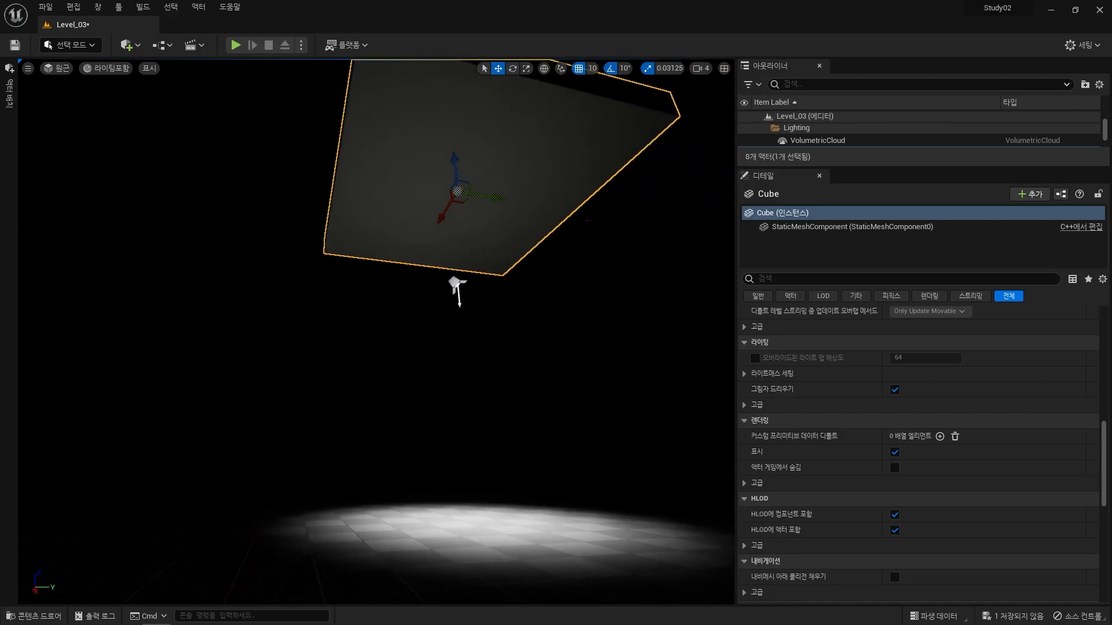
# Undo the ceiling slab's moves over the spot light
pyautogui.click(456, 283)
pyautogui.hotkey('ctrl', 'z')
pyautogui.hotkey('ctrl', 'z')
pyautogui.moveTo(456, 283); pyautogui.dragTo(521, 285, button='right')
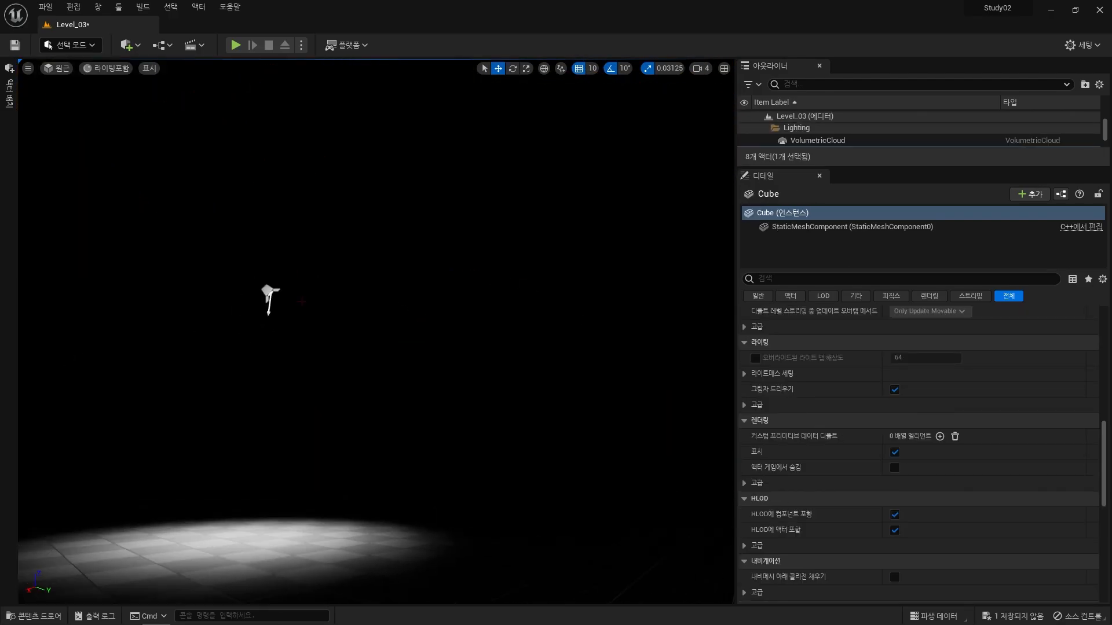
# Raise the spot light until its cone clears the floor, then lower it to a height of 710
pyautogui.click(268, 293)
pyautogui.moveTo(268, 293); pyautogui.dragTo(231, 341, button='right')
pyautogui.moveTo(419, 148); pyautogui.dragTo(425, 87)
pyautogui.scroll(-3, 425, 87)
pyautogui.moveTo(435, 168); pyautogui.dragTo(438, 113)
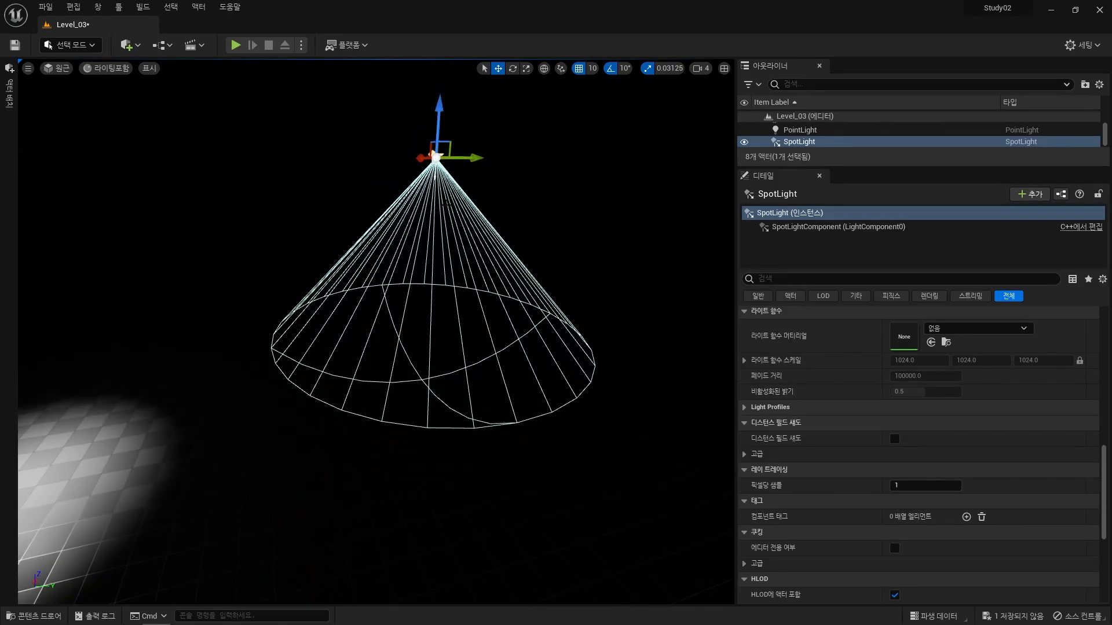
pyautogui.moveTo(438, 114); pyautogui.dragTo(434, 213)
# Set the spot light's inner cone angle to about 34.5 and its outer cone angle to about 45.26
pyautogui.scroll(10, 1005, 446)
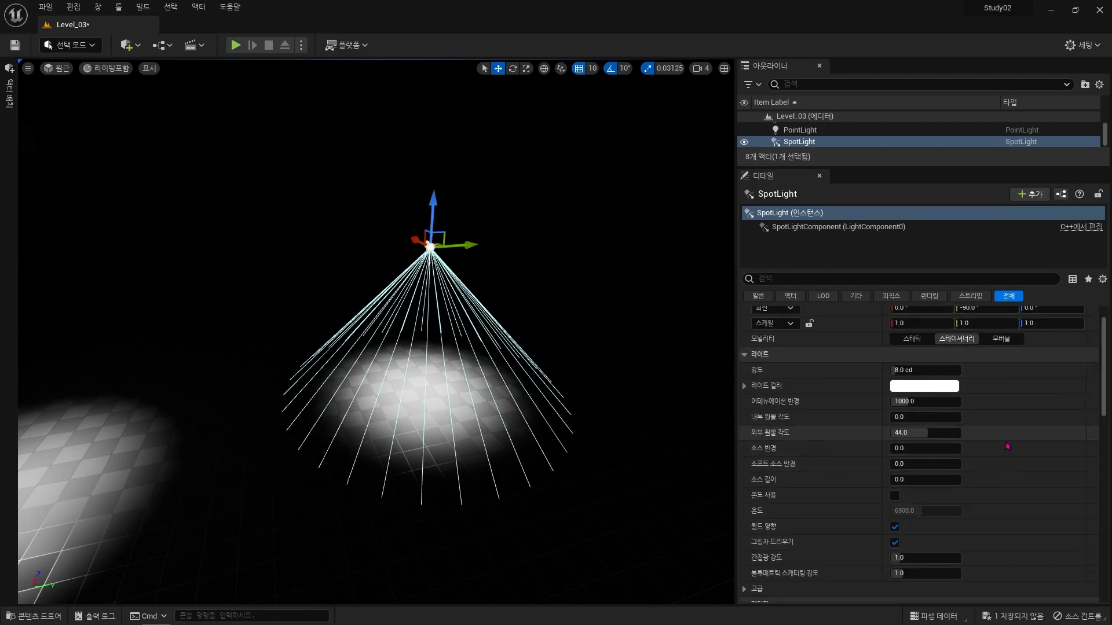
pyautogui.scroll(2, 1008, 447)
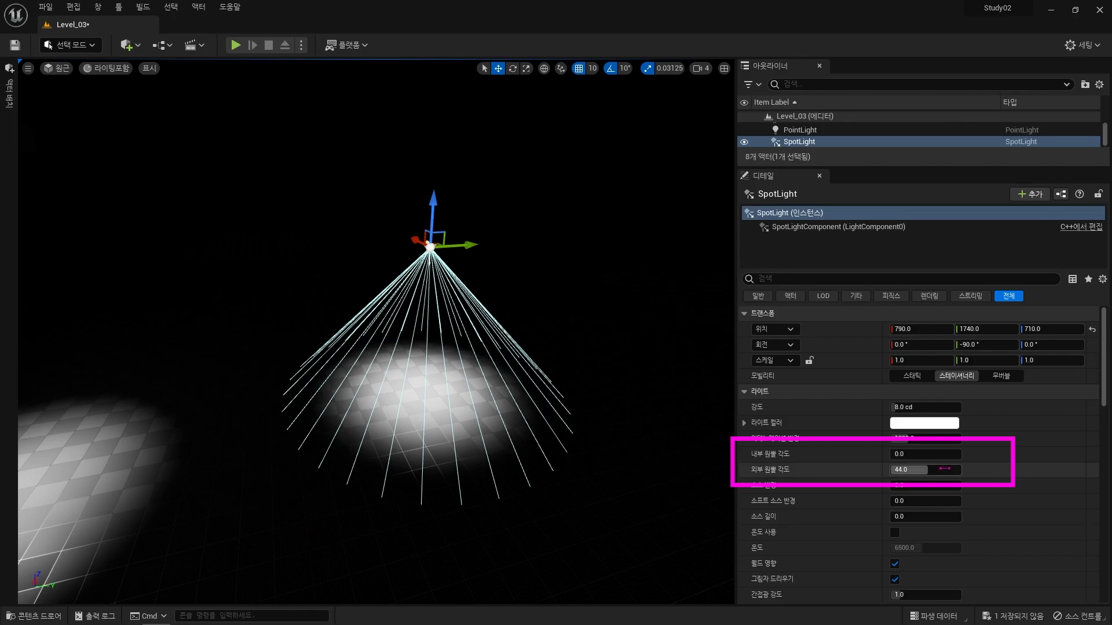
pyautogui.moveTo(936, 467); pyautogui.dragTo(1010, 457)
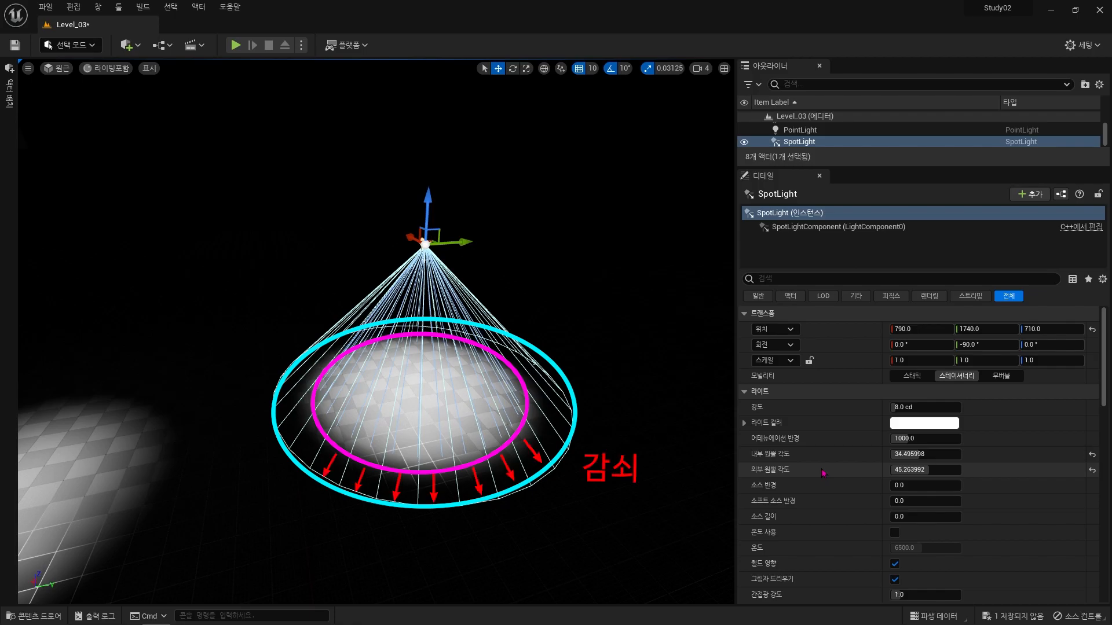
# Set both spot light cone angles to about 49.66 and lower the light to a height of 570
pyautogui.moveTo(559, 427); pyautogui.dragTo(558, 427, button='right')
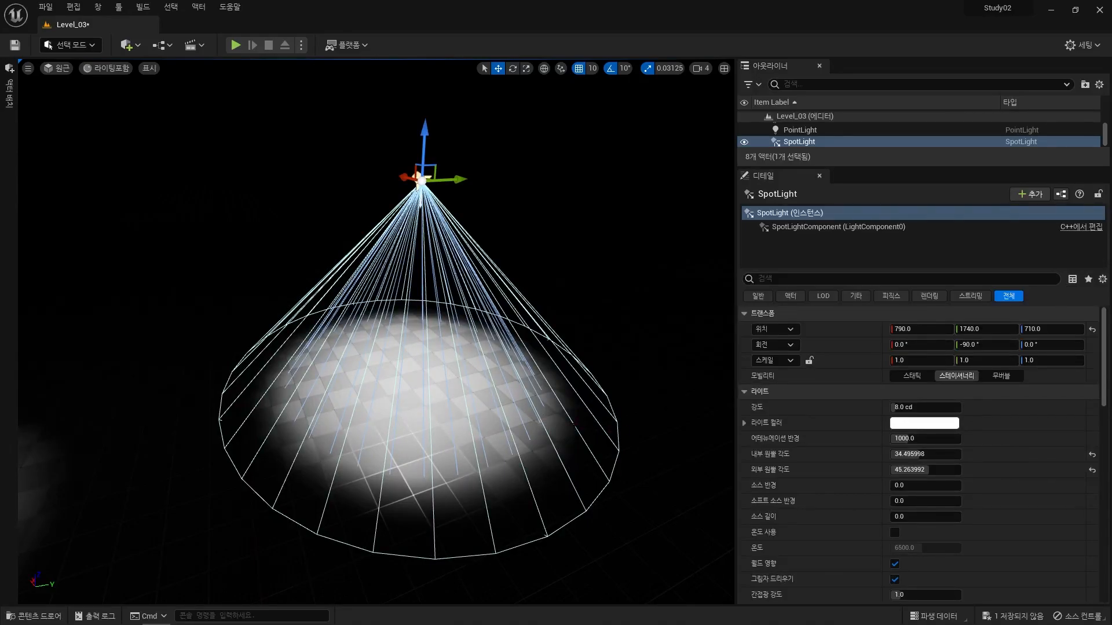
pyautogui.moveTo(921, 454); pyautogui.dragTo(953, 454)
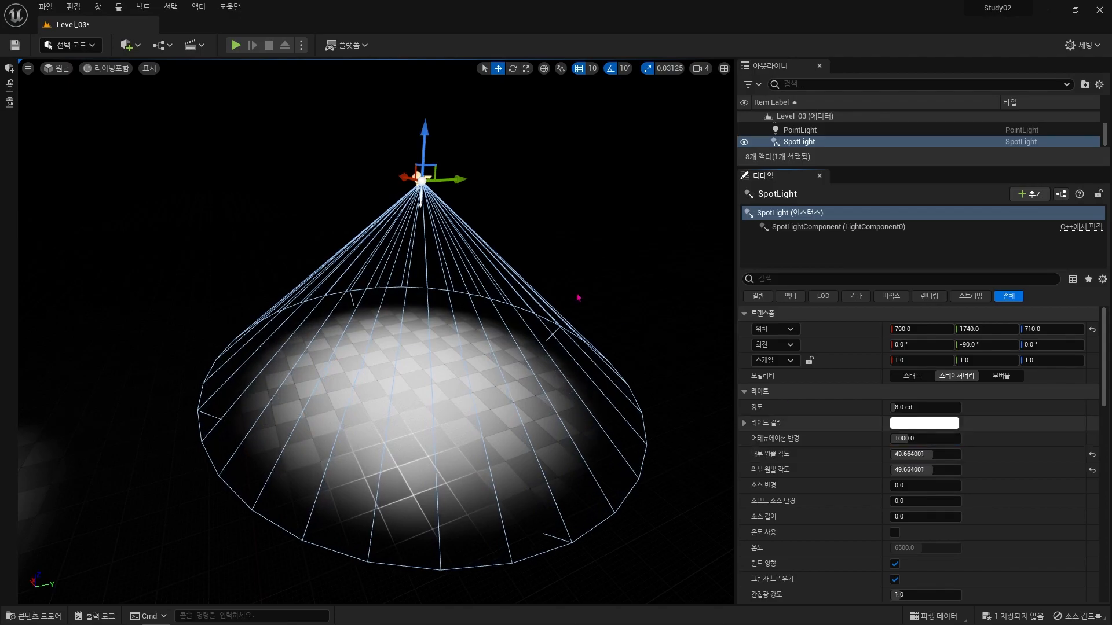
pyautogui.moveTo(423, 135); pyautogui.dragTo(423, 184)
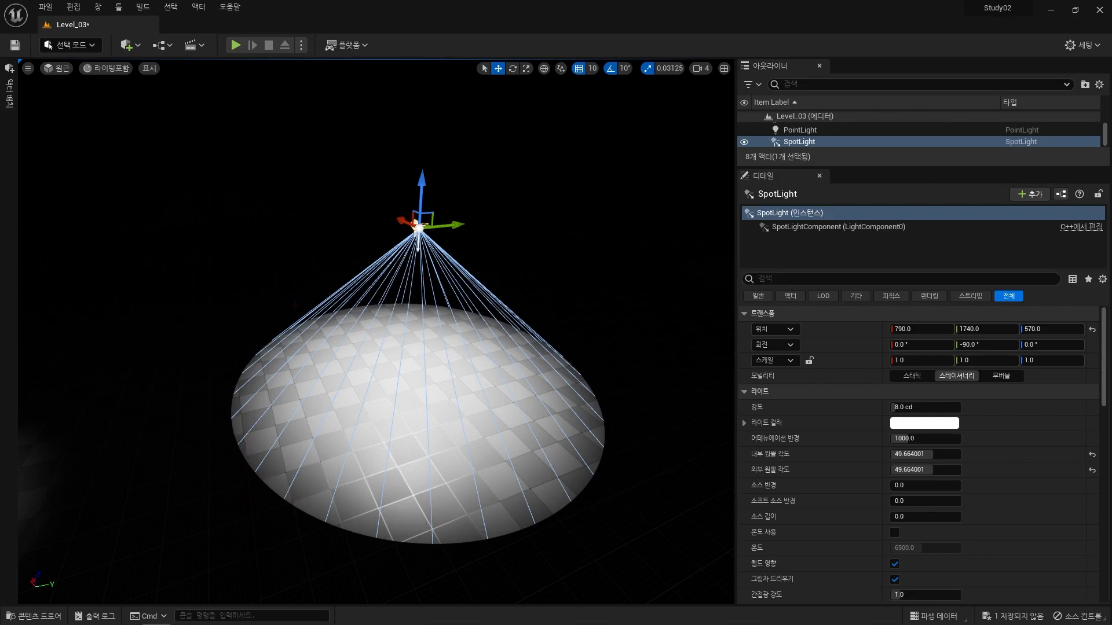
# Set the spot light's outer cone angle to about 57.25 and its inner cone angle to about 34.5
pyautogui.moveTo(918, 470); pyautogui.dragTo(938, 469)
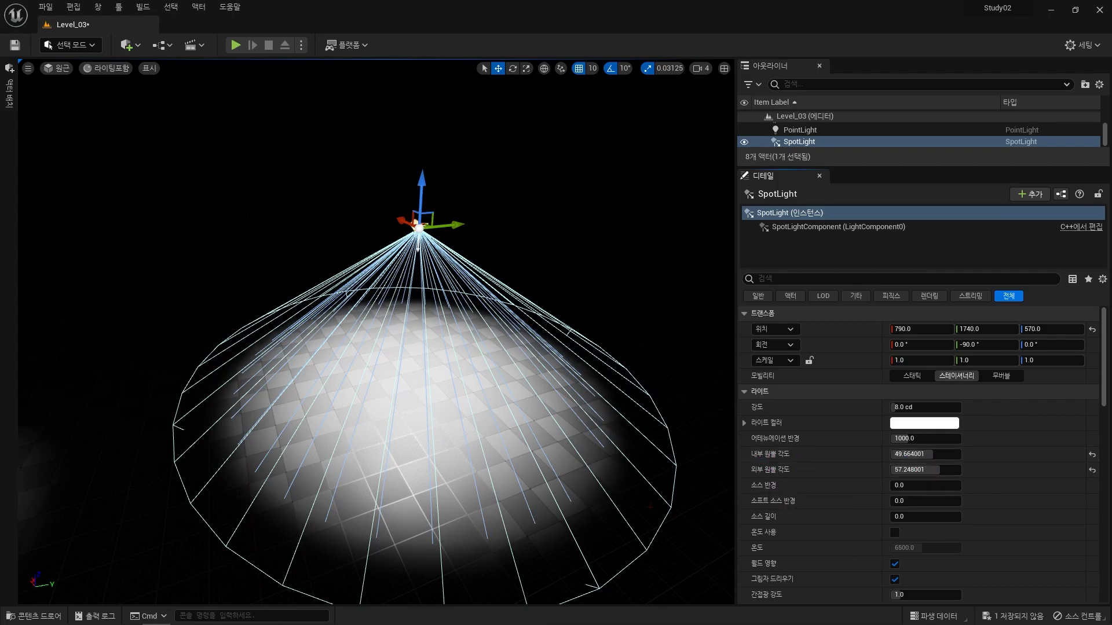
pyautogui.moveTo(921, 454)
pyautogui.mouseDown()
pyautogui.moveTo(862, 454)
pyautogui.moveTo(949, 454)
pyautogui.moveTo(928, 454)
pyautogui.mouseUp()
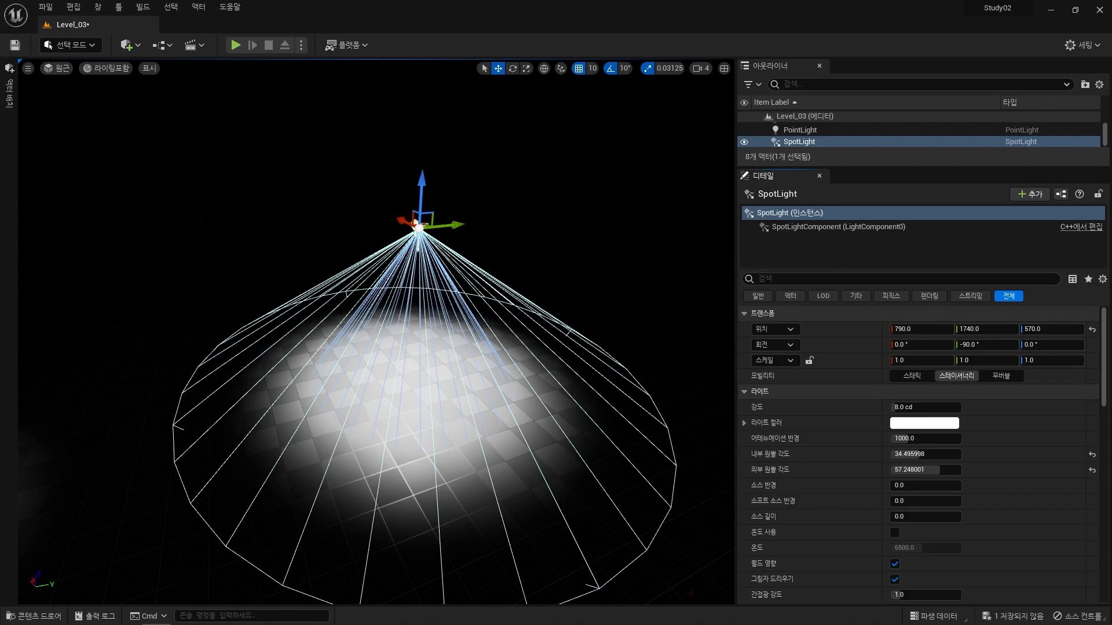
pyautogui.moveTo(530, 493); pyautogui.dragTo(516, 508, button='right')
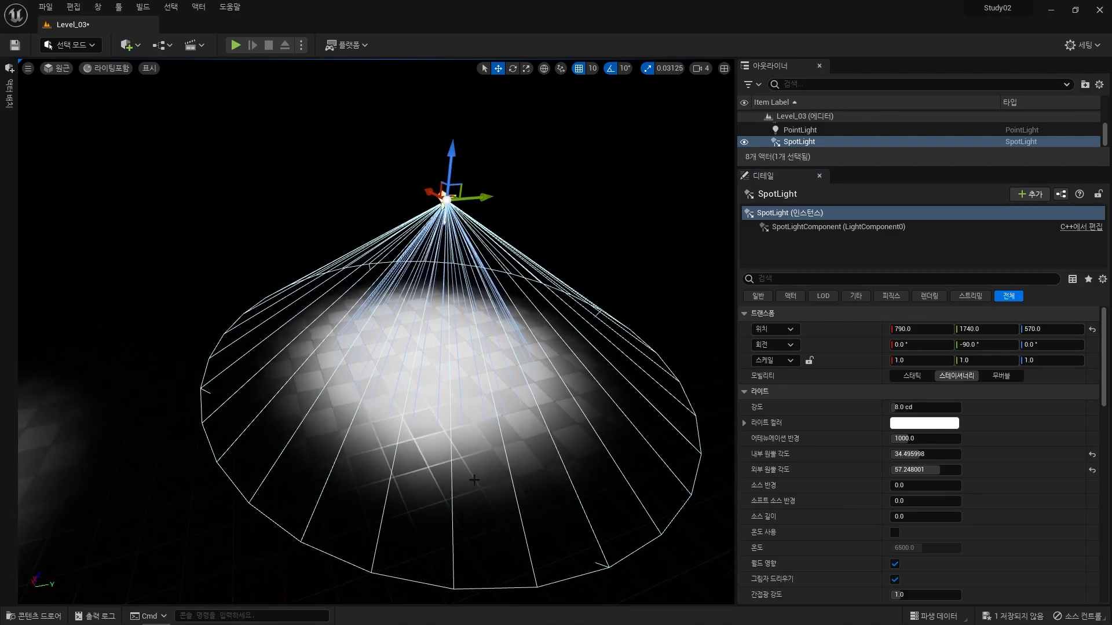
# Add a cone under the spot light, scale it to 3.125, and rotate it 180° to stand as a pedestal
pyautogui.click(9, 87)
pyautogui.moveTo(87, 223); pyautogui.dragTo(476, 354)
pyautogui.press('r')
pyautogui.press('e')
pyautogui.moveTo(405, 349); pyautogui.dragTo(486, 370)
pyautogui.moveTo(487, 370); pyautogui.dragTo(476, 371, button='right')
# Filter the Megascans folder to static meshes and place S_Roman_Statue_tgsibj3fa_high in the level at the cone pedestal
pyautogui.hotkey('ctrl', 'space')
pyautogui.scroll(10, 87, 492)
pyautogui.click(62, 464)
pyautogui.scroll(-2, 102, 482)
pyautogui.click(102, 482)
pyautogui.click(231, 512)
pyautogui.click(906, 466)
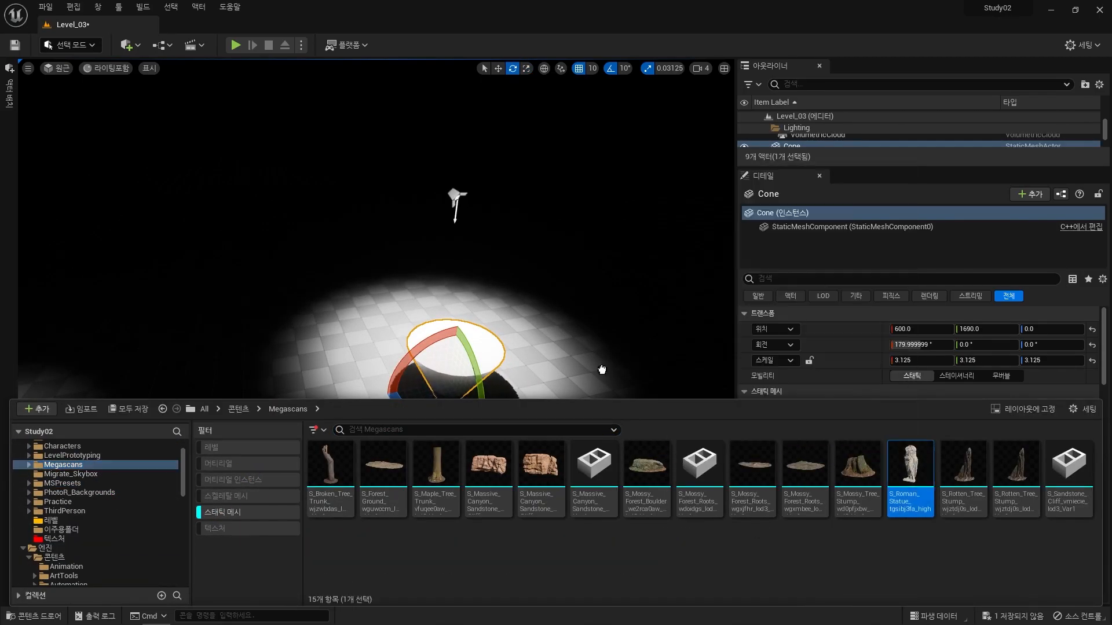
pyautogui.moveTo(906, 466); pyautogui.dragTo(468, 429)
# Scale the Roman statue to 2.28125, rotate it 90° about the vertical axis, and position it on the pedestal
pyautogui.press('w')
pyautogui.press('r')
pyautogui.moveTo(448, 478); pyautogui.dragTo(492, 492)
pyautogui.press('e')
pyautogui.press('w')
pyautogui.click(560, 186)
pyautogui.moveTo(556, 231); pyautogui.dragTo(549, 347, button='right')
pyautogui.click(491, 347)
pyautogui.moveTo(517, 410); pyautogui.dragTo(544, 421)
# Raise the spot light above the statue, narrow its outer cone angle to about 44.6, and try then reset its source length
pyautogui.moveTo(549, 409); pyautogui.dragTo(440, 371, button='right')
pyautogui.click(434, 320)
pyautogui.moveTo(435, 278); pyautogui.dragTo(432, 133)
pyautogui.moveTo(903, 454); pyautogui.dragTo(928, 470)
pyautogui.moveTo(912, 517); pyautogui.dragTo(926, 517)
pyautogui.click(1092, 517)
# Enlarge the spot light's attenuation radius to about 2583.24 and reposition it at X 550 and height 940
pyautogui.press('r')
pyautogui.moveTo(429, 174); pyautogui.dragTo(481, 162)
pyautogui.moveTo(429, 232); pyautogui.dragTo(440, 272, button='right')
pyautogui.press('w')
pyautogui.moveTo(428, 217); pyautogui.dragTo(428, 203)
pyautogui.moveTo(401, 249); pyautogui.dragTo(435, 263)
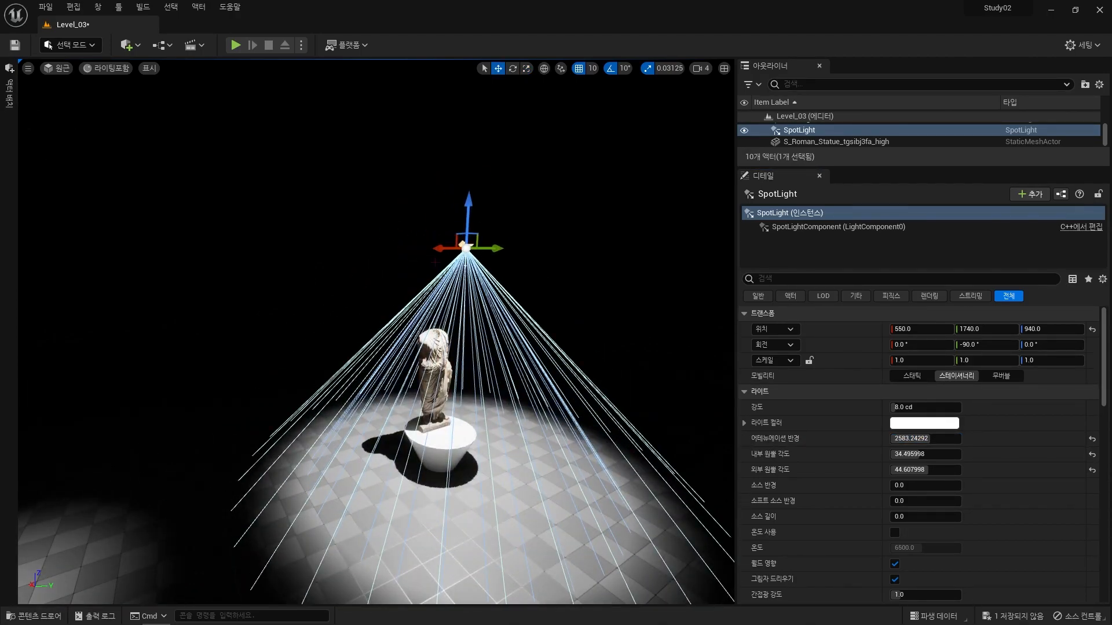
# Move the spot light to Y 1660 over the statue and check from the side how it lights the statue
pyautogui.moveTo(463, 272); pyautogui.dragTo(440, 260, button='right')
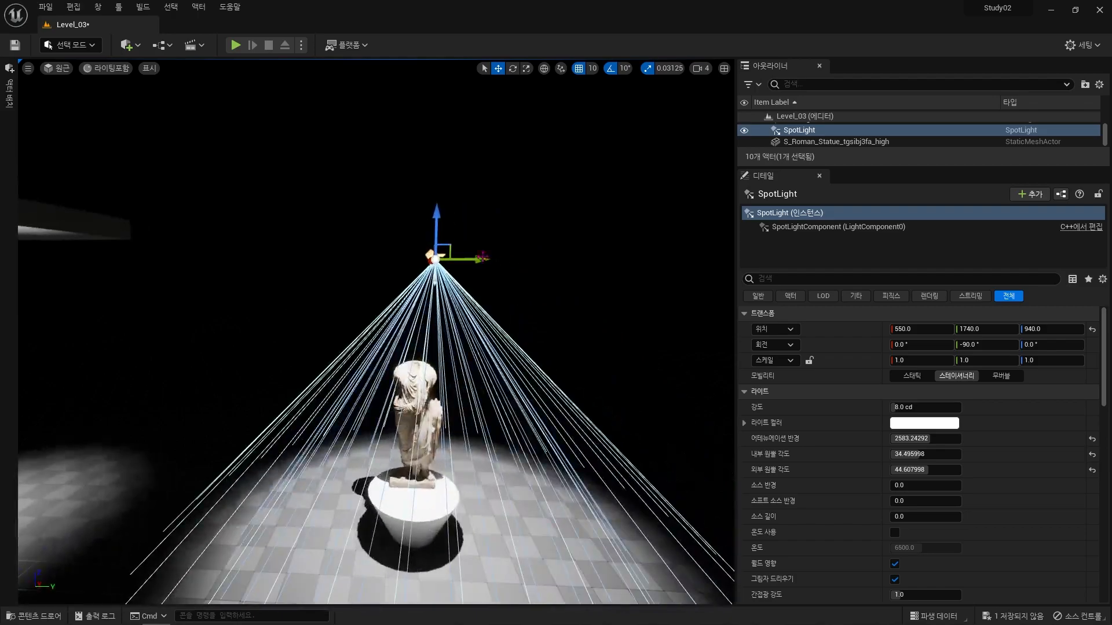
pyautogui.moveTo(480, 249); pyautogui.dragTo(455, 260)
pyautogui.moveTo(457, 262)
pyautogui.mouseDown(button='right')
pyautogui.moveTo(434, 272)
pyautogui.moveTo(446, 264)
pyautogui.mouseUp(button='right')
pyautogui.moveTo(341, 442); pyautogui.dragTo(341, 442, button='right')
pyautogui.click(342, 442)
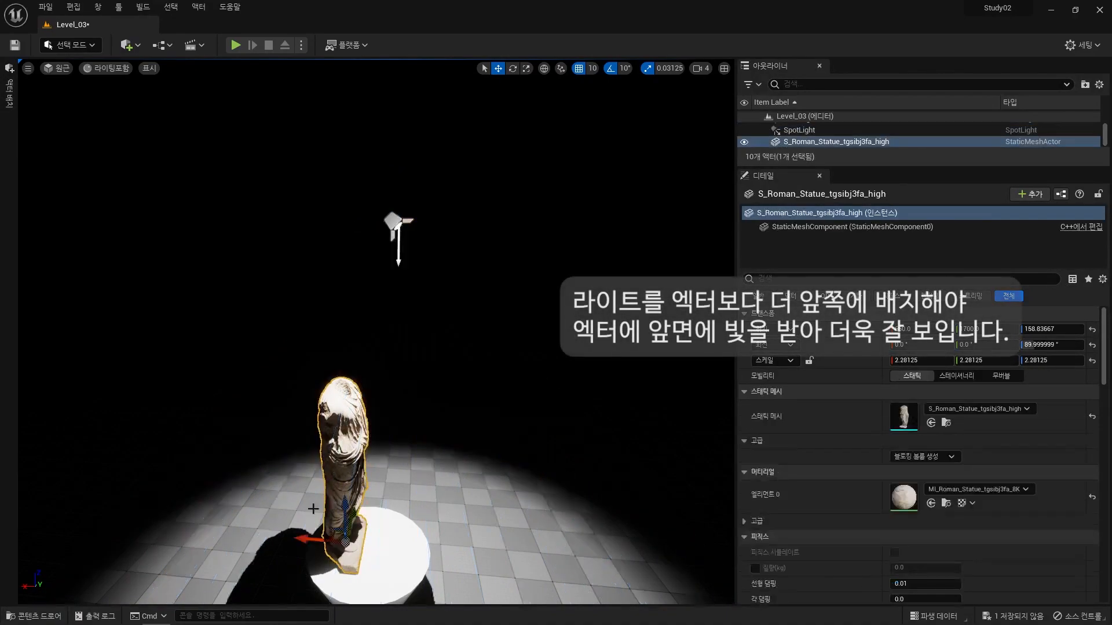
pyautogui.click(464, 145)
pyautogui.click(393, 223)
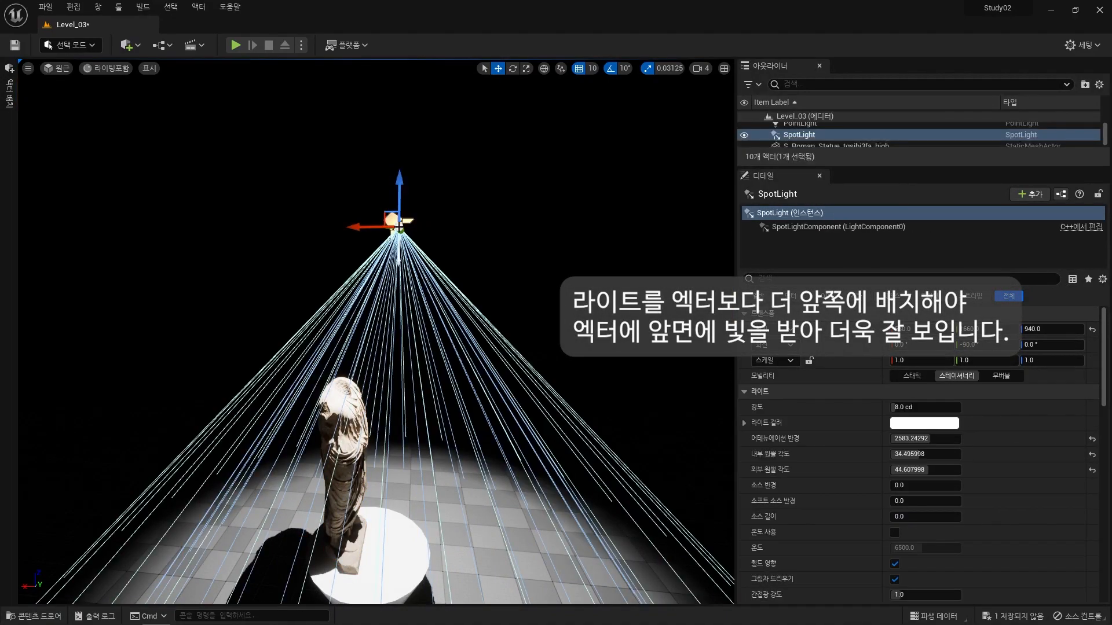
# Shift the spot light to X 670, then back to X 560, to compare the lighting on the statue's front
pyautogui.moveTo(394, 224); pyautogui.dragTo(377, 227, button='right')
pyautogui.moveTo(311, 384)
pyautogui.mouseDown(button='right')
pyautogui.moveTo(342, 382)
pyautogui.moveTo(311, 384)
pyautogui.mouseUp(button='right')
pyautogui.moveTo(350, 315); pyautogui.dragTo(388, 315)
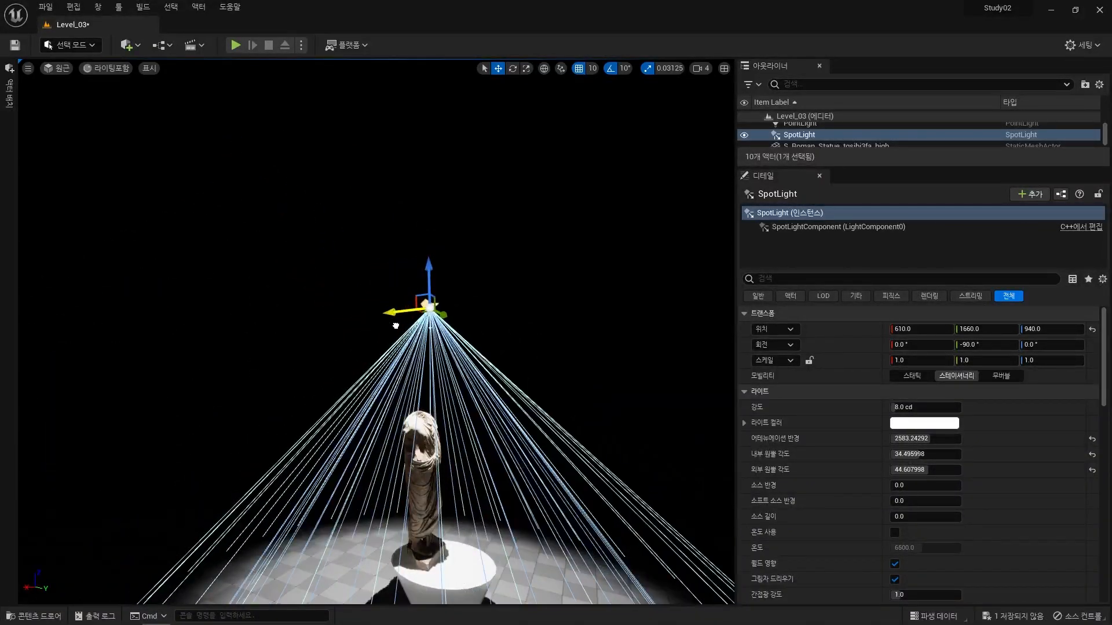
pyautogui.moveTo(388, 316); pyautogui.dragTo(376, 325, button='right')
pyautogui.press('f')
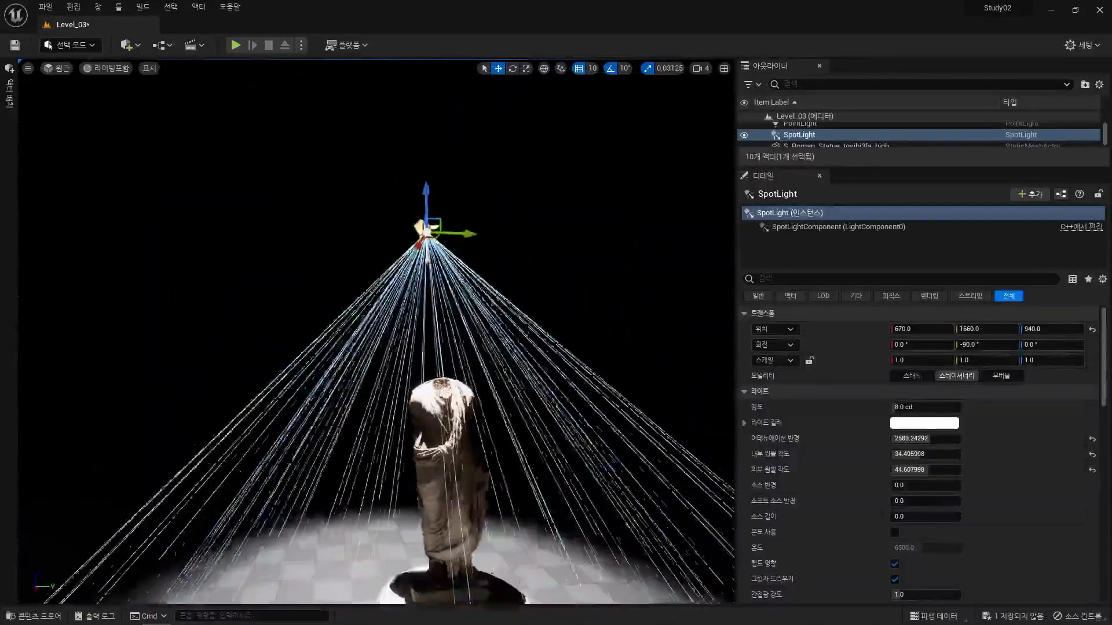
pyautogui.moveTo(355, 326); pyautogui.dragTo(368, 329)
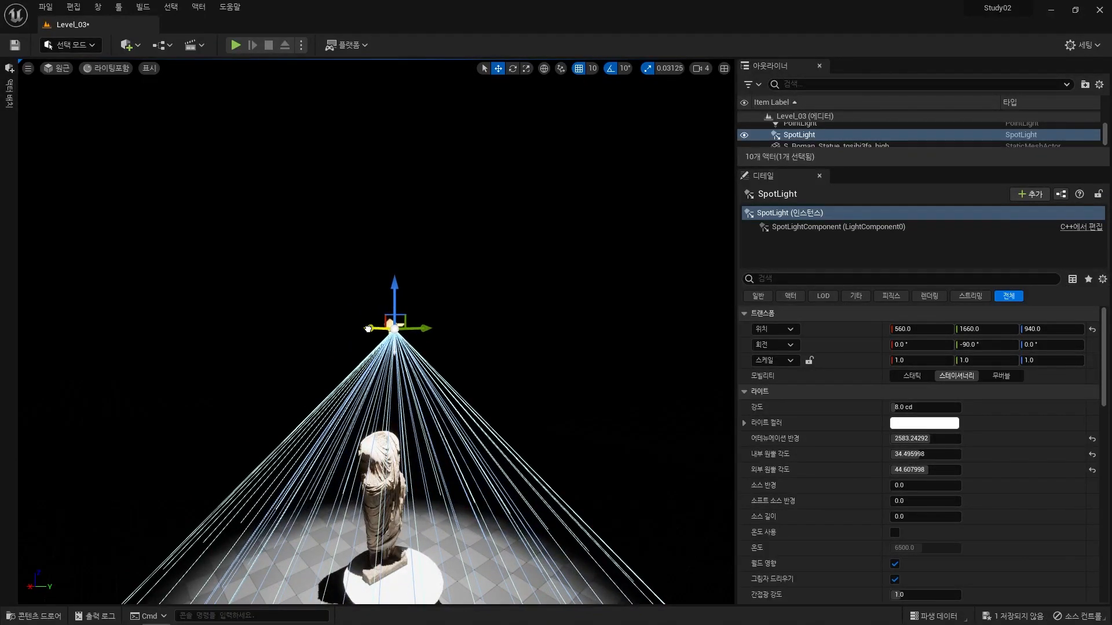
# Tilt the spot light to -70° and move it farther in front of the statue
pyautogui.press('e')
pyautogui.moveTo(426, 291); pyautogui.dragTo(437, 305)
pyautogui.press('w')
pyautogui.moveTo(370, 325); pyautogui.dragTo(418, 329)
pyautogui.moveTo(418, 329); pyautogui.dragTo(364, 339, button='right')
# Place a mannequin from the content browser on the floor beside the statue and rotate it
pyautogui.moveTo(565, 522); pyautogui.dragTo(579, 492, button='right')
pyautogui.hotkey('ctrl', 'space')
pyautogui.moveTo(633, 464); pyautogui.dragTo(383, 455)
pyautogui.press('e')
pyautogui.moveTo(359, 495); pyautogui.dragTo(325, 480)
# Duplicate the spot light over the mannequin at X 280, Y 3180, with both cone angles about 13 and attenuation radius about 1218.8
pyautogui.press('w')
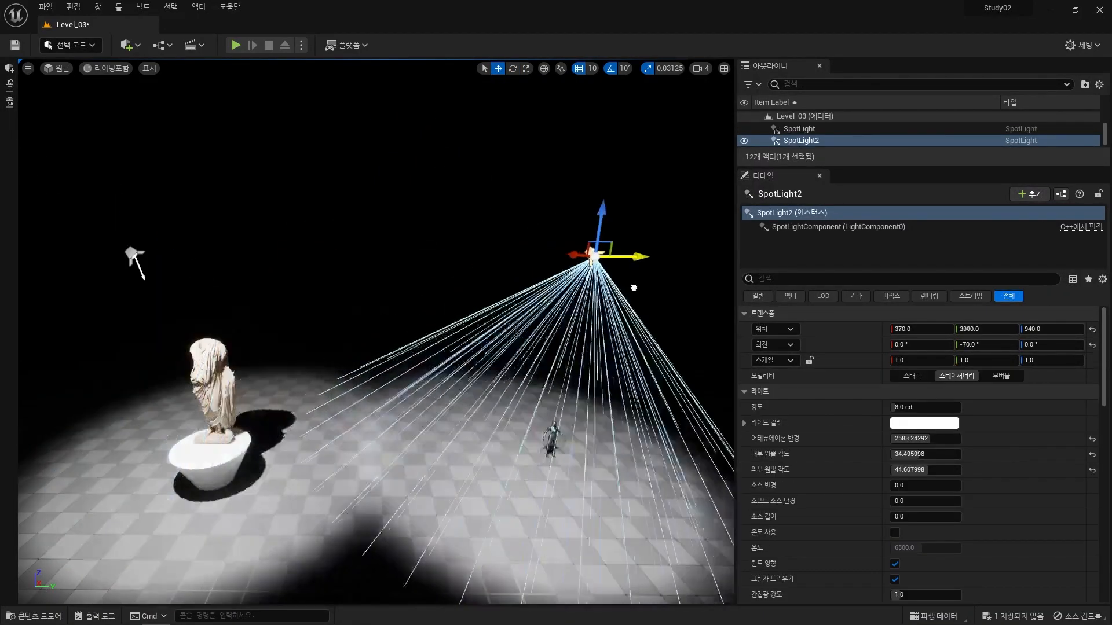
pyautogui.moveTo(660, 256); pyautogui.dragTo(716, 257)
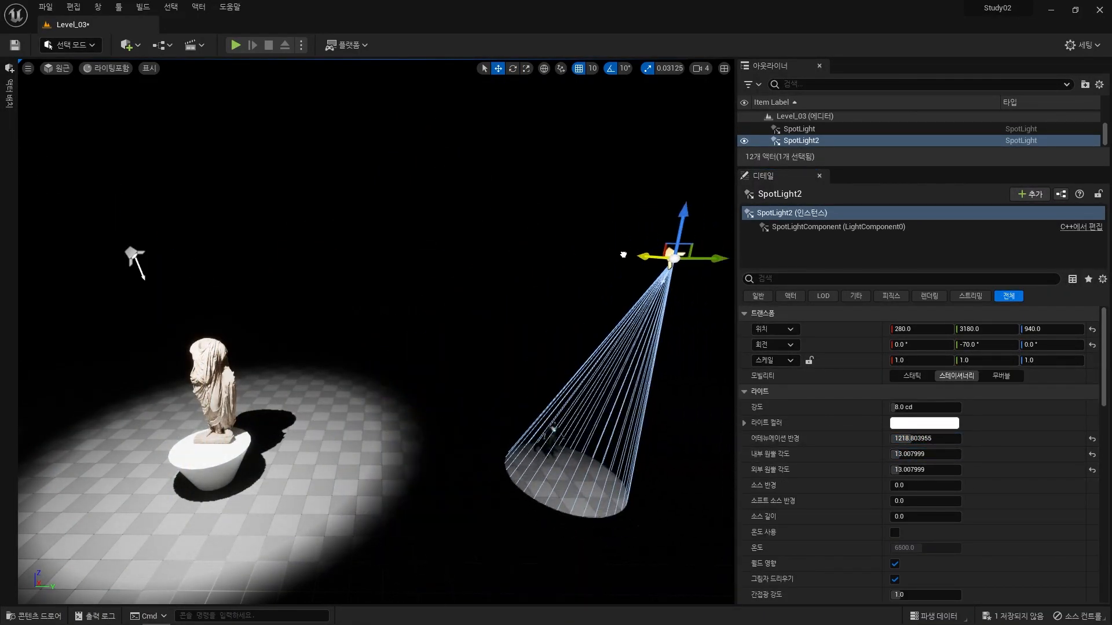
pyautogui.moveTo(551, 429); pyautogui.dragTo(584, 463, button='right')
pyautogui.click(417, 489)
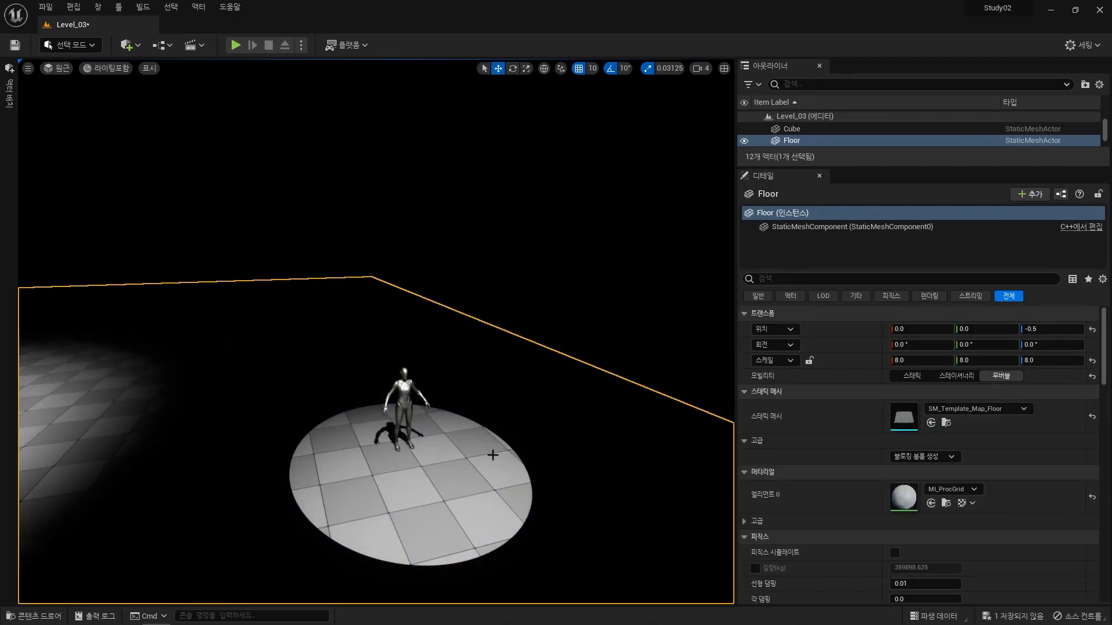
pyautogui.moveTo(509, 463); pyautogui.dragTo(495, 486, button='right')
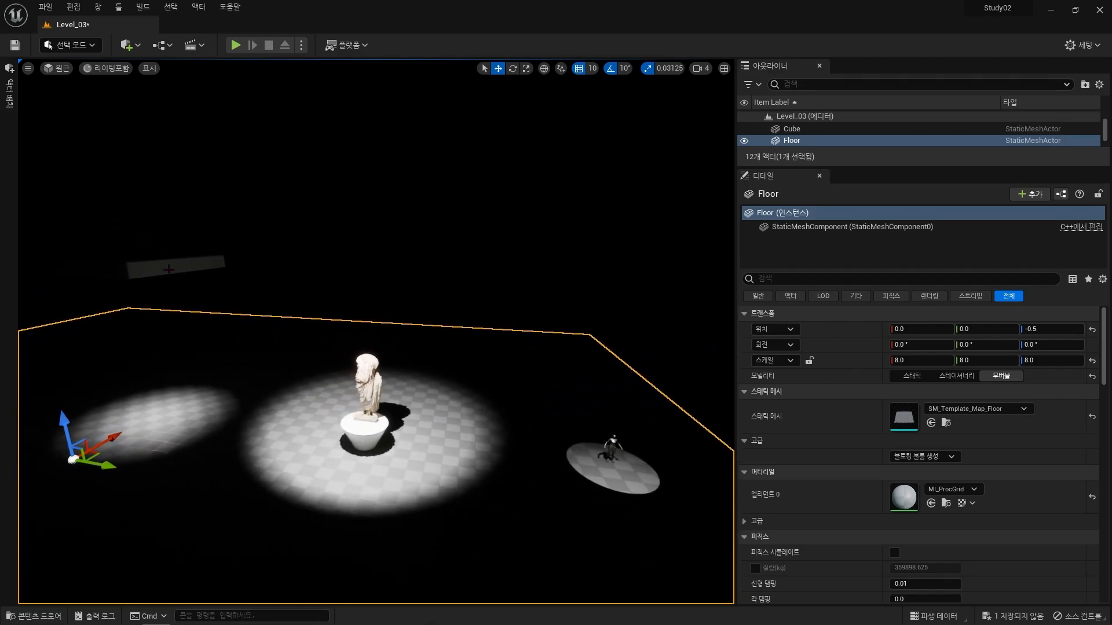
pyautogui.click(168, 268)
pyautogui.press('r')
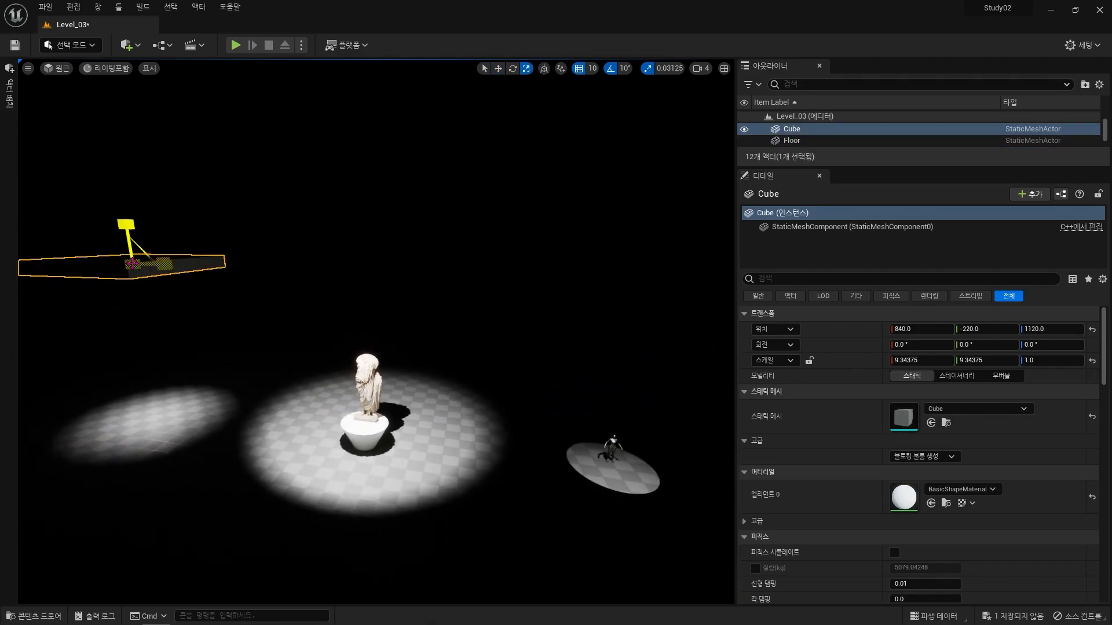
pyautogui.moveTo(181, 276); pyautogui.dragTo(203, 266, button='right')
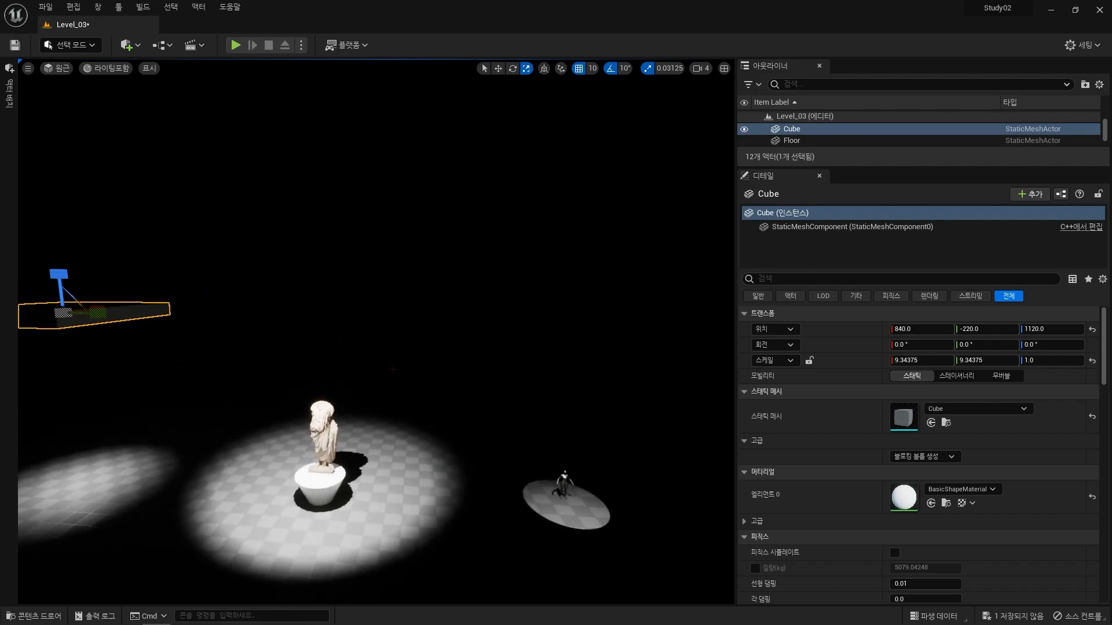
# Place a new cube under the point light at X 250, Y 150, Z 170 and delete the unneeded object
pyautogui.click(607, 366)
pyautogui.press('w')
pyautogui.moveTo(607, 366); pyautogui.dragTo(550, 362, button='right')
pyautogui.click(9, 103)
pyautogui.moveTo(75, 136); pyautogui.dragTo(253, 379)
pyautogui.moveTo(253, 380); pyautogui.dragTo(289, 376, button='right')
pyautogui.moveTo(176, 443); pyautogui.dragTo(156, 464)
pyautogui.click(573, 347)
pyautogui.moveTo(574, 348); pyautogui.dragTo(510, 353, button='right')
pyautogui.press('Delete')
pyautogui.click(395, 418)
pyautogui.moveTo(446, 400); pyautogui.dragTo(436, 412, button='right')
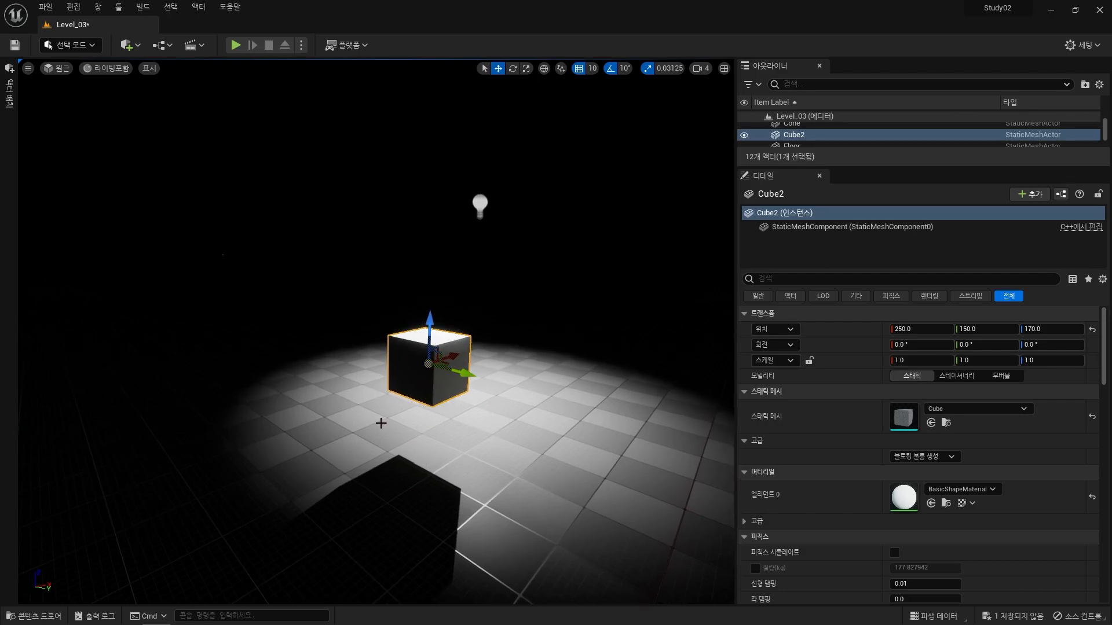
# Place a spot light facing the cube, tilt it to -30°, and narrow it to attenuation radius about 294 and outer cone angle about 21.2
pyautogui.click(9, 103)
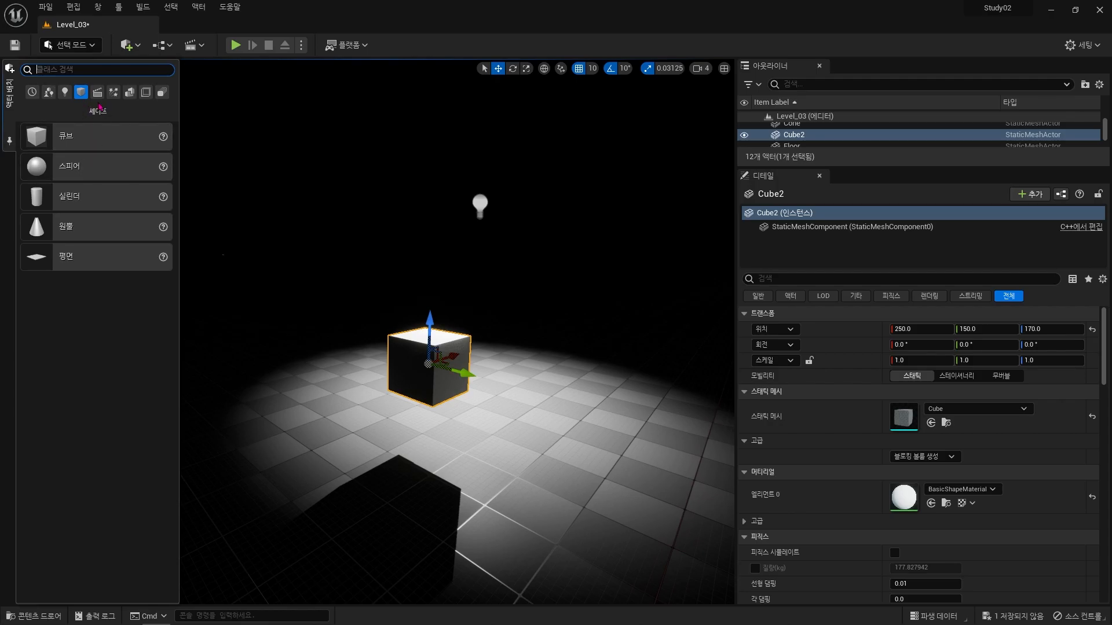
pyautogui.moveTo(53, 225); pyautogui.dragTo(284, 298)
pyautogui.press('e')
pyautogui.moveTo(926, 438); pyautogui.dragTo(907, 471)
# Turn off shadow casting for the cube's spot light and set its intensity to 0.1 cd
pyautogui.scroll(-5, 903, 483)
pyautogui.click(894, 488)
pyautogui.scroll(5, 921, 407)
pyautogui.click(921, 407)
pyautogui.write('0.1')
pyautogui.press('Return')
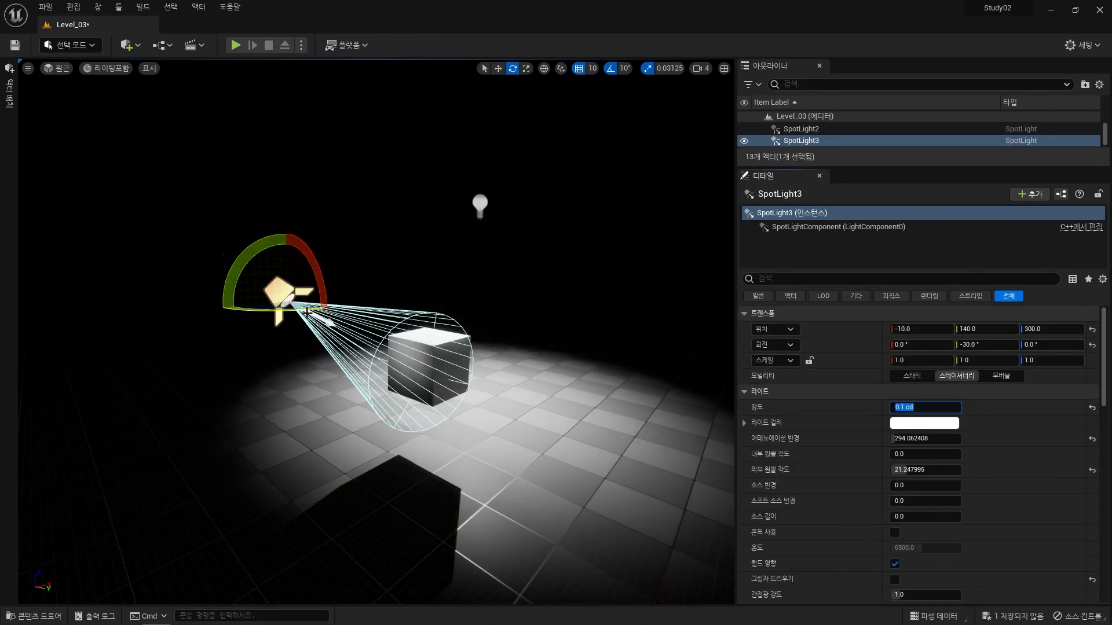
# Move the cube's spot light to X 20, Y 170, Z 280
pyautogui.moveTo(440, 347); pyautogui.dragTo(463, 348, button='right')
pyautogui.press('w')
pyautogui.moveTo(451, 313); pyautogui.dragTo(481, 313)
pyautogui.moveTo(435, 267); pyautogui.dragTo(435, 289)
pyautogui.moveTo(434, 289); pyautogui.dragTo(550, 301, button='right')
pyautogui.moveTo(553, 266); pyautogui.dragTo(571, 266)
pyautogui.moveTo(571, 266); pyautogui.dragTo(464, 272, button='right')
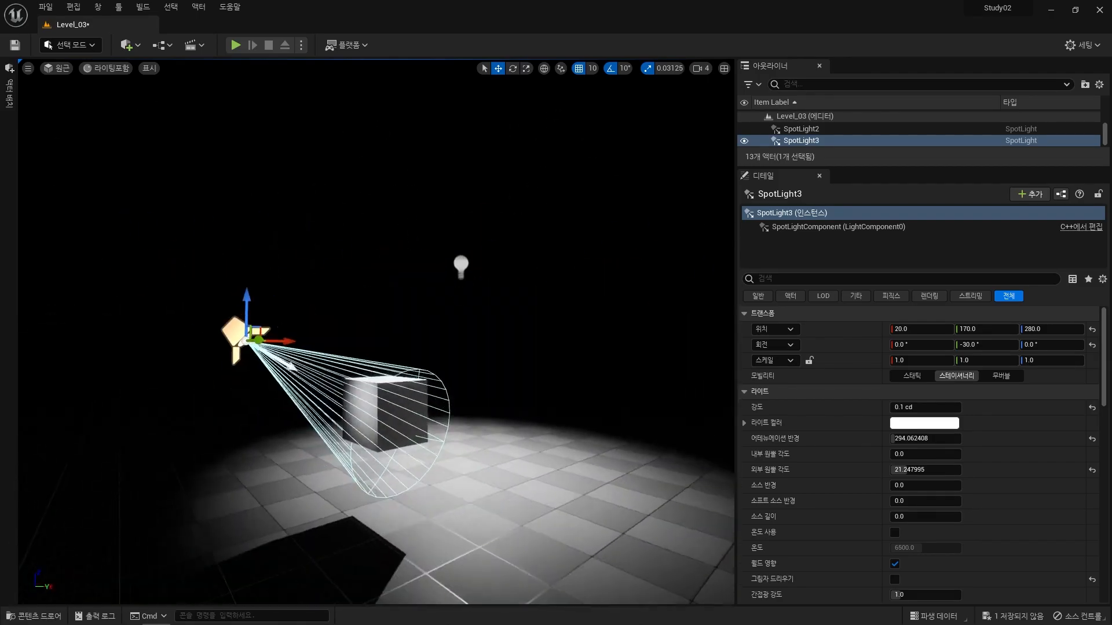
# Select the point light, the cube and the small spot light in turn to examine how the two lights illuminate the cube
pyautogui.click(459, 263)
pyautogui.moveTo(574, 320); pyautogui.dragTo(559, 371, button='right')
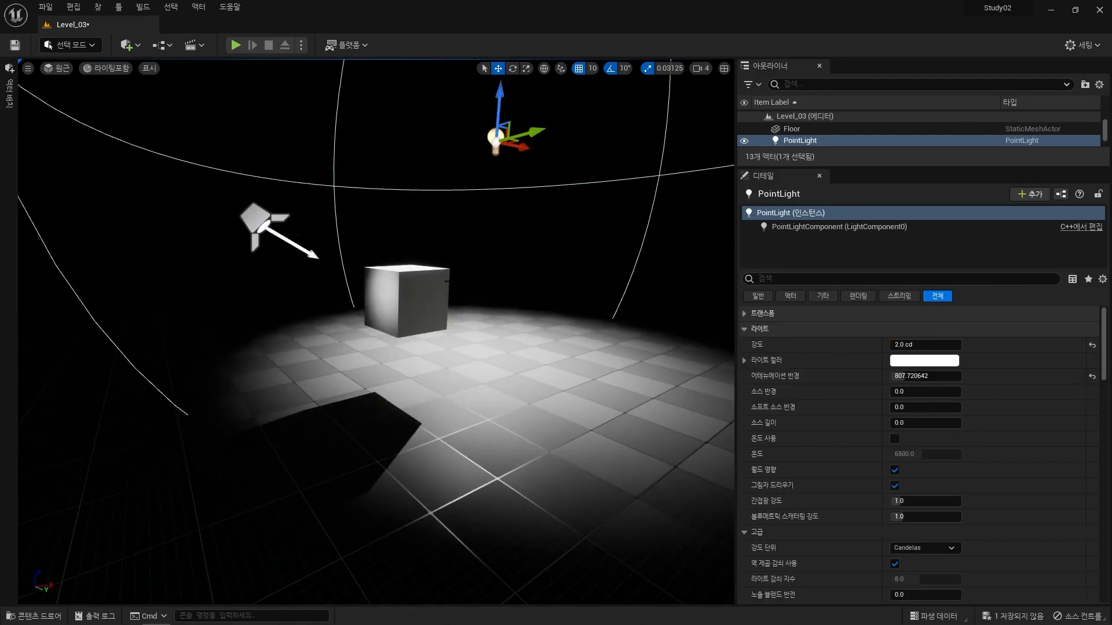
pyautogui.click(406, 298)
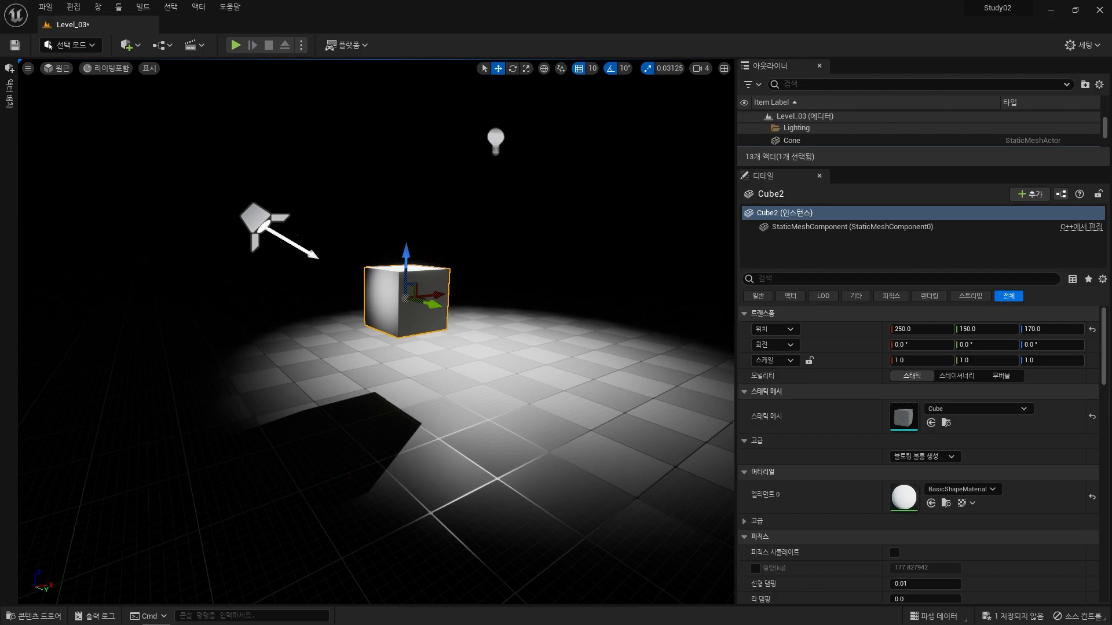
pyautogui.click(278, 234)
pyautogui.click(386, 308)
pyautogui.click(261, 219)
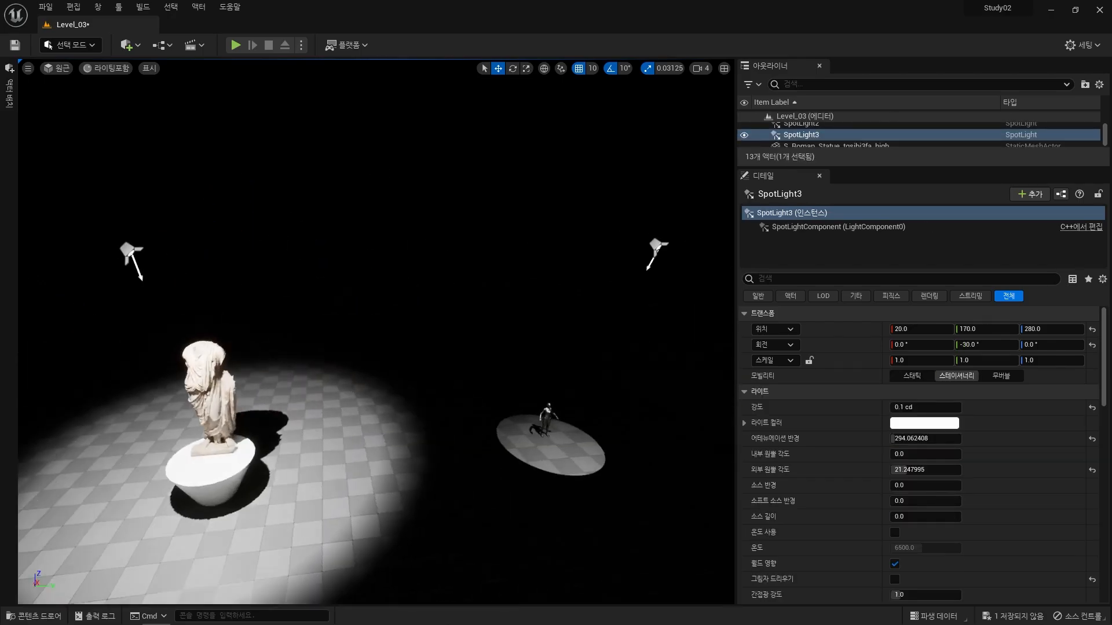
# Select the spot light over the mannequin and examine its Light Function Material setting
pyautogui.click(588, 206)
pyautogui.scroll(-15, 1020, 485)
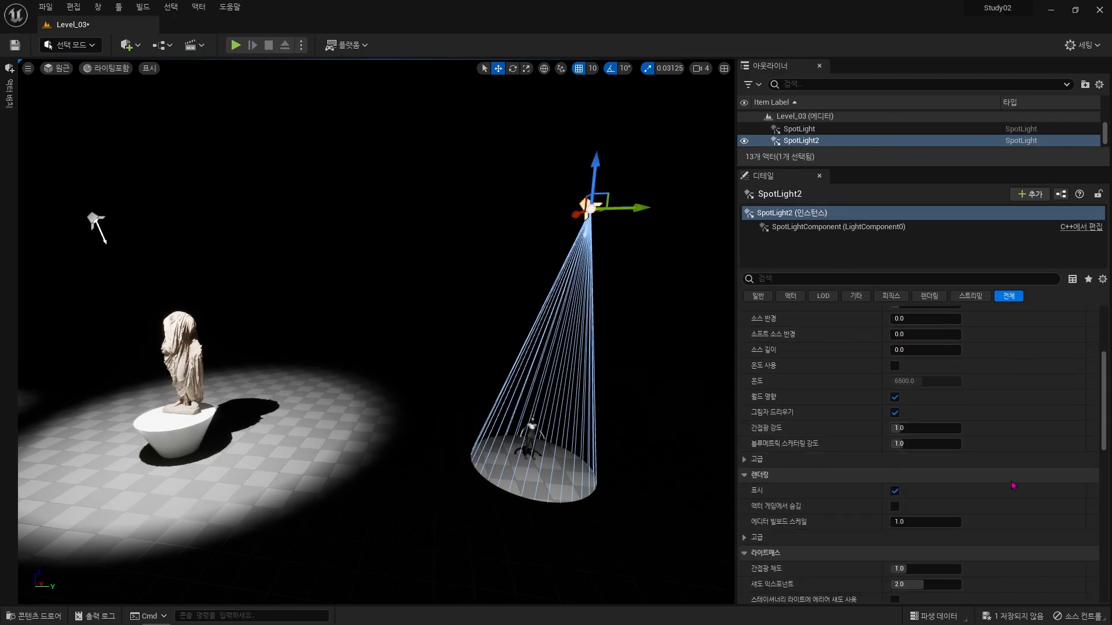
pyautogui.scroll(-1, 1020, 486)
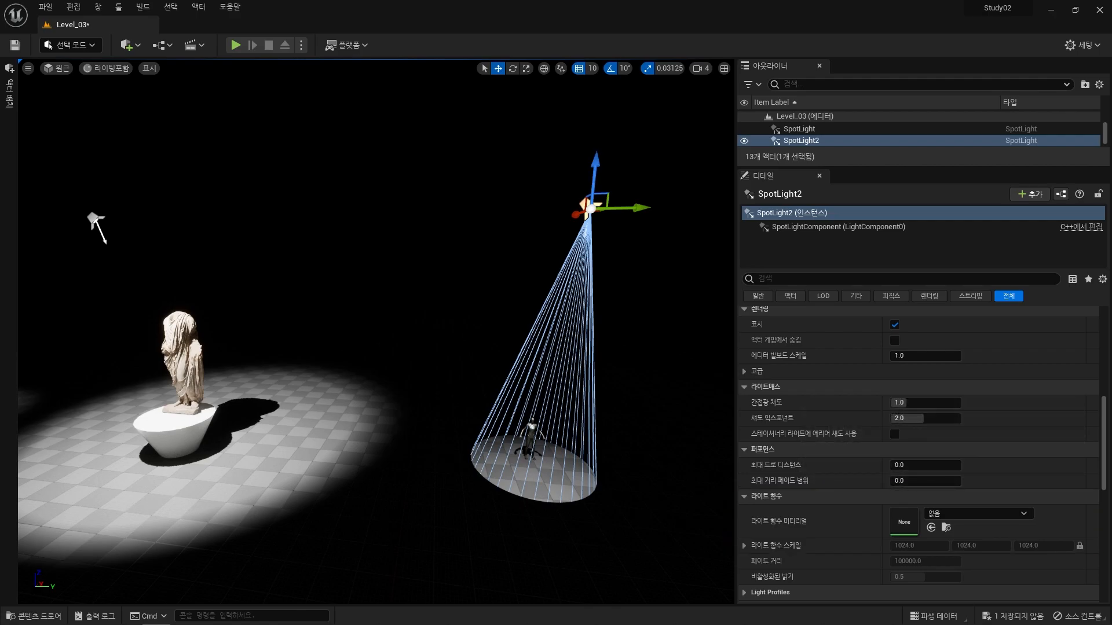
pyautogui.scroll(-3, 894, 426)
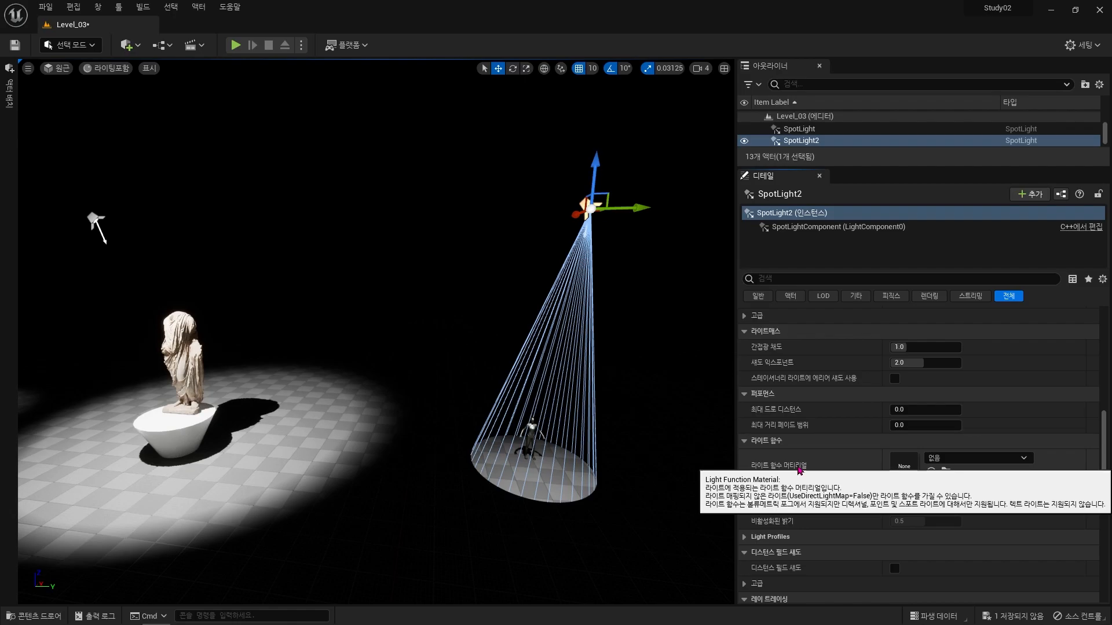
pyautogui.moveTo(522, 347); pyautogui.dragTo(525, 375, button='right')
# Create a folder named 머티리얼 inside the project's 콘텐츠 folder
pyautogui.hotkey('ctrl', 'space')
pyautogui.click(786, 475)
pyautogui.click(220, 496)
pyautogui.scroll(-2, 111, 521)
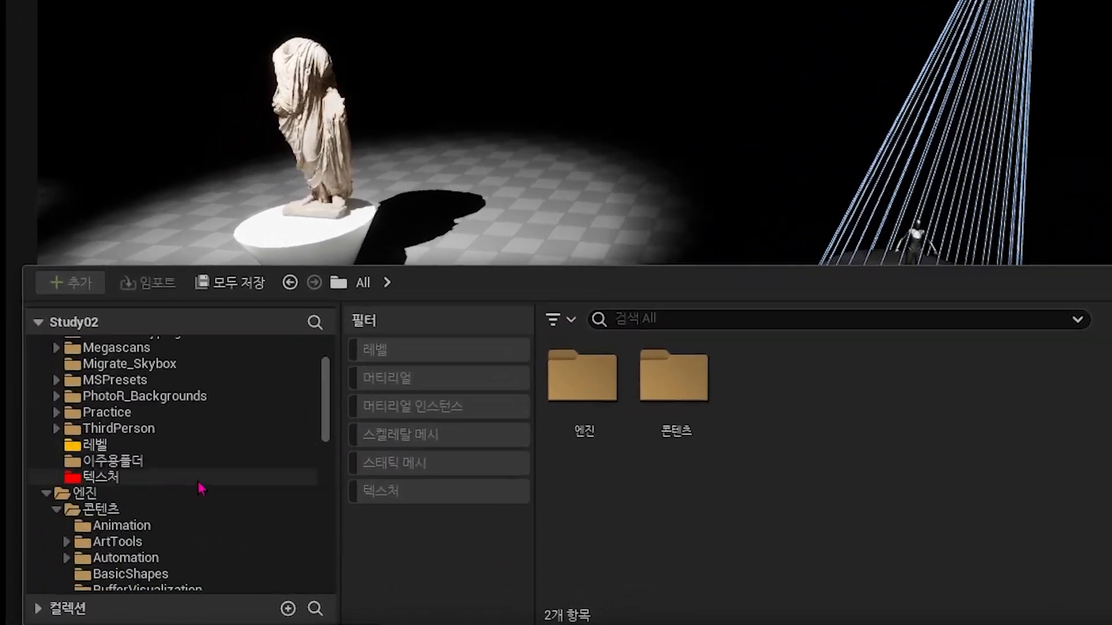
pyautogui.scroll(4, 200, 490)
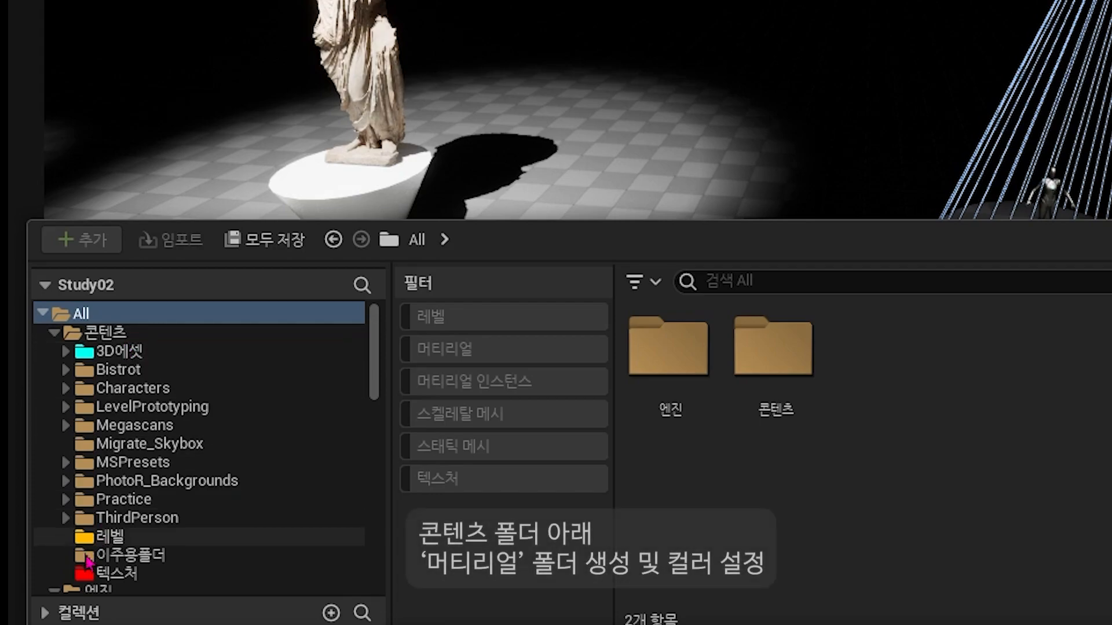
pyautogui.rightClick(138, 332)
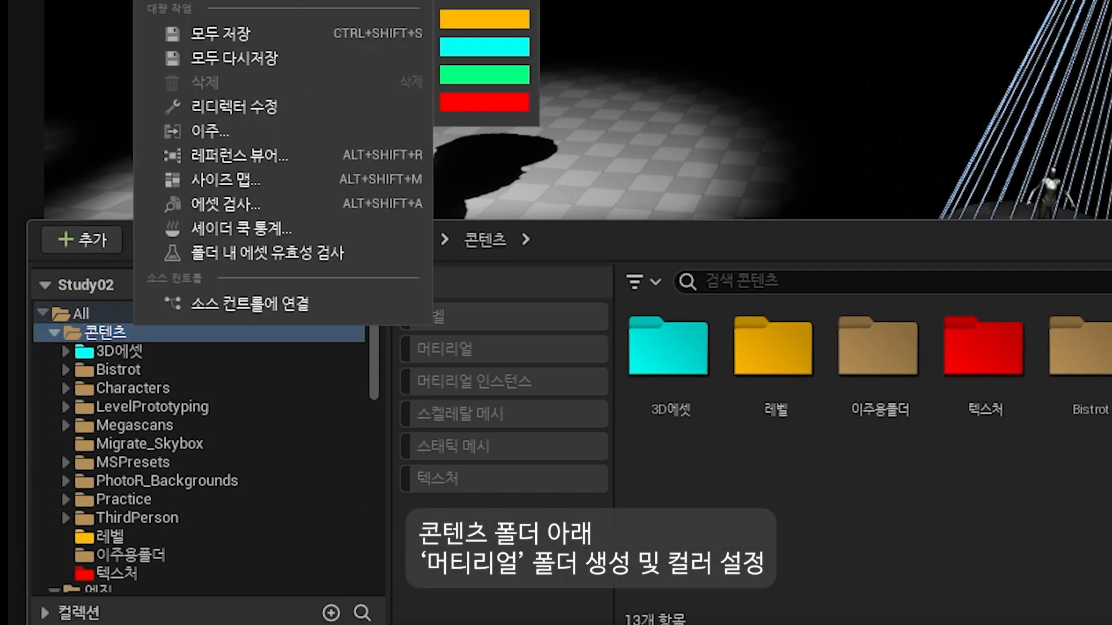
pyautogui.click(220, 0)
pyautogui.write('머티리얼')
pyautogui.press('Return')
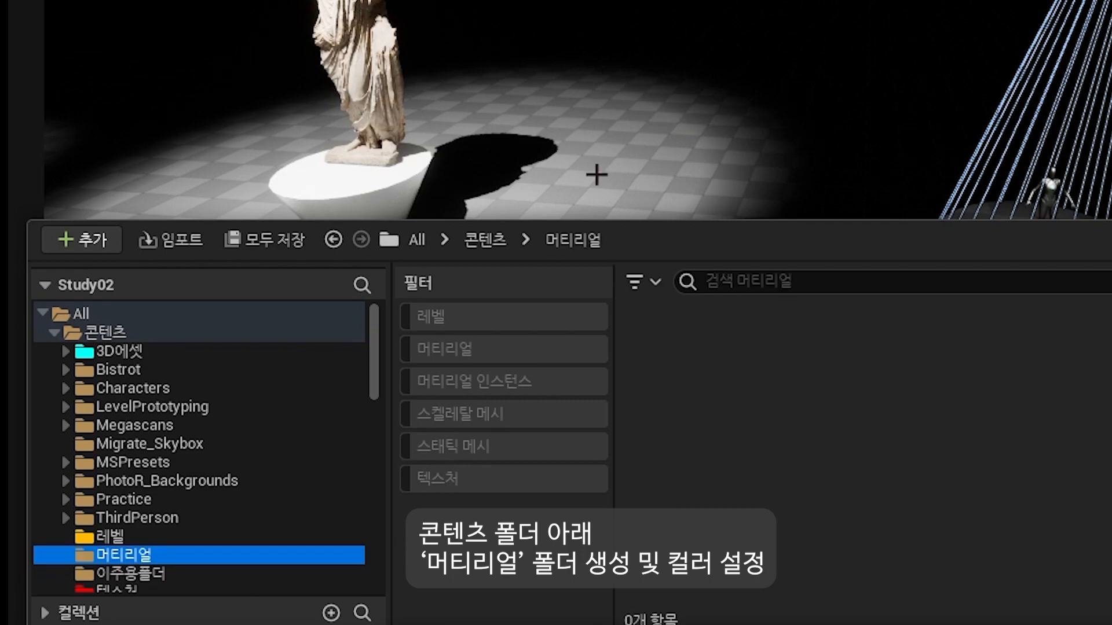
# Give the 머티리얼 folder a new green display color
pyautogui.rightClick(125, 555)
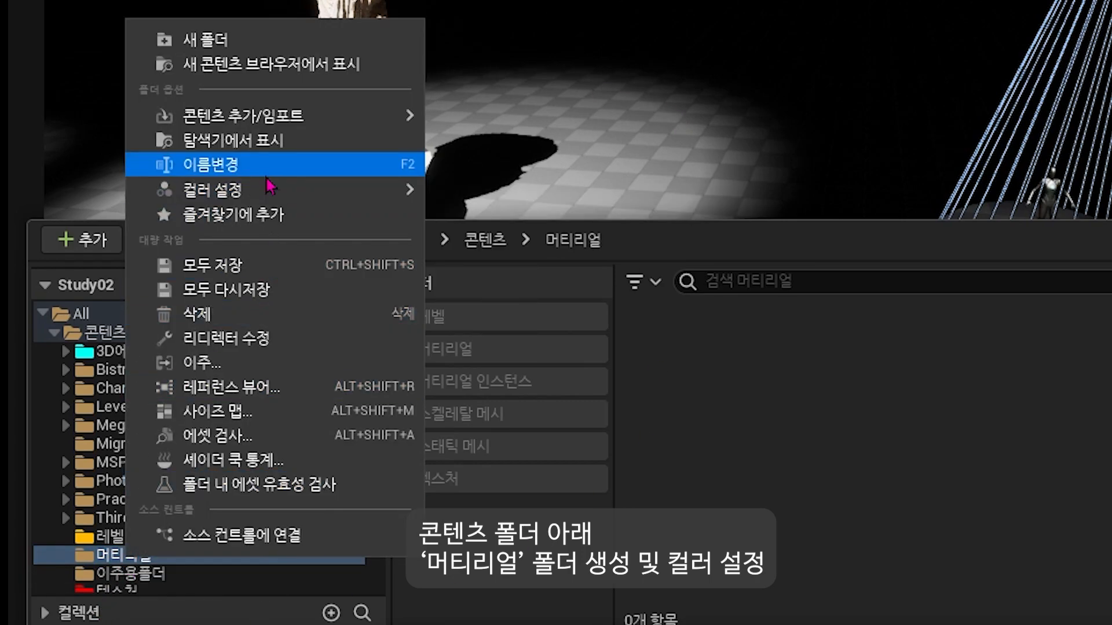
pyautogui.moveTo(268, 192)
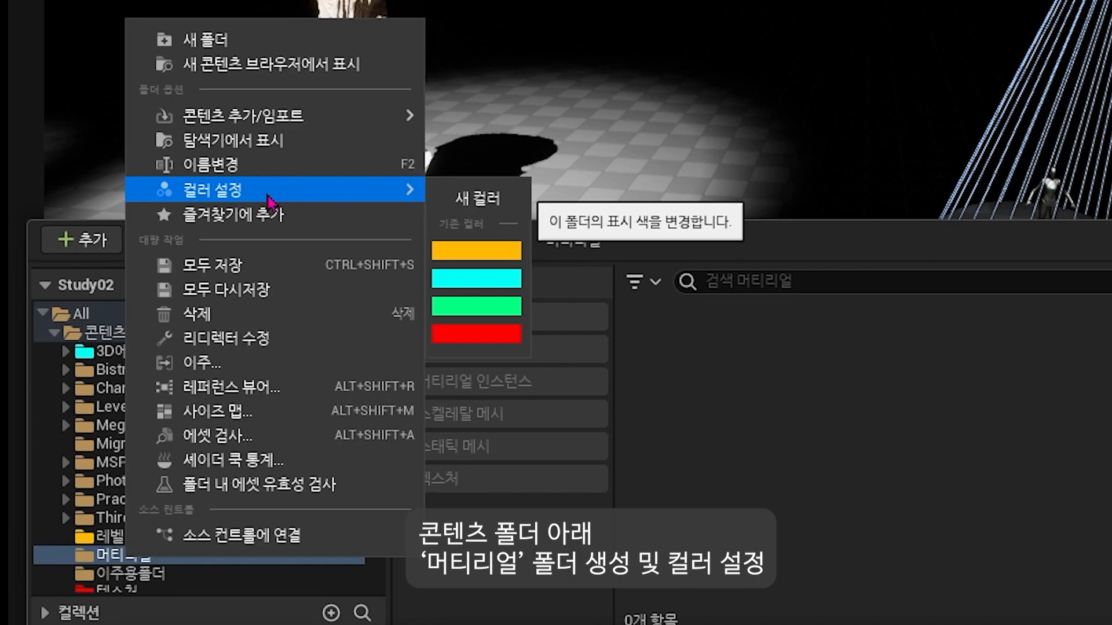
pyautogui.click(477, 198)
pyautogui.click(575, 356)
pyautogui.moveTo(823, 236); pyautogui.dragTo(825, 136)
pyautogui.click(834, 619)
pyautogui.moveTo(834, 614); pyautogui.dragTo(820, 605, button='right')
pyautogui.hotkey('ctrl', 'space')
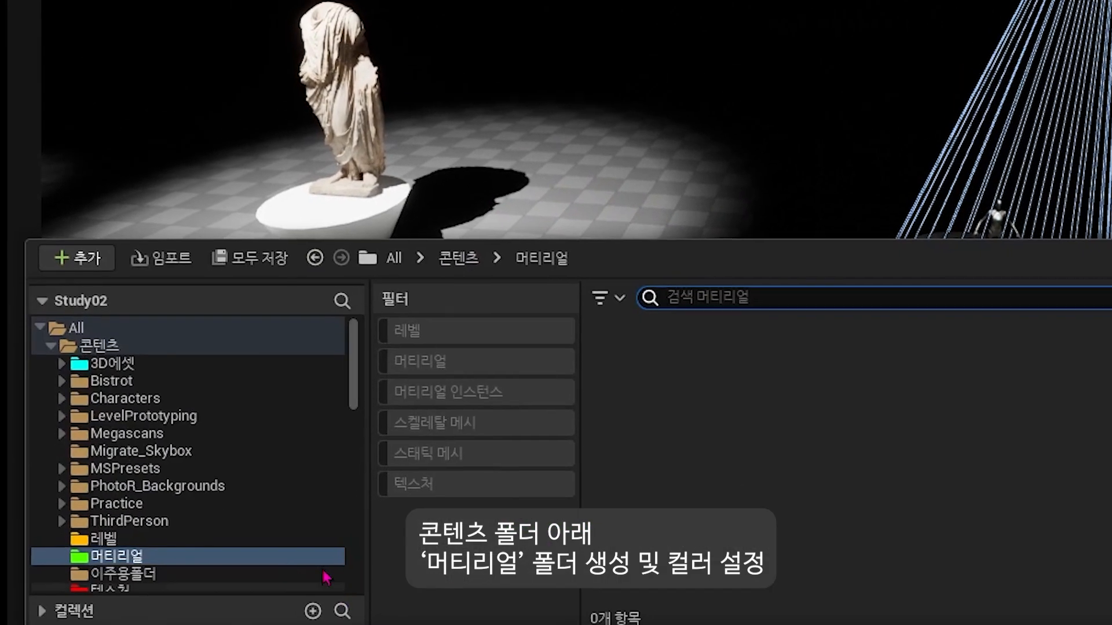
# Create a material named M_LF_Logo in the 머티리얼 folder
pyautogui.rightClick(590, 538)
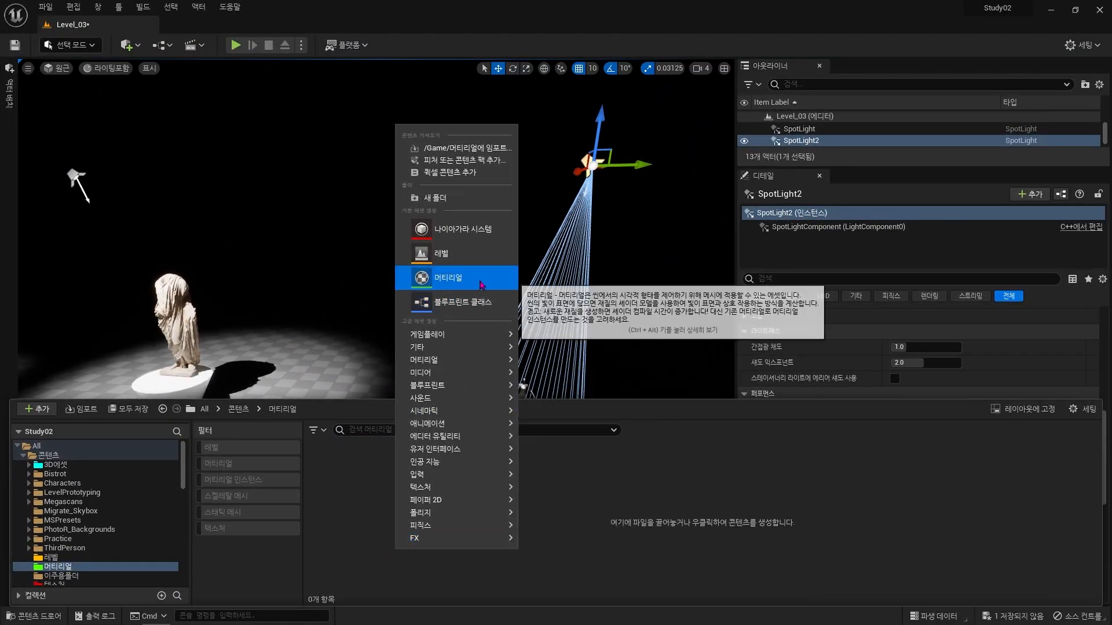
pyautogui.click(480, 284)
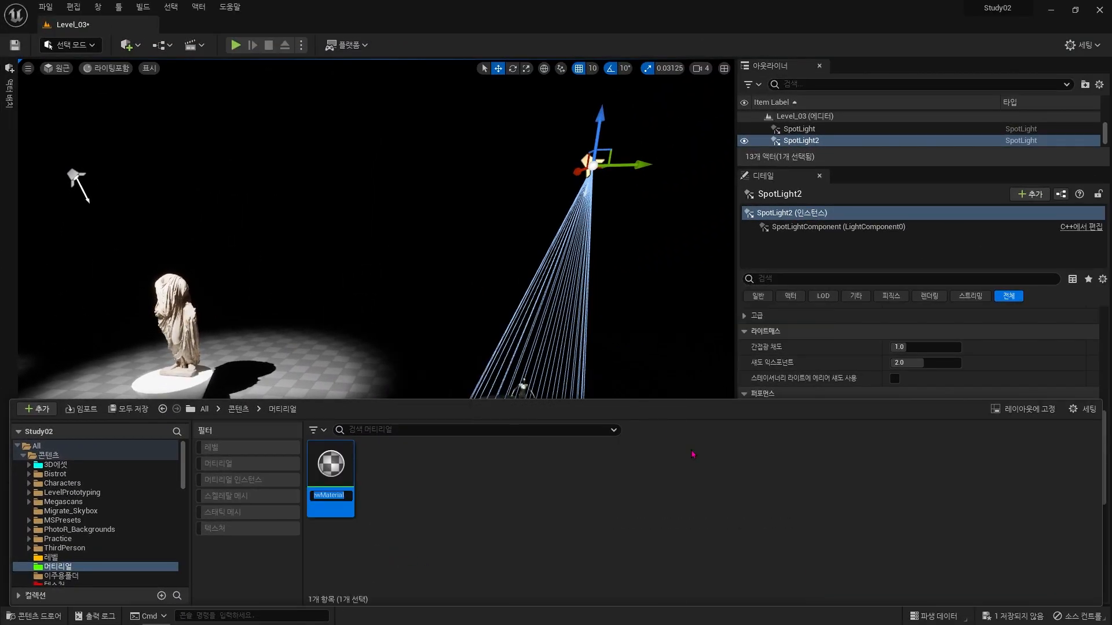
pyautogui.write('M_LF')
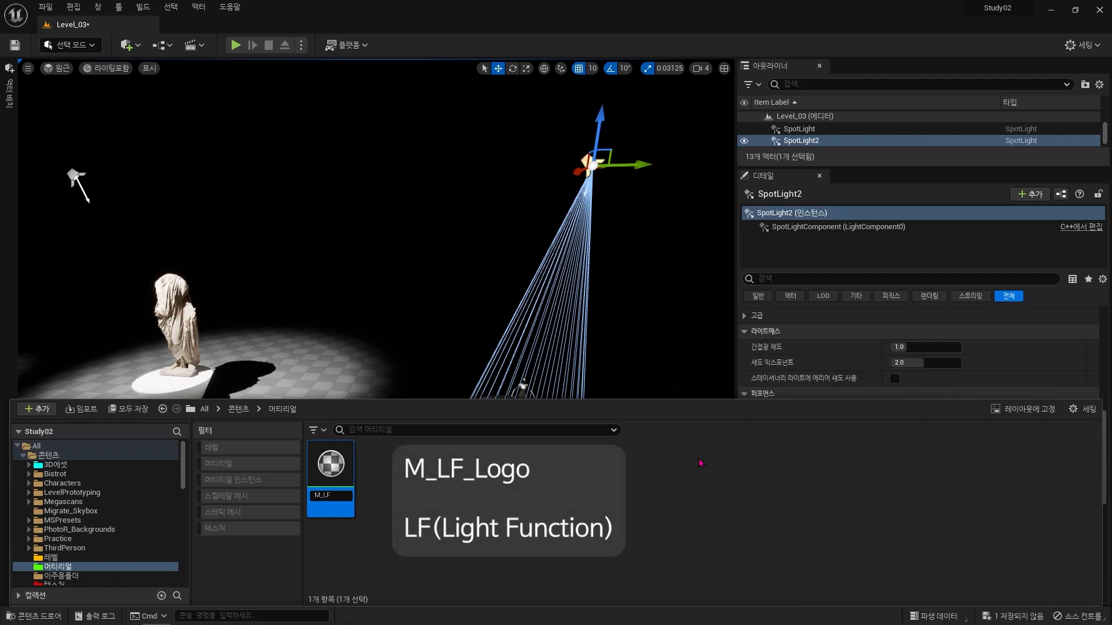
pyautogui.write('_Logo')
pyautogui.press('Return')
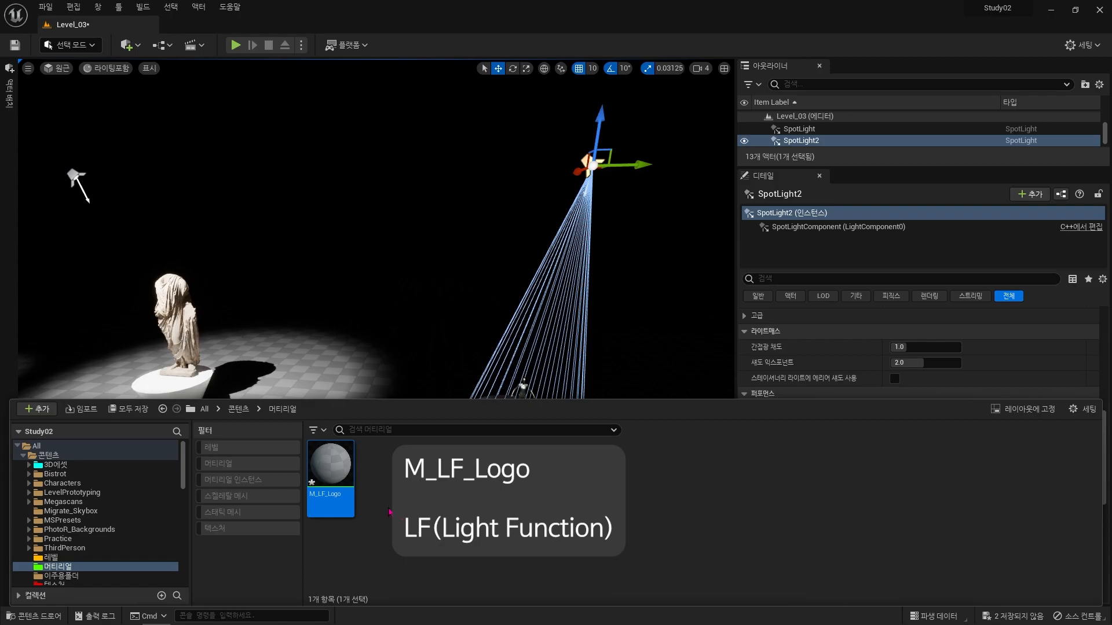
# Open M_LF_Logo, set its material domain to Light Function, and review the spot light's Light Function Material setting in the level
pyautogui.doubleClick(345, 476)
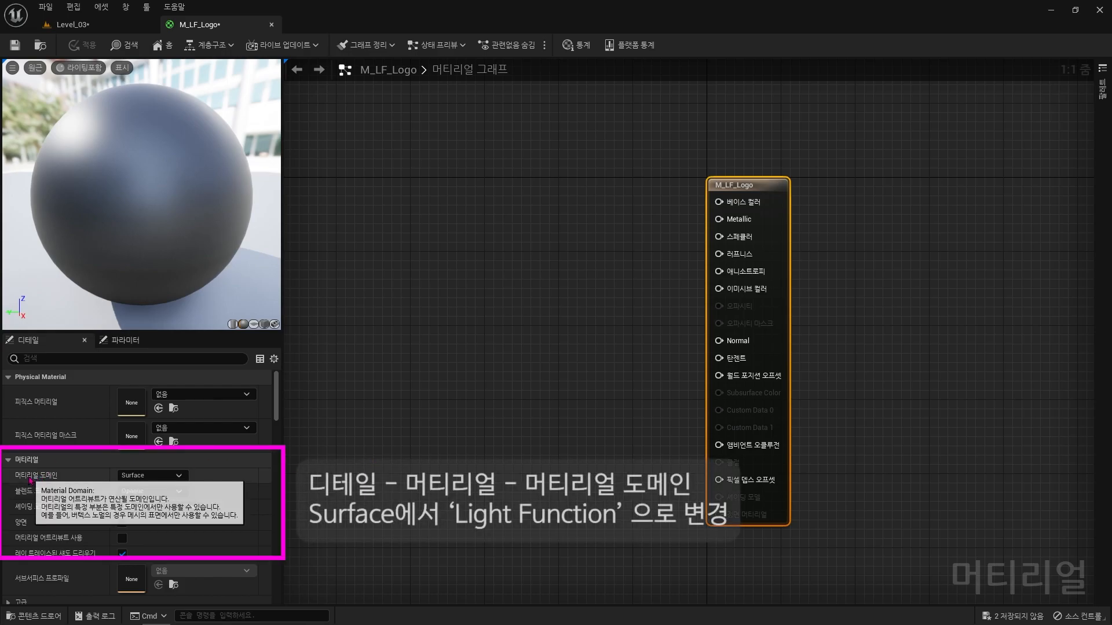
pyautogui.click(166, 475)
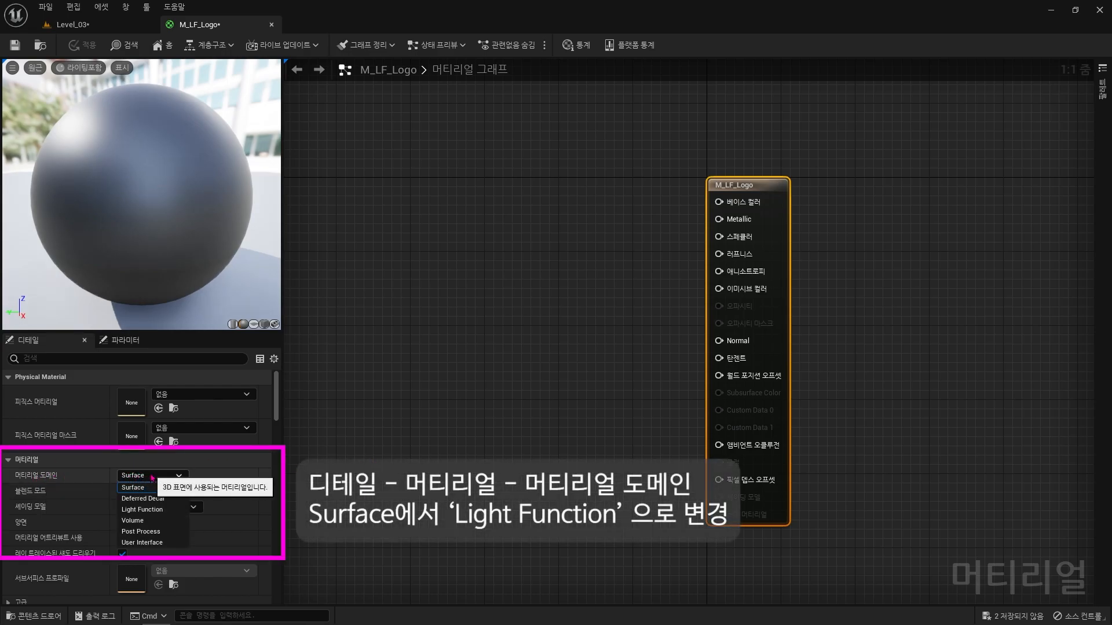
pyautogui.click(176, 511)
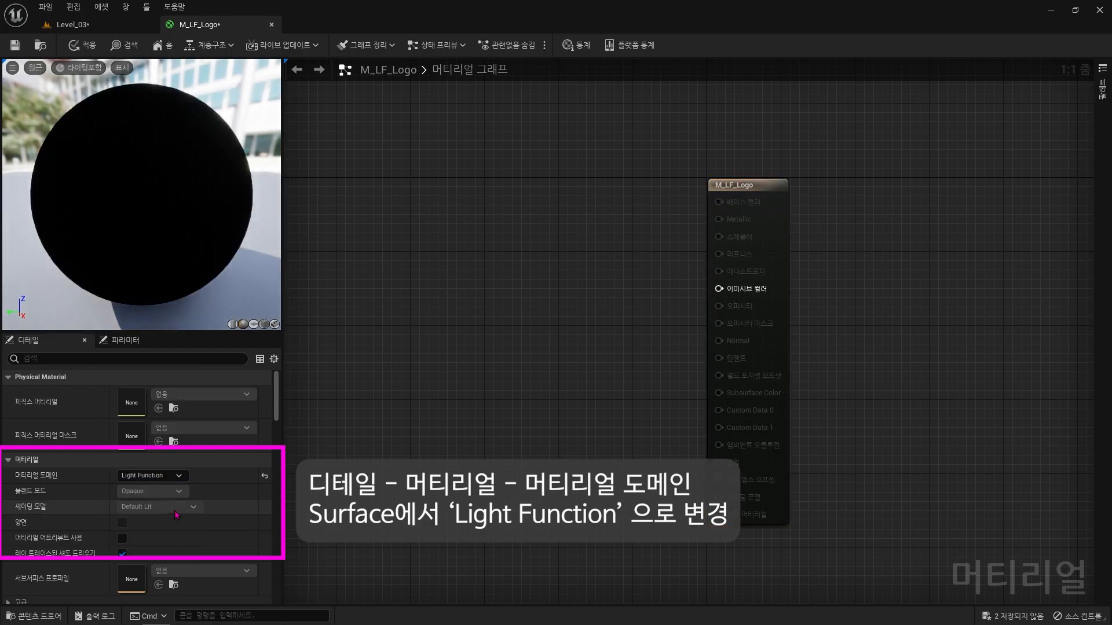
pyautogui.click(73, 24)
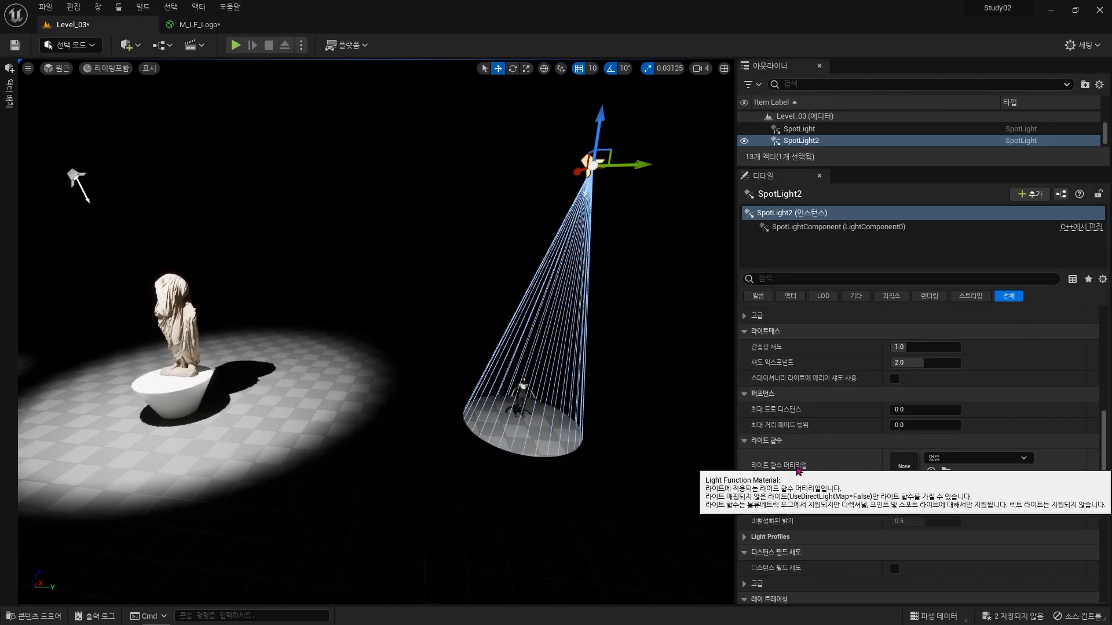
pyautogui.click(200, 24)
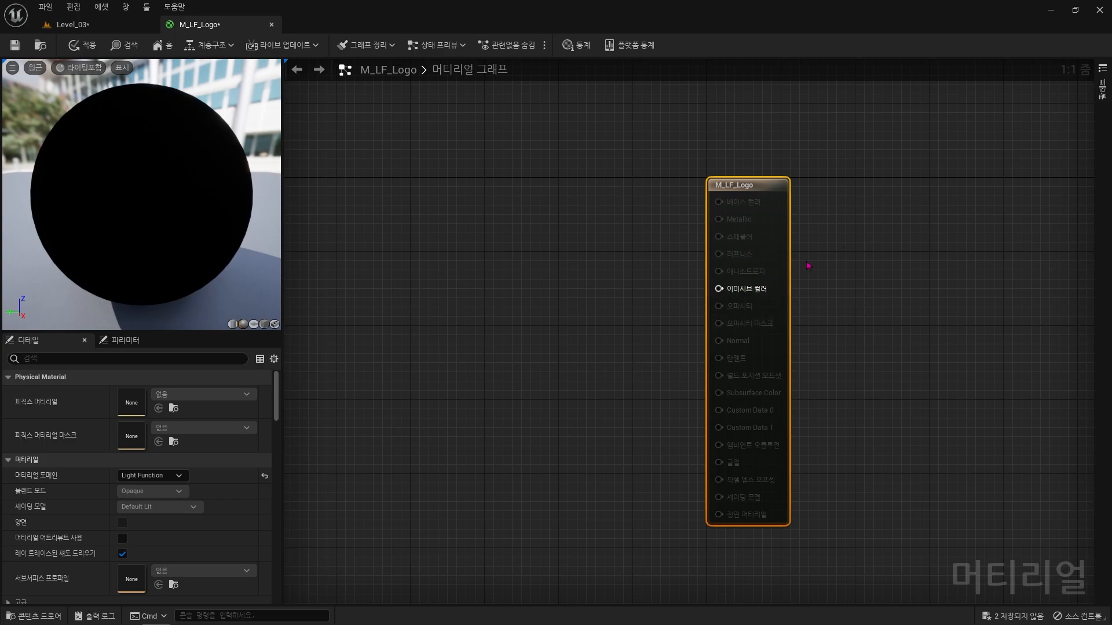
# Add a Texture Sample node to the material graph and connect its RGB output to the emissive color input
pyautogui.moveTo(510, 300); pyautogui.dragTo(605, 330, button='right')
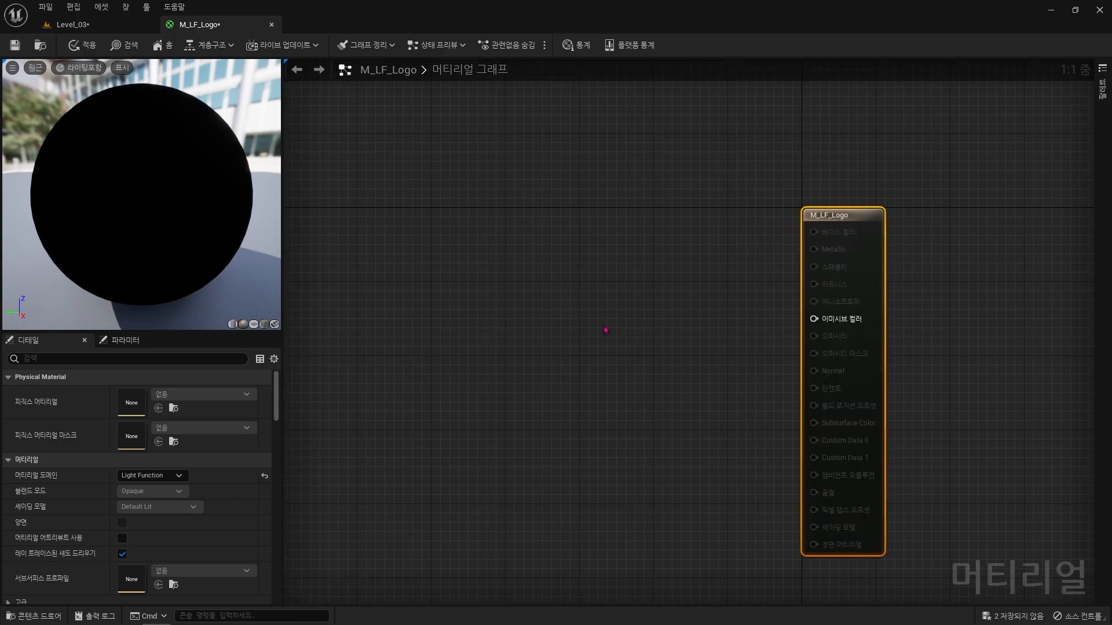
pyautogui.click(529, 310)
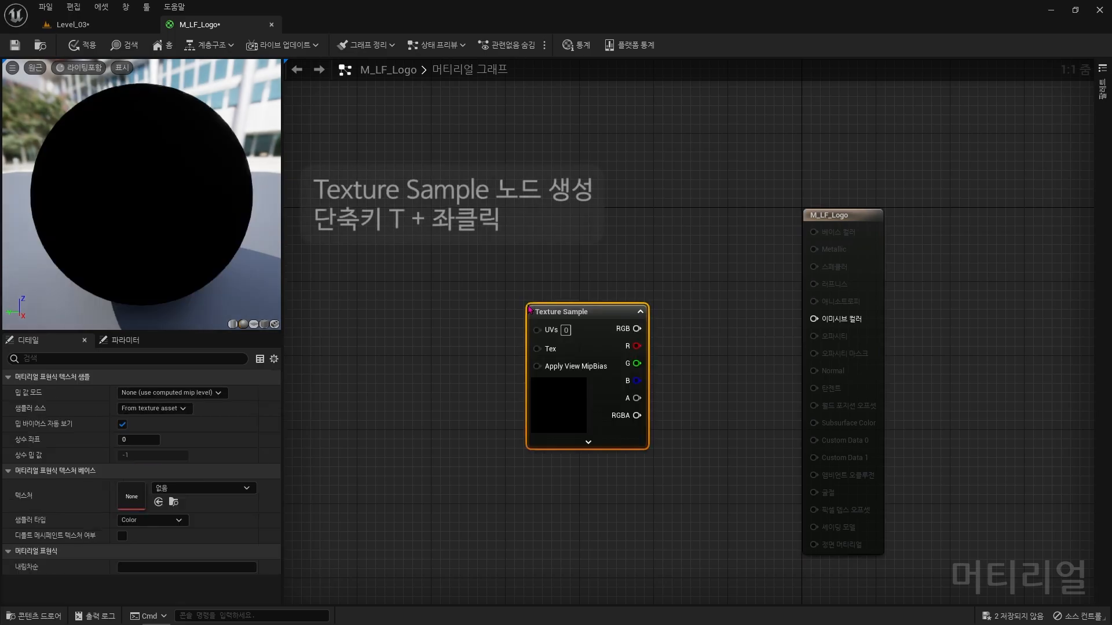
pyautogui.moveTo(608, 310); pyautogui.dragTo(844, 328)
pyautogui.click(606, 263)
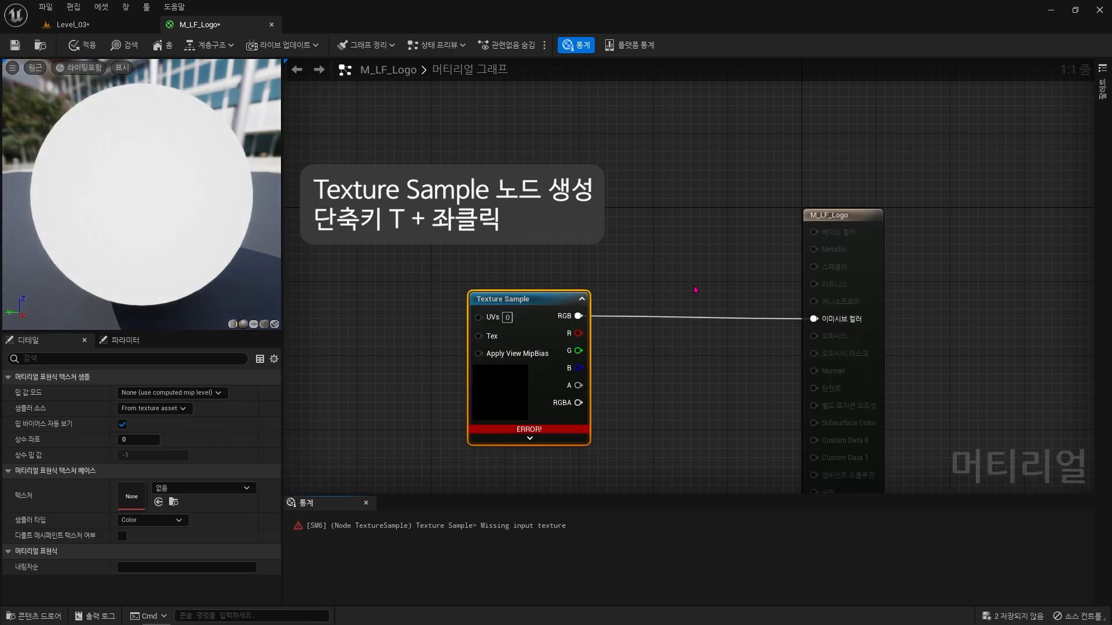
pyautogui.moveTo(546, 303); pyautogui.dragTo(612, 306)
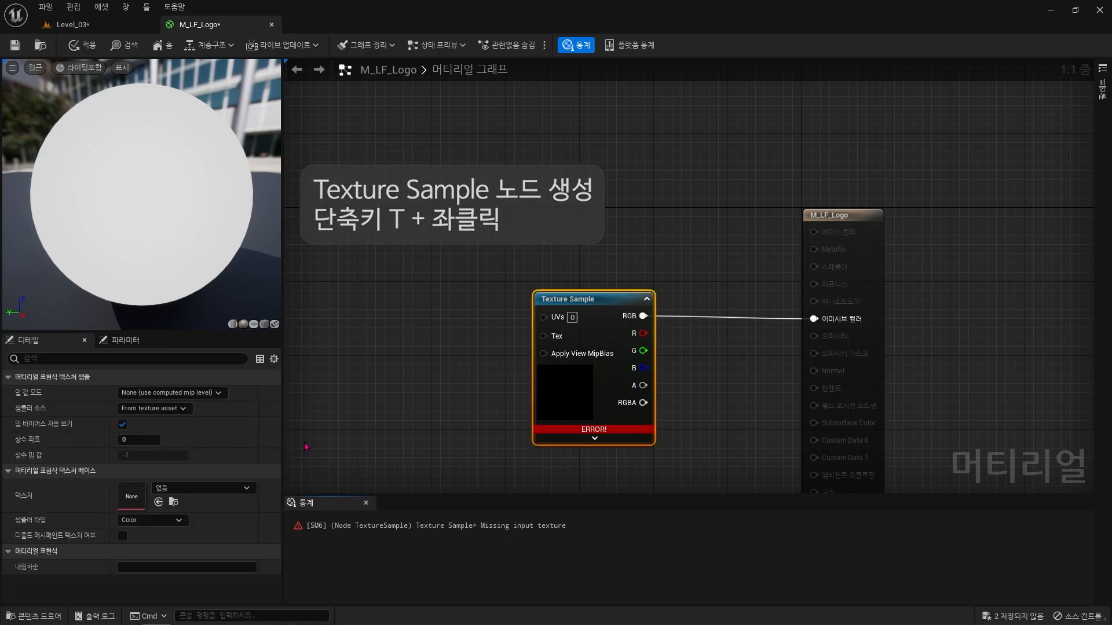
# Search for "logo" and assign the T_UE_Logo_M texture to the Texture Sample node
pyautogui.click(210, 489)
pyautogui.write('logo')
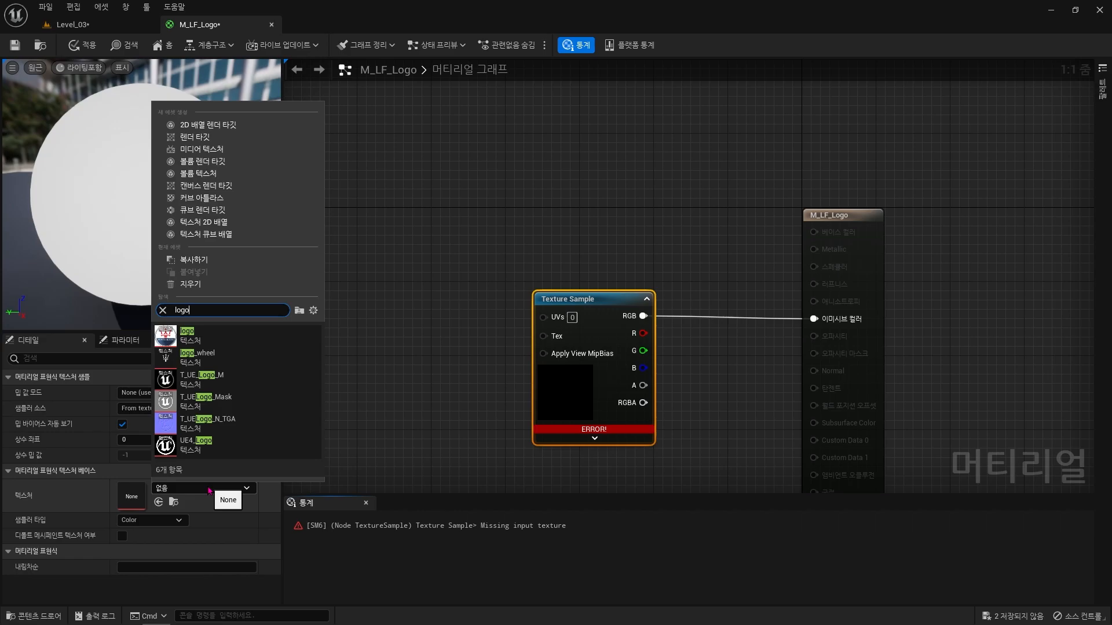
pyautogui.click(226, 388)
pyautogui.click(226, 387)
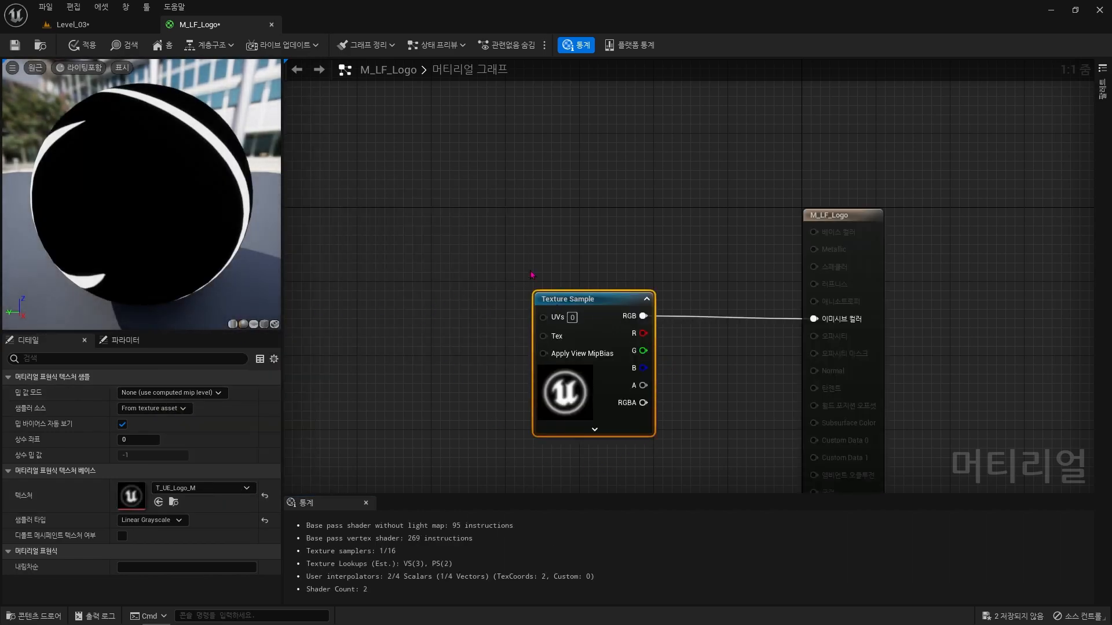
pyautogui.moveTo(762, 380); pyautogui.dragTo(693, 330, button='right')
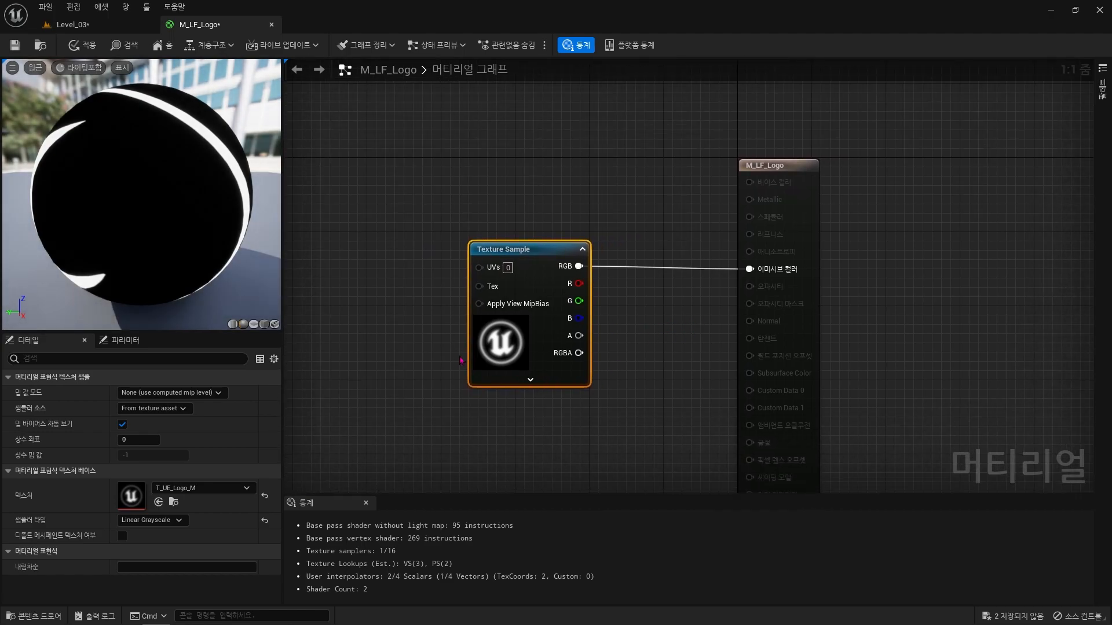
# Inspect the T_UE_Logo_M texture in its own editor and return to the M_LF_Logo graph
pyautogui.doubleClick(492, 347)
pyautogui.doubleClick(328, 470)
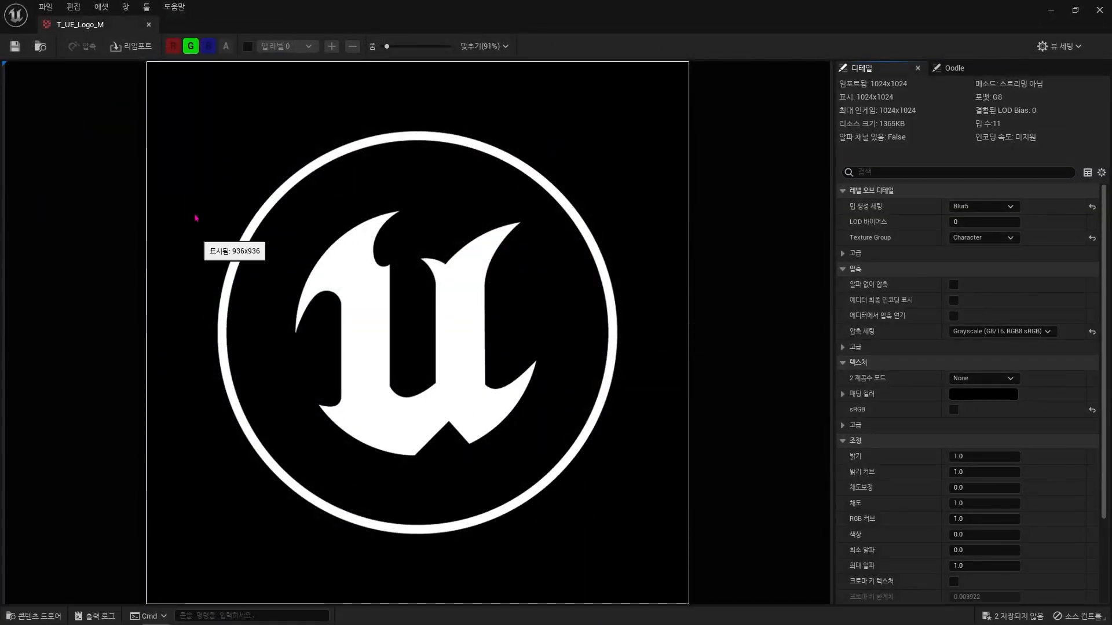
pyautogui.click(148, 24)
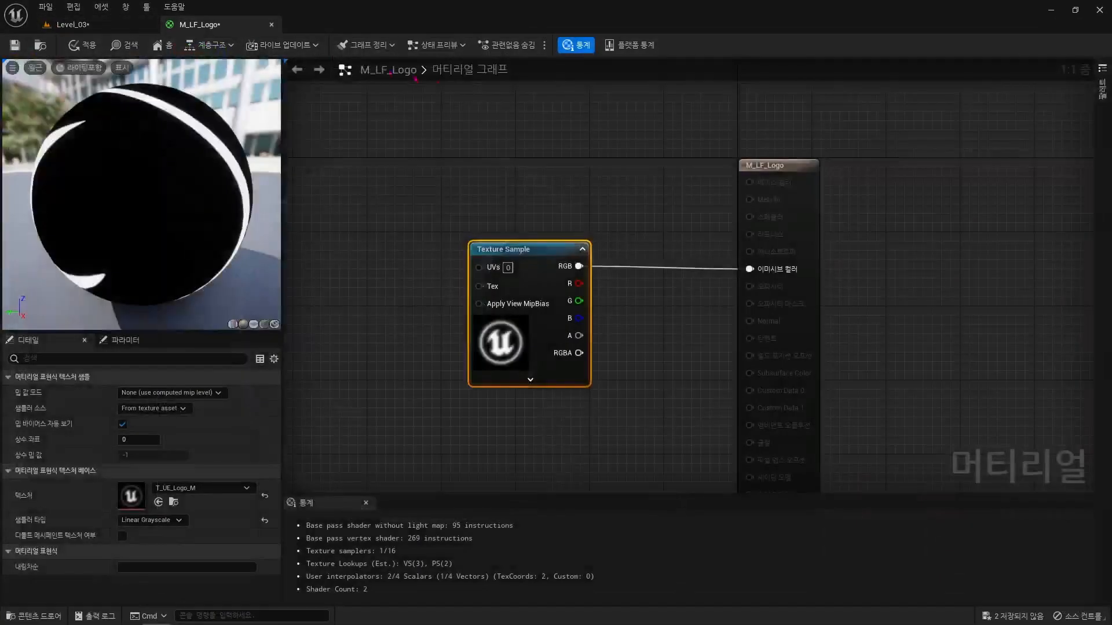
# Assign M_LF_Logo as SpotLight2's light function material in Level_03 and look at the projected logo around the mannequin
pyautogui.moveTo(587, 182); pyautogui.dragTo(524, 169, button='right')
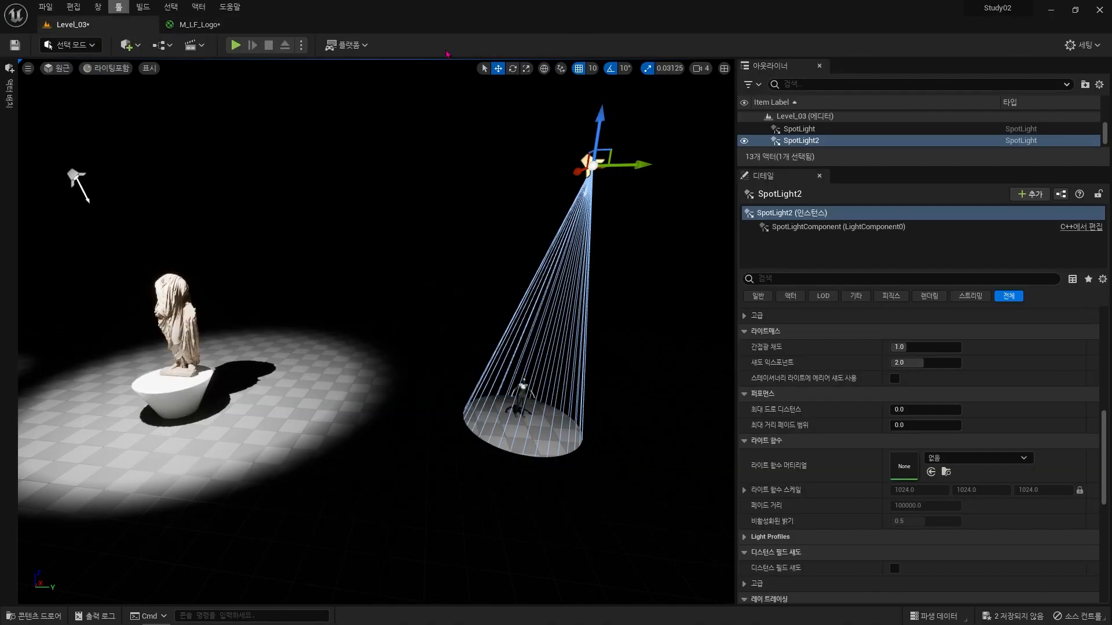
pyautogui.moveTo(655, 486); pyautogui.dragTo(689, 490, button='right')
pyautogui.hotkey('ctrl', 'space')
pyautogui.click(57, 483)
pyautogui.click(73, 576)
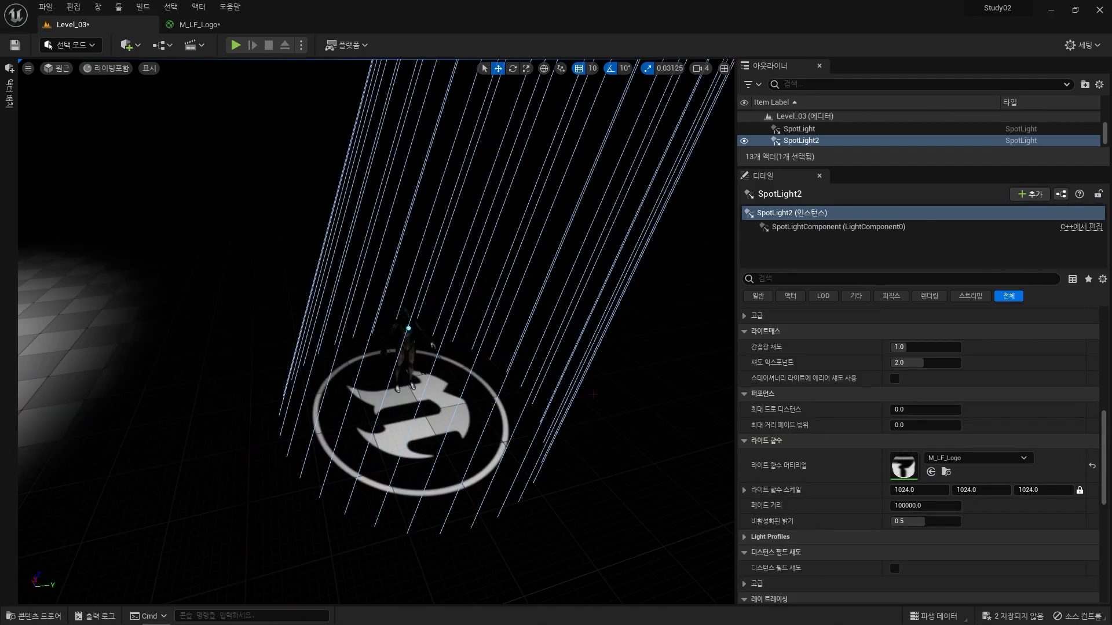
pyautogui.moveTo(376, 332); pyautogui.dragTo(374, 305, button='right')
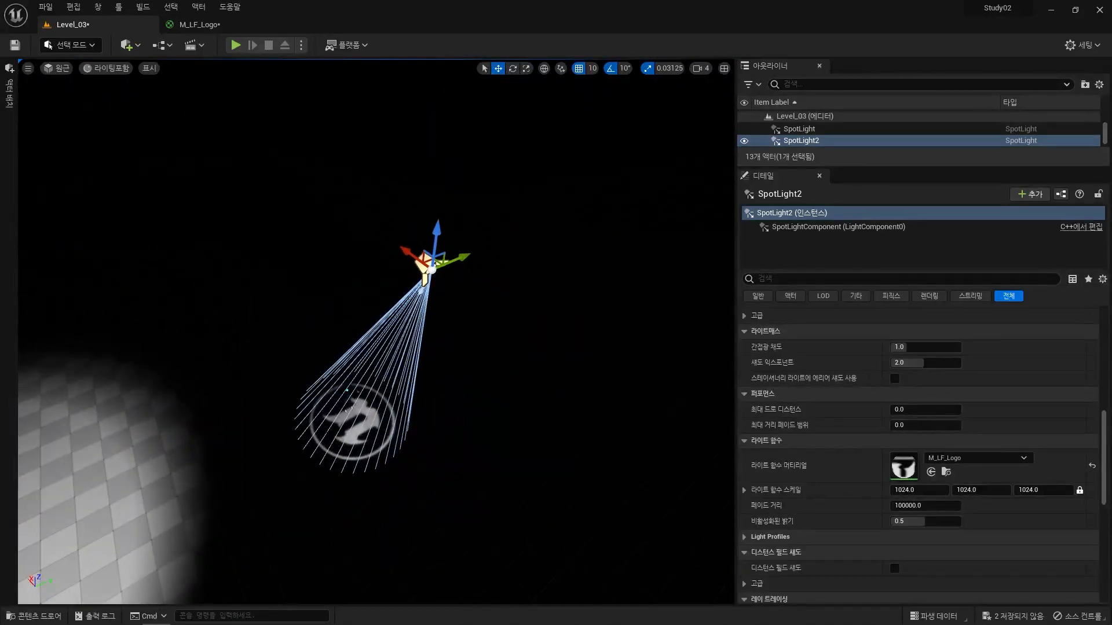
# Rotate SpotLight2 to about 90°, -70°, -360° so the projected logo reads upright
pyautogui.press('e')
pyautogui.moveTo(449, 309); pyautogui.dragTo(492, 305)
pyautogui.scroll(10, 988, 415)
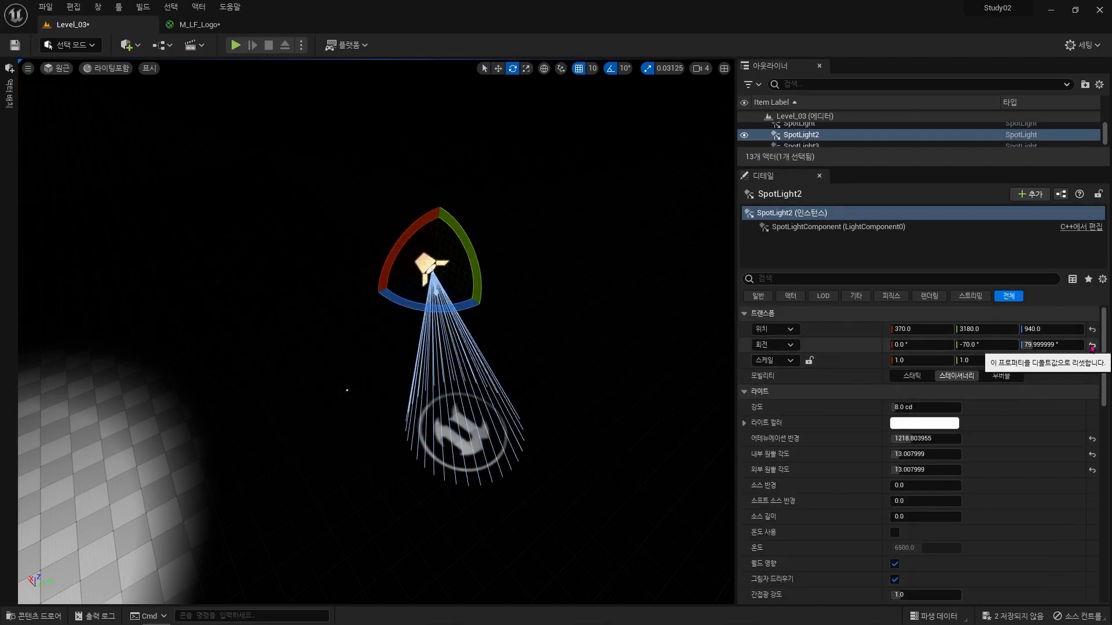
pyautogui.click(1092, 345)
pyautogui.press('w')
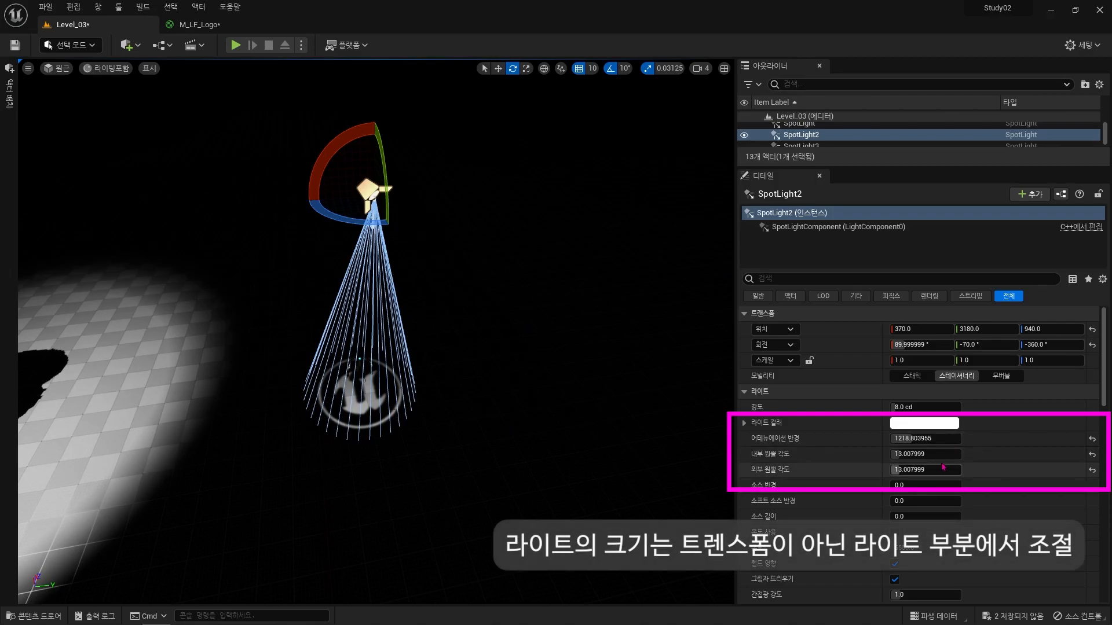
# Set SpotLight2's outer cone angle to about 26.28 and inner cone angle to about 16.17, and move it to Y 3300
pyautogui.moveTo(926, 454)
pyautogui.mouseDown()
pyautogui.moveTo(964, 454)
pyautogui.moveTo(927, 454)
pyautogui.moveTo(946, 470)
pyautogui.moveTo(931, 470)
pyautogui.mouseUp()
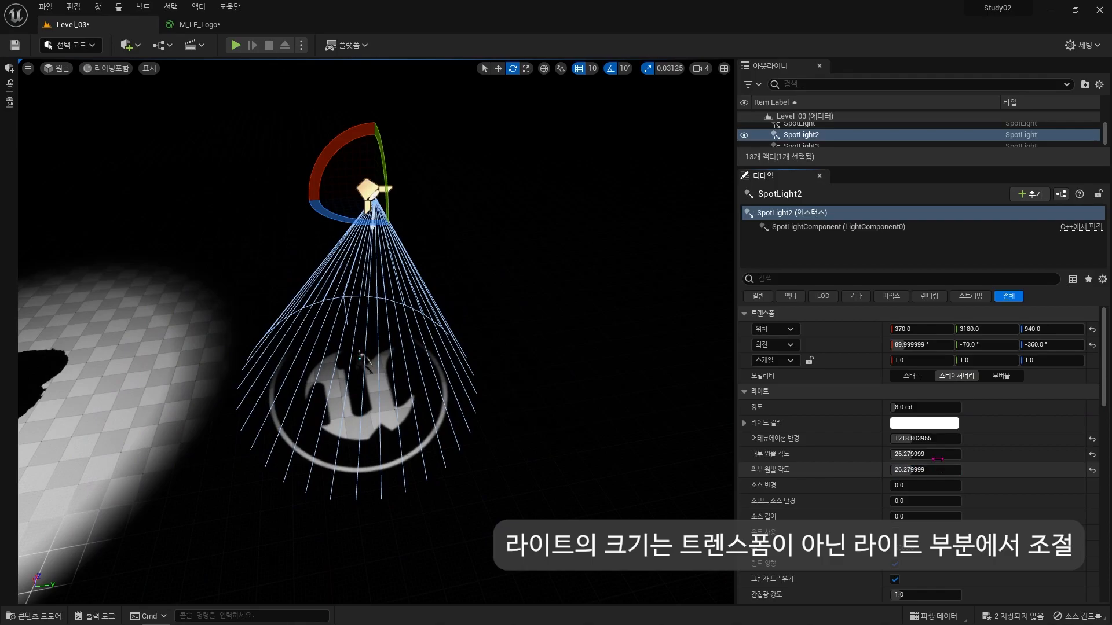
pyautogui.moveTo(927, 454); pyautogui.dragTo(913, 454)
pyautogui.press('w')
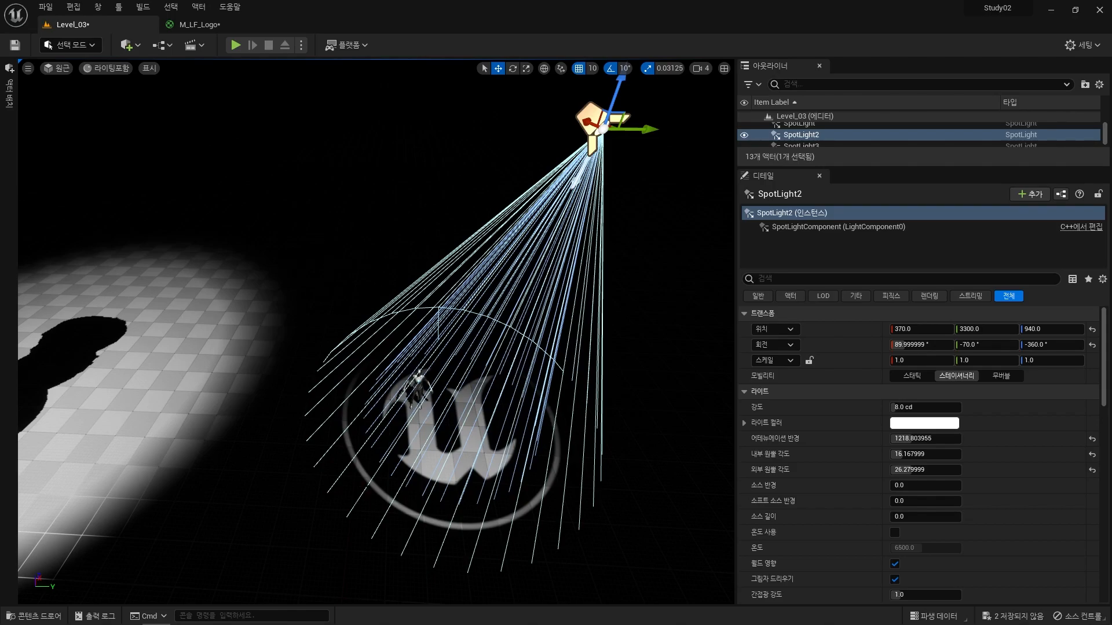
# Reopen M_LF_Logo from the 머티리얼 folder and close its statistics panel to make room for the graph
pyautogui.hotkey('ctrl', 'space')
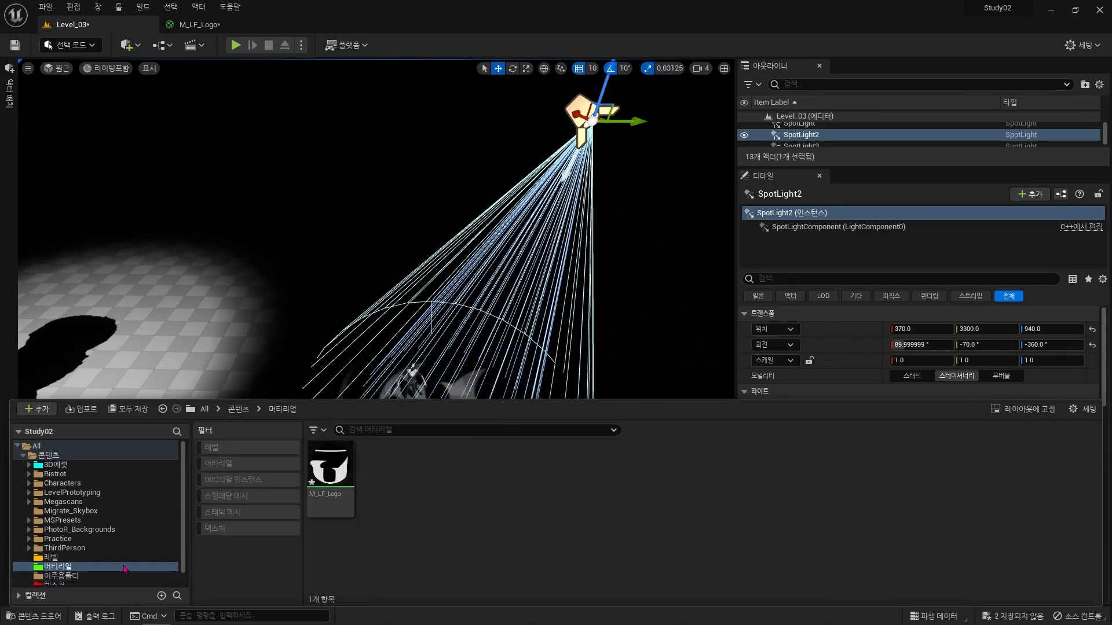
pyautogui.doubleClick(329, 469)
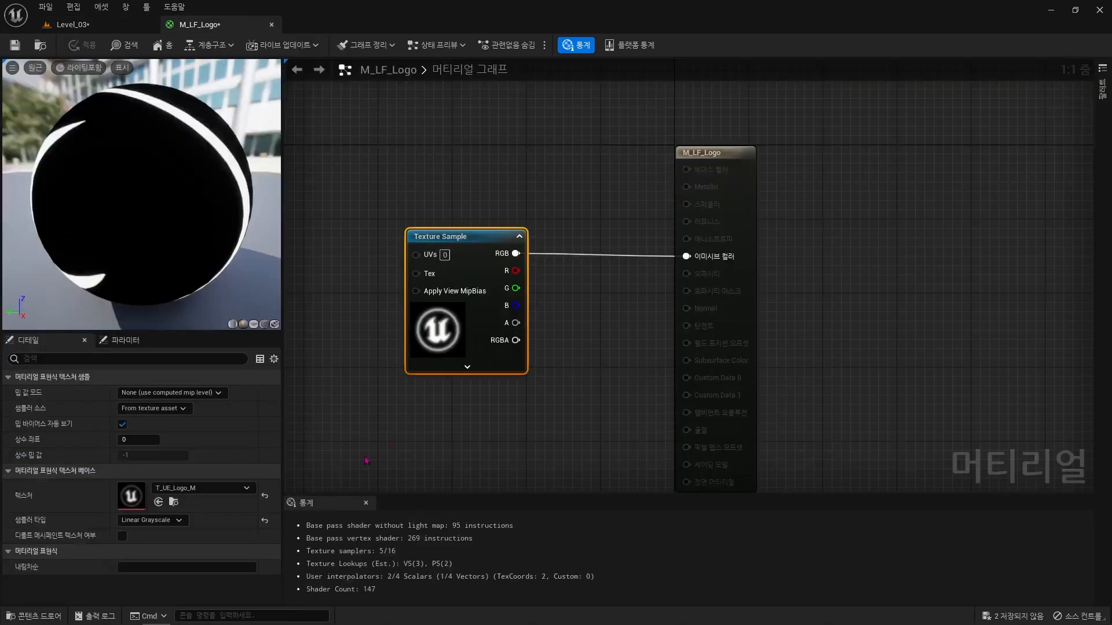
pyautogui.click(567, 371)
pyautogui.moveTo(567, 371); pyautogui.dragTo(814, 372, button='right')
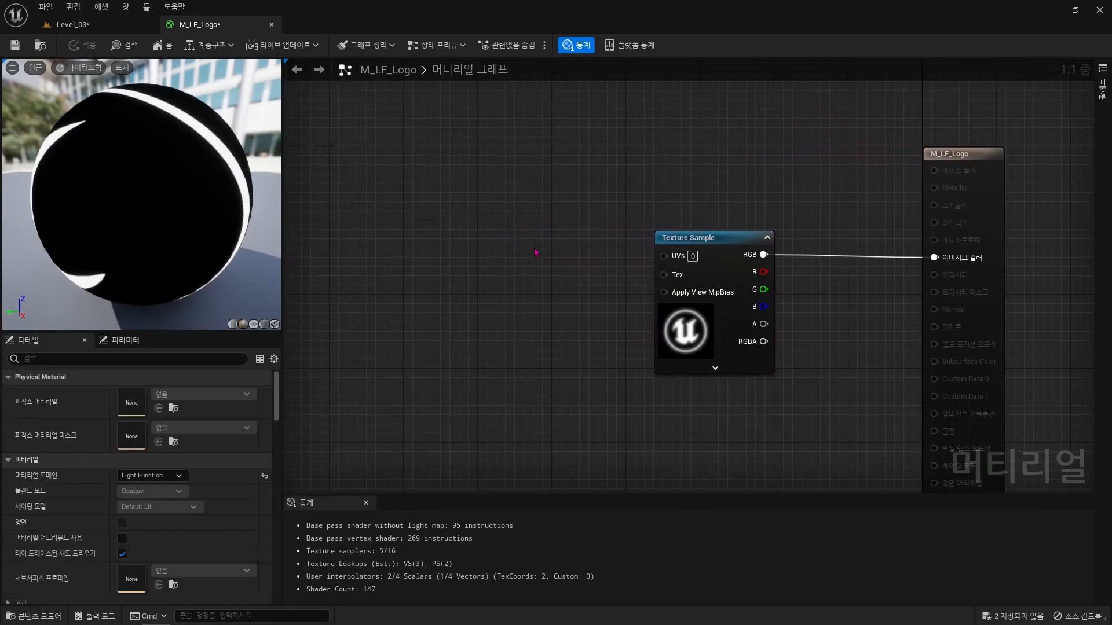
pyautogui.click(366, 502)
# Add a Panner node to the graph and place it to the left of the Texture Sample node
pyautogui.rightClick(507, 299)
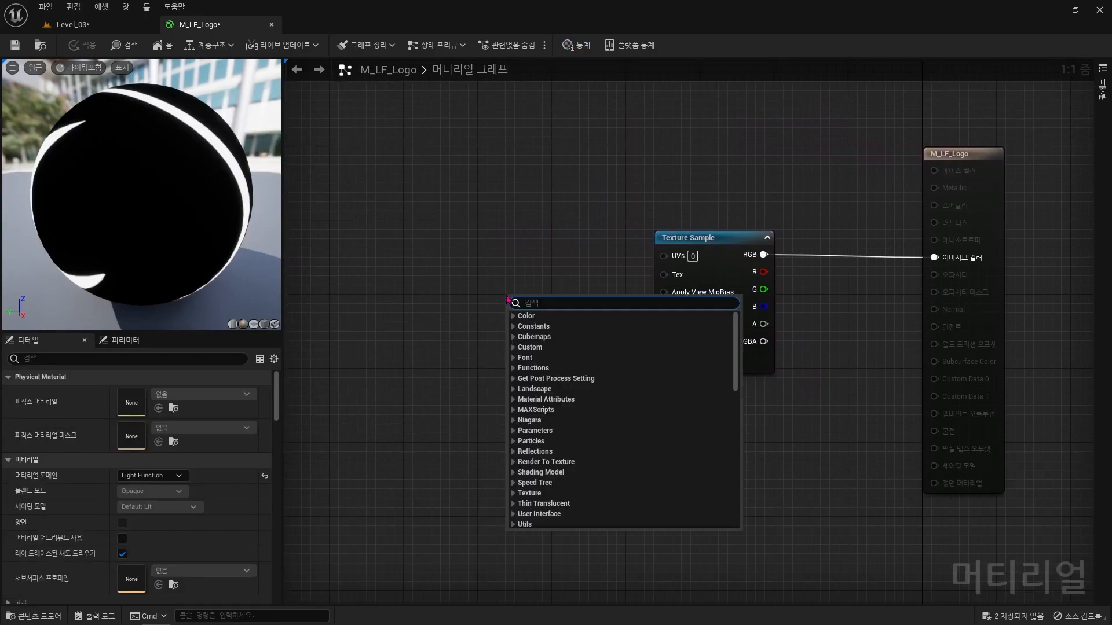
pyautogui.write('panner')
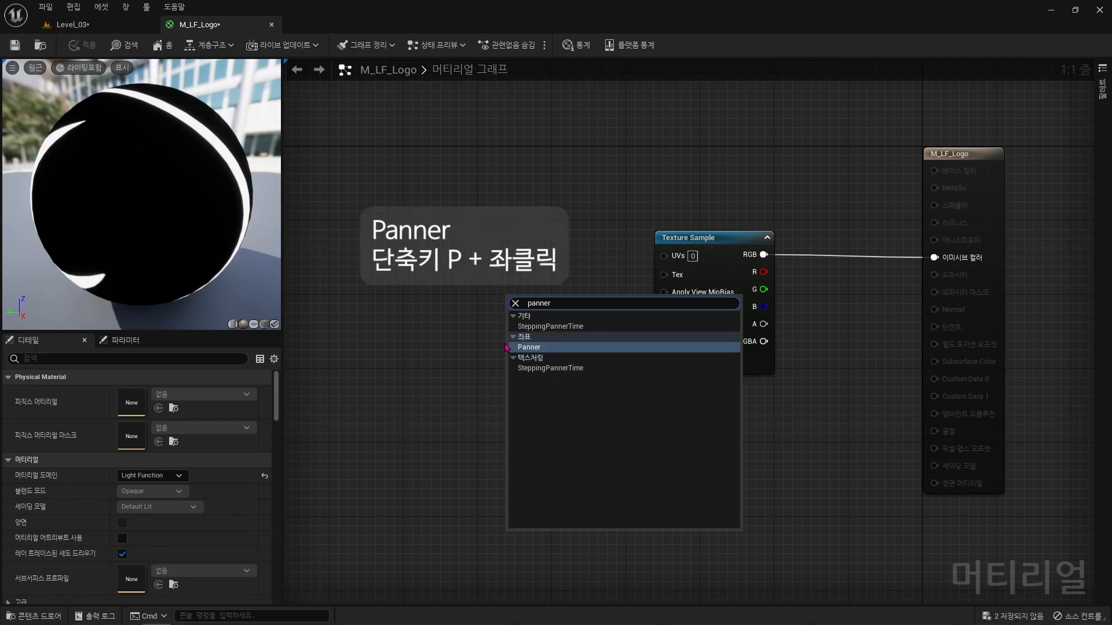
pyautogui.click(551, 348)
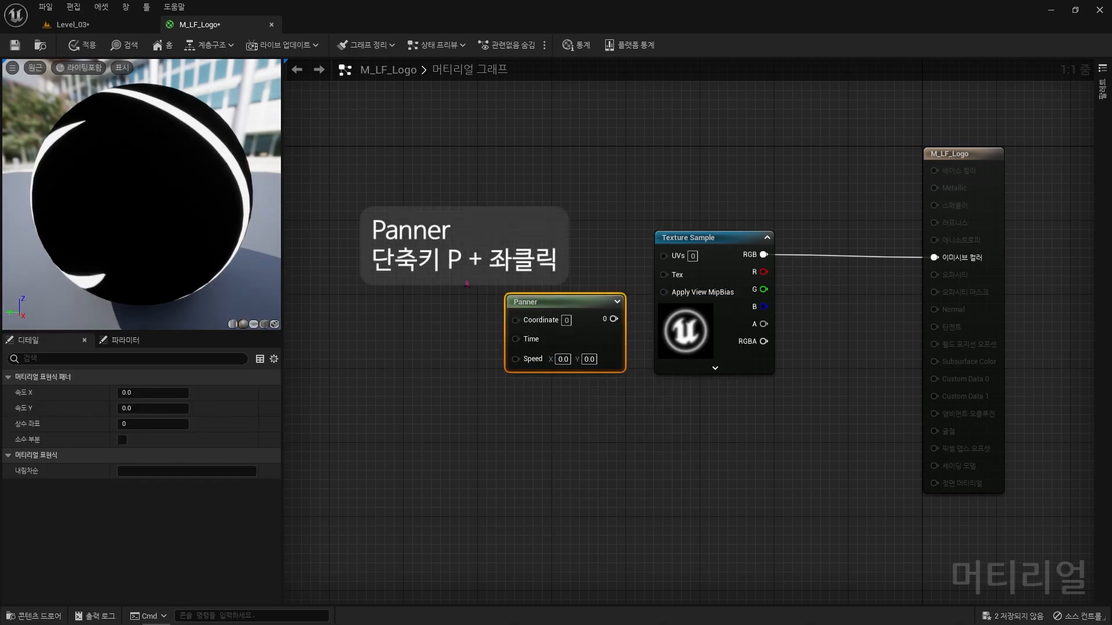
pyautogui.moveTo(613, 326); pyautogui.dragTo(604, 280)
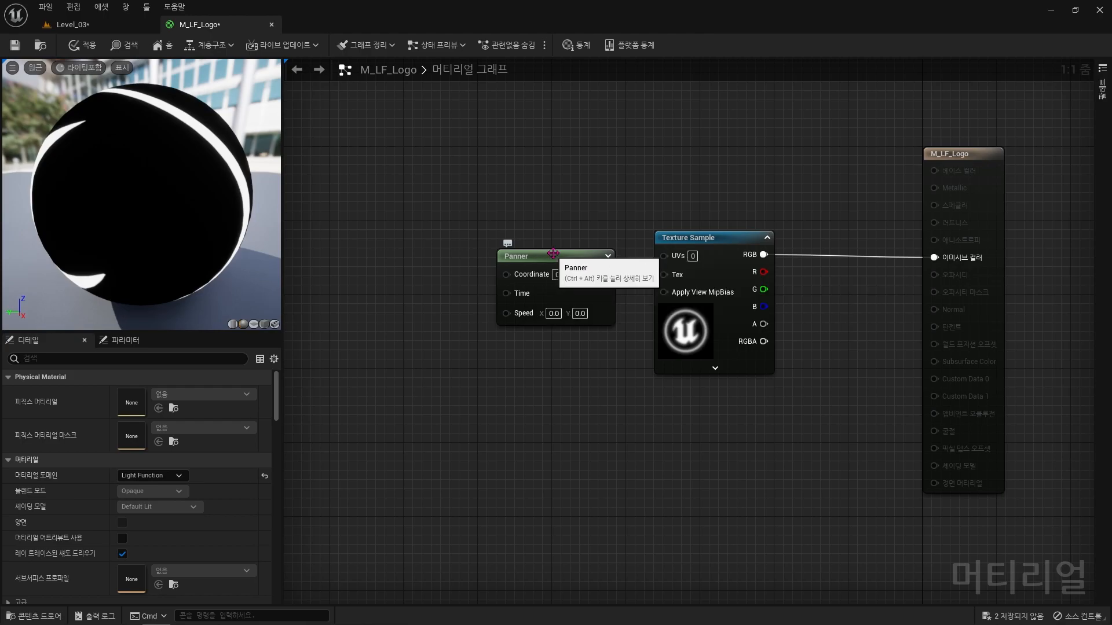
pyautogui.moveTo(434, 230); pyautogui.dragTo(604, 355)
pyautogui.click(604, 355)
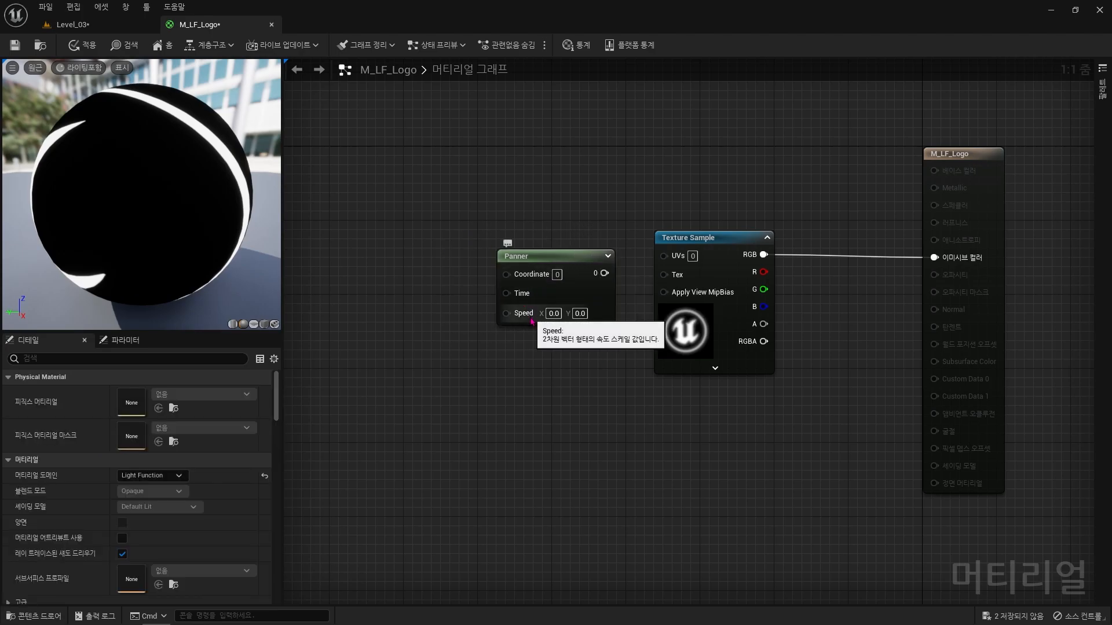
pyautogui.moveTo(557, 257); pyautogui.dragTo(539, 239)
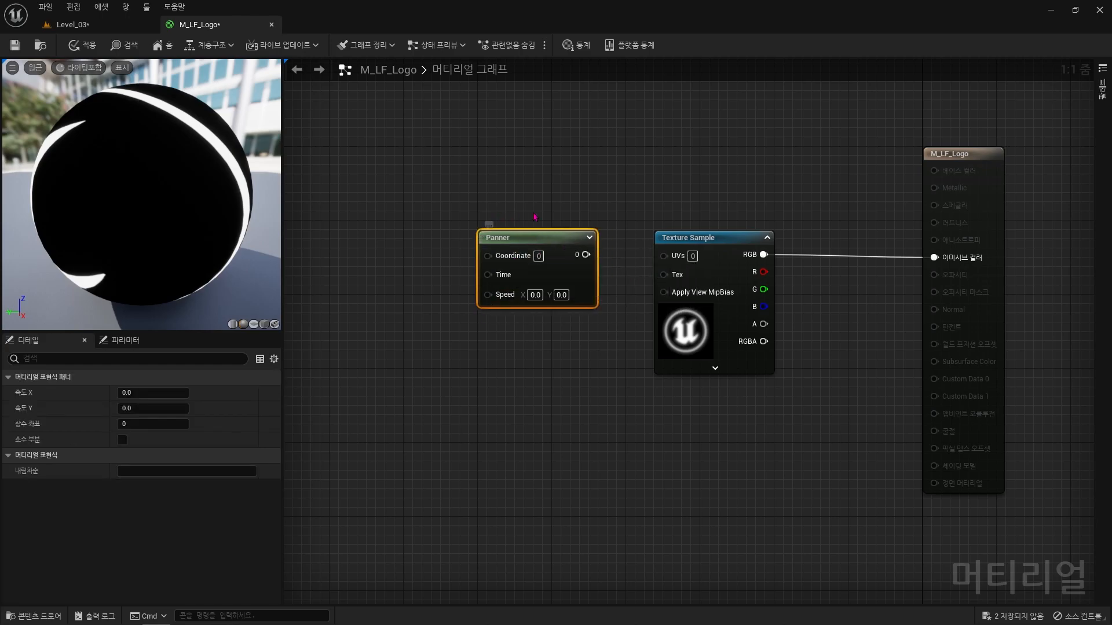
# Add a TextureCoordinate node to the left of the Panner, leaving a gap between them
pyautogui.moveTo(318, 231); pyautogui.dragTo(471, 255, button='right')
pyautogui.rightClick(471, 255)
pyautogui.write('coo')
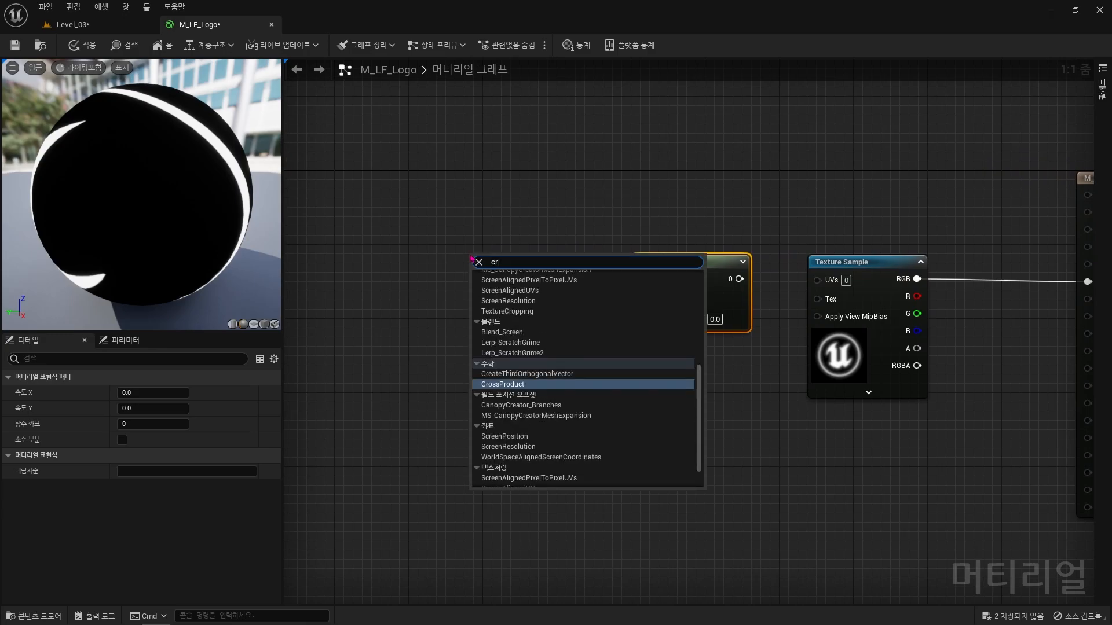
pyautogui.write('rdi')
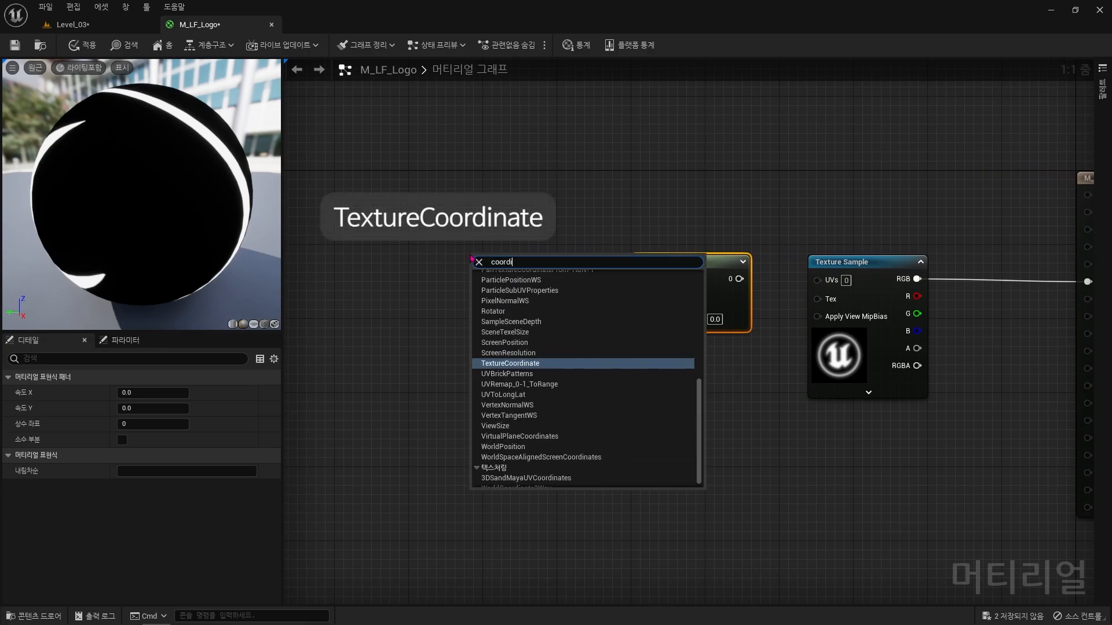
pyautogui.press('Return')
pyautogui.moveTo(480, 262); pyautogui.dragTo(423, 262)
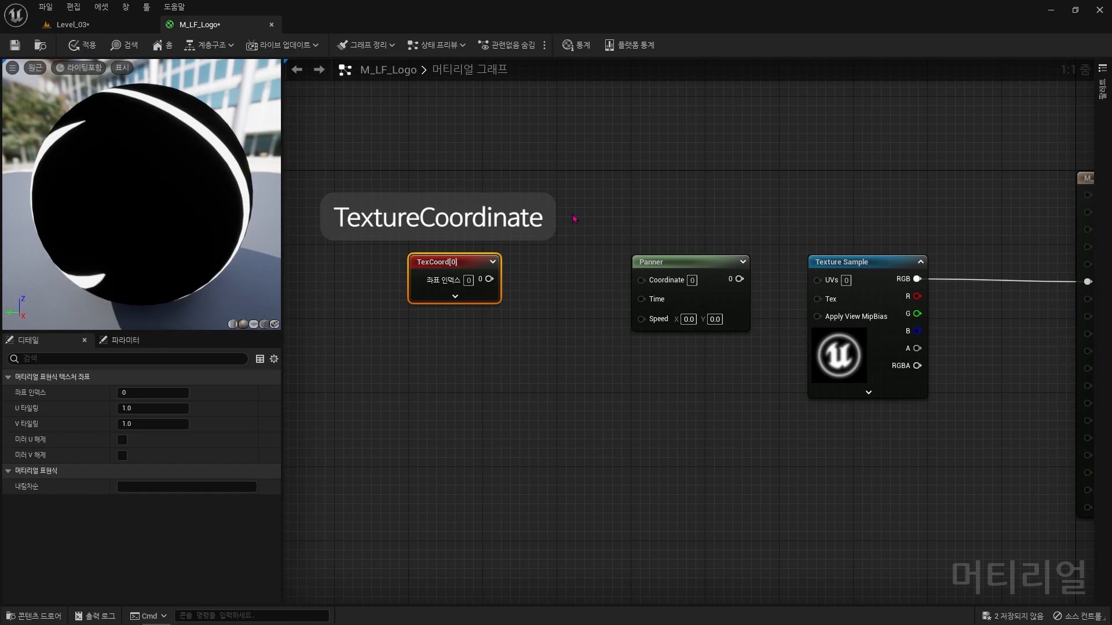
# Expand the TexCoord node to examine its U and V tiling options, and collapse it again
pyautogui.click(506, 289)
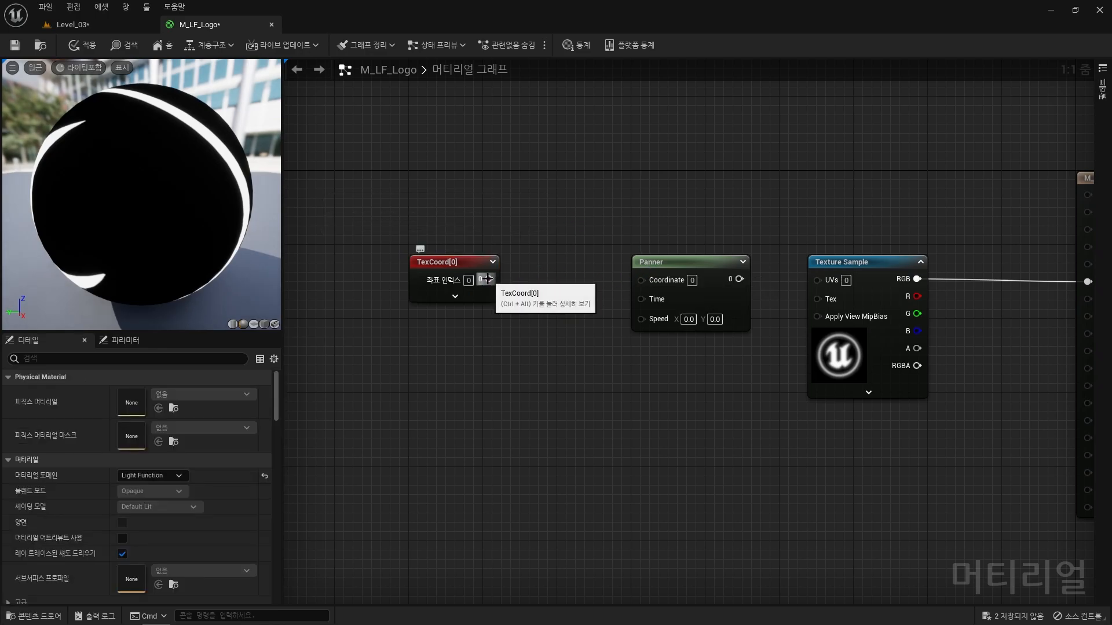
pyautogui.click(464, 297)
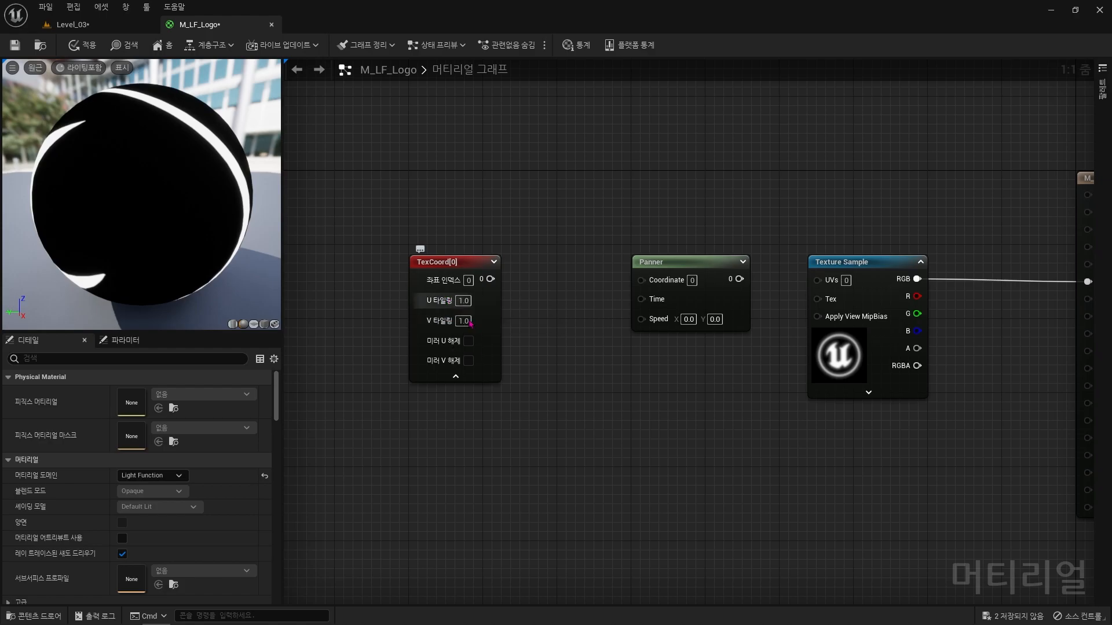
pyautogui.click(475, 373)
pyautogui.click(456, 376)
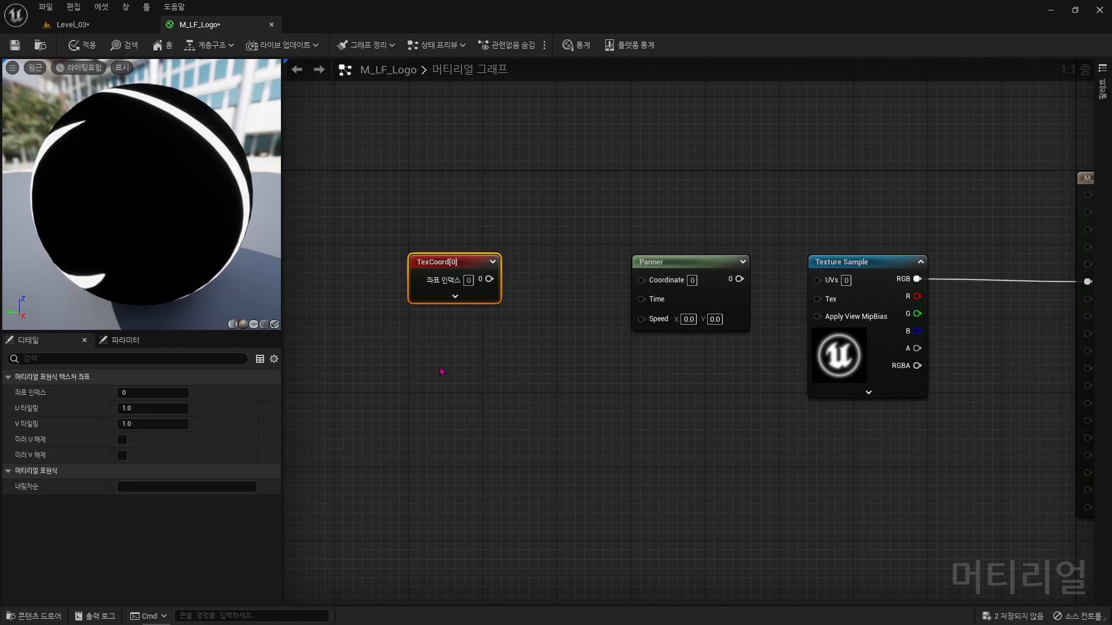
# Add Multiply and Constant nodes, multiply TexCoord by the constant, and feed the result into the Panner's Coordinate input
pyautogui.click(515, 285)
pyautogui.click(528, 285)
pyautogui.moveTo(489, 279); pyautogui.dragTo(537, 262)
pyautogui.click(442, 335)
pyautogui.click(443, 334)
pyautogui.moveTo(499, 356); pyautogui.dragTo(641, 279)
# Convert the constant feeding the Multiply node into a parameter named 사이즈
pyautogui.rightClick(467, 342)
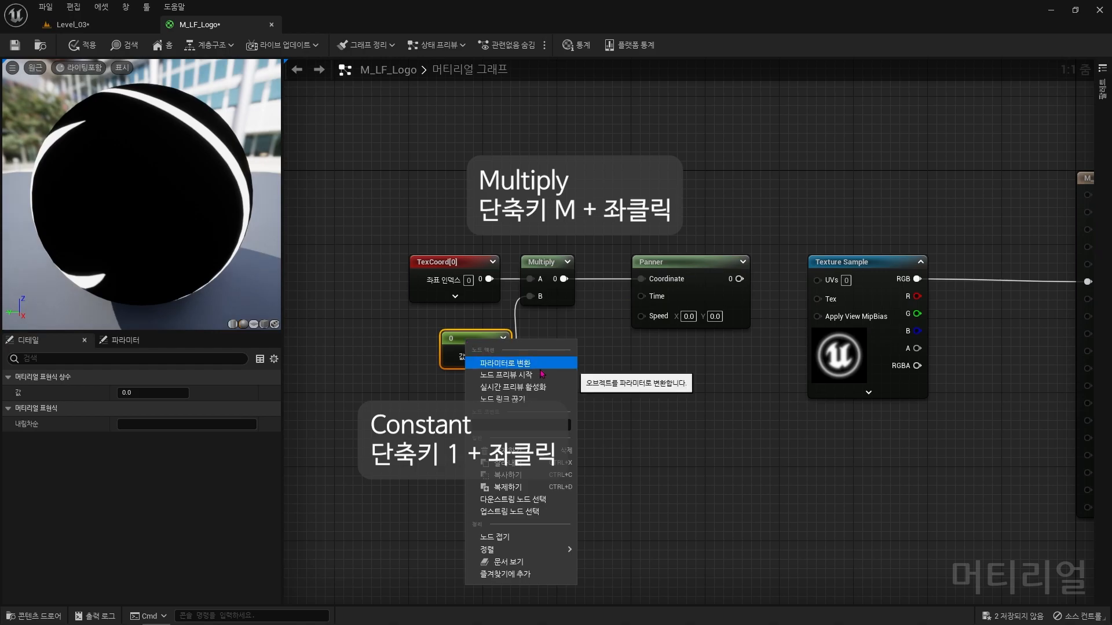
pyautogui.click(522, 363)
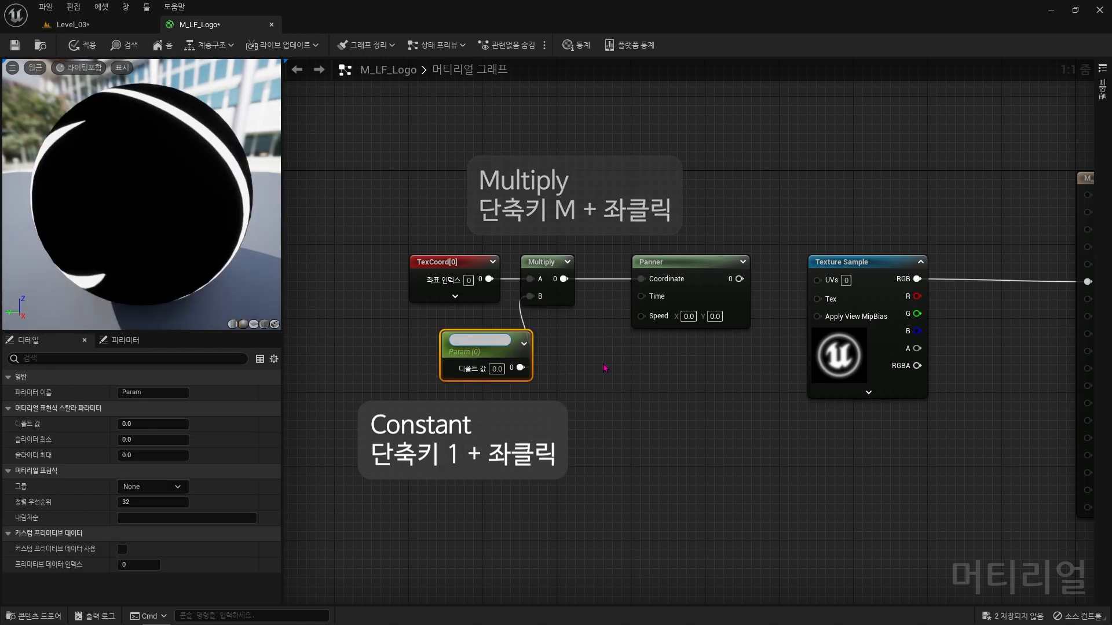
pyautogui.write('사이즈')
pyautogui.press('Return')
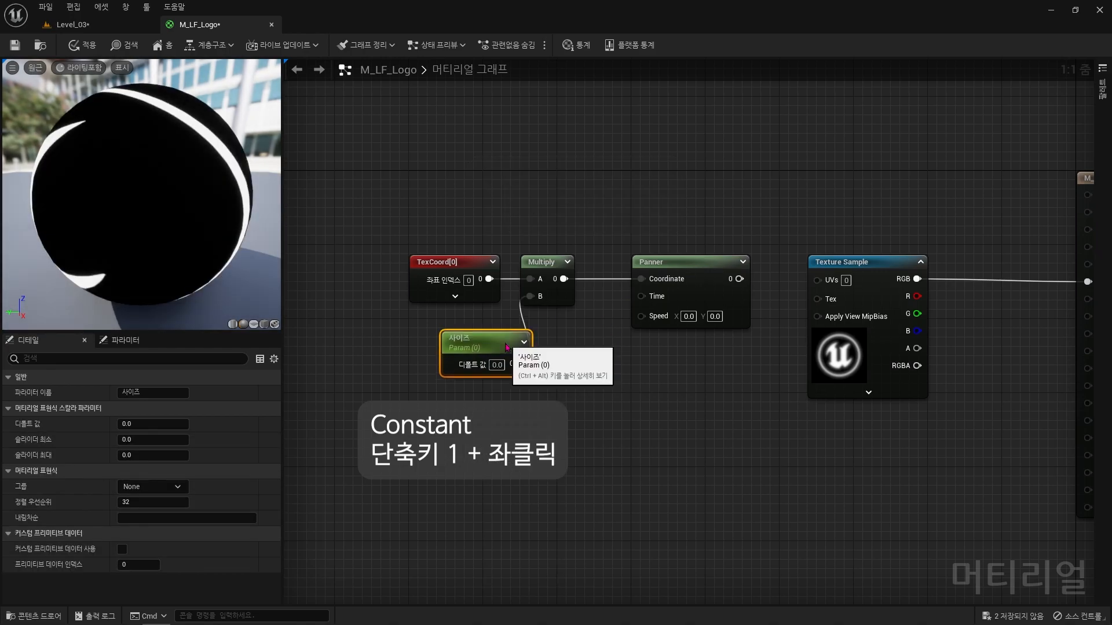
# Align the 사이즈 parameter beneath the TexCoord node and set its default value to 1
pyautogui.moveTo(504, 341); pyautogui.dragTo(472, 339)
pyautogui.moveTo(564, 347); pyautogui.dragTo(545, 361, button='right')
pyautogui.click(447, 377)
pyautogui.write('1')
pyautogui.click(550, 392)
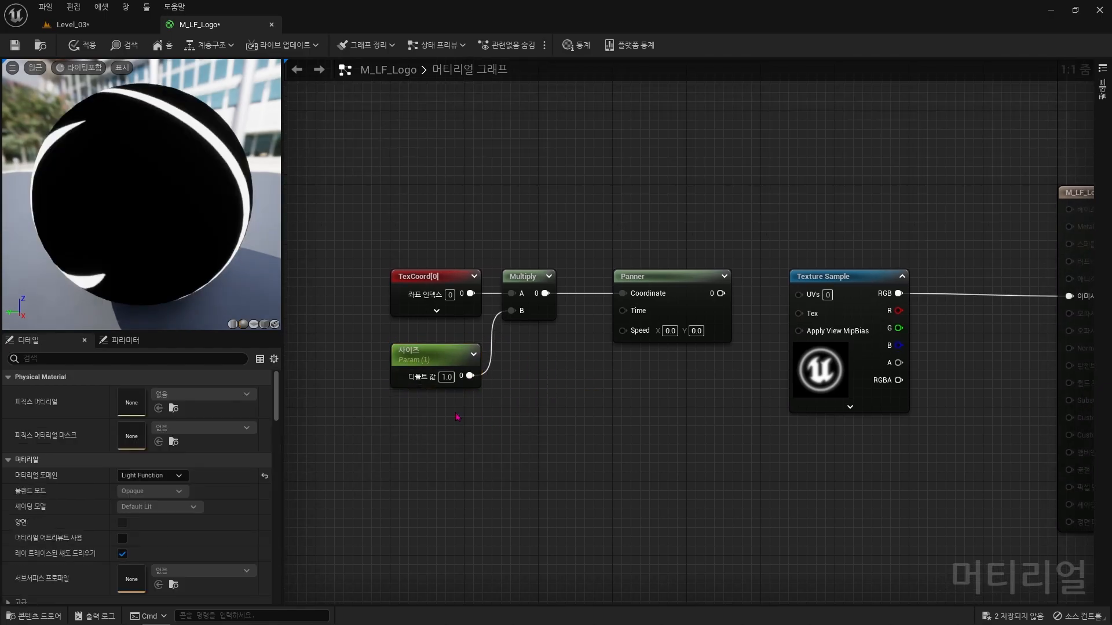
# Examine the Panner node's Time input and its Speed X and Y values
pyautogui.moveTo(648, 403); pyautogui.dragTo(646, 368, button='right')
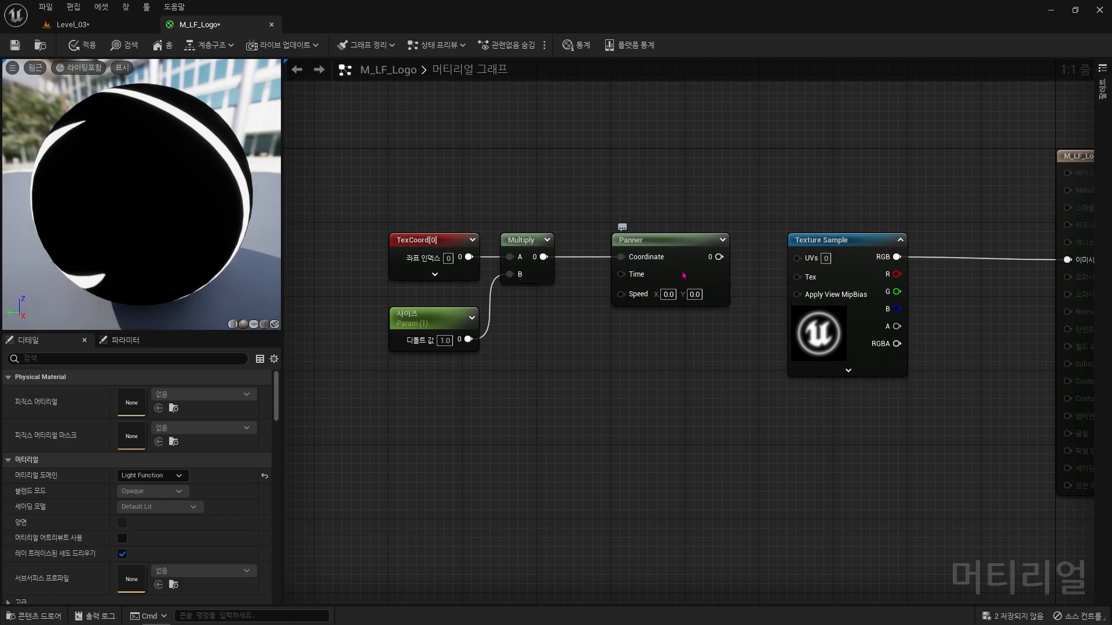
pyautogui.click(639, 281)
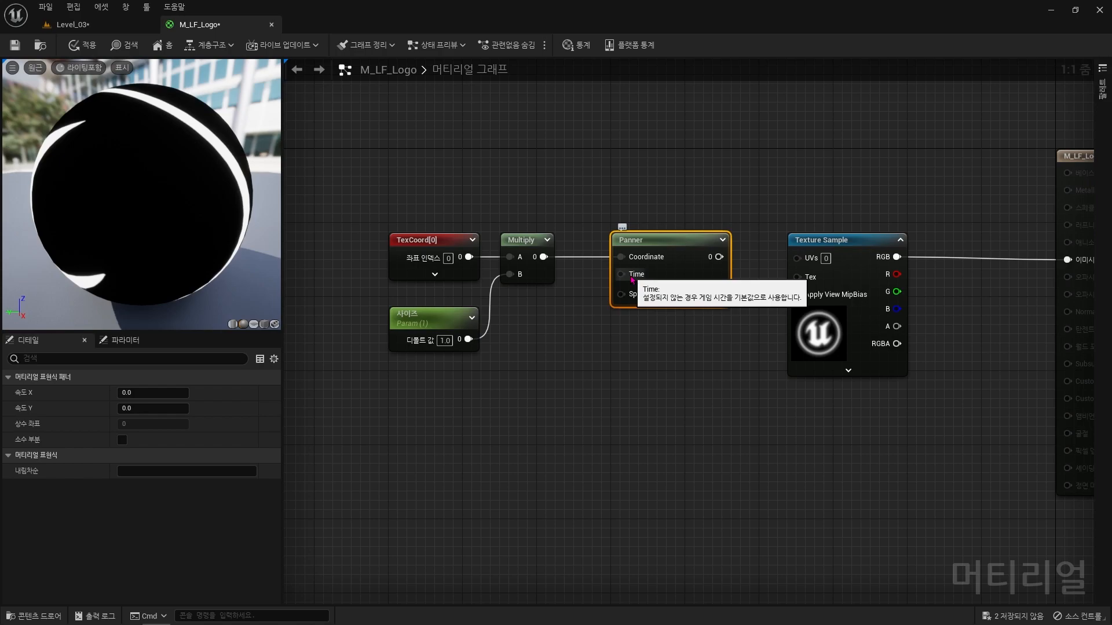
pyautogui.moveTo(632, 280); pyautogui.dragTo(600, 304, button='right')
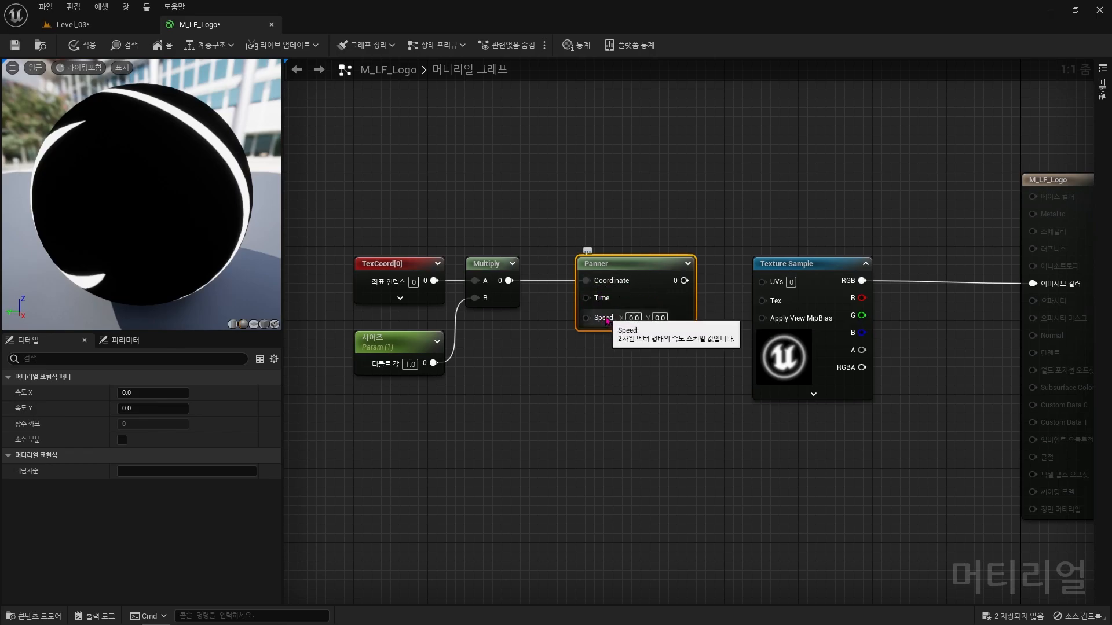
pyautogui.click(799, 342)
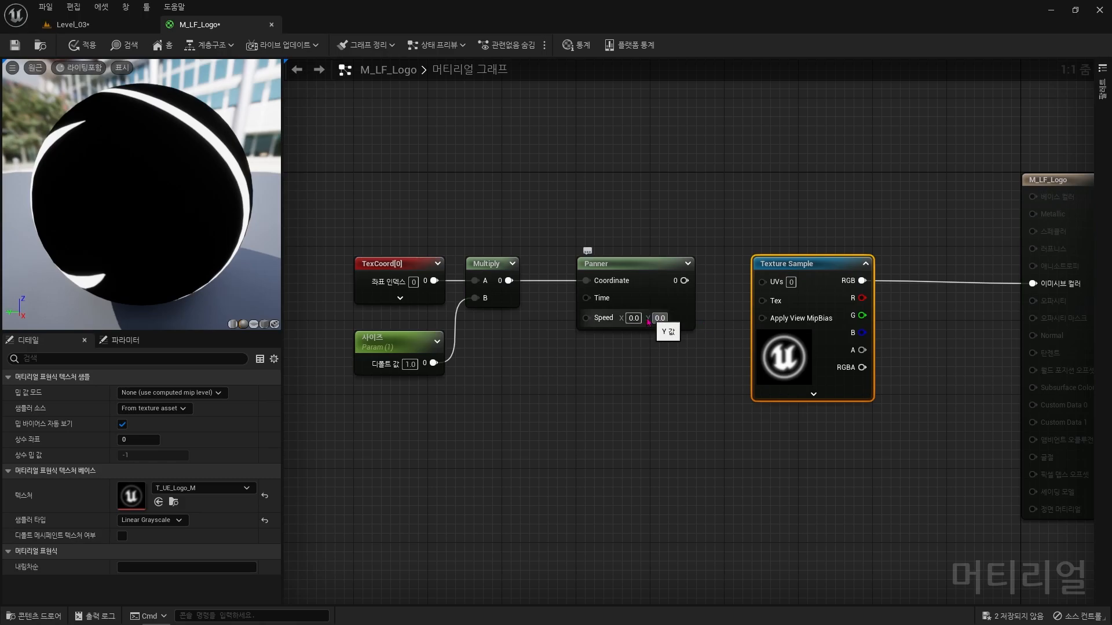
pyautogui.click(541, 371)
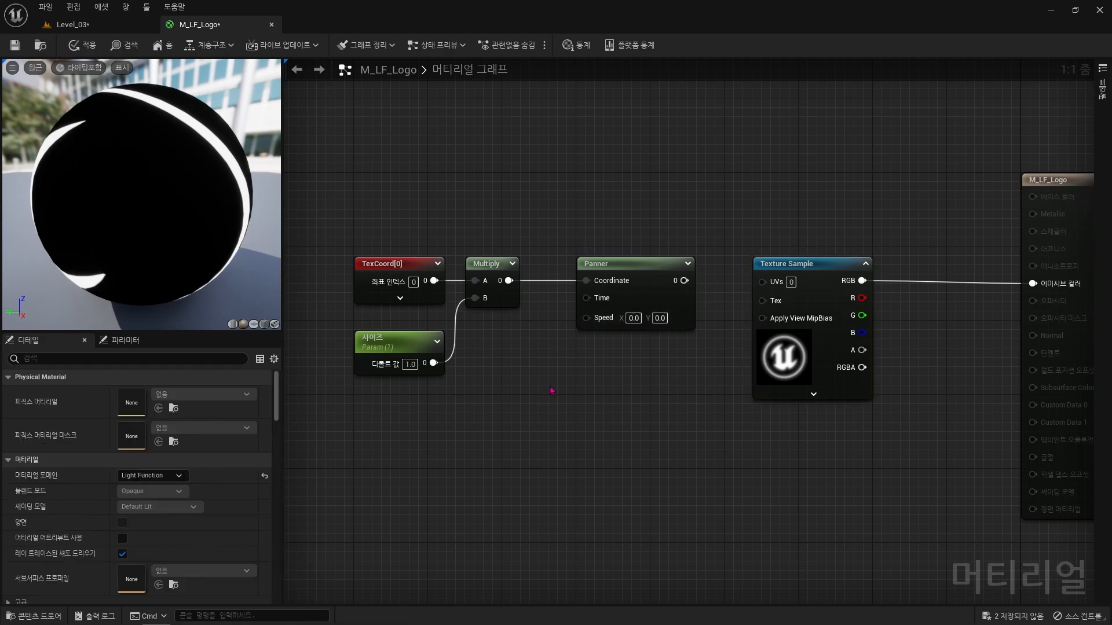
# Add two Constant nodes below the Panner and convert the upper one into a parameter named X속도
pyautogui.click(520, 363)
pyautogui.click(522, 423)
pyautogui.click(535, 363)
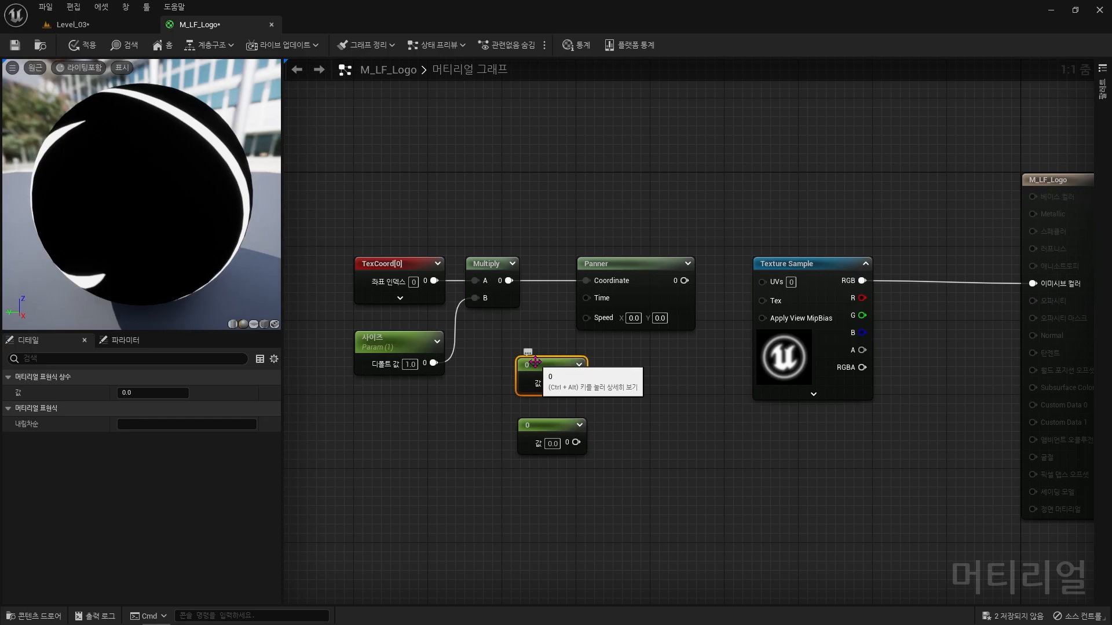
pyautogui.rightClick(535, 363)
pyautogui.click(567, 379)
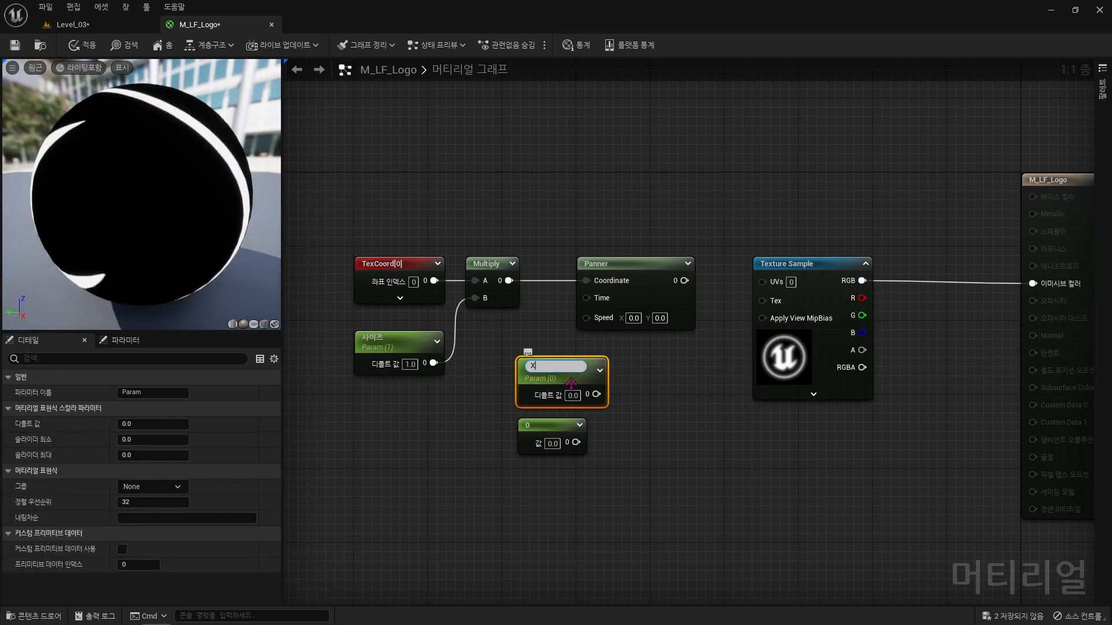
# Convert the second new Constant into a parameter named Y속도
pyautogui.click(529, 426)
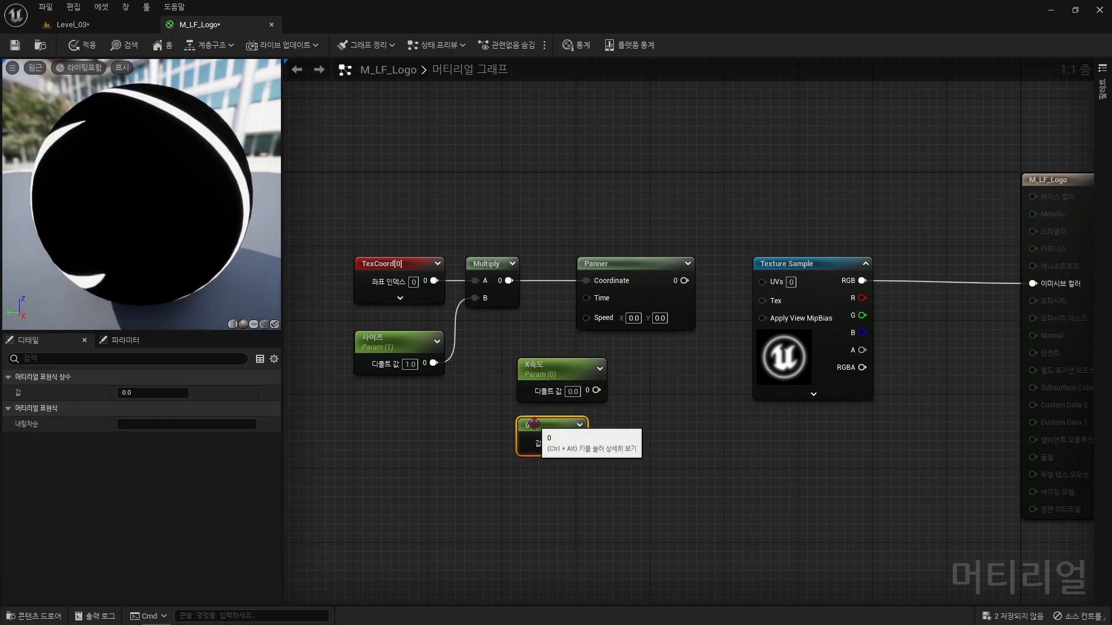
pyautogui.rightClick(530, 426)
pyautogui.click(575, 201)
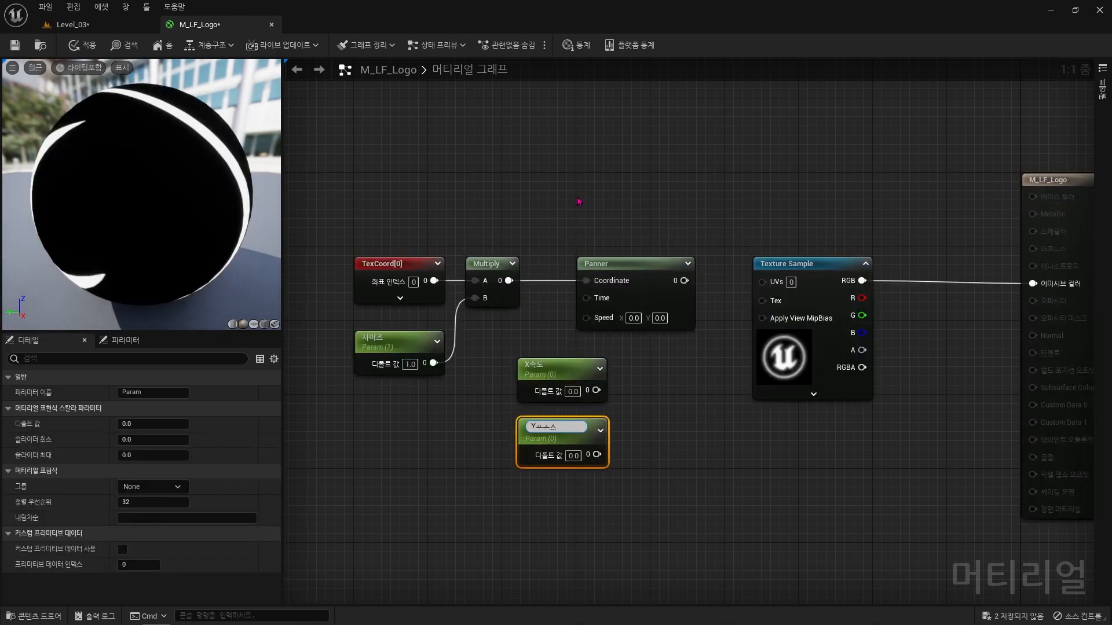
pyautogui.press('Return')
# Move the X속도 and Y속도 parameters together, placing them beside the 사이즈 parameter
pyautogui.keyDown('shift'); pyautogui.click(550, 371); pyautogui.keyUp('shift')
pyautogui.moveTo(549, 422); pyautogui.dragTo(487, 417)
pyautogui.click(585, 422)
# Try to connect X속도 and Y속도 directly to the Panner's Speed input, and break the link
pyautogui.moveTo(535, 386); pyautogui.dragTo(586, 318)
pyautogui.moveTo(539, 440); pyautogui.dragTo(587, 320)
pyautogui.click(571, 364)
pyautogui.keyDown('alt'); pyautogui.click(587, 318); pyautogui.keyUp('alt')
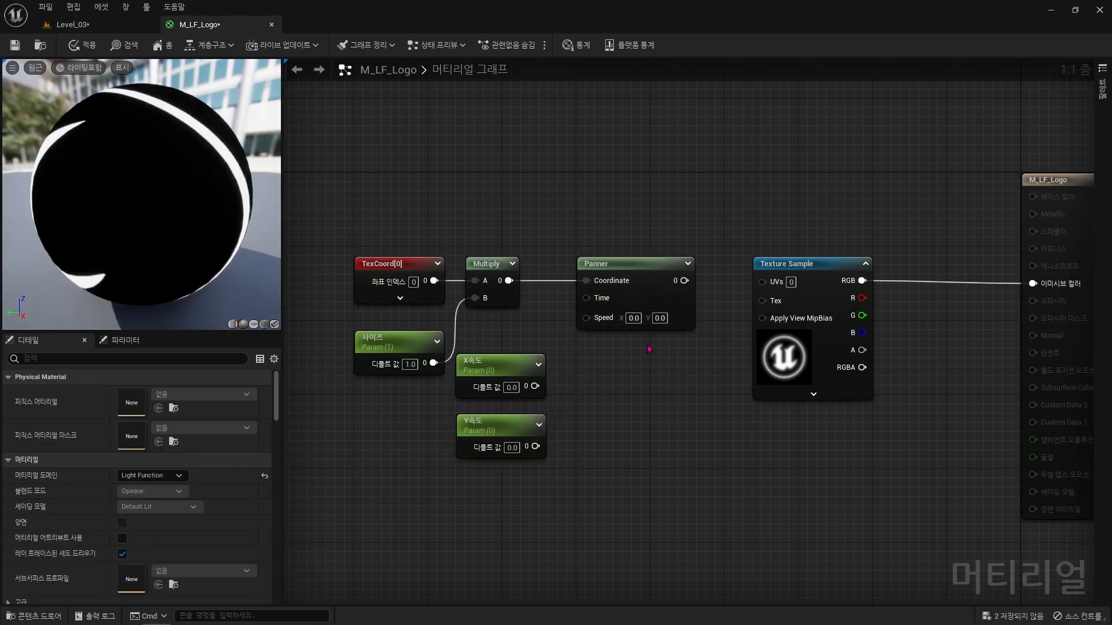
# Shift the Panner closer to the Texture Sample and add an AppendVector node next to the two speed parameters
pyautogui.moveTo(628, 264); pyautogui.dragTo(675, 264)
pyautogui.moveTo(557, 346); pyautogui.dragTo(496, 451)
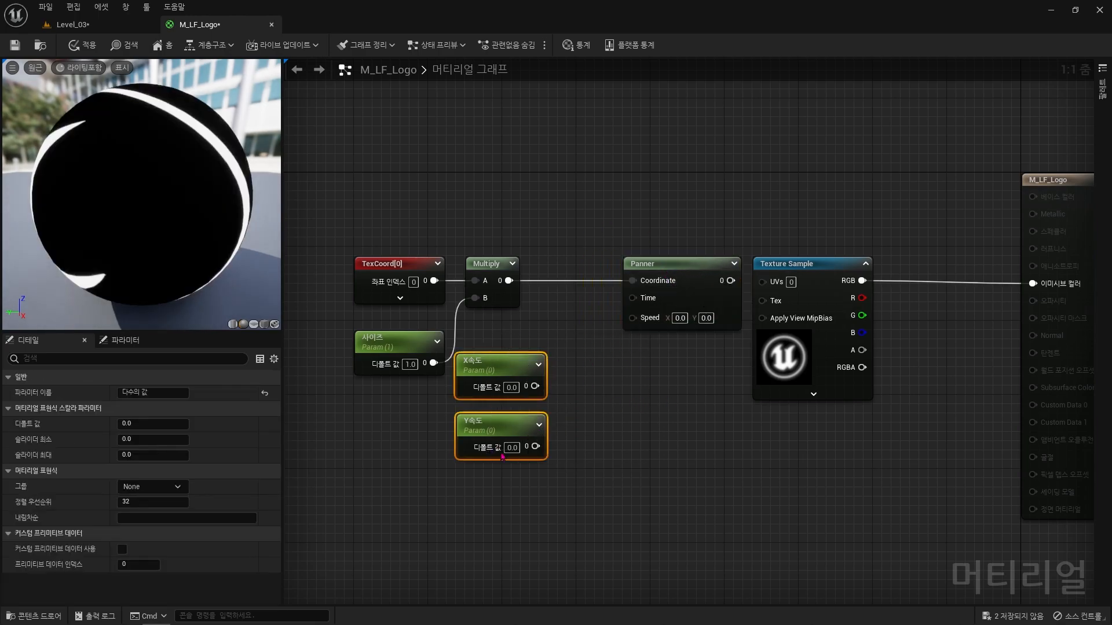
pyautogui.click(572, 427)
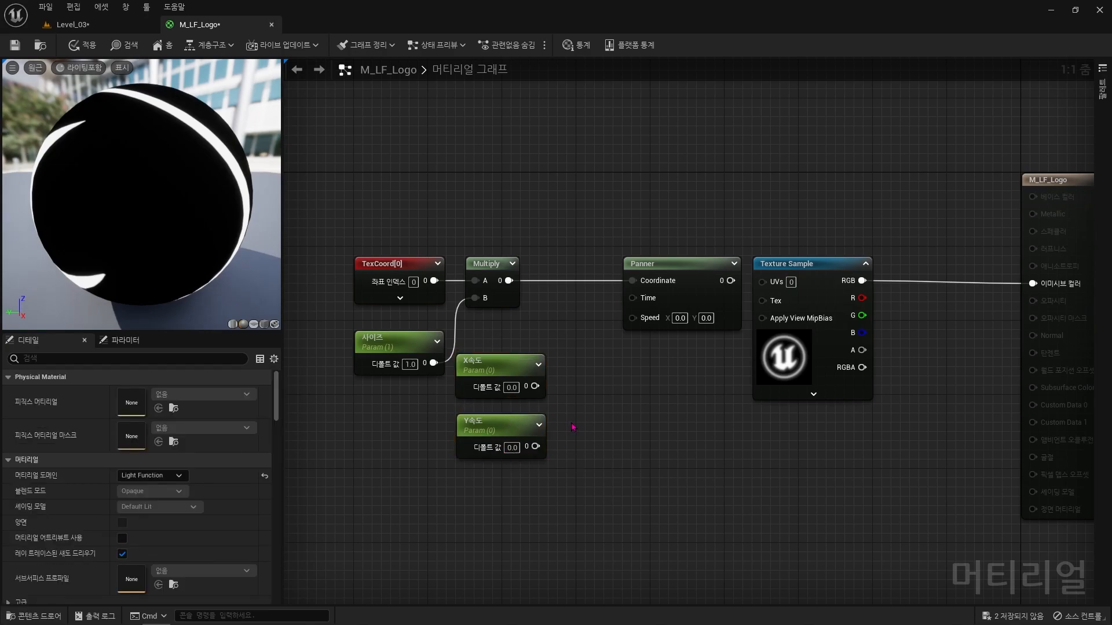
pyautogui.rightClick(578, 387)
pyautogui.write('메ㅔ드')
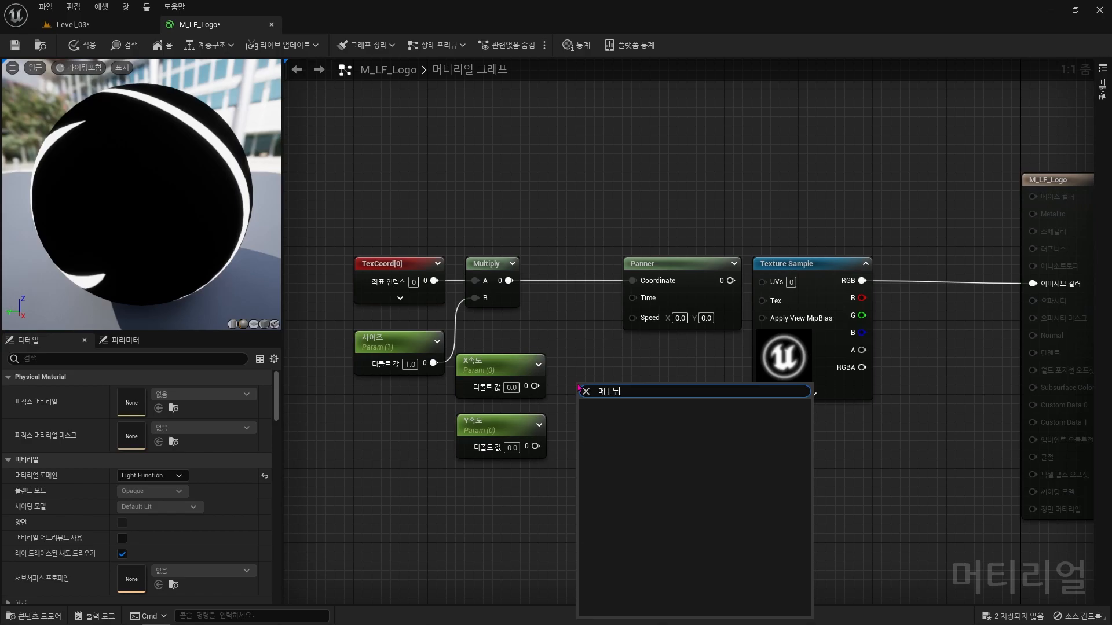
pyautogui.press('BackSpace')
pyautogui.press('BackSpace')
pyautogui.press('BackSpace')
pyautogui.write('append')
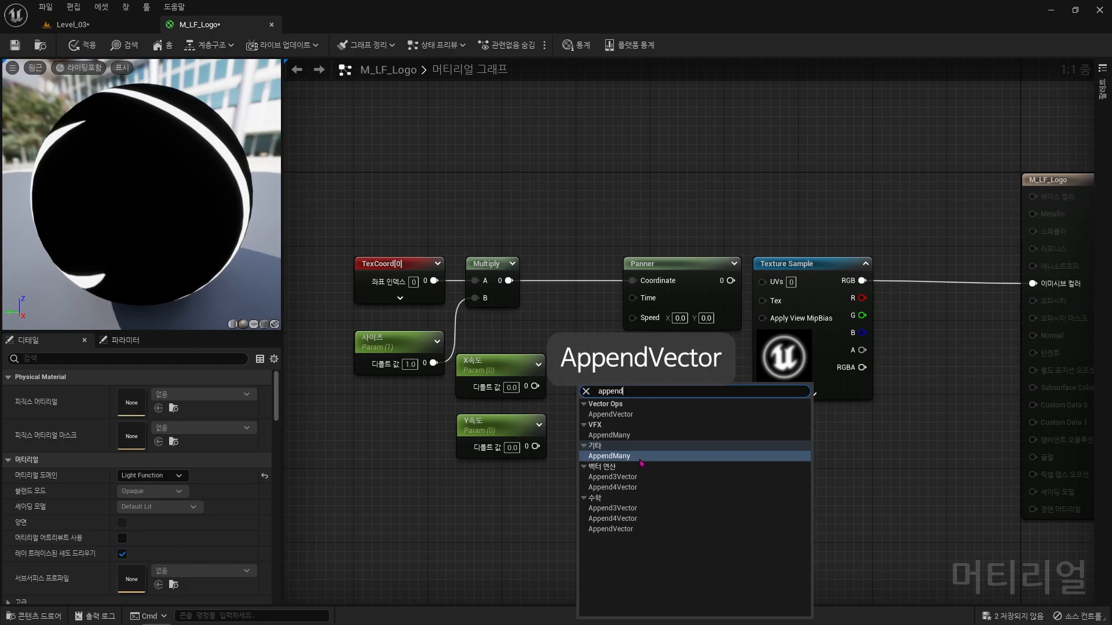
pyautogui.click(645, 416)
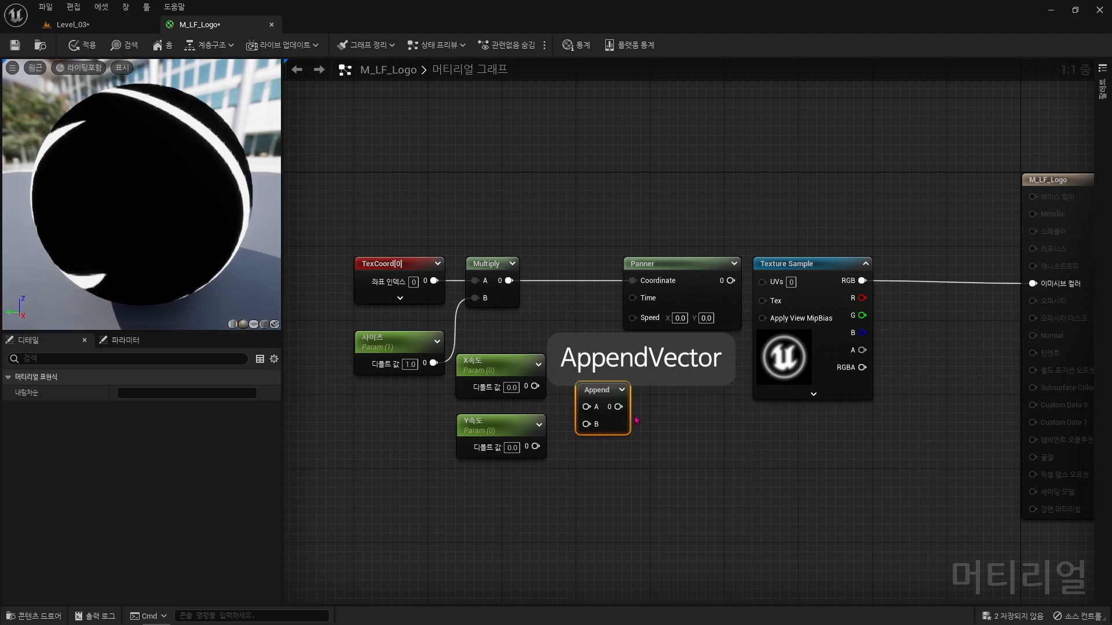
# Connect X속도 to Append input A and Y속도 to B, and feed the Append output into the Panner's Speed
pyautogui.moveTo(586, 406); pyautogui.dragTo(535, 386)
pyautogui.moveTo(586, 423); pyautogui.dragTo(535, 447)
pyautogui.moveTo(618, 406); pyautogui.dragTo(632, 315)
pyautogui.moveTo(596, 390); pyautogui.dragTo(587, 385)
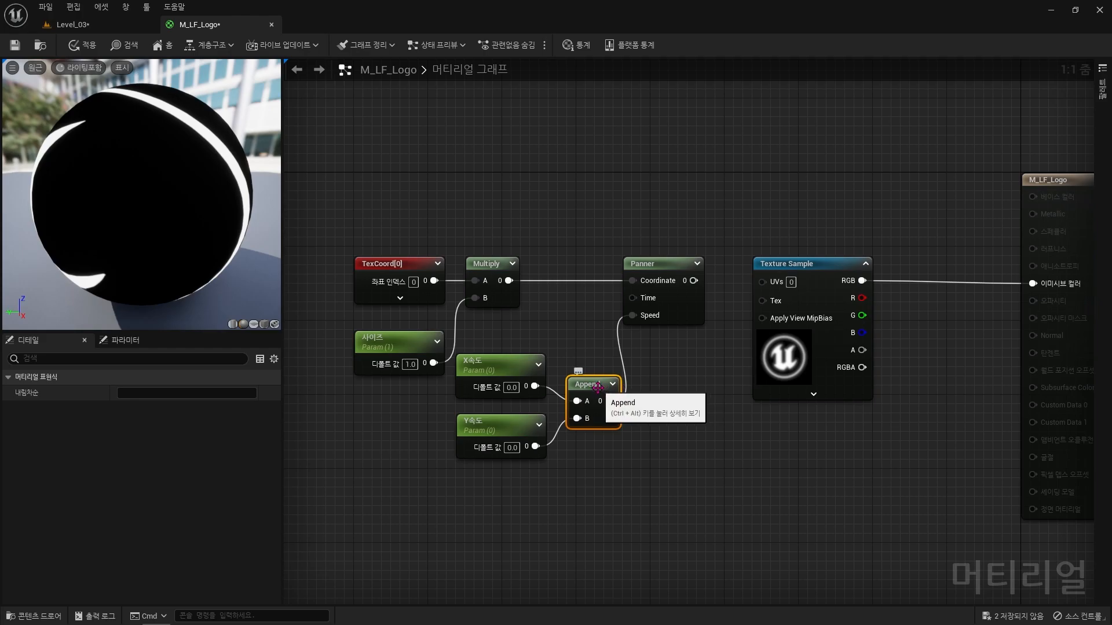
pyautogui.hotkey('ctrl', 'alt')
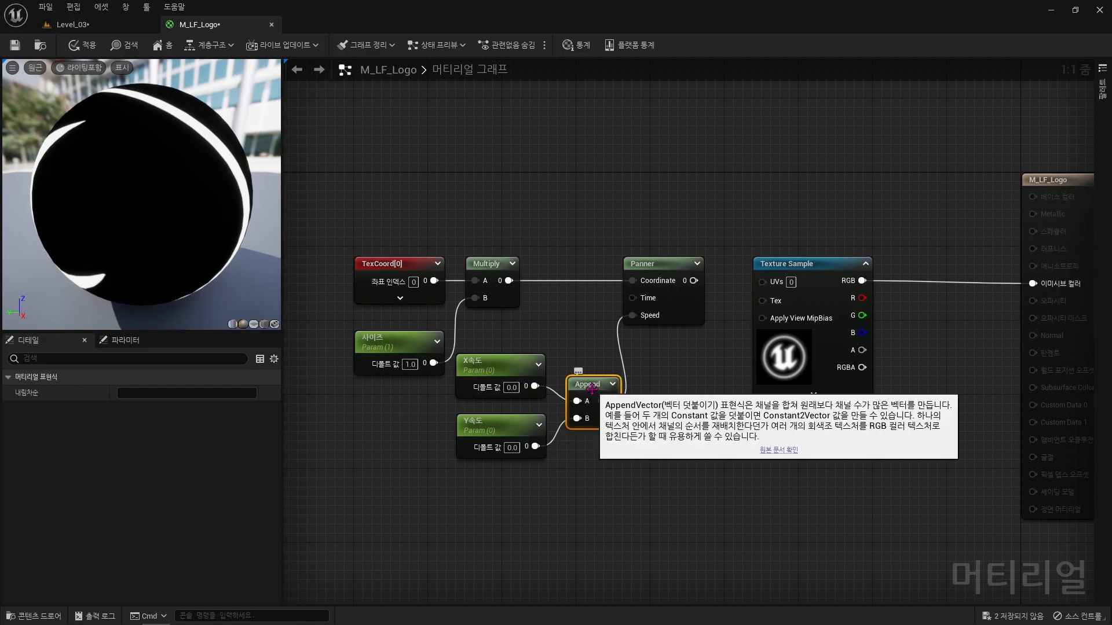
# Add Constant, Constant2Vector and Constant3Vector example nodes in the empty area below the speed parameters
pyautogui.click(577, 486)
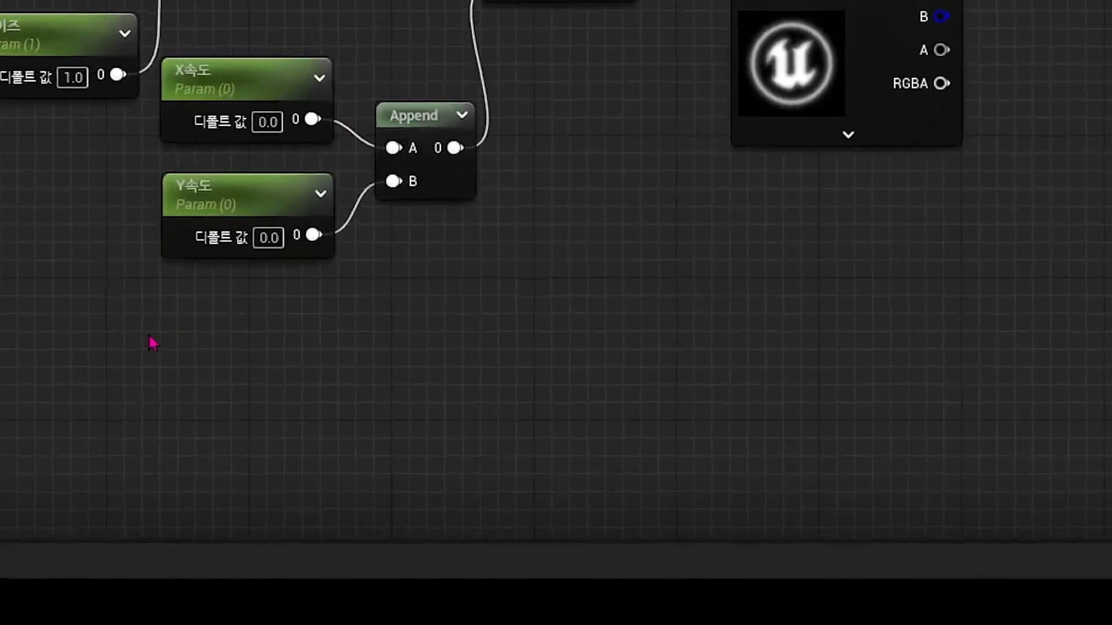
pyautogui.click(445, 505)
pyautogui.click(571, 349)
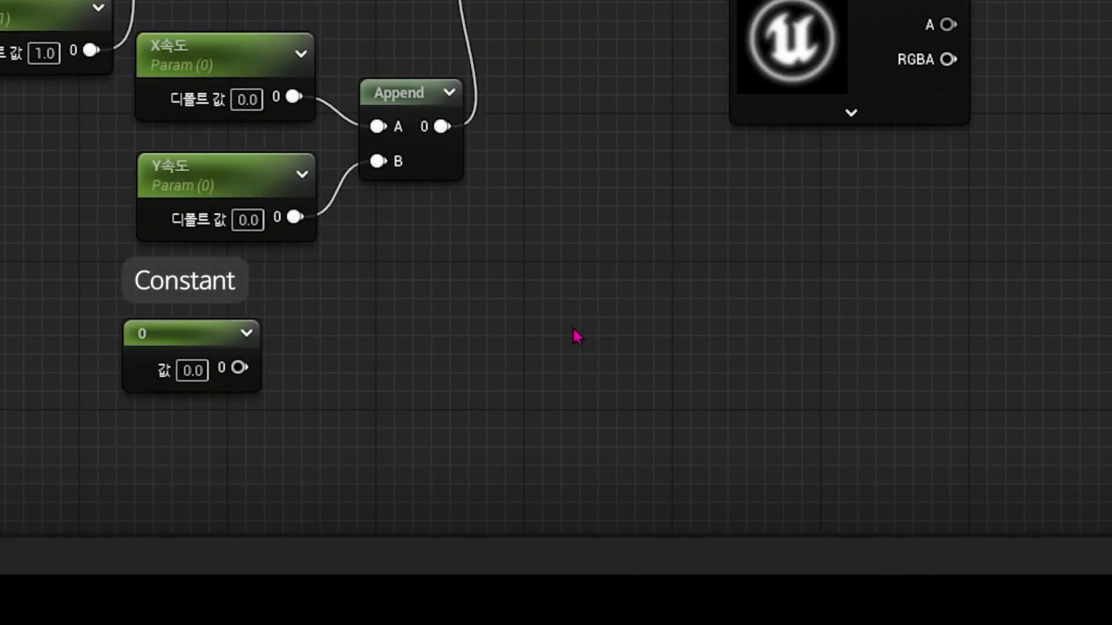
pyautogui.click(616, 337)
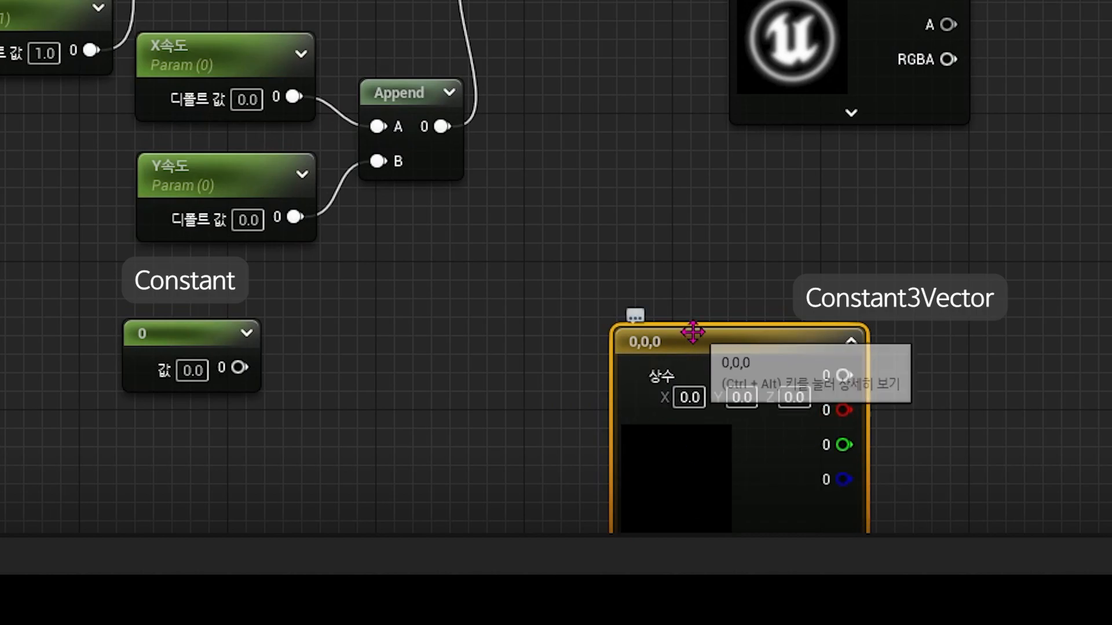
pyautogui.click(398, 338)
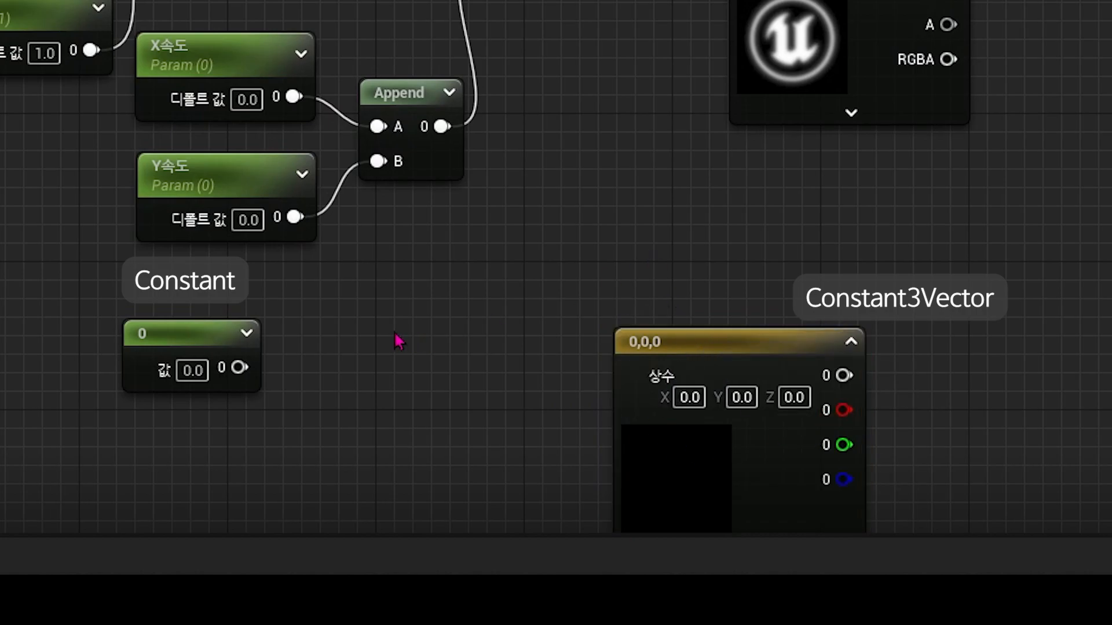
pyautogui.click(350, 329)
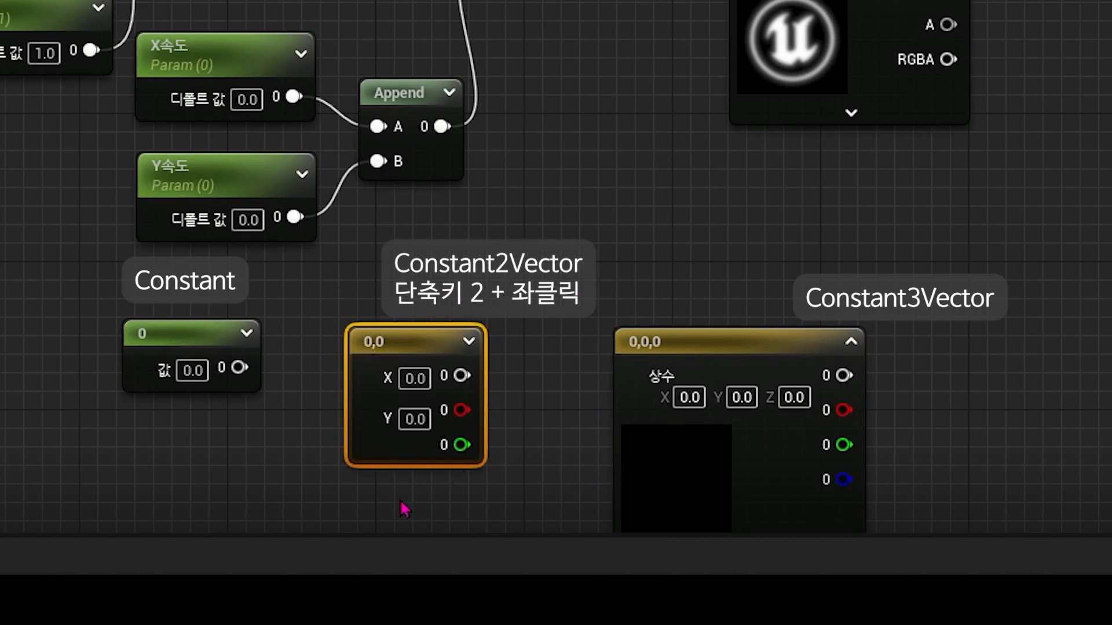
pyautogui.moveTo(464, 328); pyautogui.dragTo(475, 357)
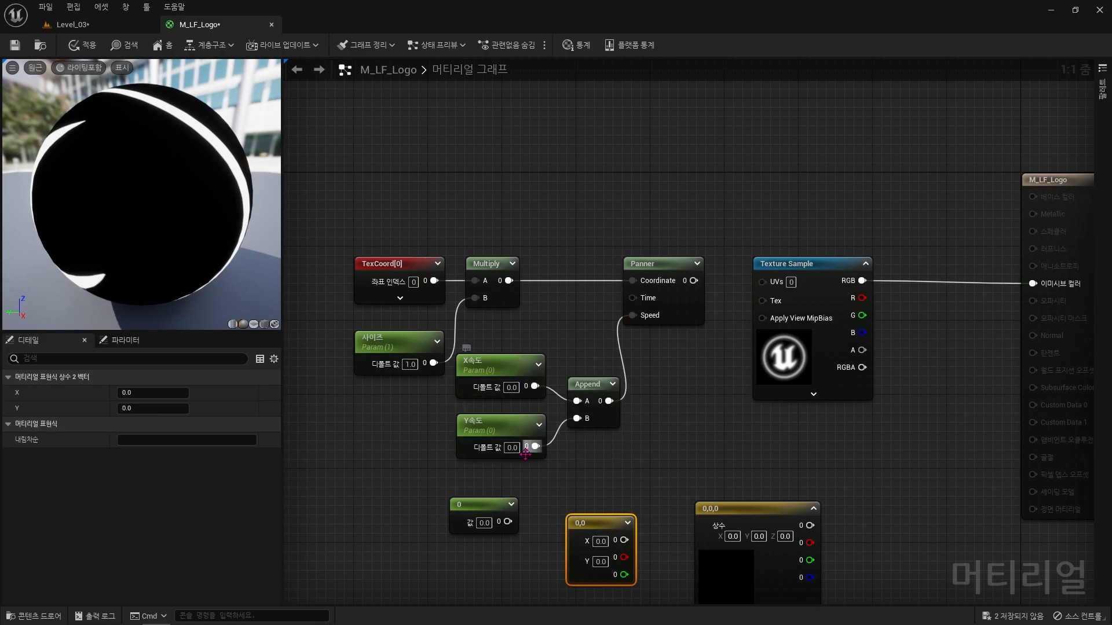
# Connect the Panner's output to the Texture Sample's UVs input
pyautogui.moveTo(657, 438); pyautogui.dragTo(567, 371)
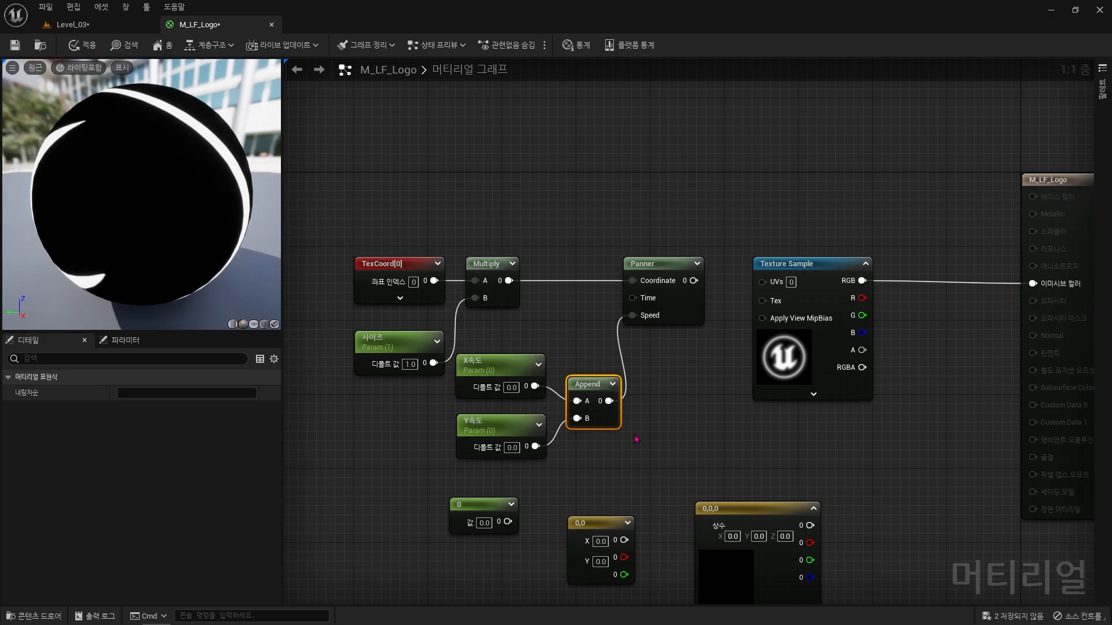
pyautogui.click(511, 387)
pyautogui.click(602, 461)
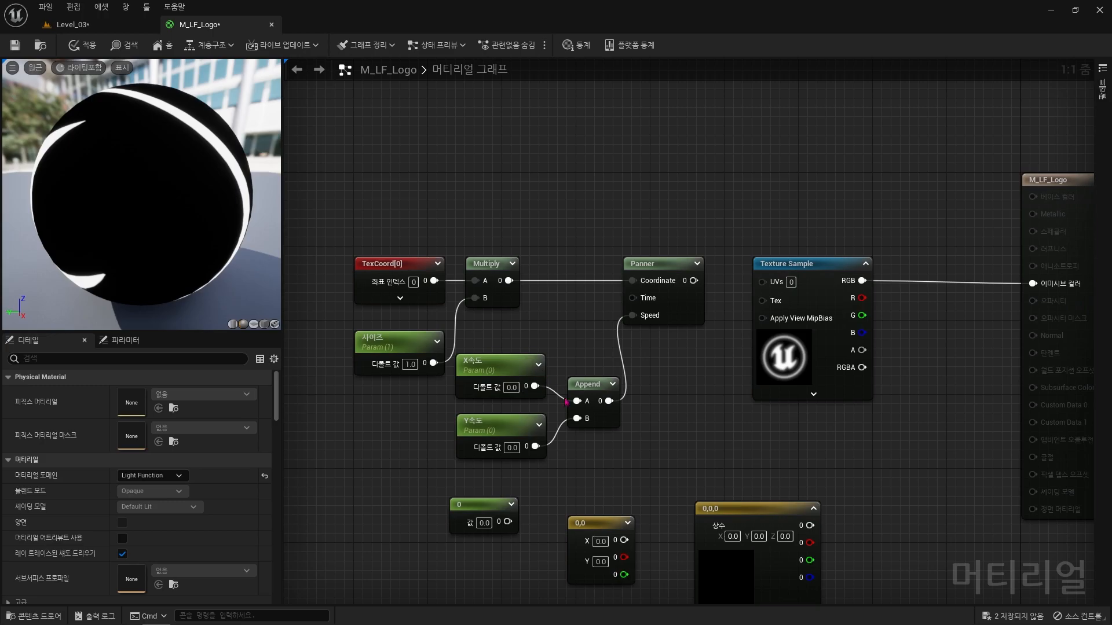
pyautogui.moveTo(693, 280); pyautogui.dragTo(772, 284)
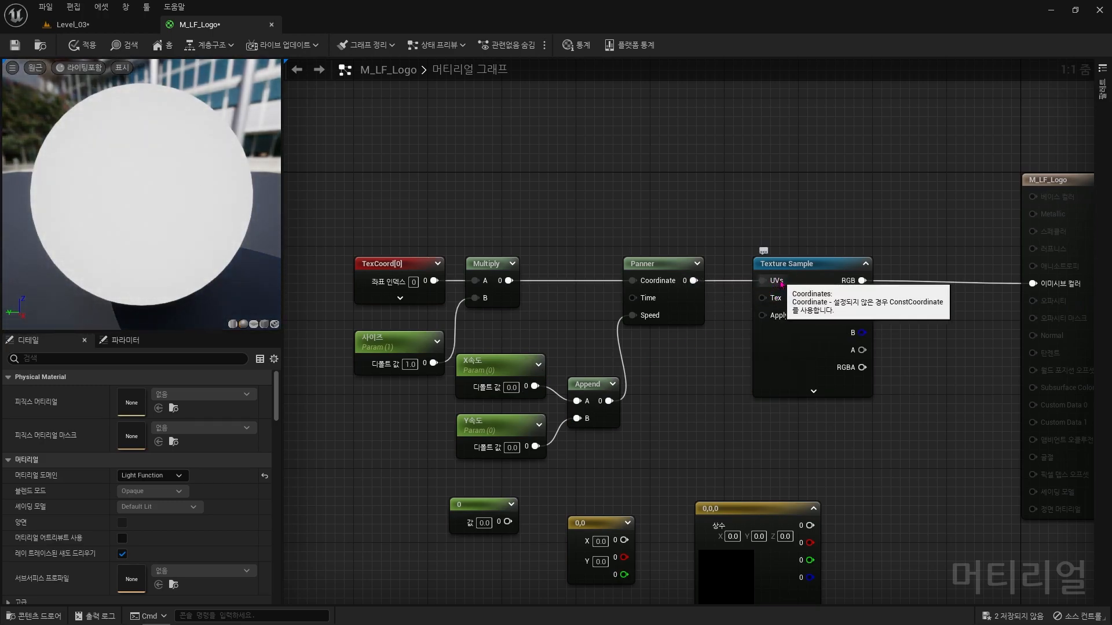
# Delete the three example constant nodes and apply the changes to M_LF_Logo
pyautogui.moveTo(836, 476); pyautogui.dragTo(447, 603)
pyautogui.press('Delete')
pyautogui.moveTo(923, 454); pyautogui.dragTo(834, 454, button='right')
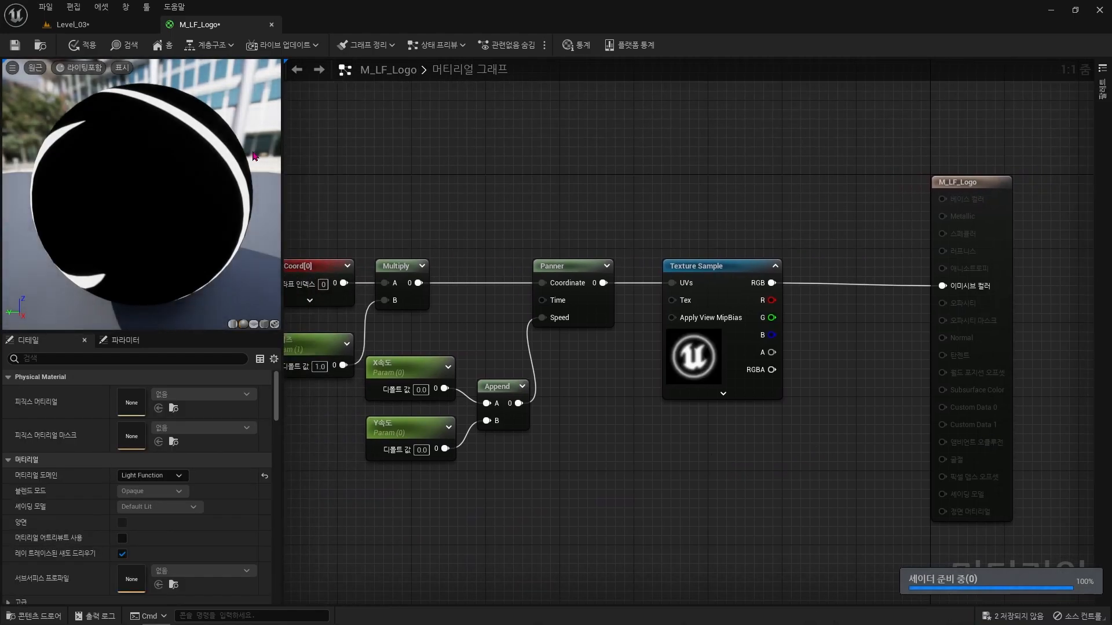
pyautogui.click(82, 49)
pyautogui.moveTo(440, 238); pyautogui.dragTo(474, 238, button='right')
pyautogui.moveTo(324, 315); pyautogui.dragTo(466, 484)
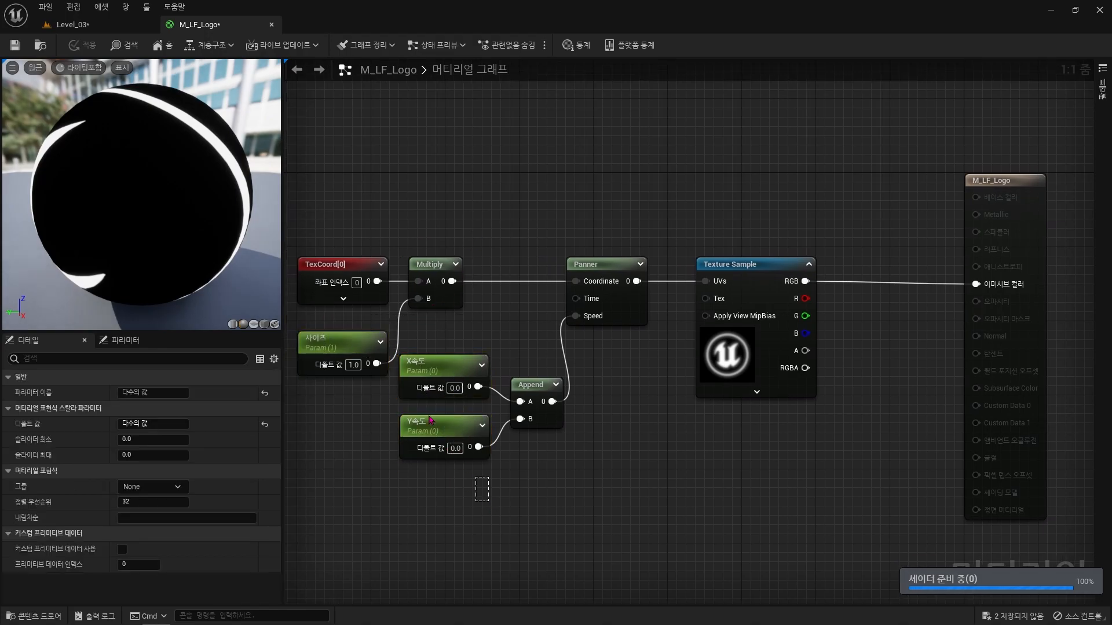
pyautogui.click(376, 174)
# Return to Level_03 and create a material instance of M_LF_Logo named MI_LF_Logo in the 머티리얼 folder
pyautogui.click(118, 28)
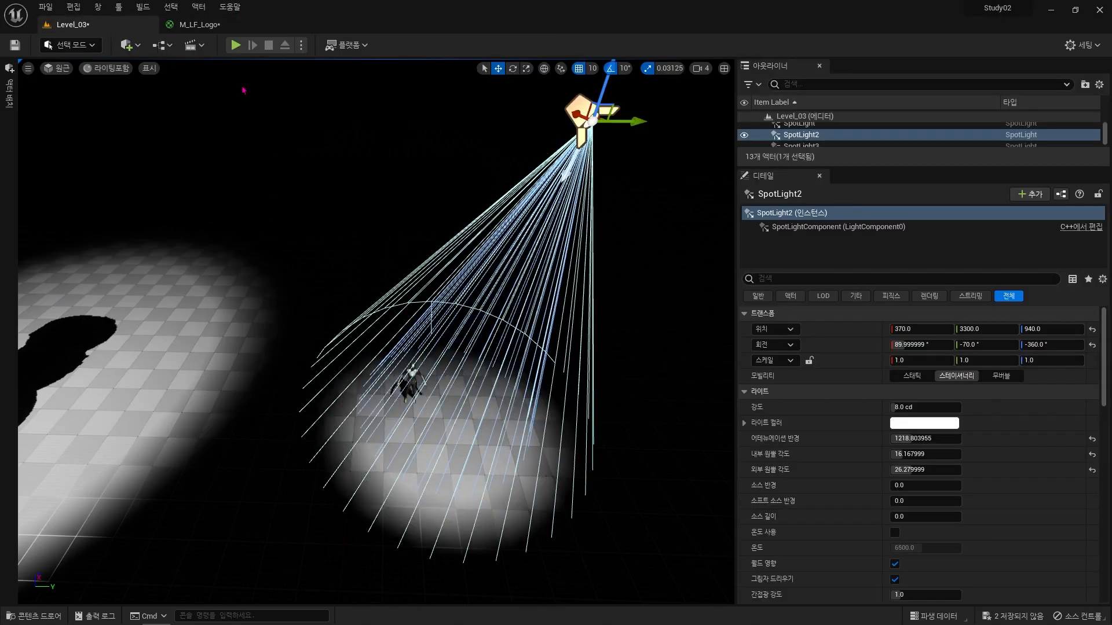
pyautogui.moveTo(629, 325); pyautogui.dragTo(629, 340, button='right')
pyautogui.hotkey('ctrl', 'space')
pyautogui.rightClick(349, 475)
pyautogui.click(414, 204)
pyautogui.write('MI_LF_Logo')
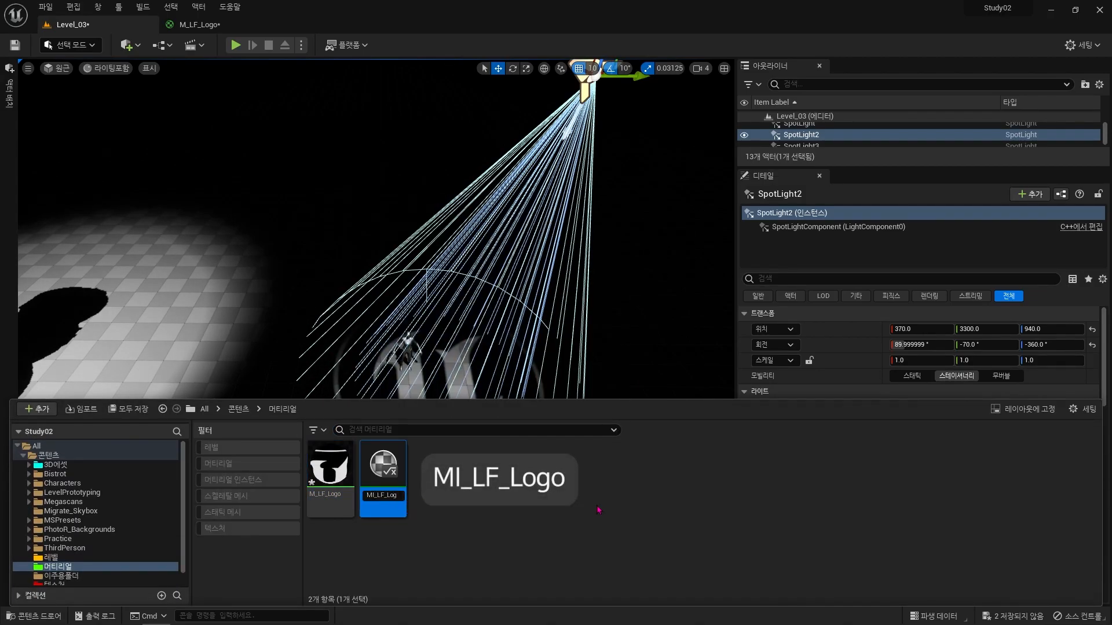
pyautogui.press('Return')
# Assign MI_LF_Logo as the light function material of SpotLight2
pyautogui.click(855, 255)
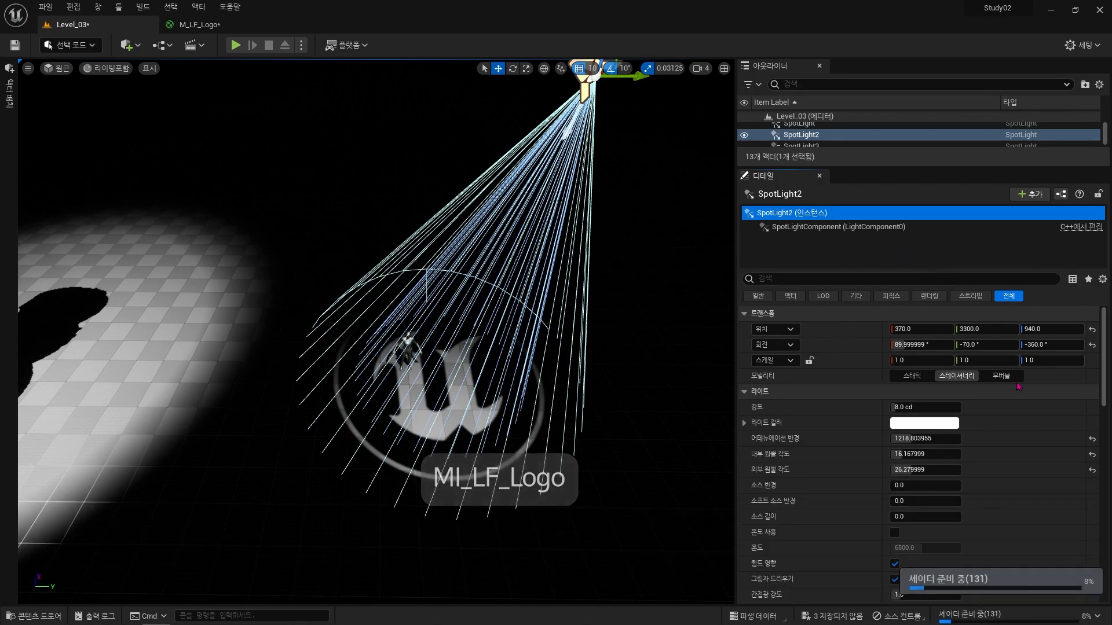
pyautogui.scroll(-2, 959, 430)
pyautogui.scroll(-10, 959, 430)
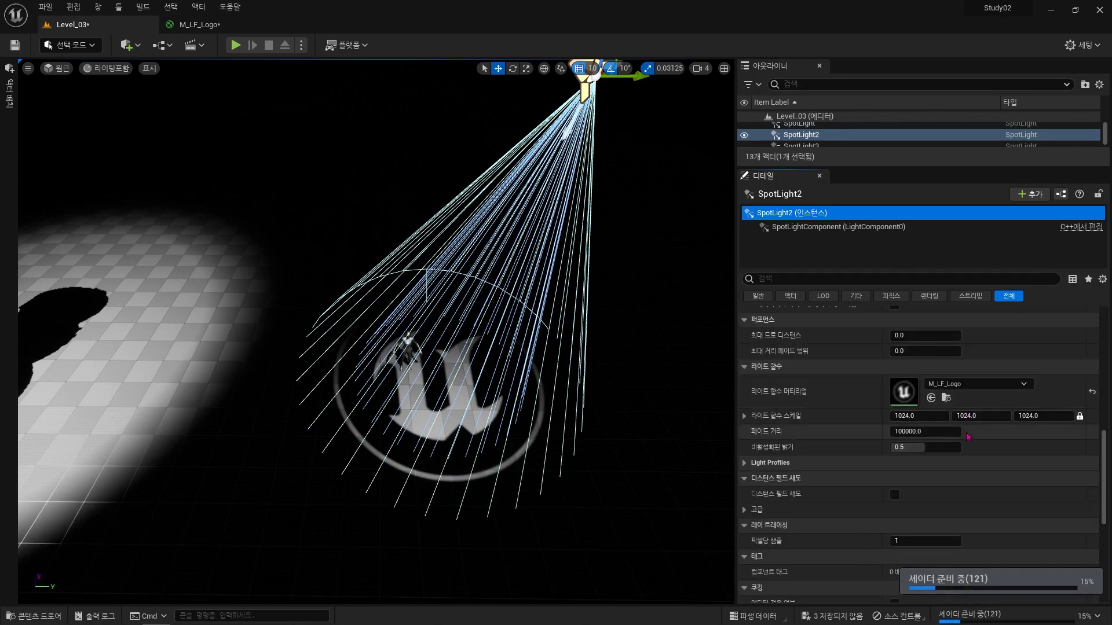
pyautogui.click(930, 397)
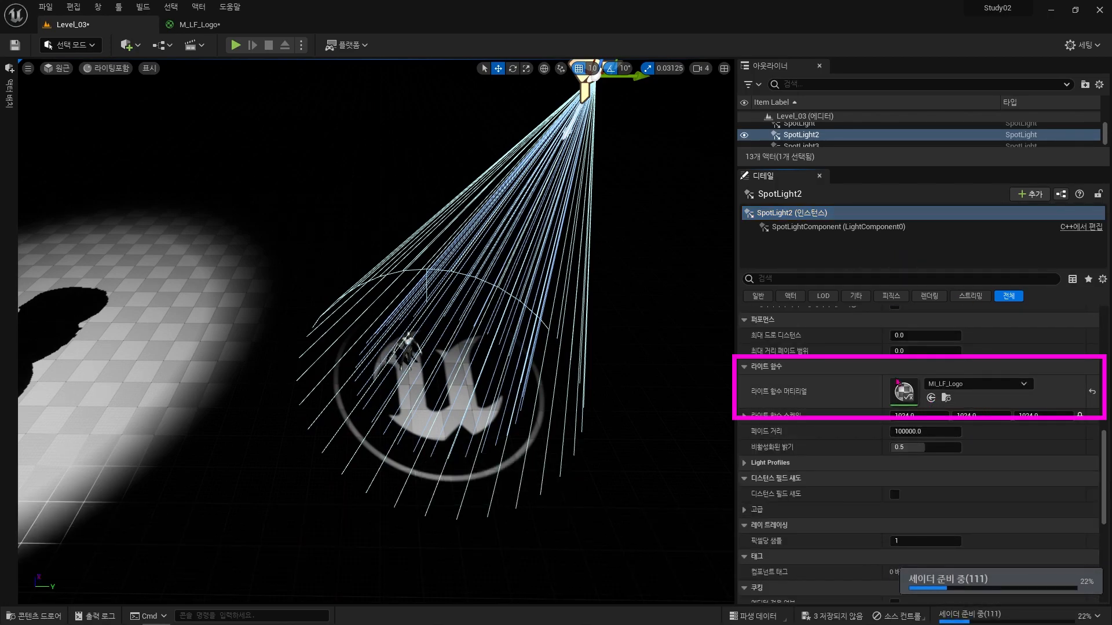
# Open MI_LF_Logo in a separate window beside the viewport, override 사이즈 and raise it to about 4.26
pyautogui.moveTo(579, 405); pyautogui.dragTo(613, 405, button='right')
pyautogui.moveTo(652, 459); pyautogui.dragTo(654, 459, button='right')
pyautogui.hotkey('ctrl', 'space')
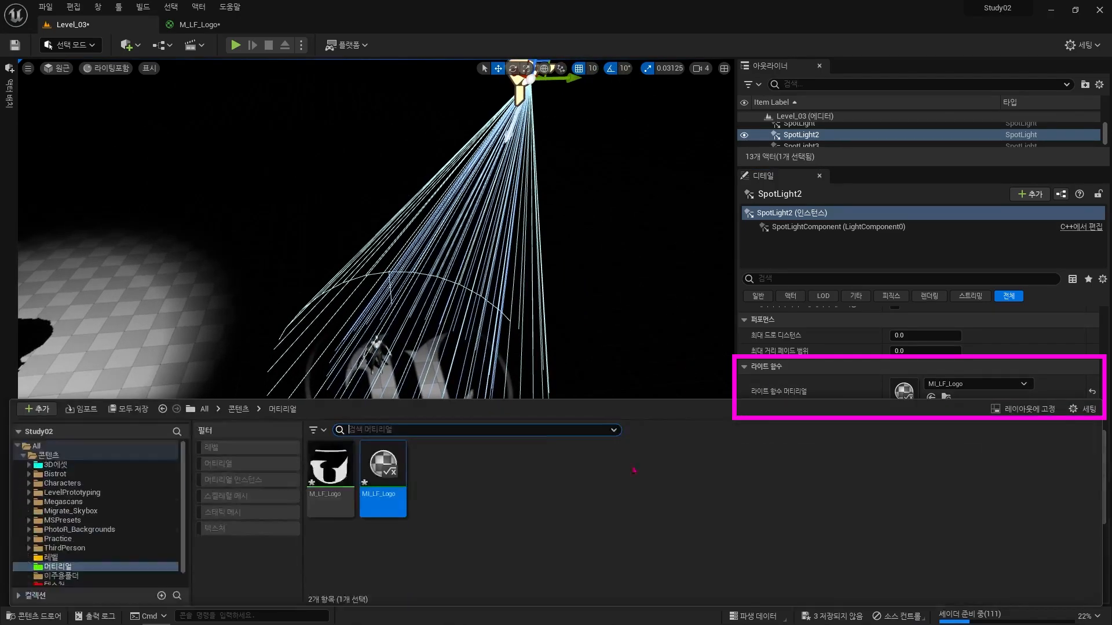
pyautogui.doubleClick(401, 471)
pyautogui.moveTo(108, 24); pyautogui.dragTo(754, 81)
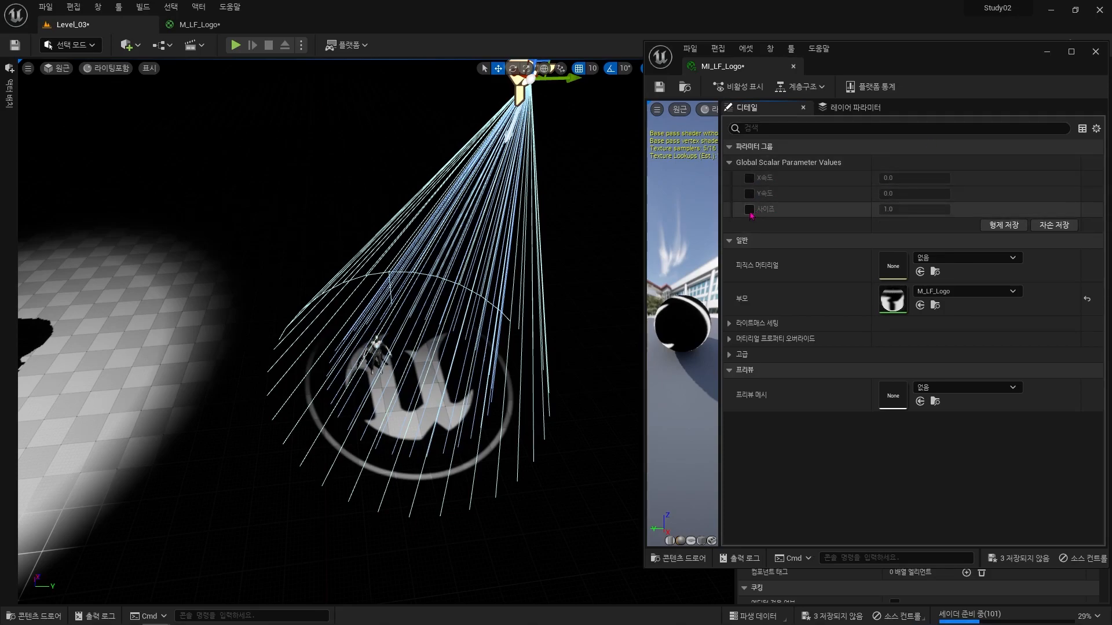
pyautogui.moveTo(903, 209); pyautogui.dragTo(987, 209)
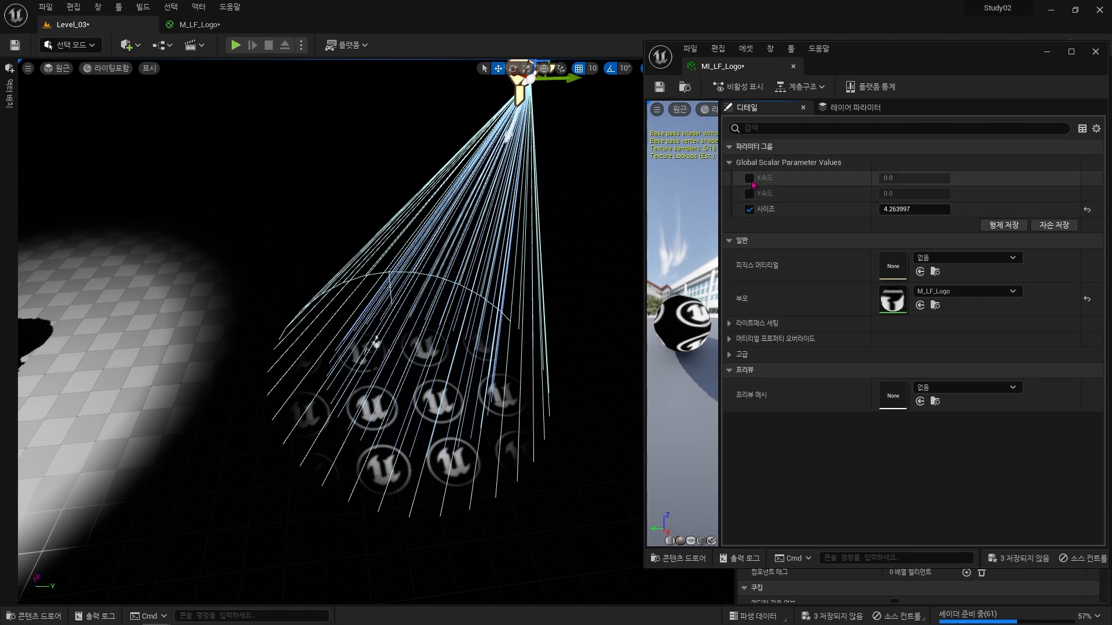
# Enable the X속도 and Y속도 overrides in MI_LF_Logo and set X속도 to 1
pyautogui.click(748, 178)
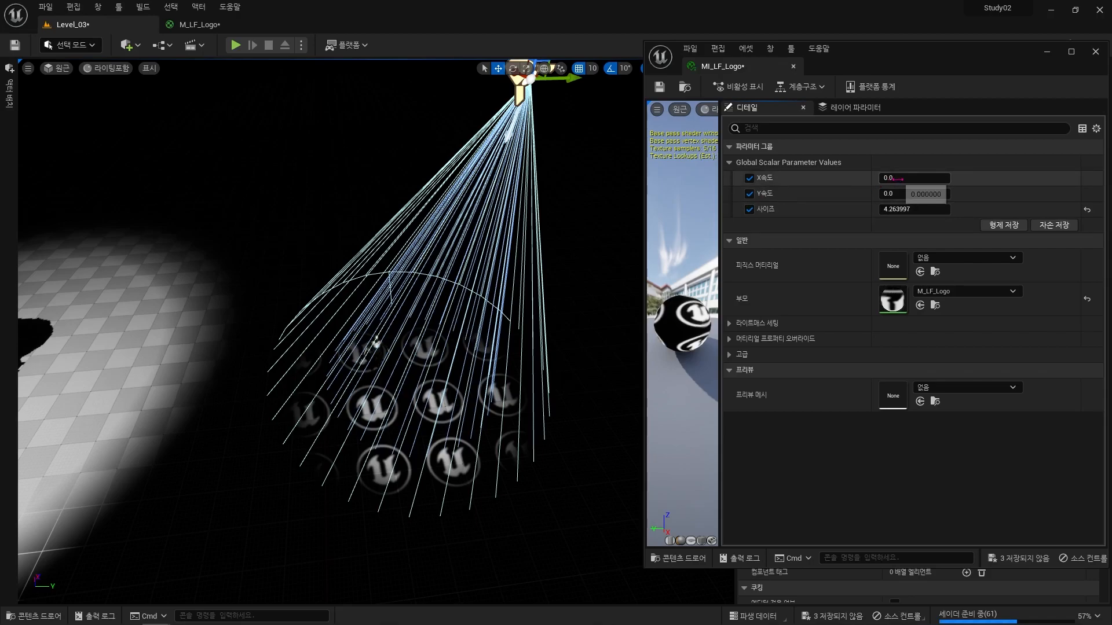
pyautogui.write('1')
pyautogui.press('Return')
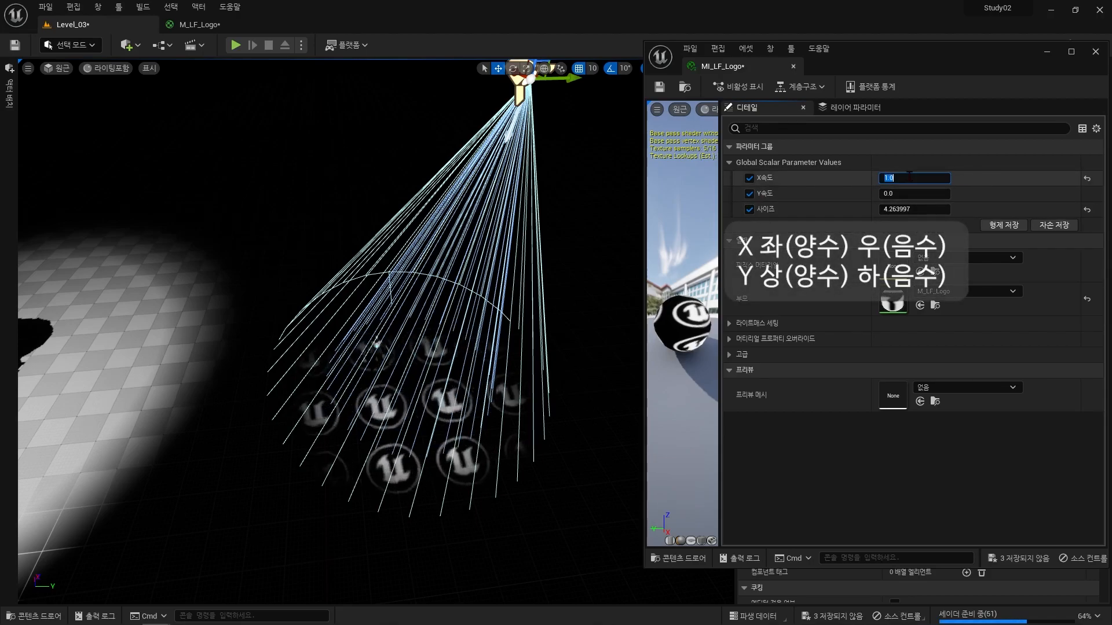
# Set X속도 to -1 to reverse the logo's horizontal panning direction
pyautogui.click(987, 183)
pyautogui.moveTo(440, 301); pyautogui.dragTo(440, 325, button='right')
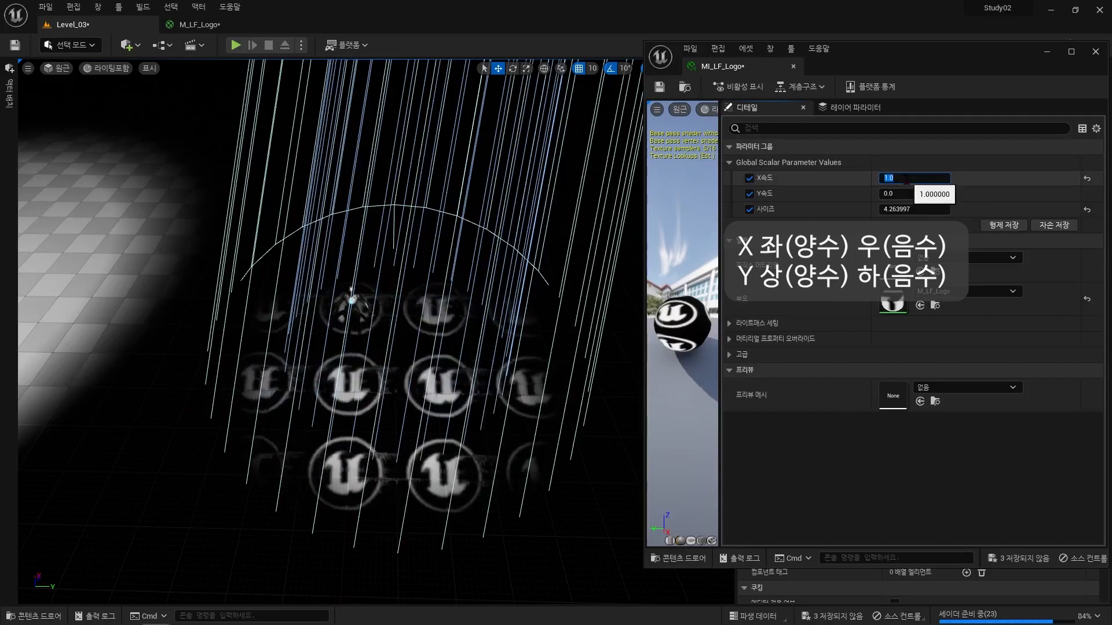
pyautogui.press('Return')
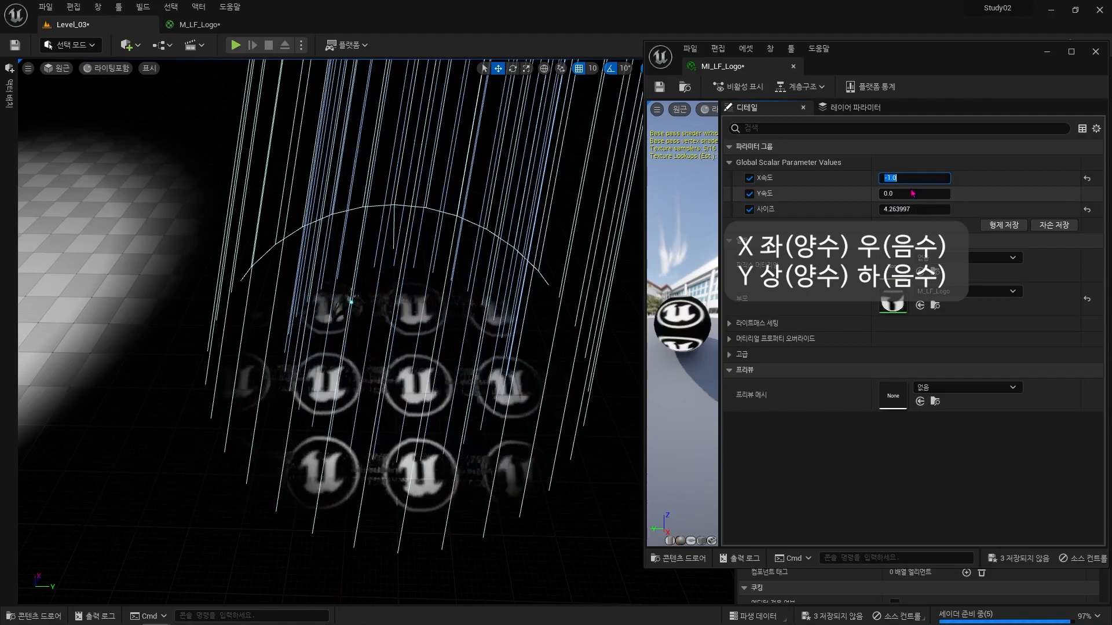
# Set X속도 to 0 and Y속도 to -1 in MI_LF_Logo to test downward panning
pyautogui.write('0')
pyautogui.press('Return')
pyautogui.write('1')
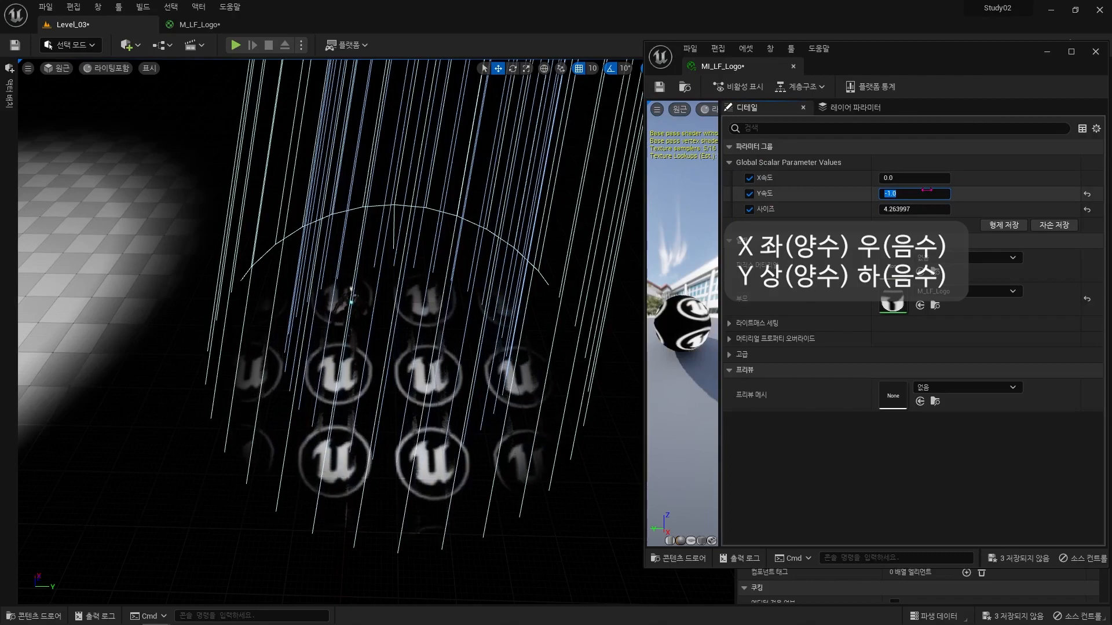
# Set Y속도 and X속도 to 1 for diagonal panning, and raise X속도 to about 2.29
pyautogui.write('1')
pyautogui.click(914, 177)
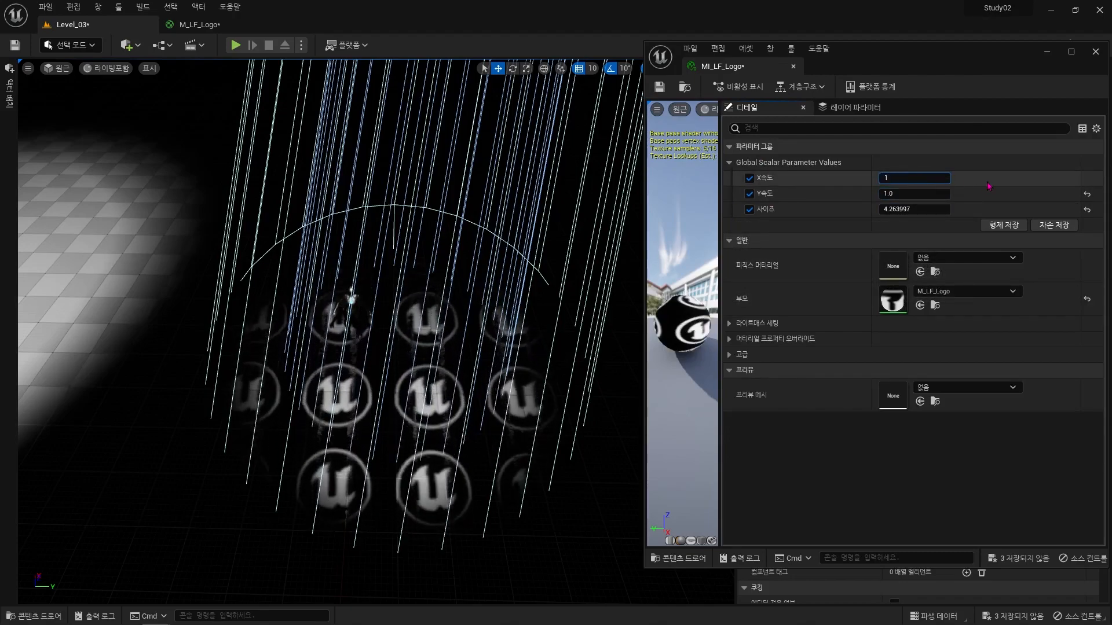
pyautogui.write('1')
pyautogui.press('Return')
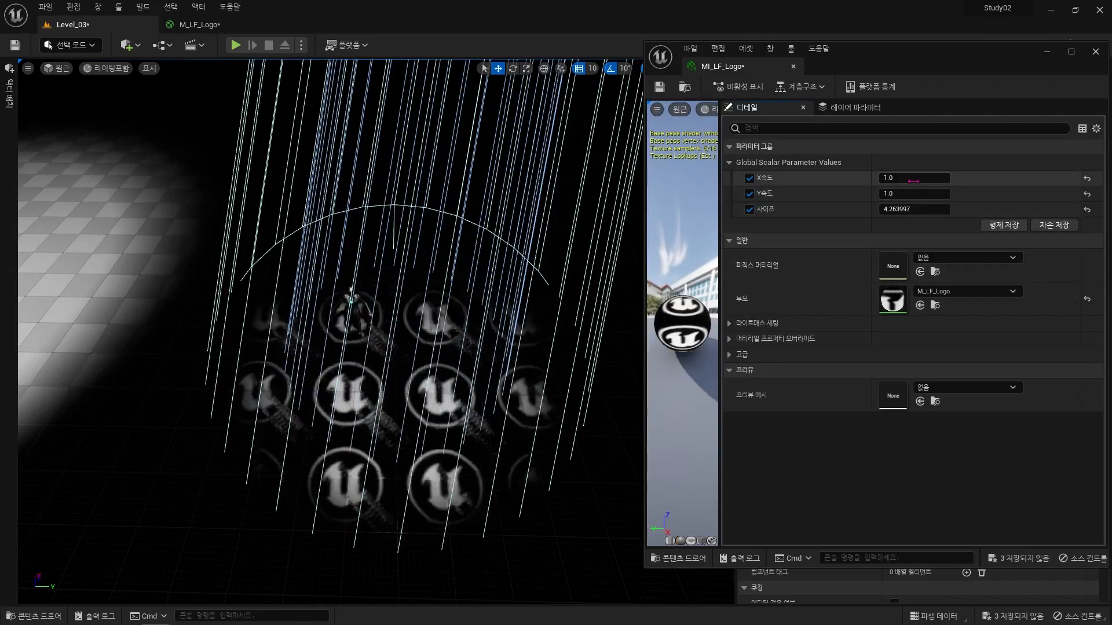
pyautogui.moveTo(918, 180)
pyautogui.mouseDown()
pyautogui.moveTo(967, 180)
pyautogui.moveTo(904, 180)
pyautogui.mouseUp()
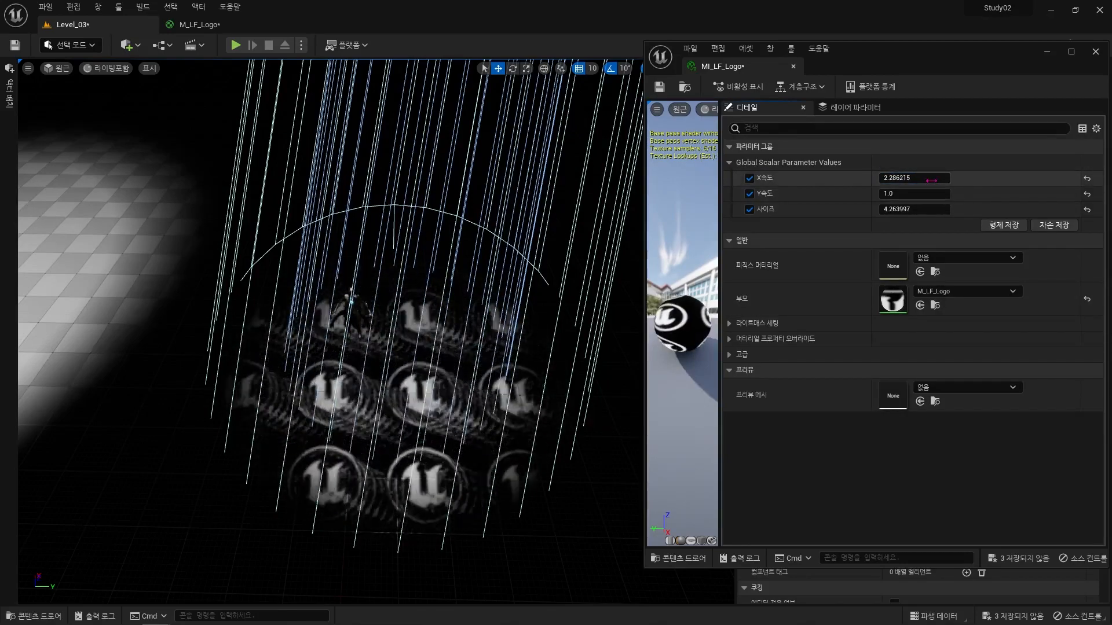
# Set X속도 and Y속도 to 0.1, and reset 사이즈 and raise it to about 2.56
pyautogui.write('.1')
pyautogui.press('Tab')
pyautogui.write('0.1')
pyautogui.press('Return')
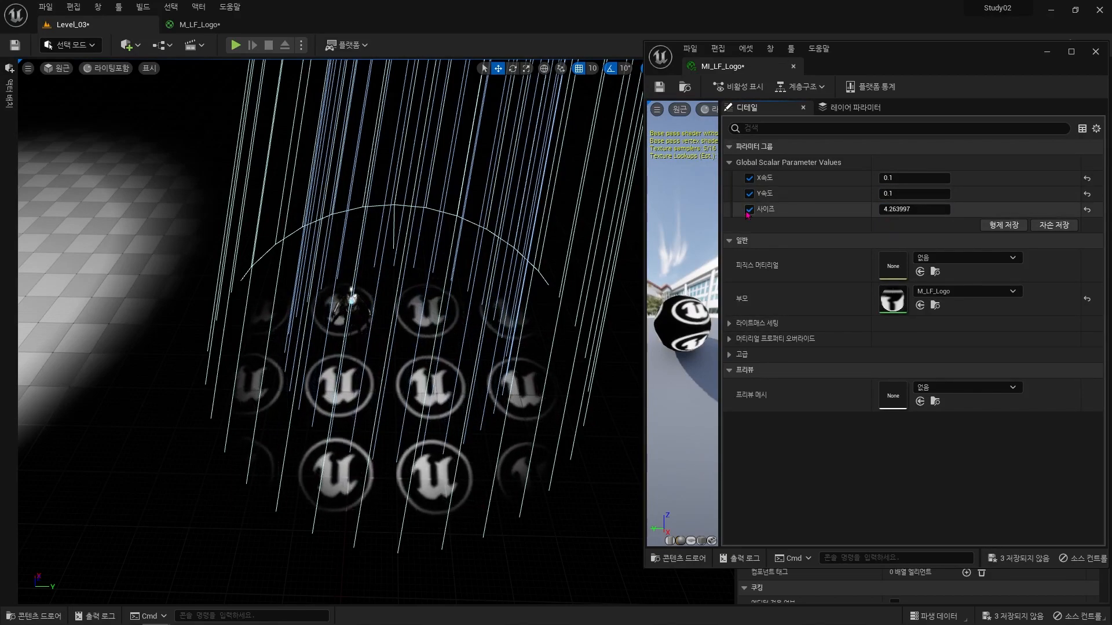
pyautogui.click(1087, 210)
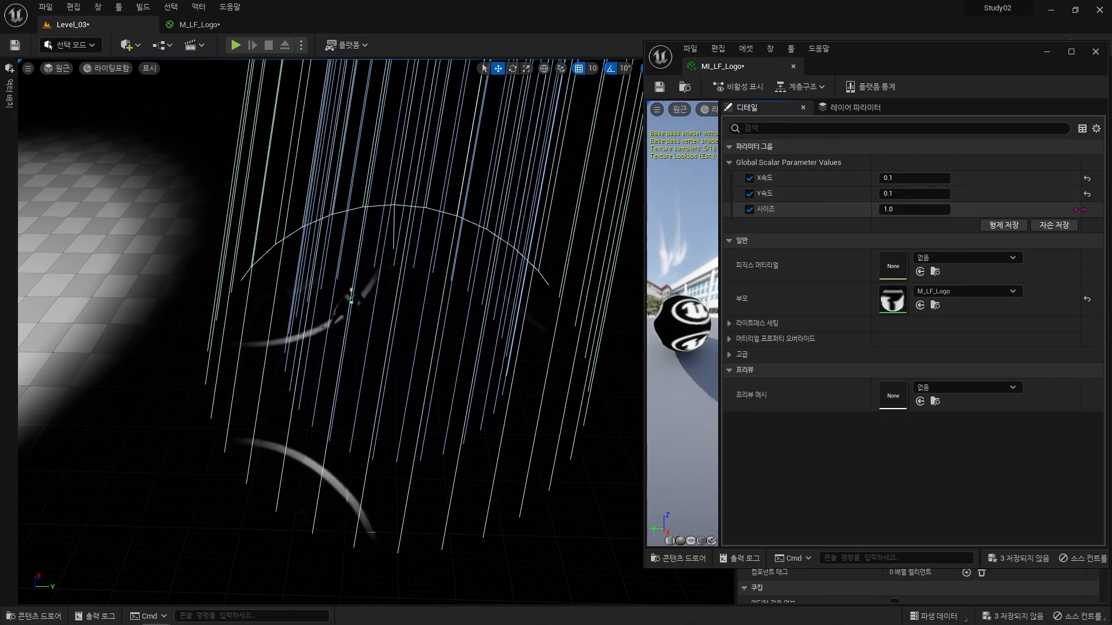
pyautogui.moveTo(928, 212); pyautogui.dragTo(961, 211)
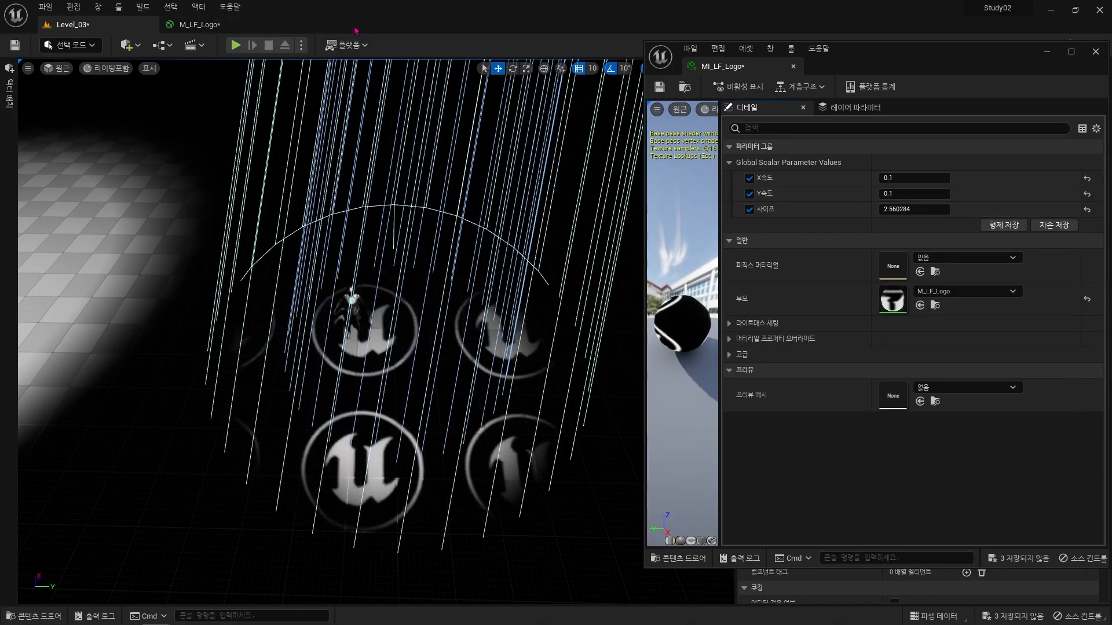
# In the M_LF_Logo graph, disconnect the Panner from the logo Texture Sample's UVs and move the UV node group lower
pyautogui.click(202, 24)
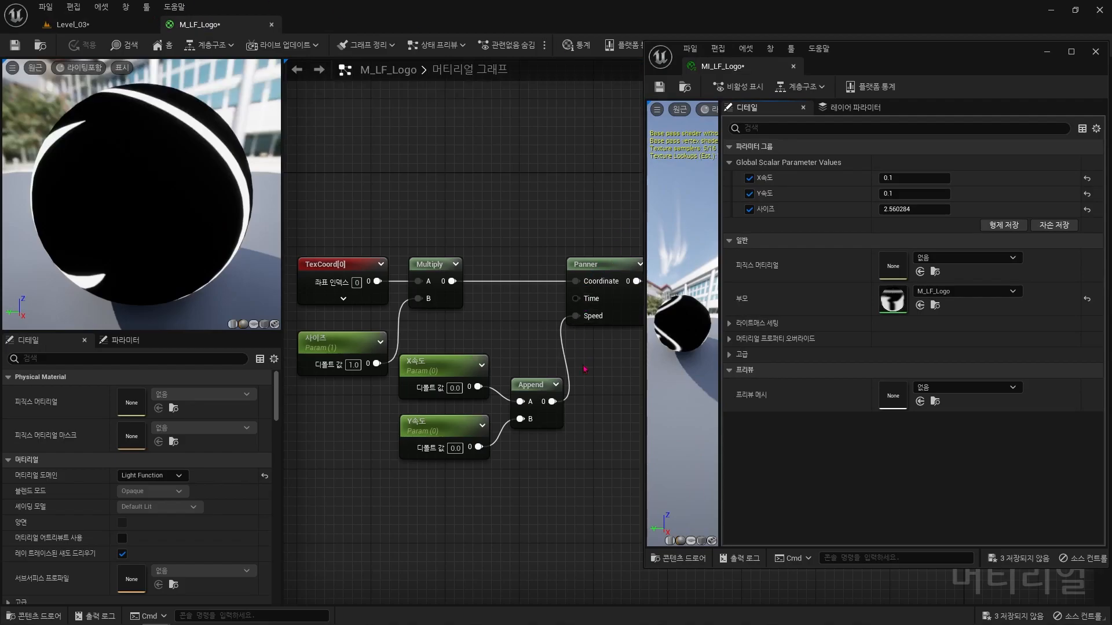
pyautogui.click(1047, 52)
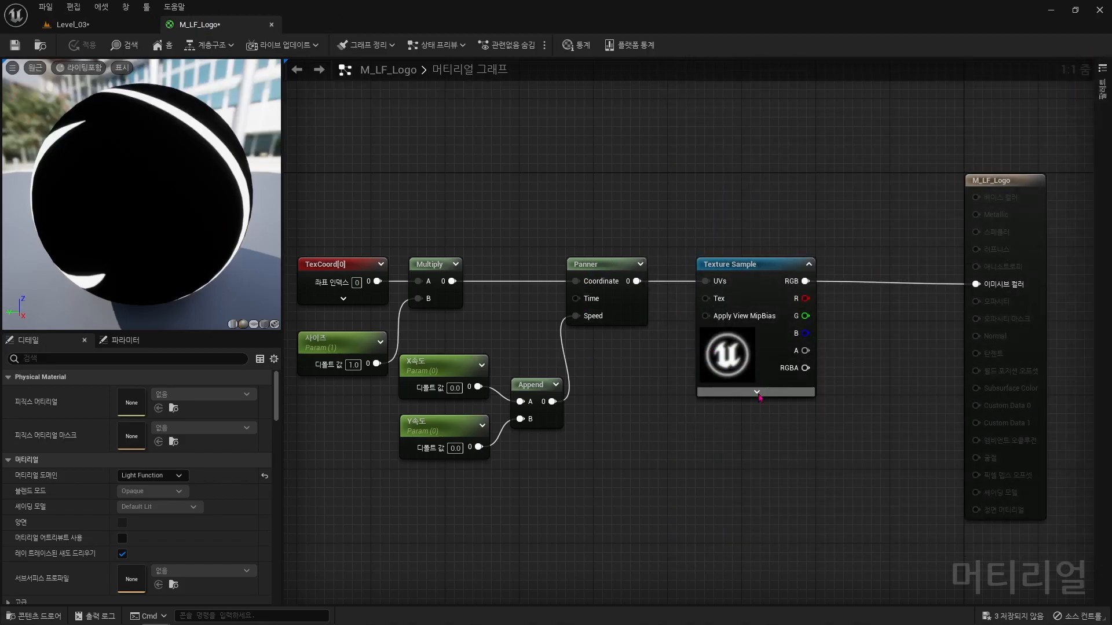
pyautogui.keyDown('alt'); pyautogui.click(704, 282); pyautogui.keyUp('alt')
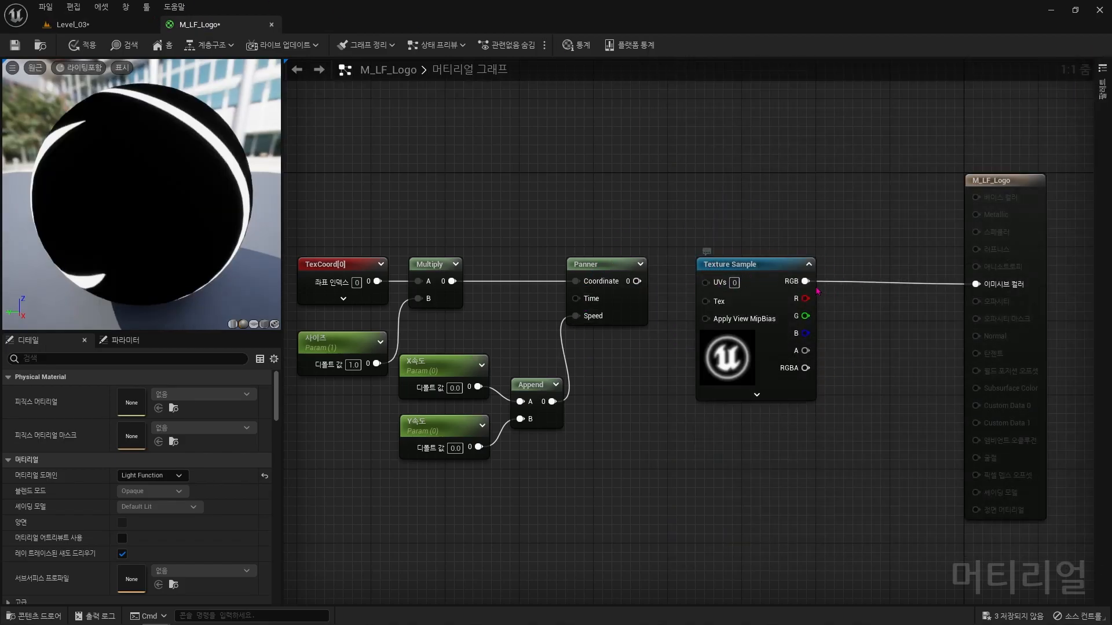
pyautogui.moveTo(619, 223); pyautogui.dragTo(287, 470)
pyautogui.moveTo(440, 423); pyautogui.dragTo(422, 603)
pyautogui.moveTo(712, 477); pyautogui.dragTo(680, 358, button='right')
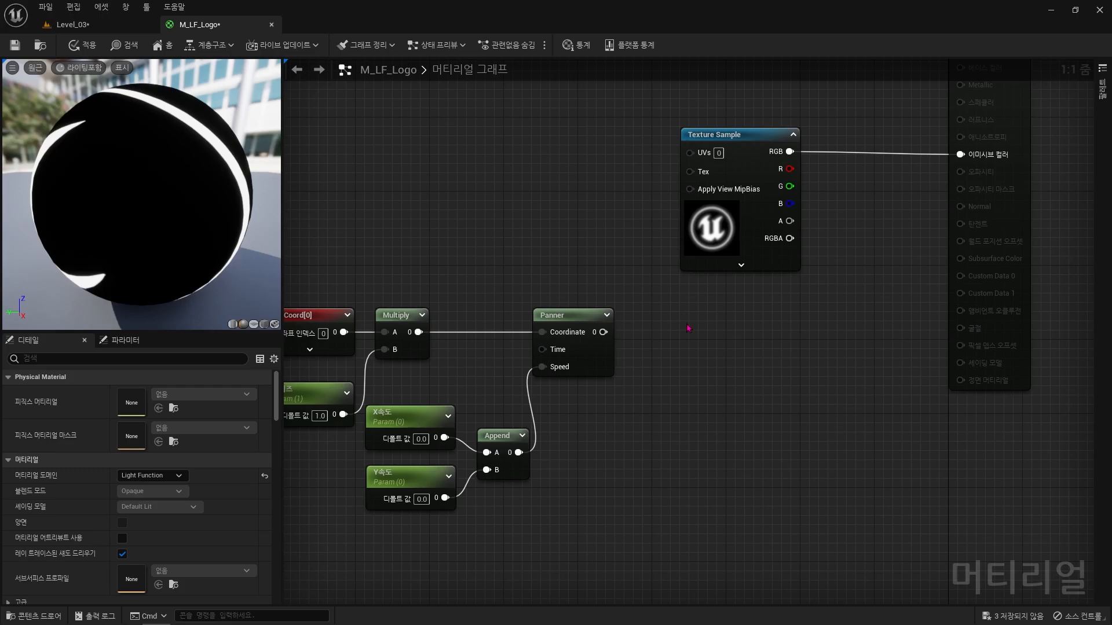
# Add a second Texture Sample below the logo sample and connect the Panner output to its UVs
pyautogui.click(683, 329)
pyautogui.moveTo(711, 338); pyautogui.dragTo(602, 332)
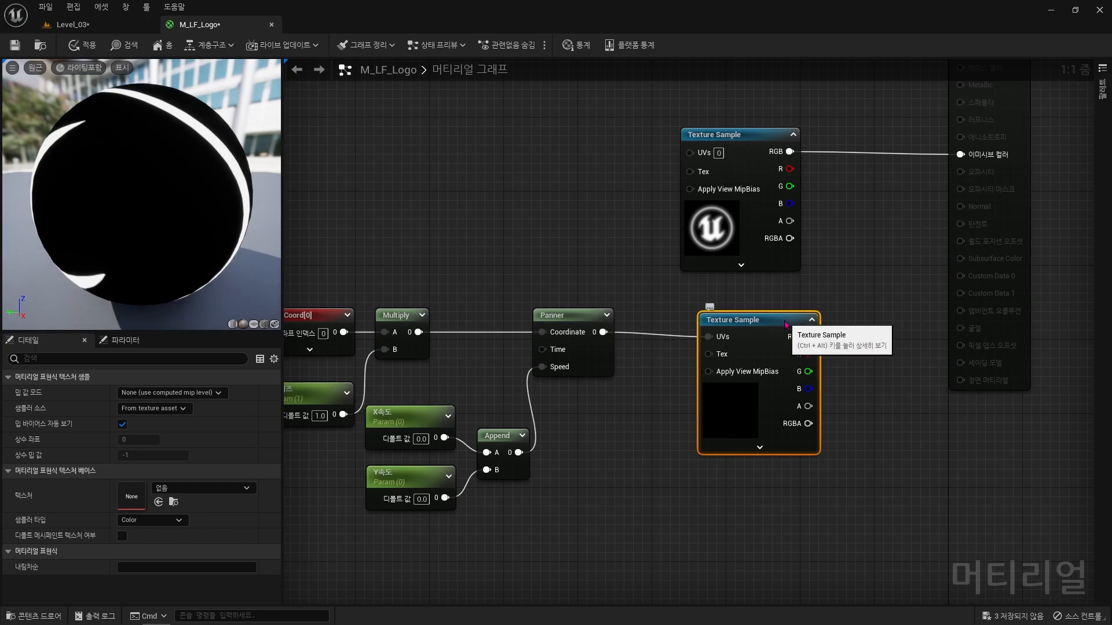
pyautogui.moveTo(717, 319); pyautogui.dragTo(699, 310)
# Search the textures for "noise" and assign TilingNoise05 to the new Texture Sample
pyautogui.click(217, 492)
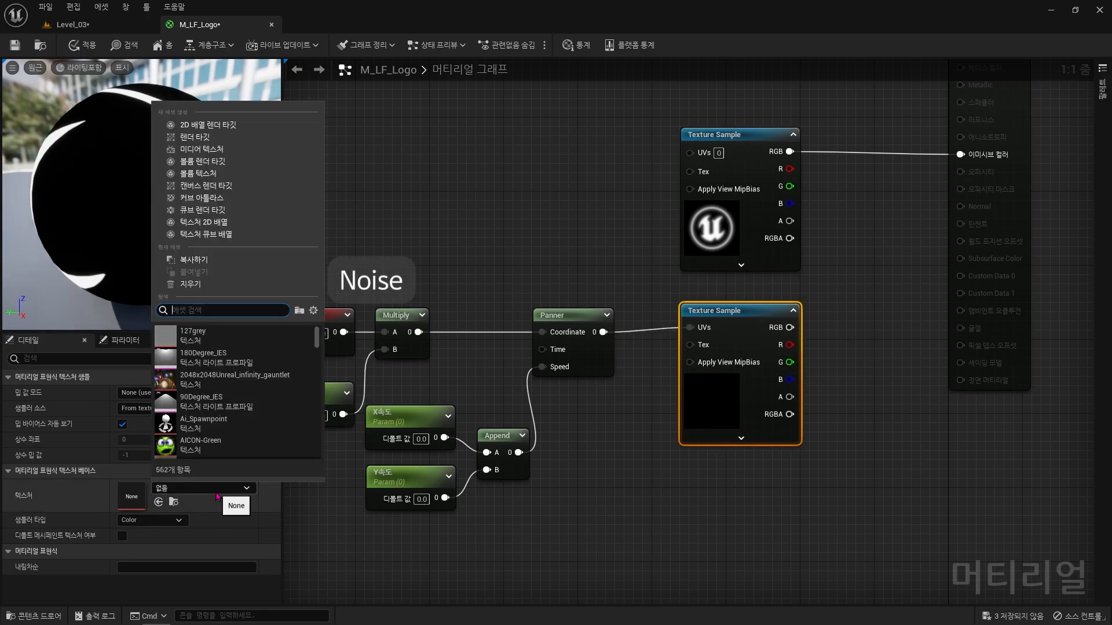
pyautogui.write('noise')
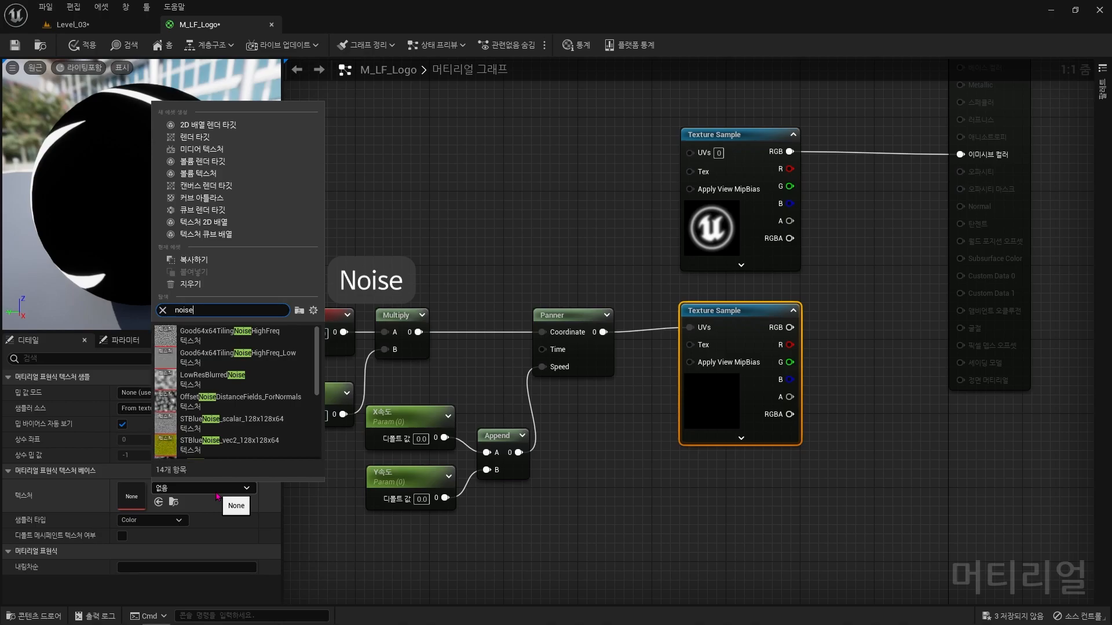
pyautogui.scroll(-5, 293, 410)
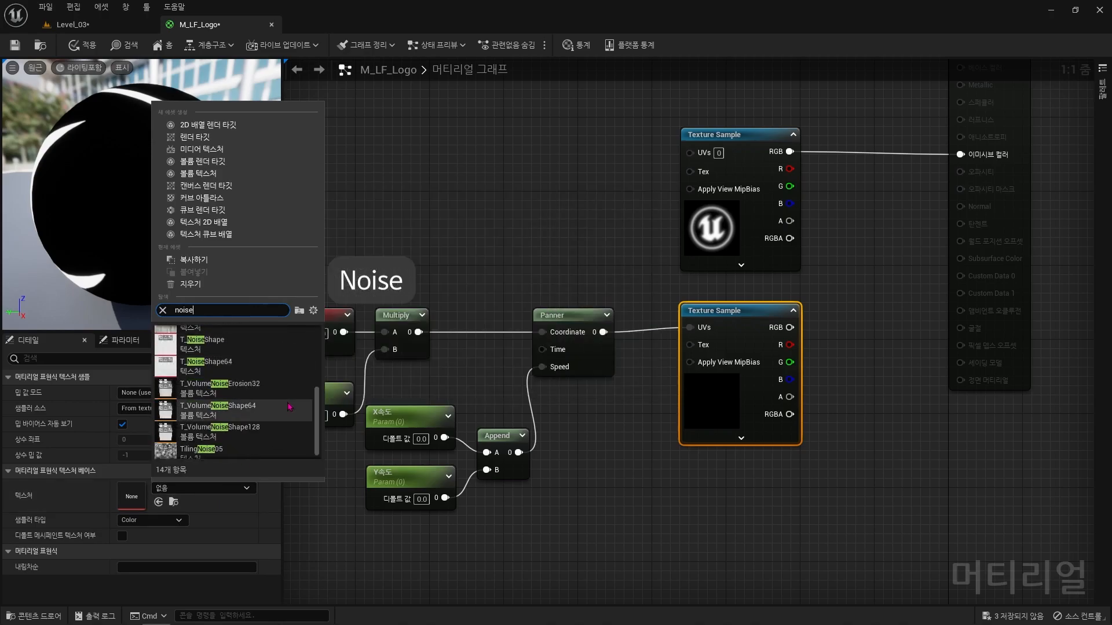
pyautogui.scroll(3, 293, 410)
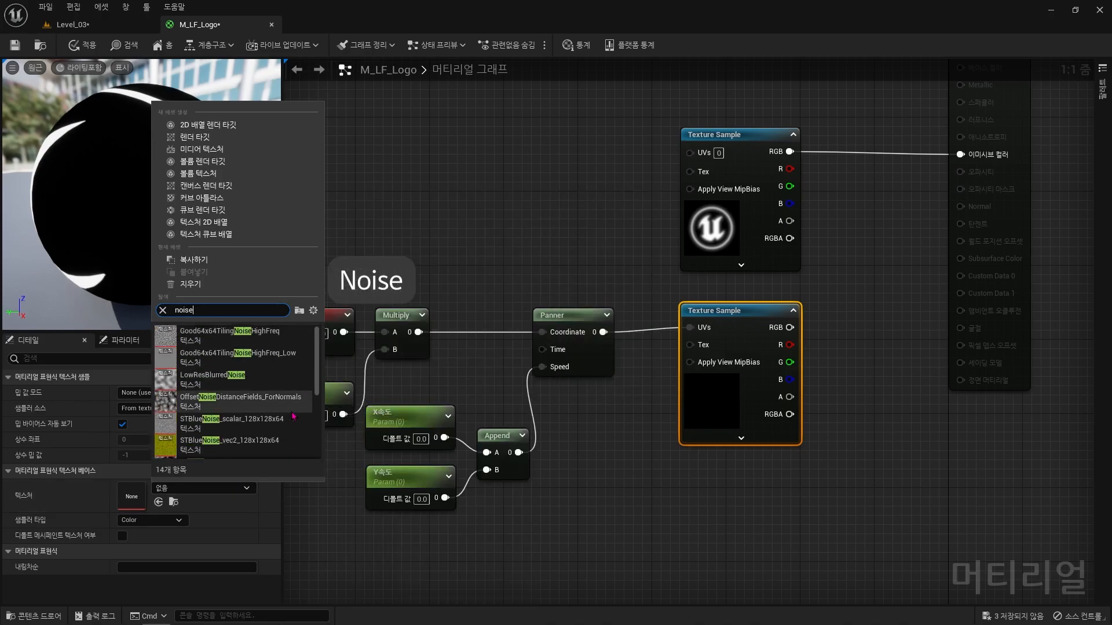
pyautogui.scroll(-3, 292, 415)
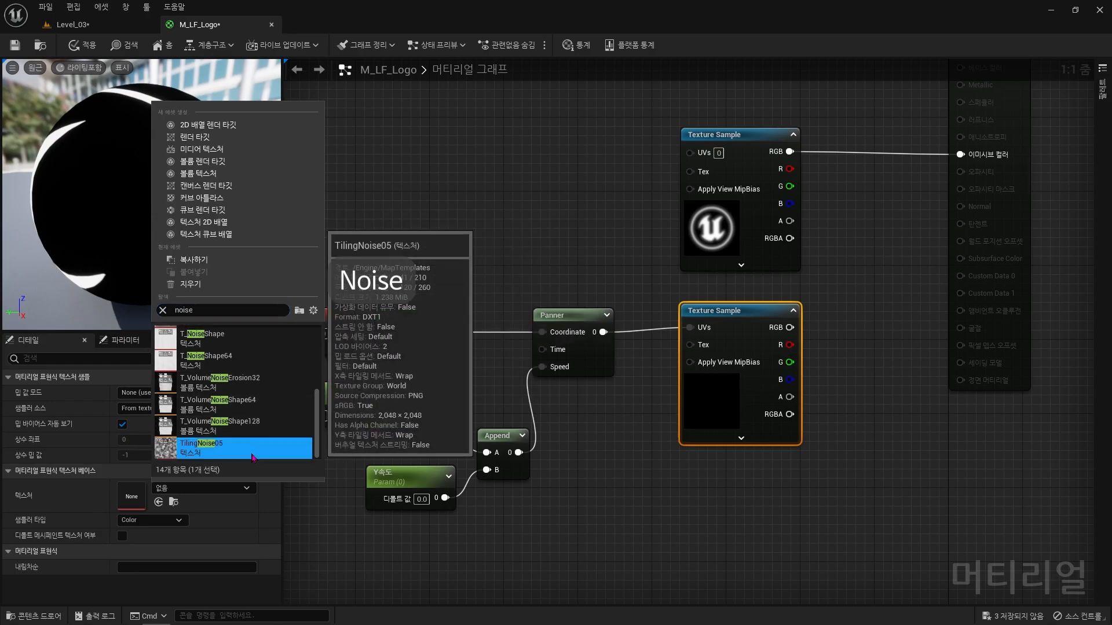
pyautogui.click(256, 451)
pyautogui.click(813, 498)
# Multiply the RGB outputs of the logo and noise samples, connect the result to 이미시브 컬러, and apply the material
pyautogui.moveTo(831, 333); pyautogui.dragTo(748, 381, button='right')
pyautogui.click(721, 212)
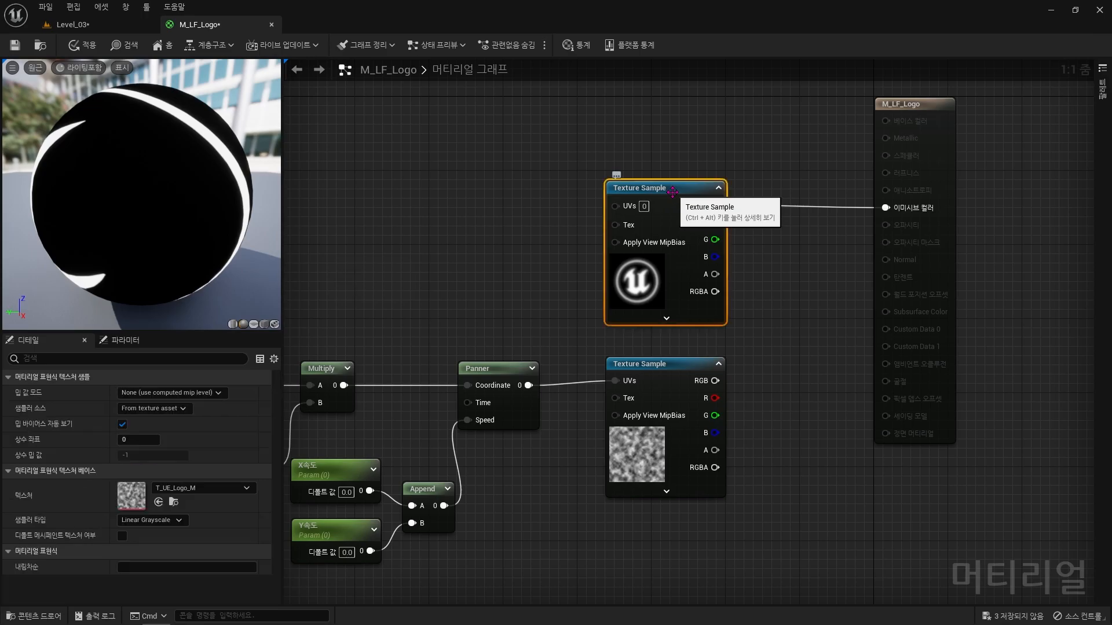
pyautogui.click(673, 361)
pyautogui.click(793, 281)
pyautogui.moveTo(715, 205); pyautogui.dragTo(801, 297)
pyautogui.moveTo(715, 381); pyautogui.dragTo(885, 207)
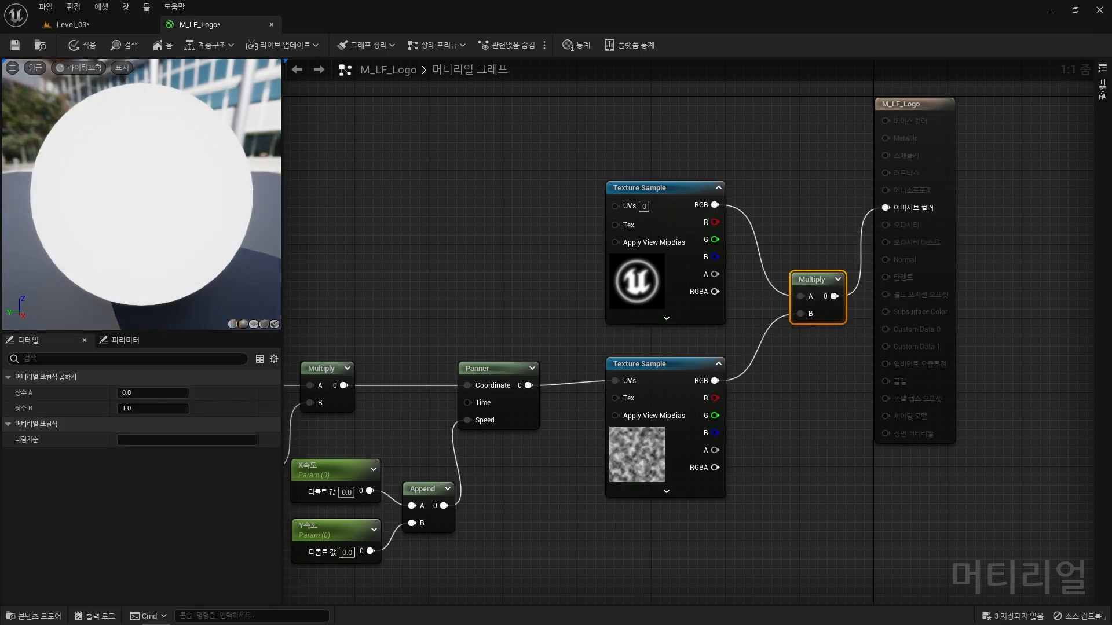
pyautogui.moveTo(885, 207); pyautogui.dragTo(927, 173, button='right')
pyautogui.click(82, 45)
pyautogui.moveTo(737, 408); pyautogui.dragTo(883, 394, button='right')
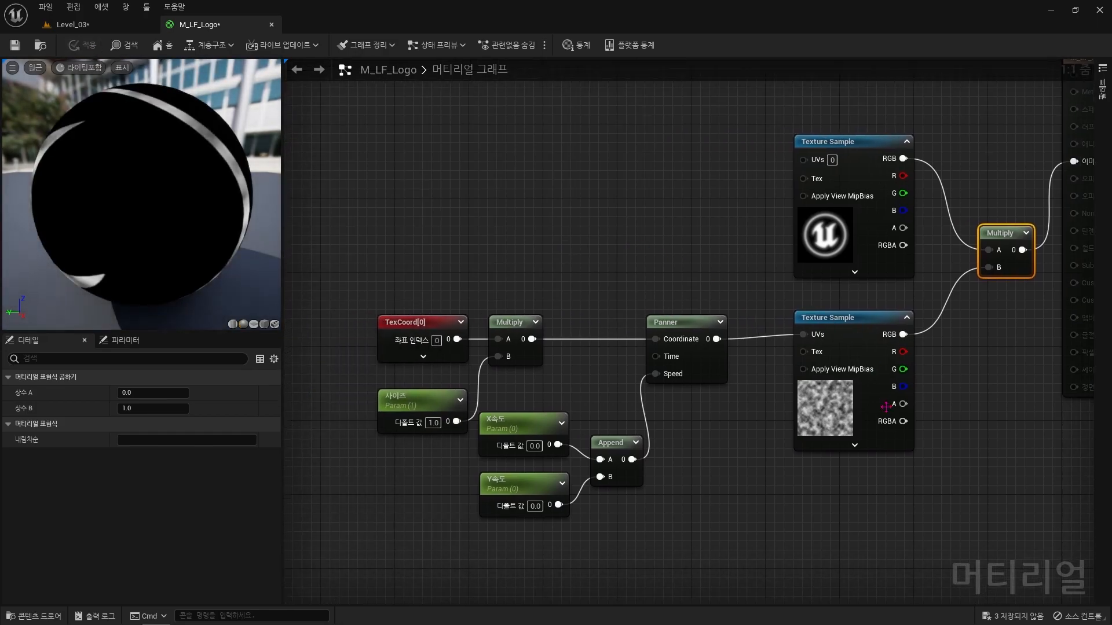
pyautogui.moveTo(863, 531); pyautogui.dragTo(871, 507)
pyautogui.click(920, 476)
pyautogui.moveTo(926, 464); pyautogui.dragTo(866, 512, button='right')
# Return to Level_03 with the MI_LF_Logo window beside the viewport, and enlarge that window downward to check the noisy logo projection
pyautogui.moveTo(836, 337); pyautogui.dragTo(721, 118)
pyautogui.click(706, 117)
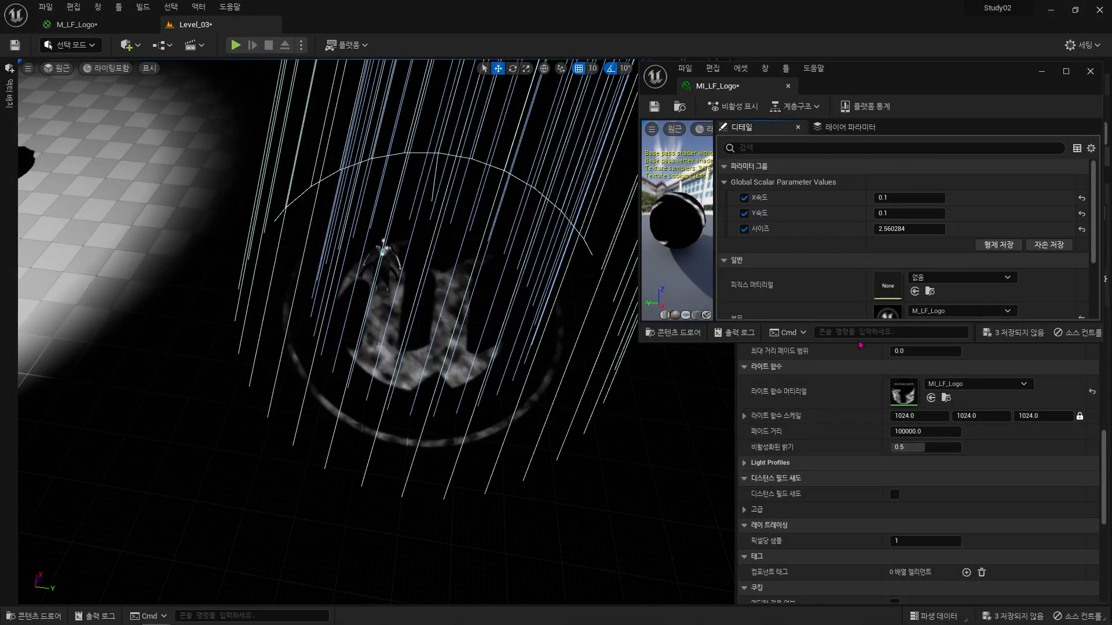
pyautogui.moveTo(855, 342); pyautogui.dragTo(789, 606)
pyautogui.moveTo(395, 393); pyautogui.dragTo(399, 394, button='right')
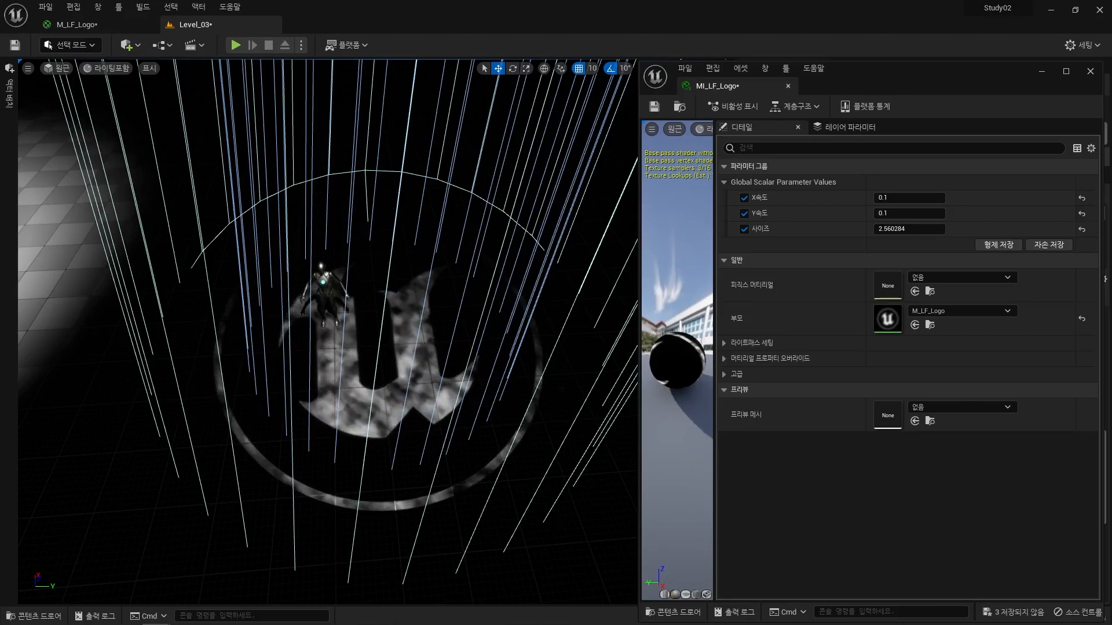
# Lower 사이즈 in MI_LF_Logo to about 1.94 to enlarge the noise pattern
pyautogui.click(910, 198)
pyautogui.moveTo(909, 229)
pyautogui.mouseDown()
pyautogui.moveTo(932, 228)
pyautogui.moveTo(920, 219)
pyautogui.mouseUp()
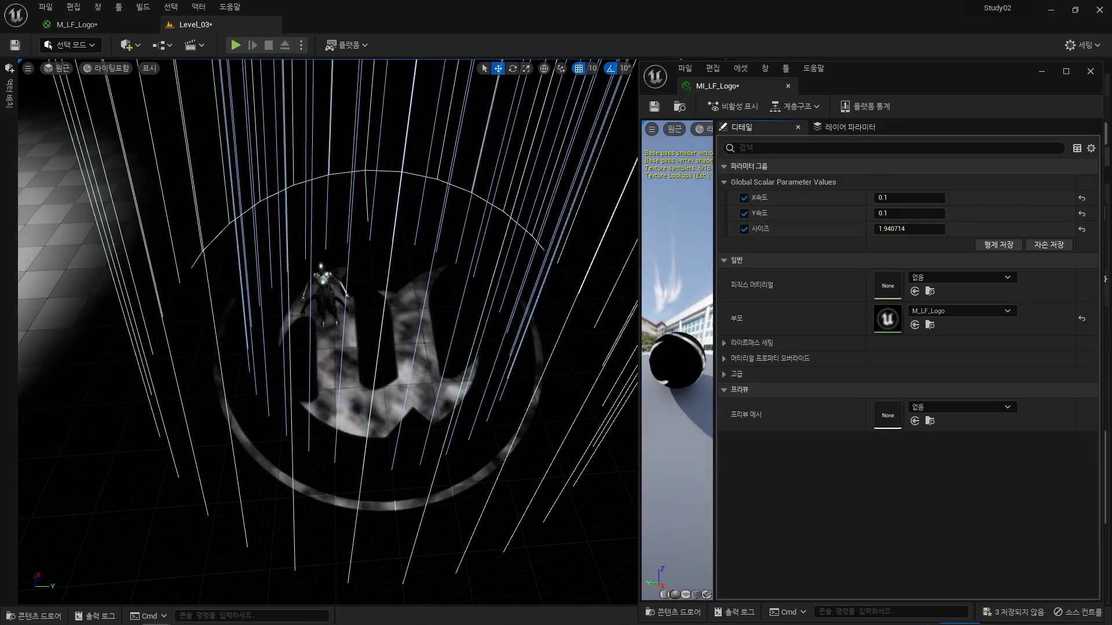
pyautogui.moveTo(370, 325); pyautogui.dragTo(353, 300, button='right')
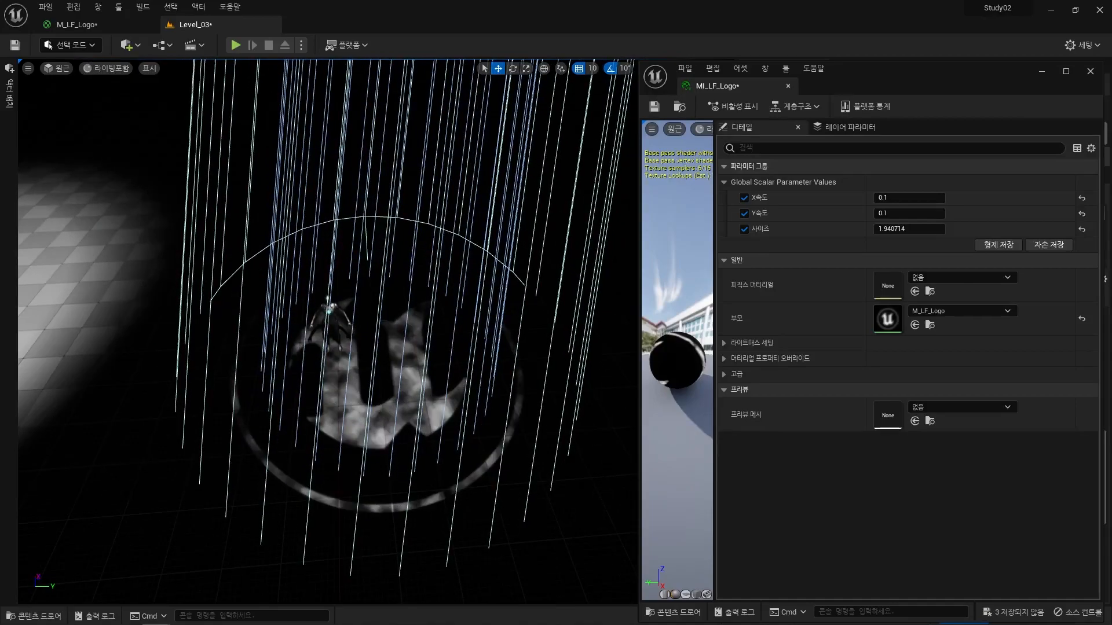
# Move the output node of the M_LF_Logo material farther from the Multiply node to make room between them
pyautogui.rightClick(525, 301)
pyautogui.click(918, 85)
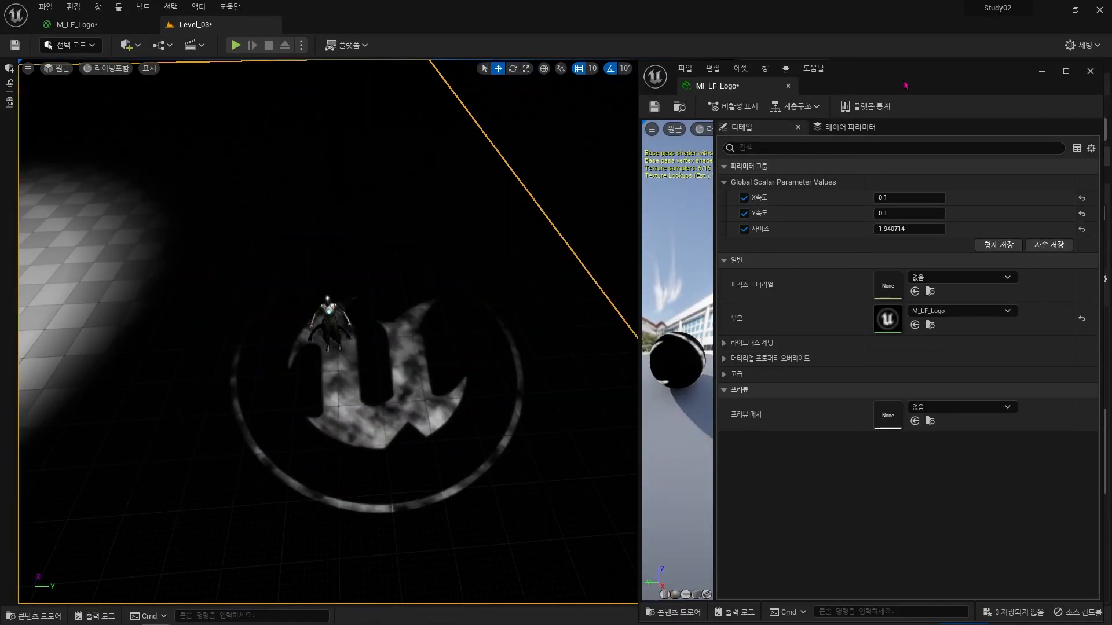
pyautogui.click(100, 25)
pyautogui.click(1084, 75)
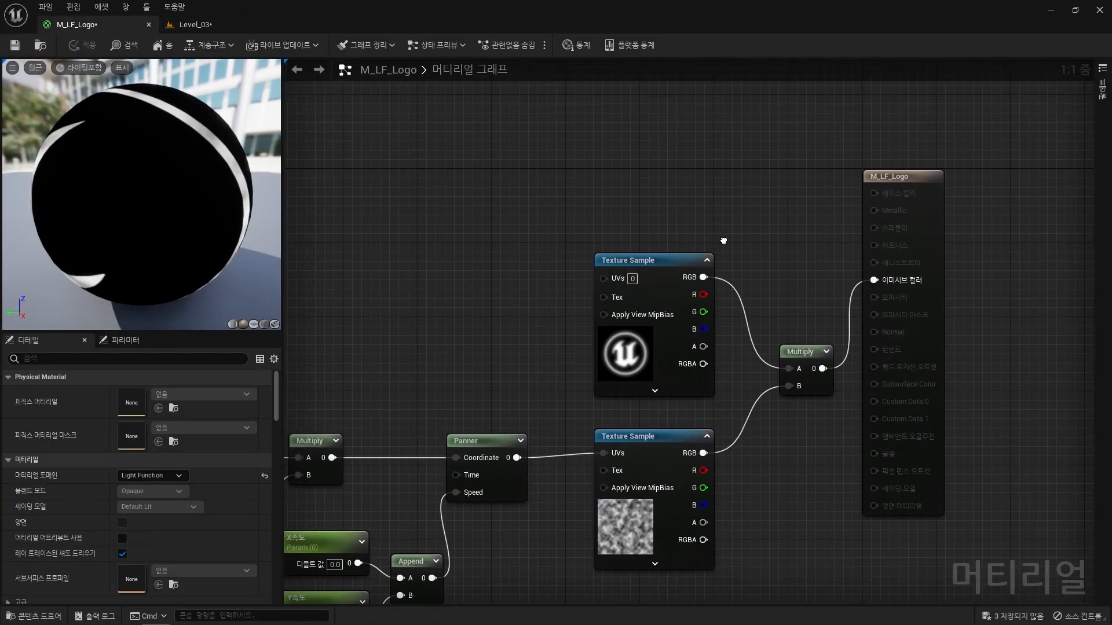
pyautogui.moveTo(848, 194); pyautogui.dragTo(748, 177)
pyautogui.click(705, 156)
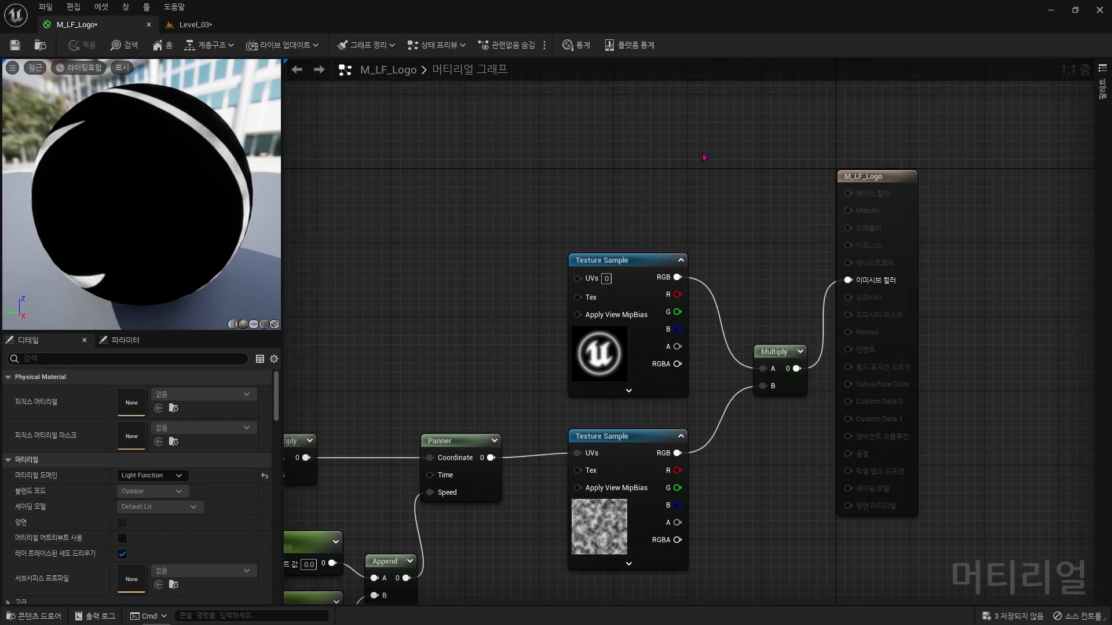
pyautogui.moveTo(862, 177); pyautogui.dragTo(927, 176)
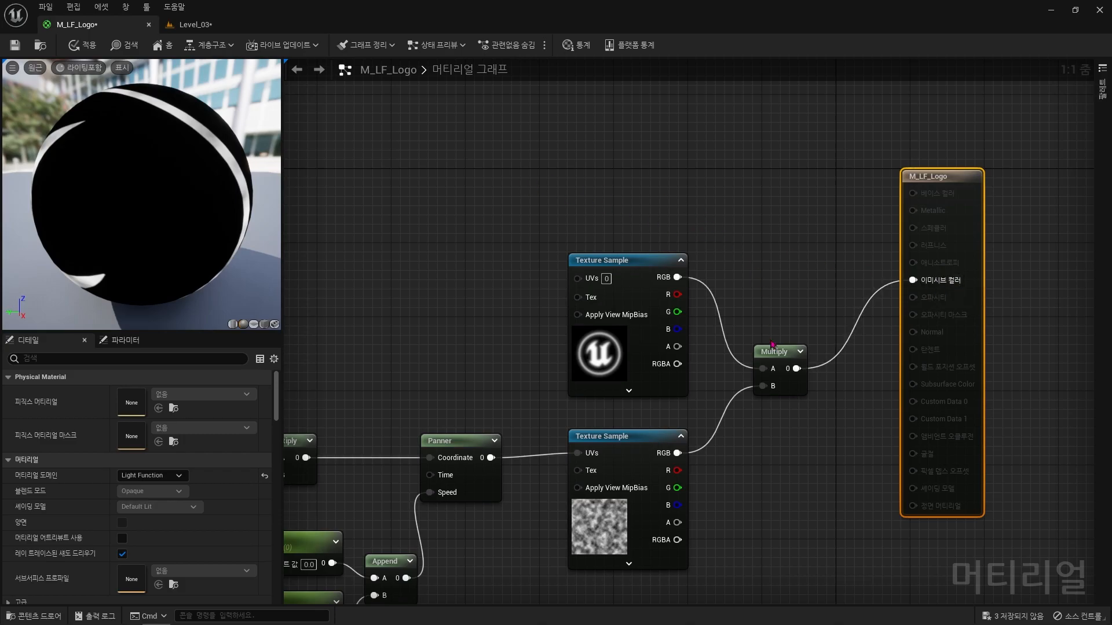
pyautogui.click(705, 520)
pyautogui.moveTo(704, 519); pyautogui.dragTo(671, 519, button='right')
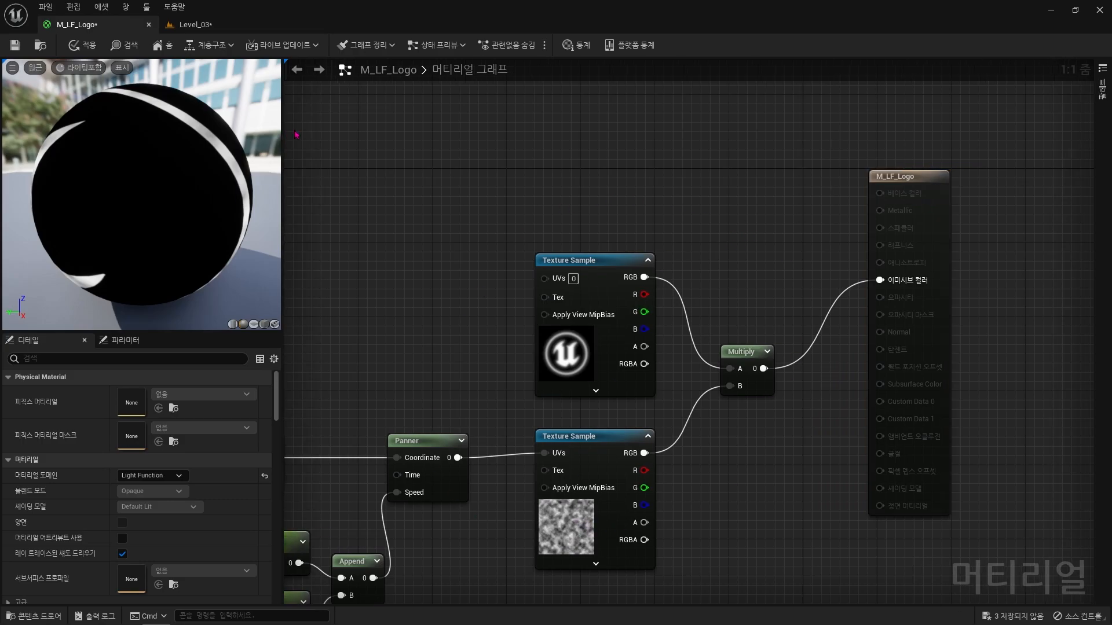
# Set the light color of SpotLight2 in Level_03 to yellow
pyautogui.click(255, 25)
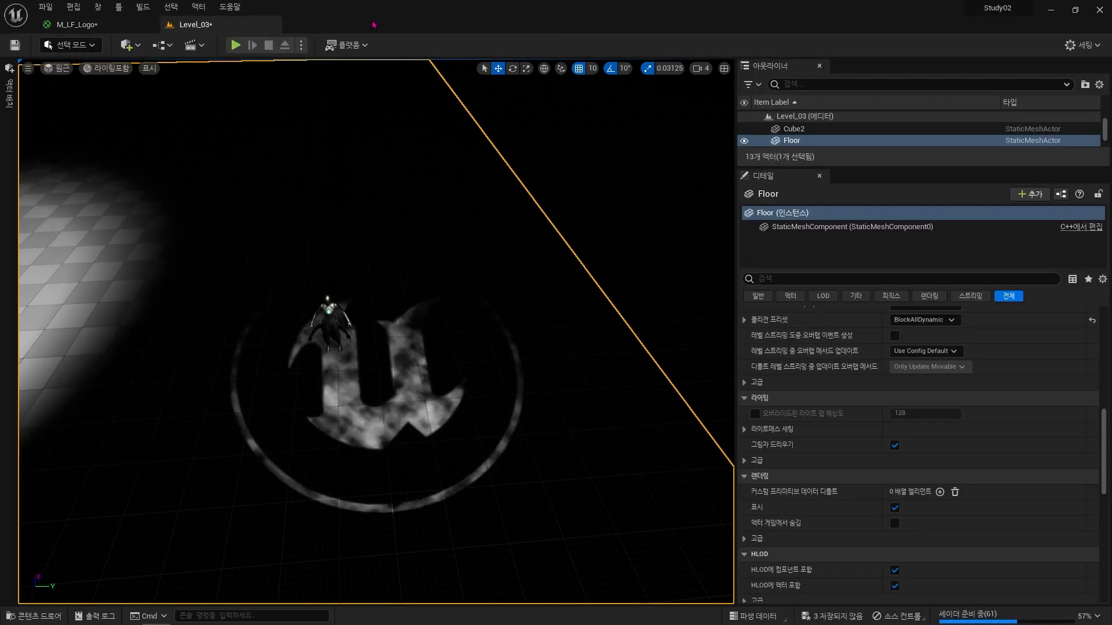
pyautogui.scroll(10, 935, 348)
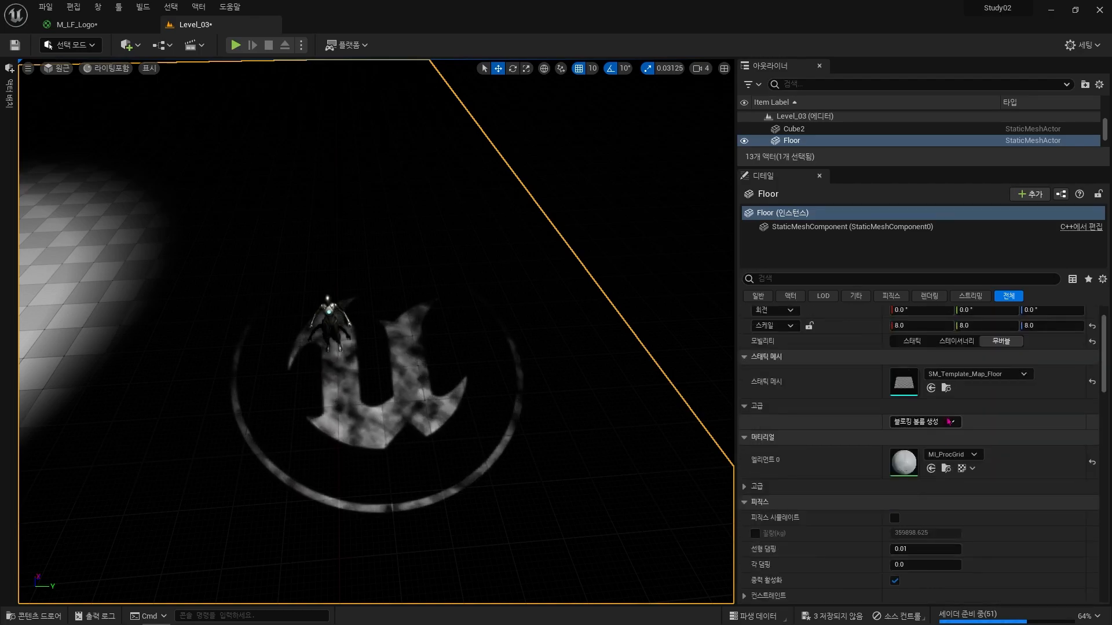
pyautogui.scroll(-3, 840, 130)
pyautogui.click(816, 141)
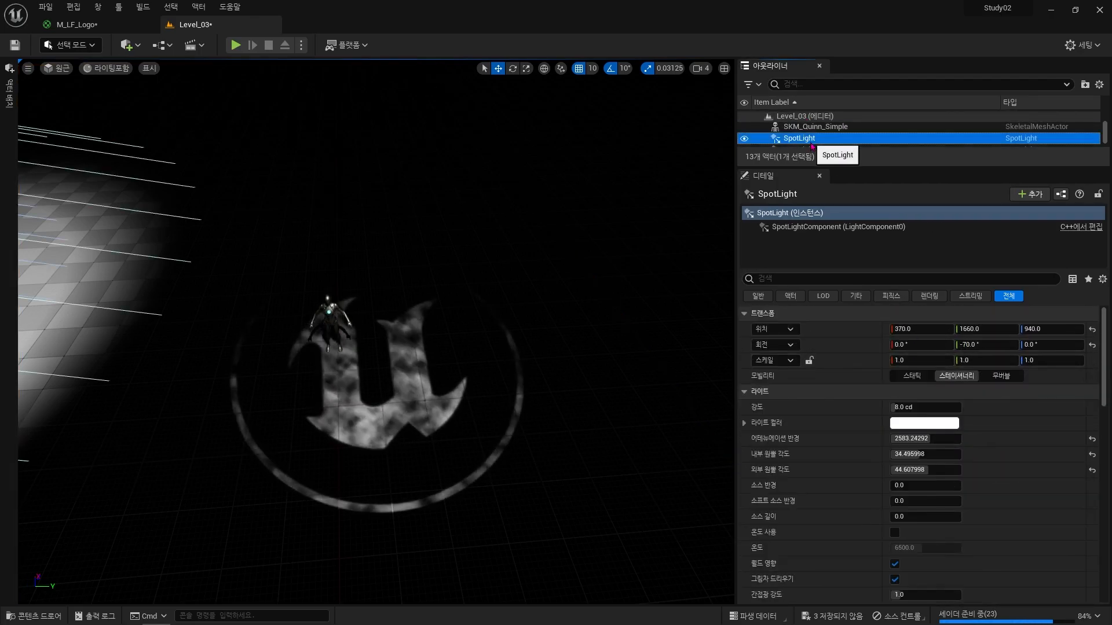
pyautogui.click(924, 424)
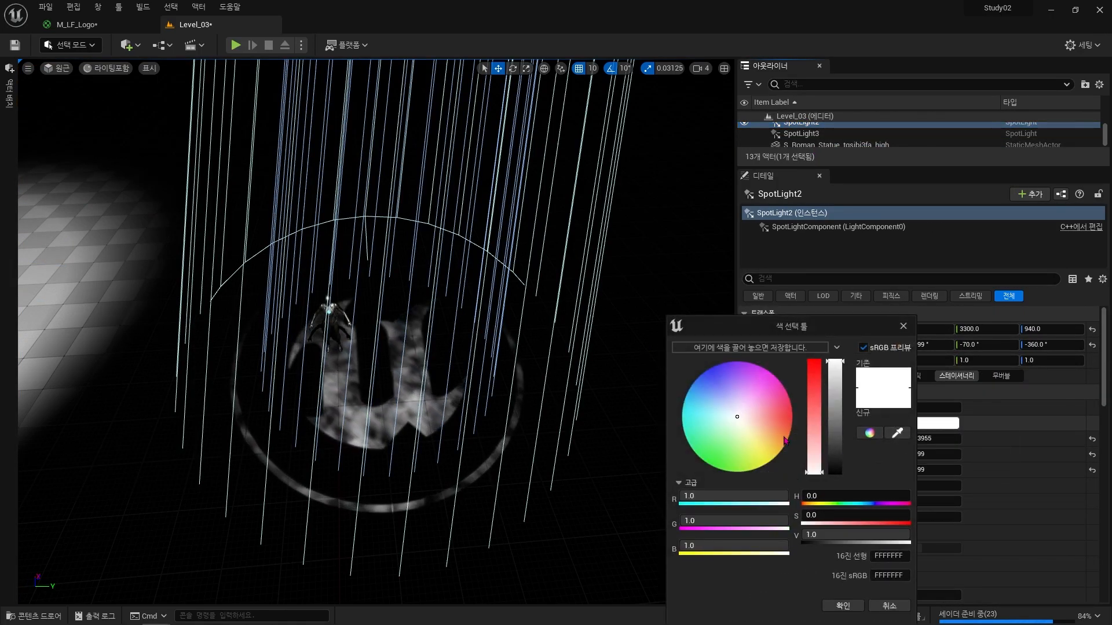
pyautogui.moveTo(781, 431)
pyautogui.mouseDown()
pyautogui.moveTo(776, 388)
pyautogui.moveTo(741, 364)
pyautogui.moveTo(693, 371)
pyautogui.moveTo(688, 403)
pyautogui.moveTo(701, 440)
pyautogui.moveTo(734, 454)
pyautogui.moveTo(763, 444)
pyautogui.moveTo(727, 457)
pyautogui.moveTo(778, 429)
pyautogui.moveTo(747, 374)
pyautogui.moveTo(716, 454)
pyautogui.moveTo(727, 460)
pyautogui.moveTo(759, 455)
pyautogui.moveTo(787, 424)
pyautogui.mouseUp()
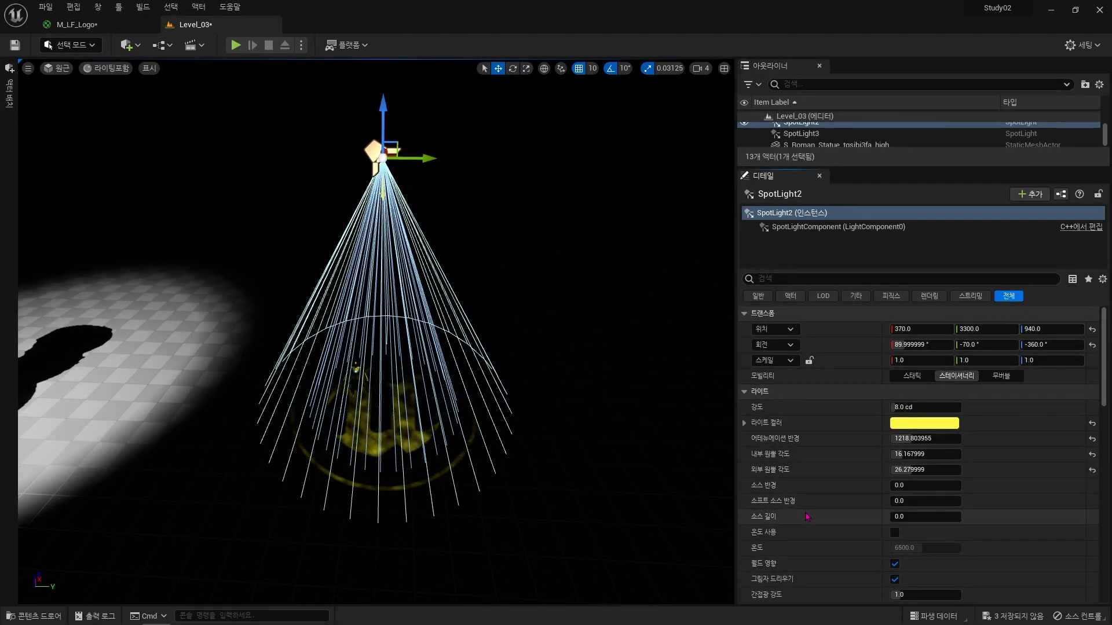
# Add a Rect Light to the level in the dark area beyond the yellow logo spotlight
pyautogui.moveTo(464, 325); pyautogui.dragTo(555, 316, button='right')
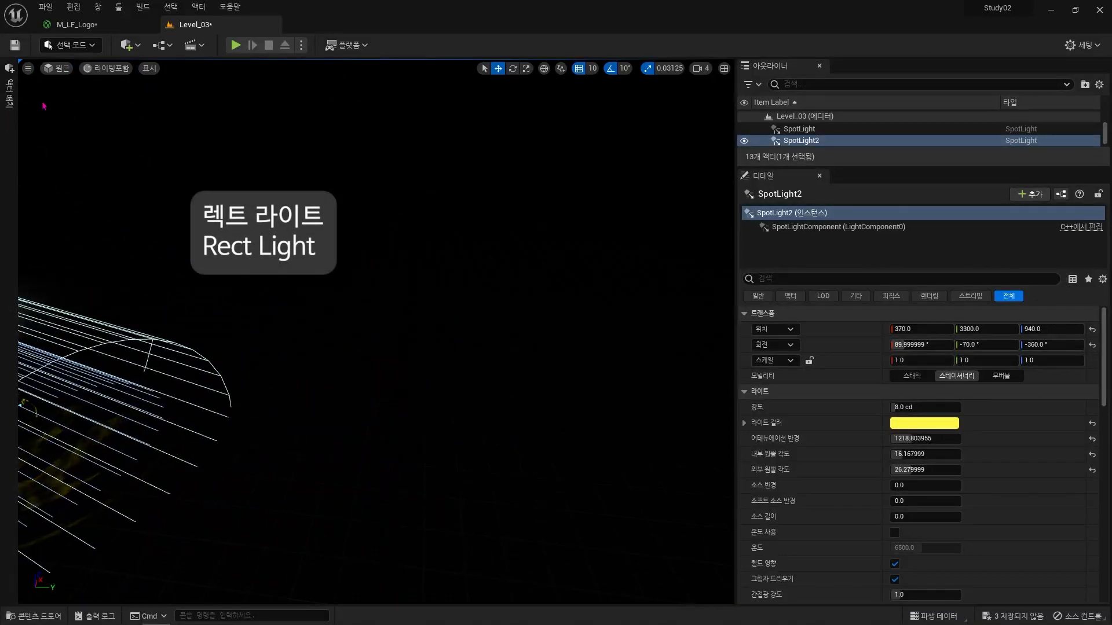
pyautogui.click(12, 103)
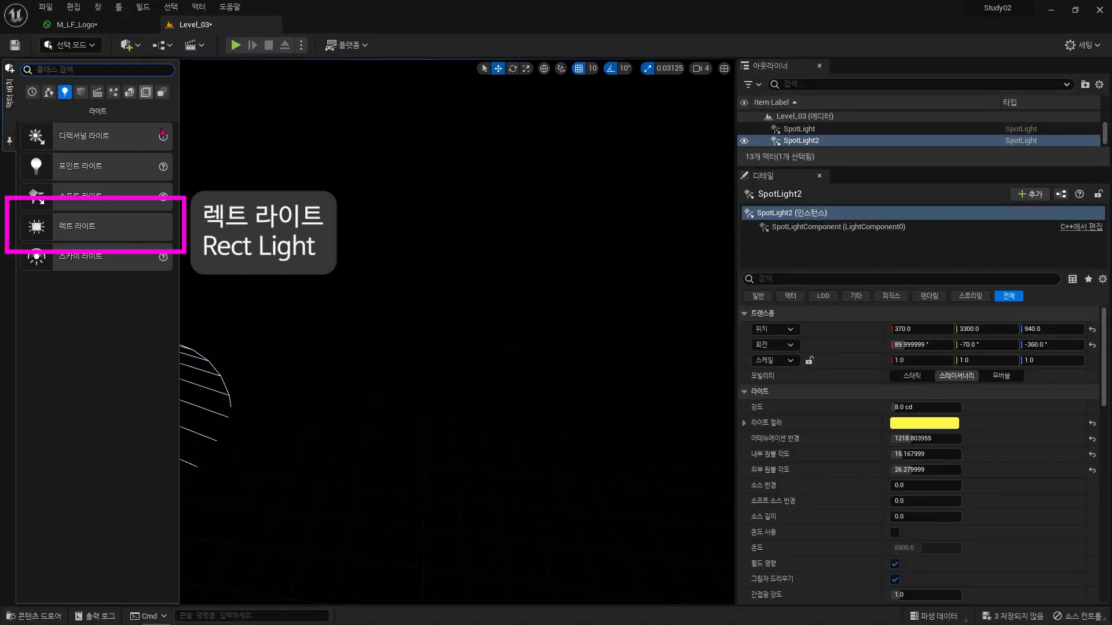
pyautogui.moveTo(113, 232); pyautogui.dragTo(497, 452)
pyautogui.moveTo(497, 451); pyautogui.dragTo(596, 469, button='right')
# Move the floor along Y to 2130 so it lies beneath the Rect Light, and position the light at Y 4970
pyautogui.click(364, 462)
pyautogui.press('f')
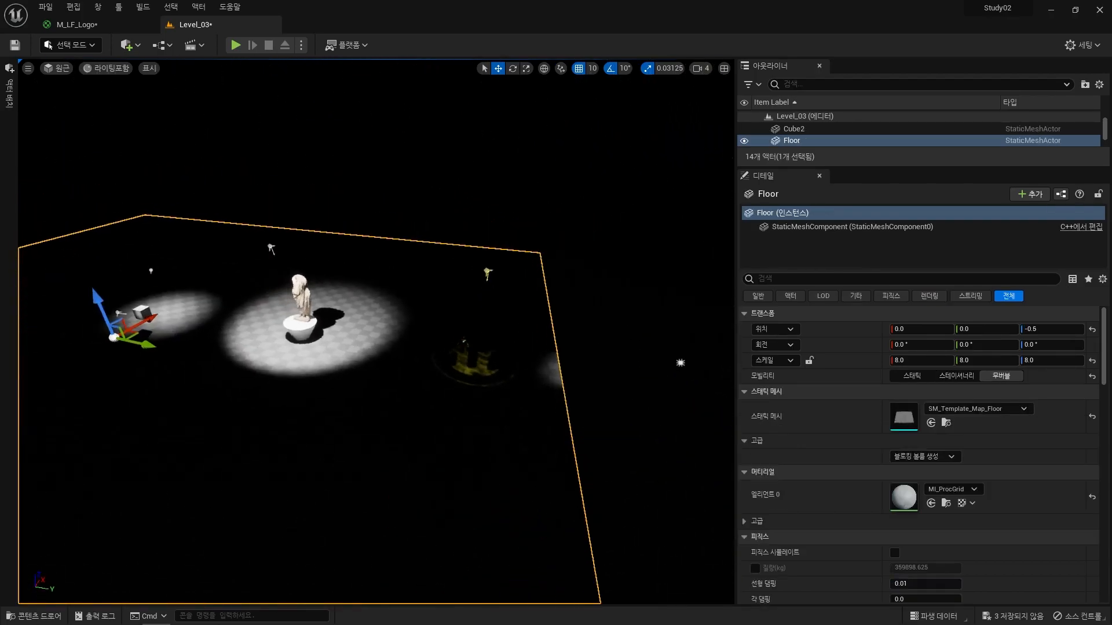
pyautogui.click(599, 334)
pyautogui.press('f')
pyautogui.moveTo(521, 353); pyautogui.dragTo(524, 325, button='right')
pyautogui.moveTo(450, 367); pyautogui.dragTo(674, 368)
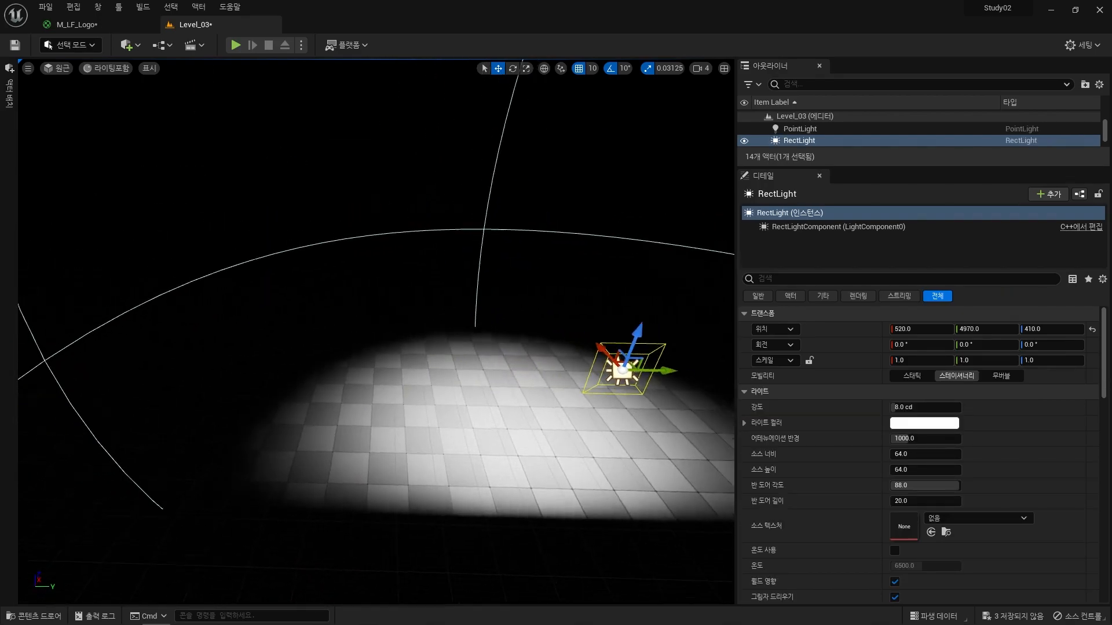
# Rotate the Rect Light to -90° so it points straight down at the floor, and save all changes
pyautogui.moveTo(675, 368); pyautogui.dragTo(472, 285, button='right')
pyautogui.press('e')
pyautogui.moveTo(485, 232); pyautogui.dragTo(457, 296)
pyautogui.moveTo(438, 296); pyautogui.dragTo(373, 316, button='right')
pyautogui.press('s')
pyautogui.press('d')
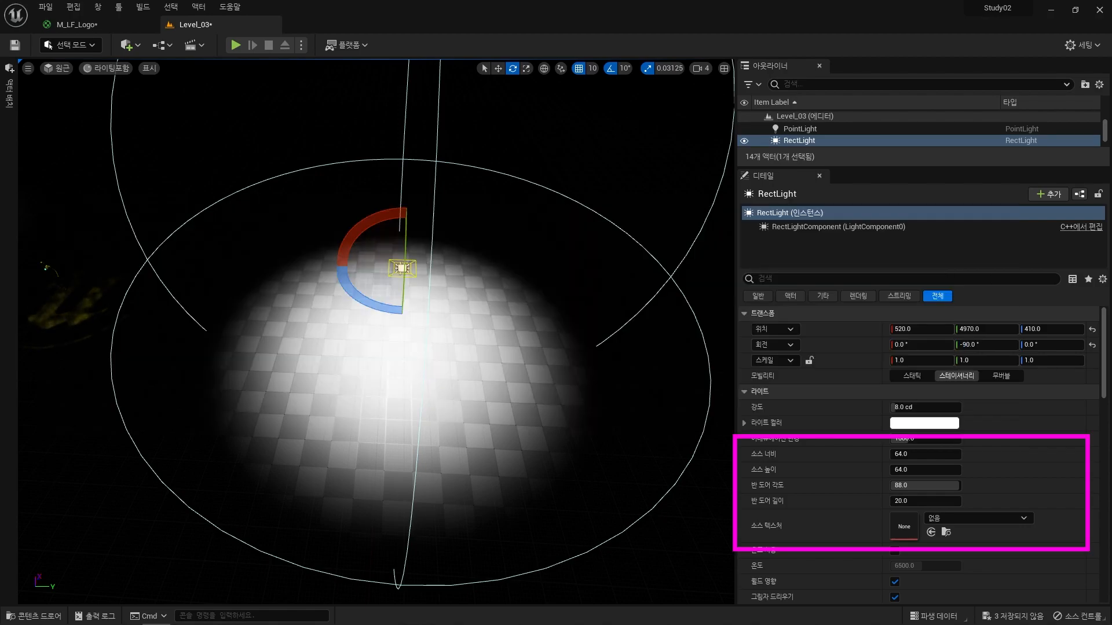
pyautogui.hotkey('ctrl', 'shift', 's')
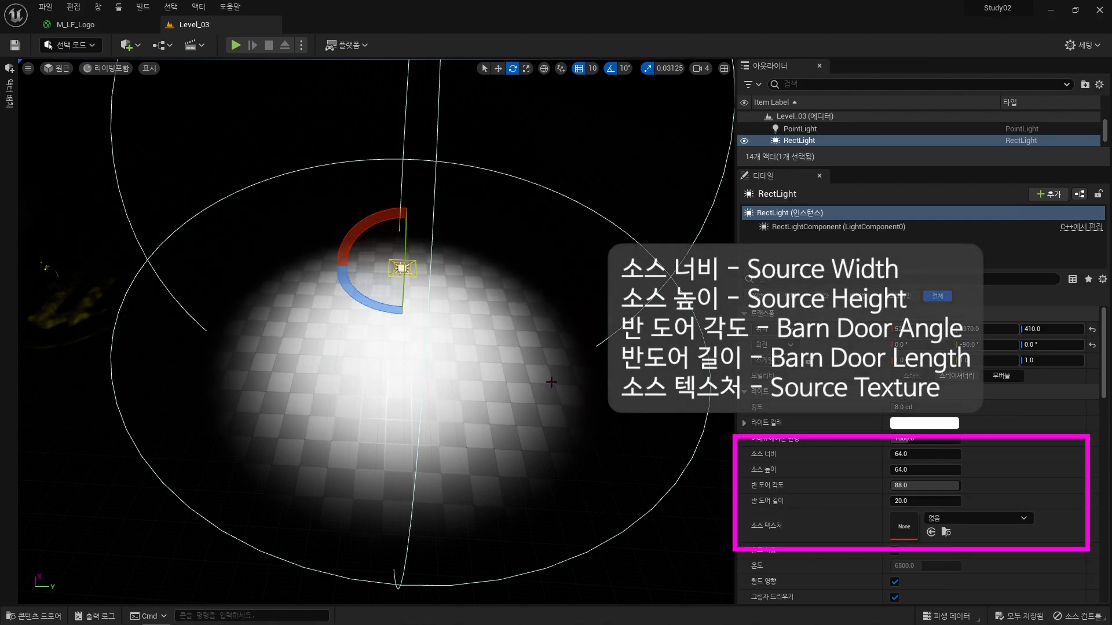
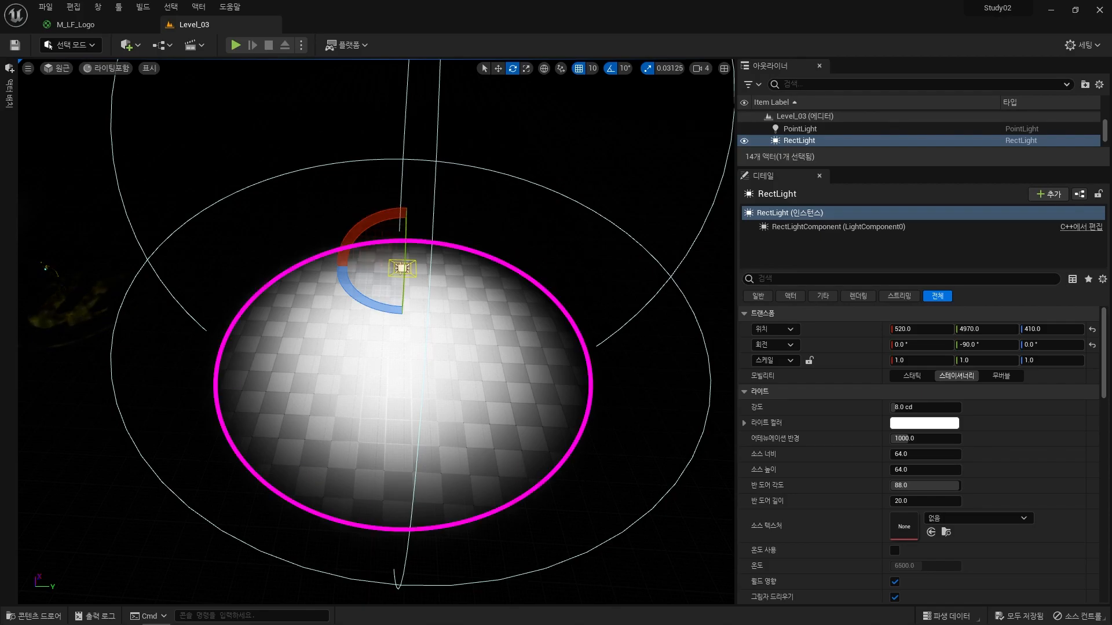
# Set the Rect Light's source width and height to 100, barn door length to about 403.27 and barn door angle to 30.4
pyautogui.click(929, 457)
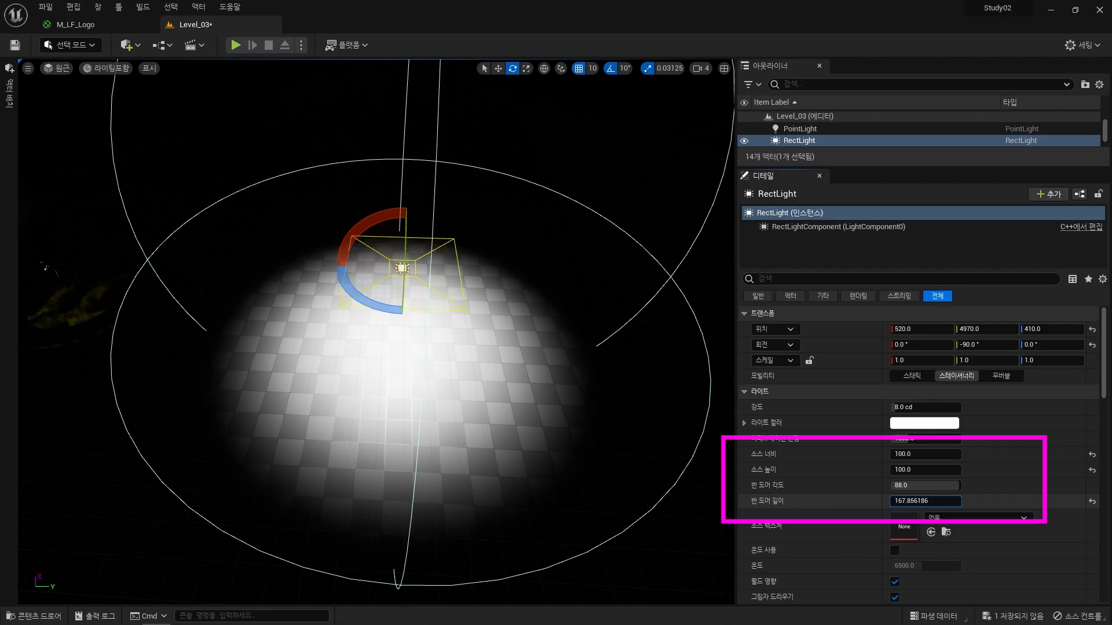
pyautogui.moveTo(943, 485); pyautogui.dragTo(901, 485)
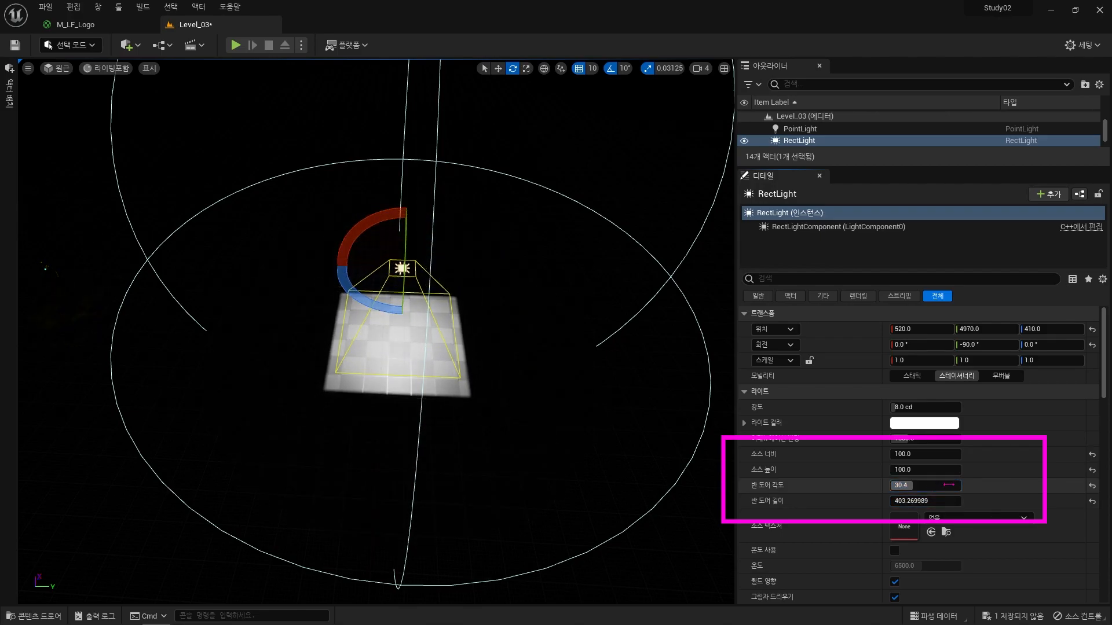
pyautogui.press('w')
pyautogui.moveTo(416, 304)
pyautogui.mouseDown(button='right')
pyautogui.moveTo(408, 292)
pyautogui.moveTo(434, 249)
pyautogui.moveTo(458, 250)
pyautogui.moveTo(445, 258)
pyautogui.mouseUp(button='right')
pyautogui.press('a')
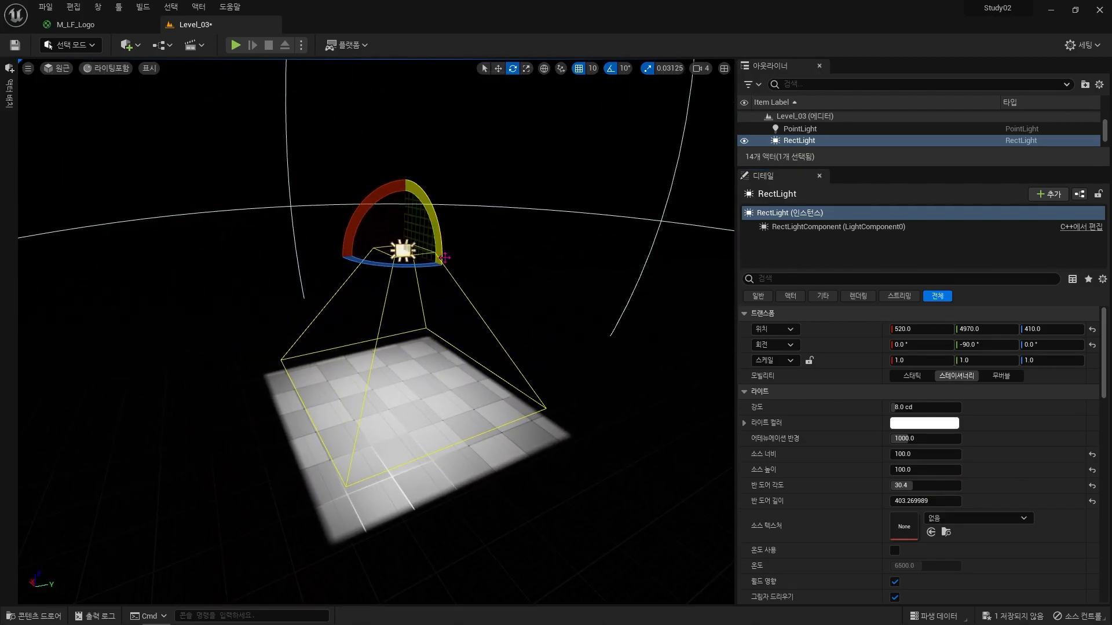
# Raise the Rect Light to Z 830 and set its intensity to 160 cd, barn door length to about 967.79 and barn door angle to 19.6
pyautogui.press('w')
pyautogui.moveTo(399, 205); pyautogui.dragTo(436, 75)
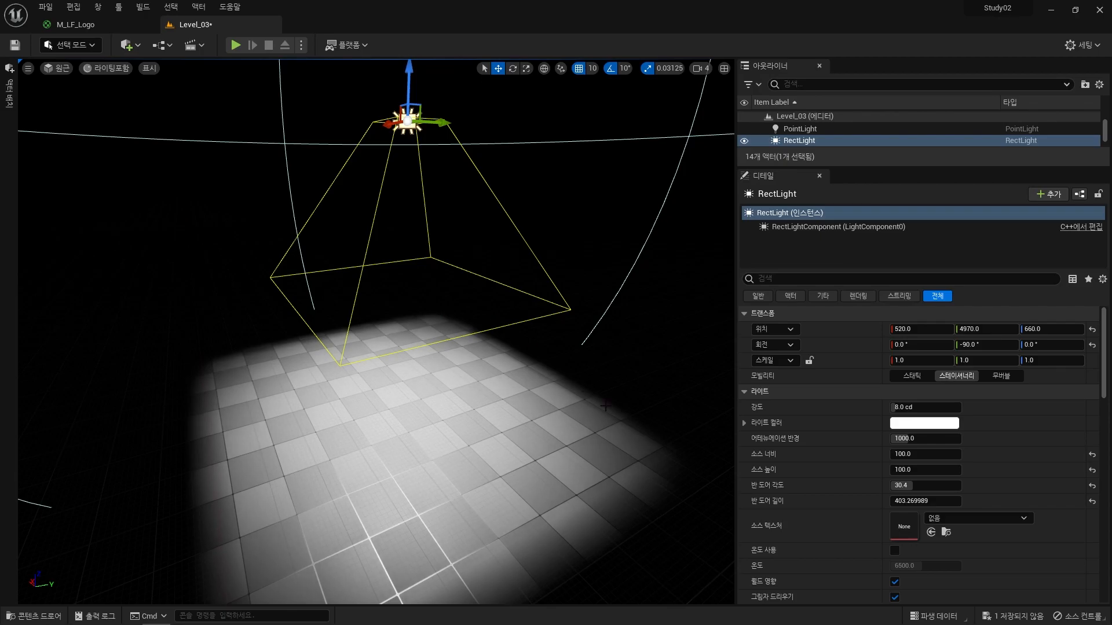
pyautogui.scroll(-4, 376, 332)
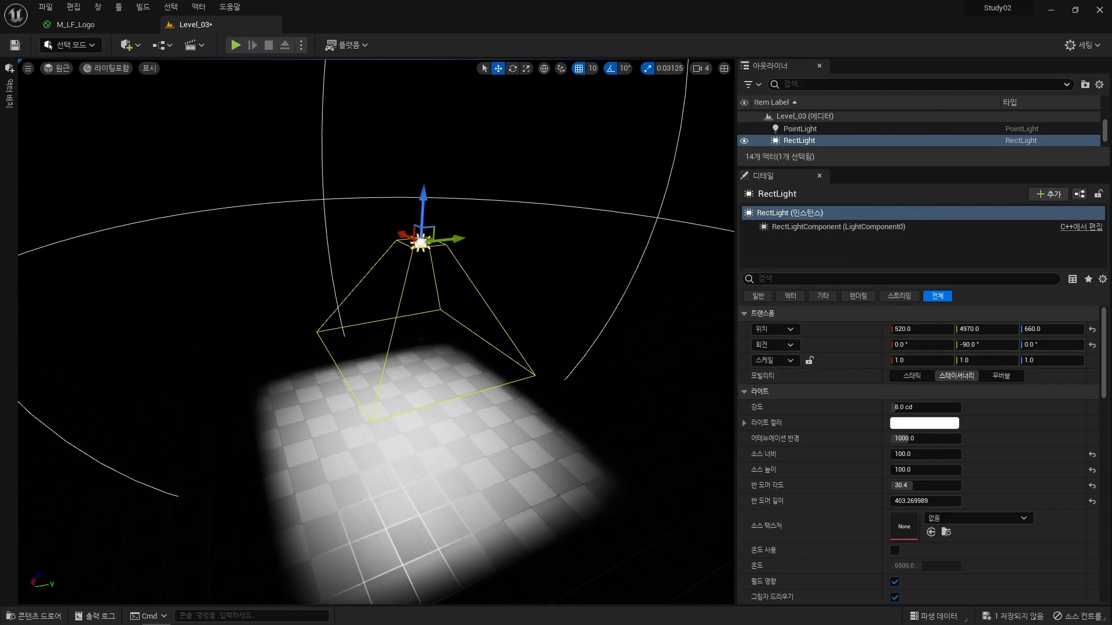
pyautogui.moveTo(426, 199); pyautogui.dragTo(425, 134)
pyautogui.moveTo(920, 501); pyautogui.dragTo(923, 489)
pyautogui.moveTo(913, 407); pyautogui.dragTo(949, 407)
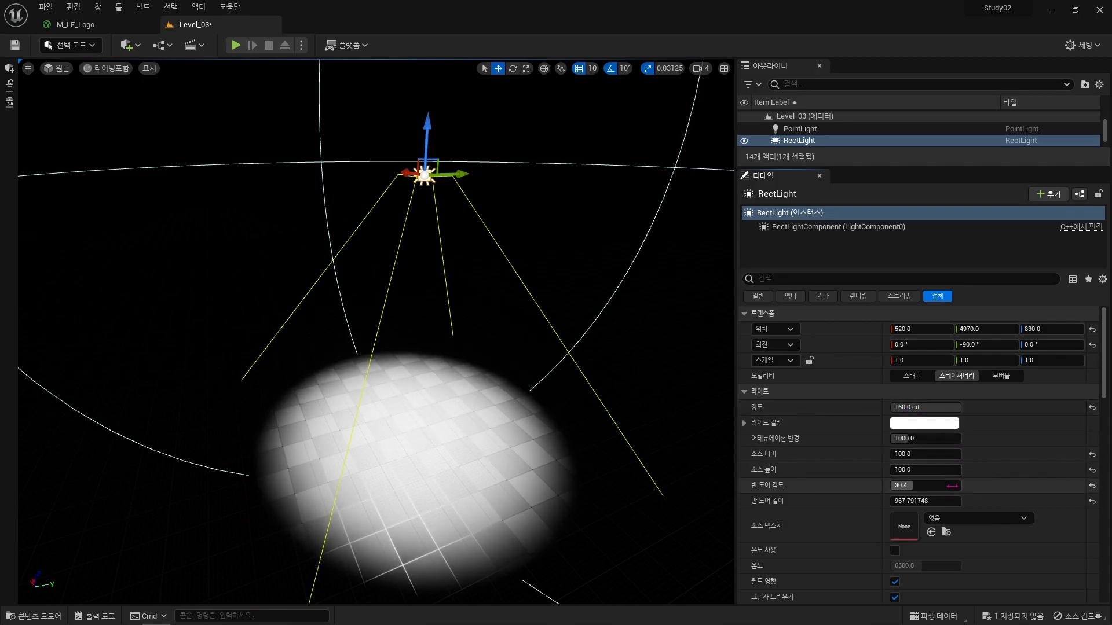
pyautogui.moveTo(944, 479); pyautogui.dragTo(912, 485)
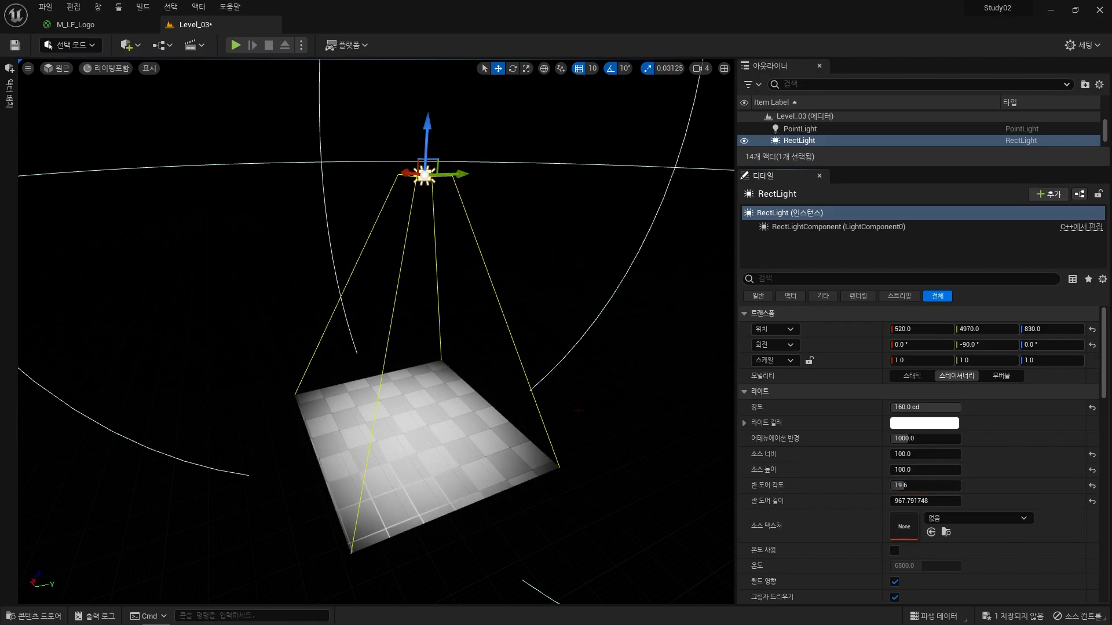
# Increase the Rect Light's attenuation radius to about 4471.92, raise it to Z 1810 and extend its barn door length to about 2164.19
pyautogui.scroll(-5, 173, 370)
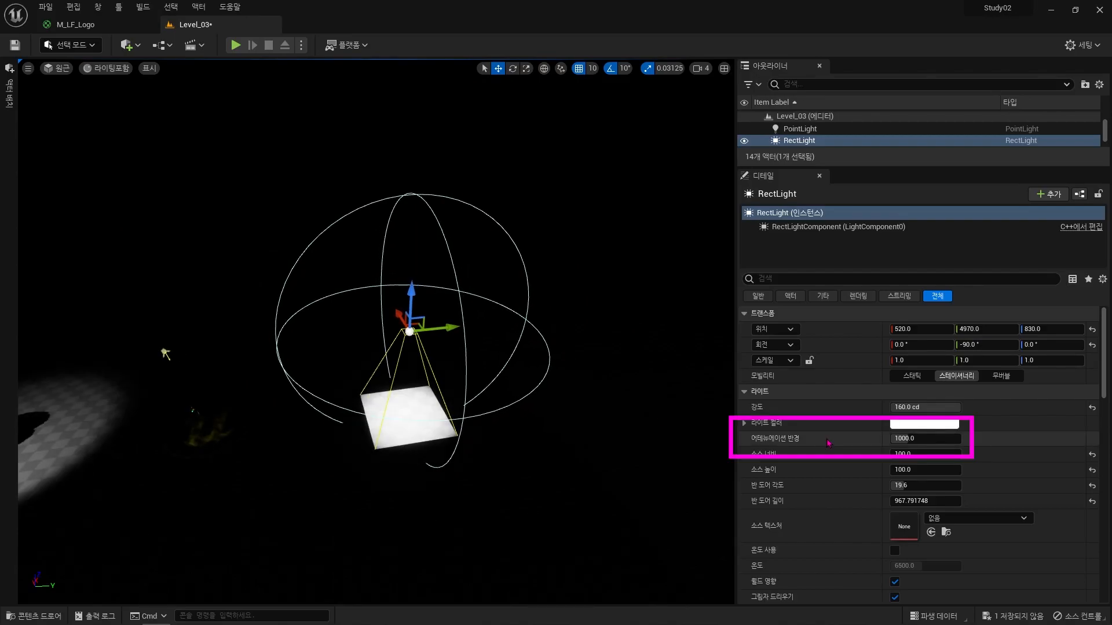
pyautogui.moveTo(906, 438); pyautogui.dragTo(952, 439)
pyautogui.moveTo(412, 288); pyautogui.dragTo(416, 152)
pyautogui.moveTo(925, 501); pyautogui.dragTo(959, 501)
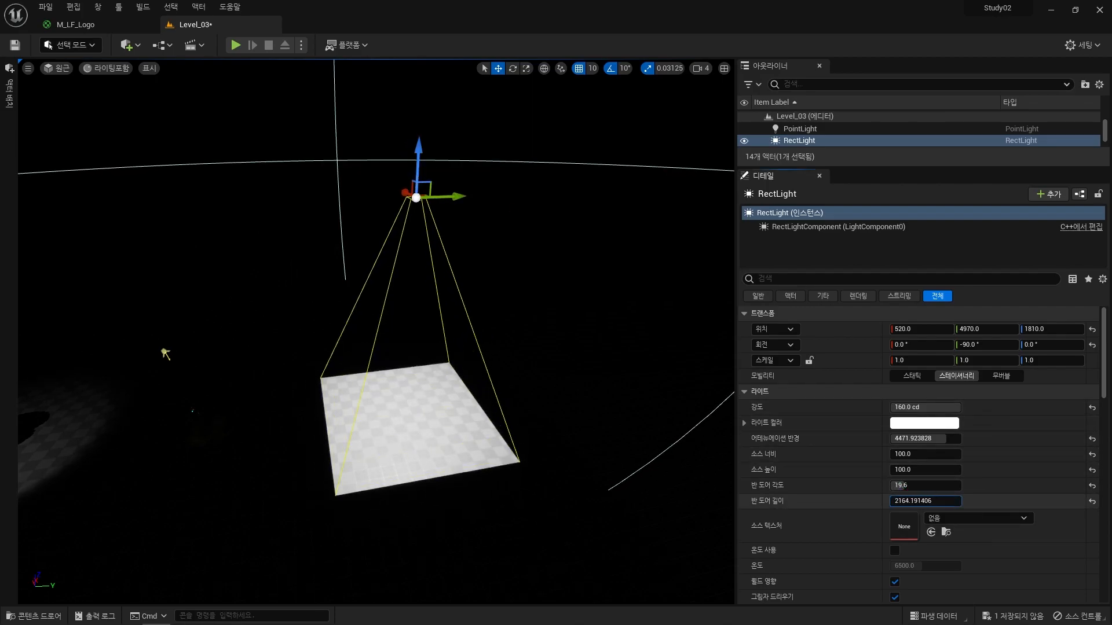
# Reduce the Rect Light's attenuation radius to about 1995.45 and barn door length to about 2013.26, and lower it to Z 790
pyautogui.moveTo(927, 439)
pyautogui.mouseDown()
pyautogui.moveTo(889, 438)
pyautogui.moveTo(926, 439)
pyautogui.moveTo(916, 438)
pyautogui.mouseUp()
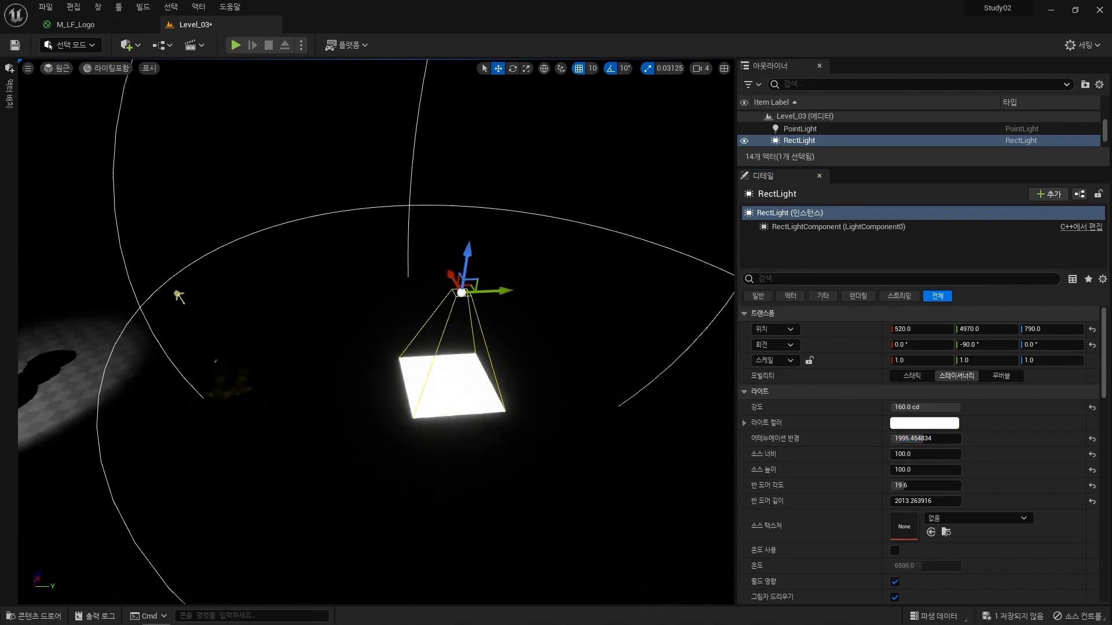
pyautogui.moveTo(376, 332); pyautogui.dragTo(373, 278, button='right')
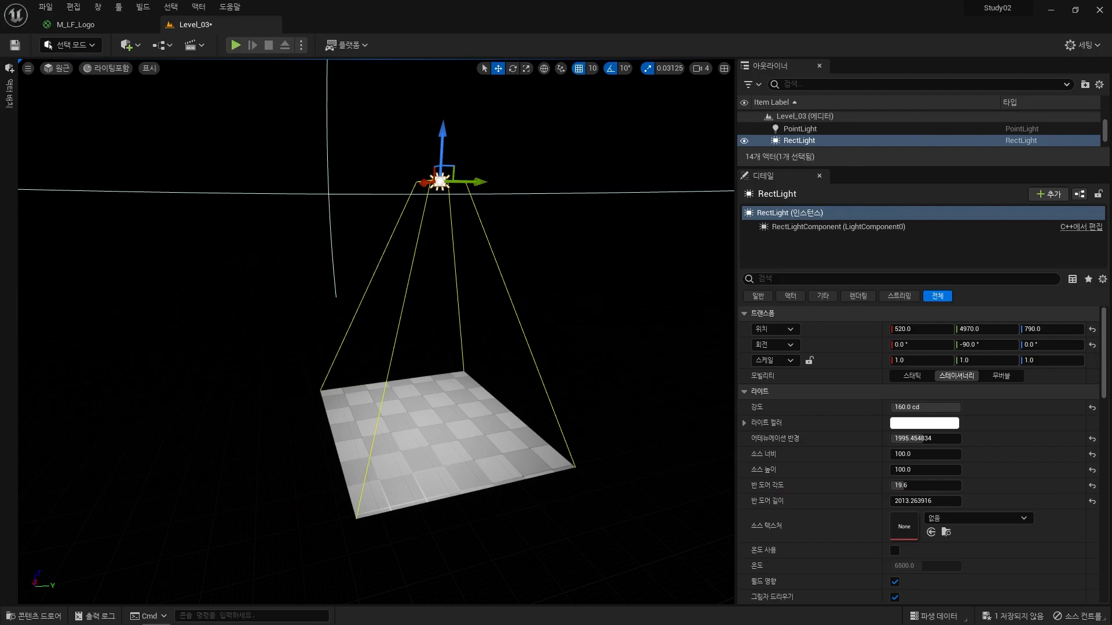
pyautogui.scroll(-8, 850, 443)
pyautogui.scroll(10, 850, 443)
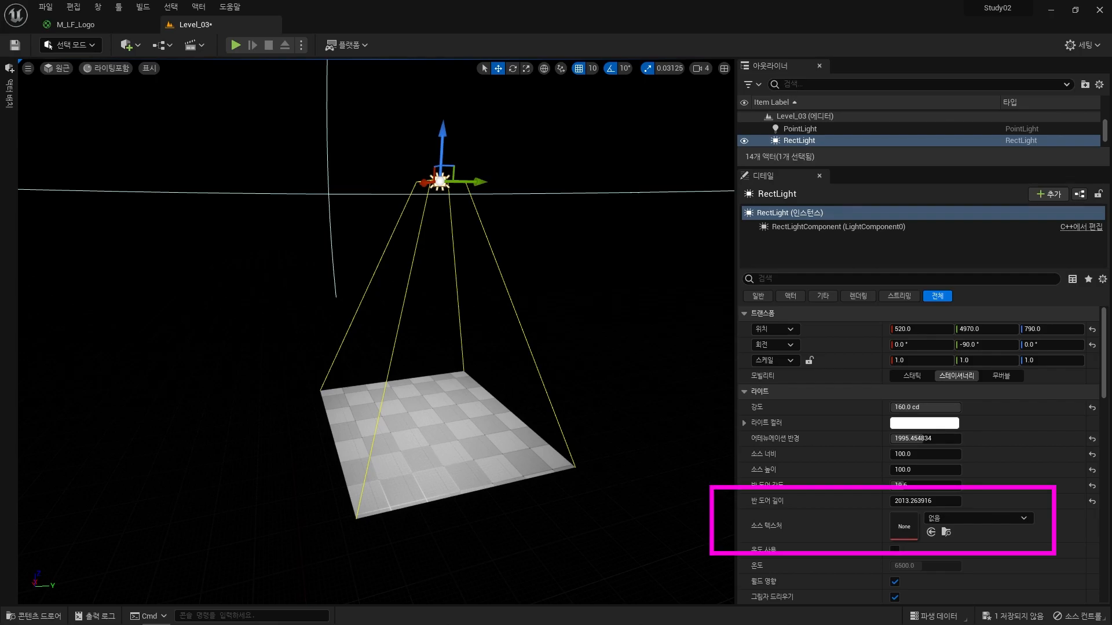
# Assign the T_UE_Logo_M texture as the Rect Light's source texture
pyautogui.click(969, 521)
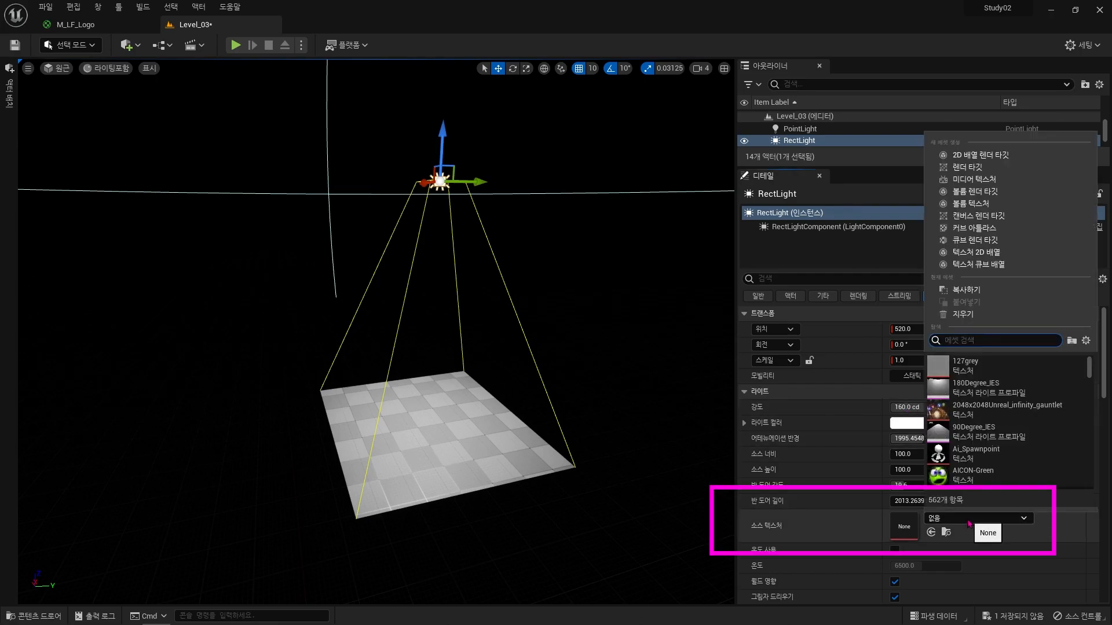
pyautogui.write('logo')
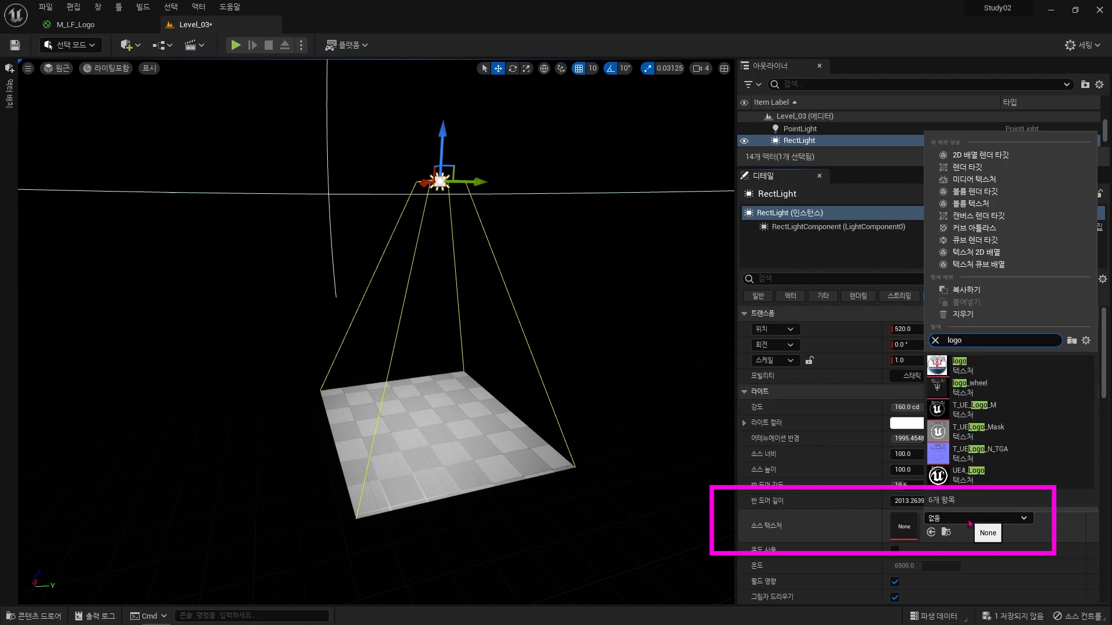
pyautogui.click(998, 417)
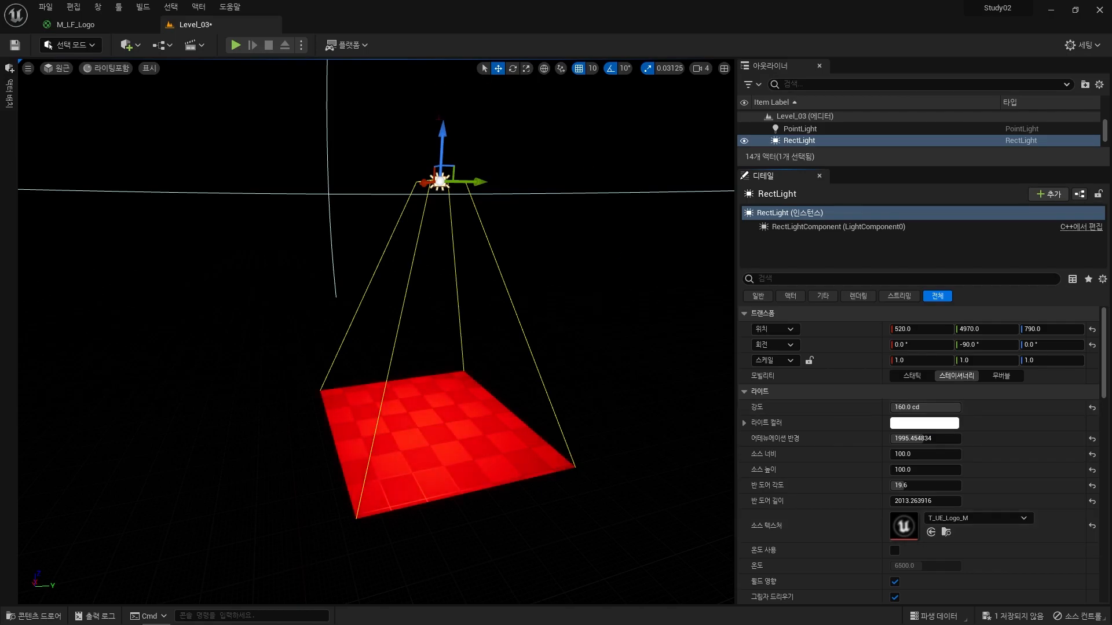
# Lower the Rect Light to Z 230 and enlarge its source width to about 2015.33 and source height to about 1731.21
pyautogui.moveTo(445, 134); pyautogui.dragTo(430, 373)
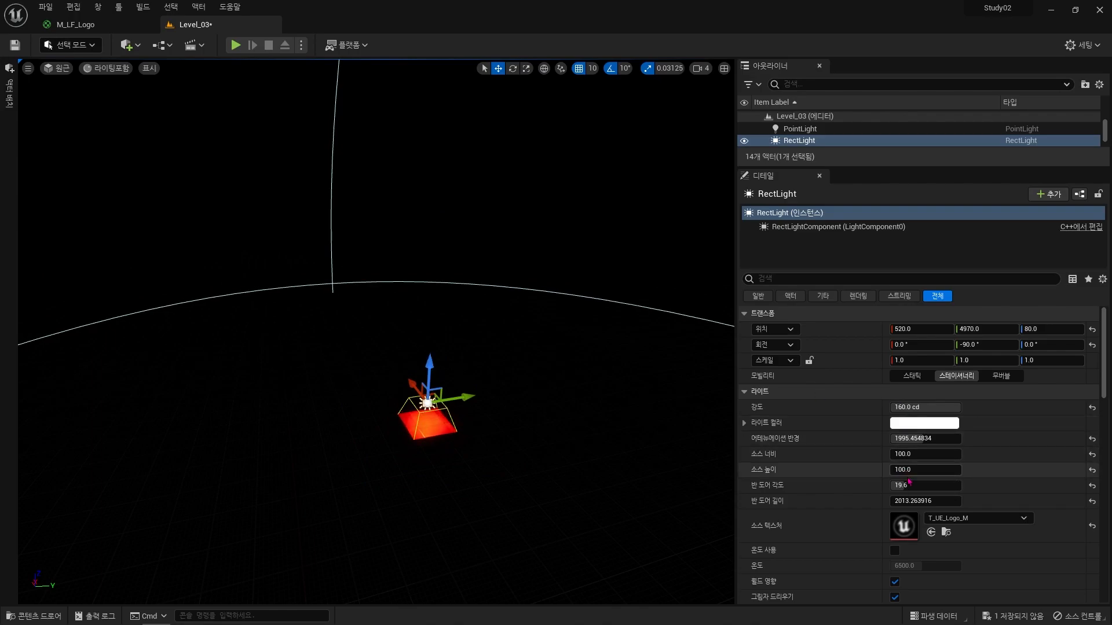
pyautogui.moveTo(925, 454); pyautogui.dragTo(984, 469)
pyautogui.moveTo(429, 368)
pyautogui.mouseDown()
pyautogui.moveTo(424, 141)
pyautogui.moveTo(422, 367)
pyautogui.moveTo(451, 104)
pyautogui.moveTo(452, 142)
pyautogui.moveTo(415, 213)
pyautogui.moveTo(420, 362)
pyautogui.moveTo(435, 176)
pyautogui.moveTo(422, 349)
pyautogui.mouseUp()
# Change the Rect Light's source texture to 2048x2048Unreal_infinity_gauntlet
pyautogui.click(973, 518)
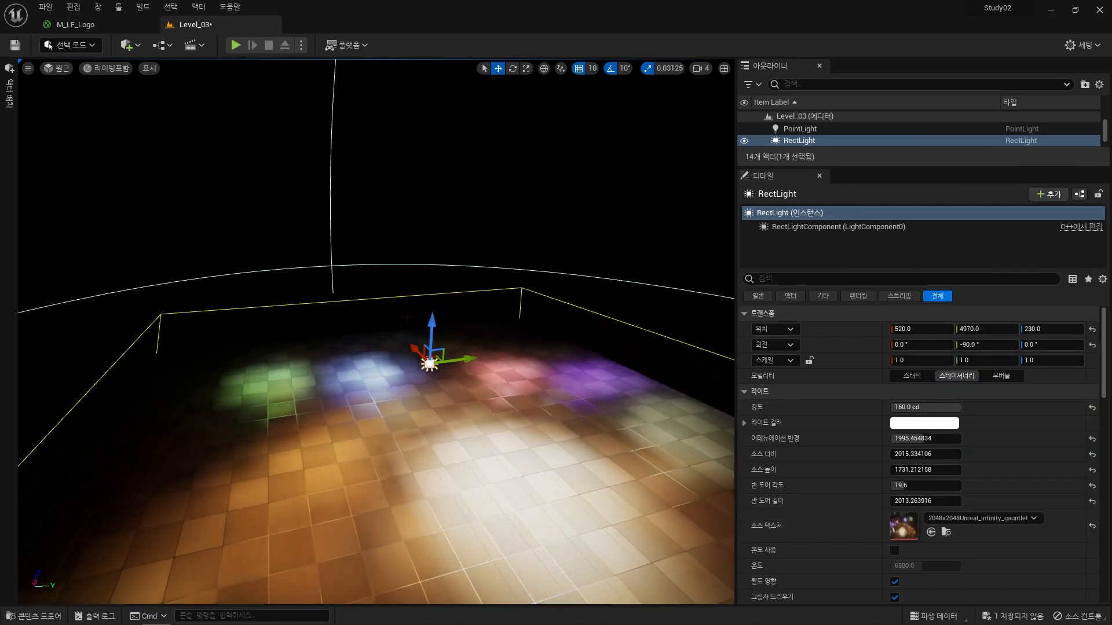
pyautogui.click(434, 356)
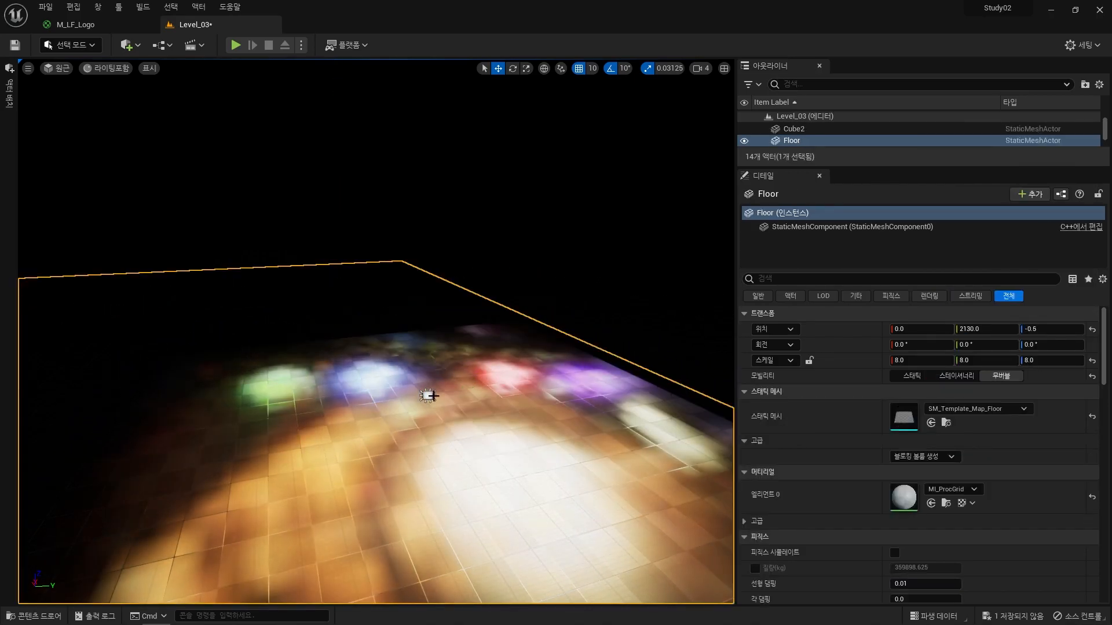
# Lower the Rect Light to Z 10 so its gauntlet texture projects more sharply onto the floor
pyautogui.click(430, 396)
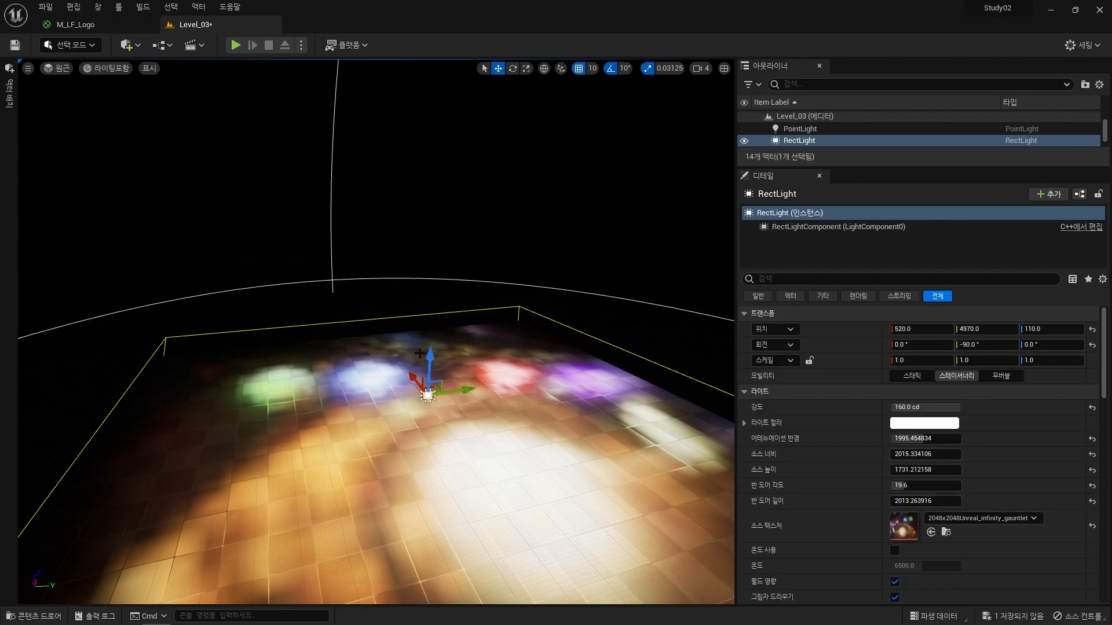
pyautogui.moveTo(430, 356); pyautogui.dragTo(436, 384)
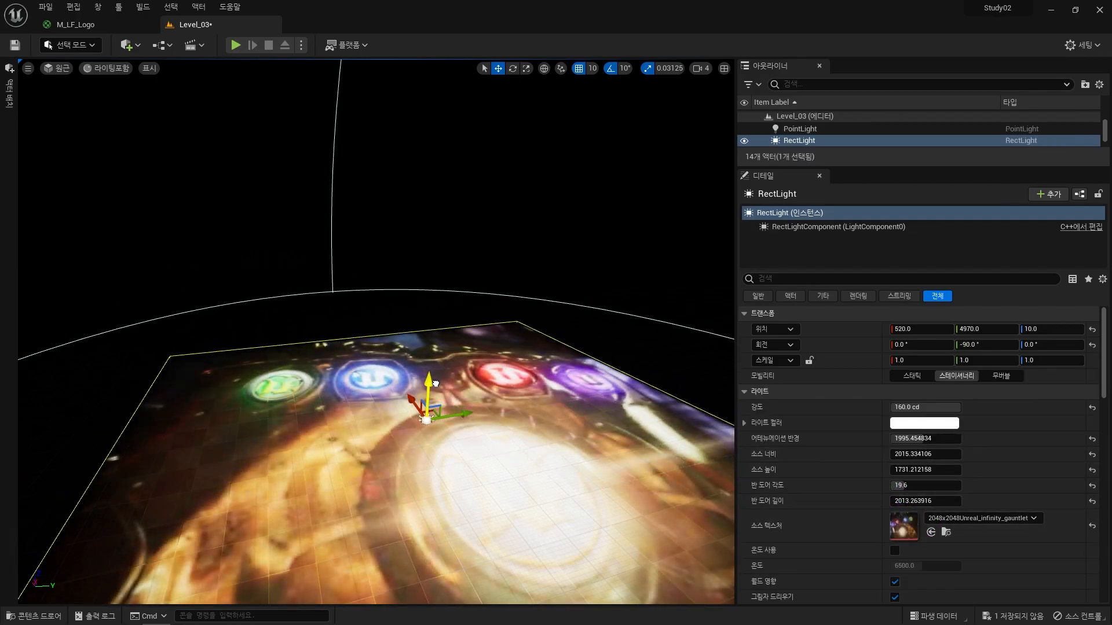
pyautogui.moveTo(436, 382); pyautogui.dragTo(417, 405, button='right')
# Play the level, run the character across the gauntlet image projected on the floor, and stop the session
pyautogui.click(236, 45)
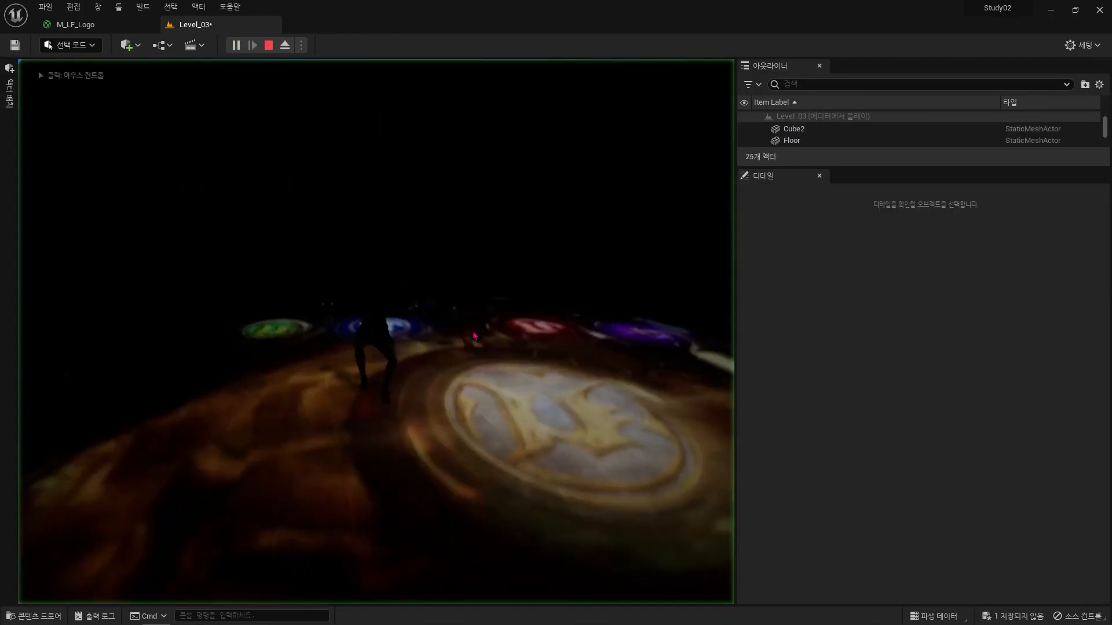
pyautogui.click(474, 336)
pyautogui.press('w')
pyautogui.press('a')
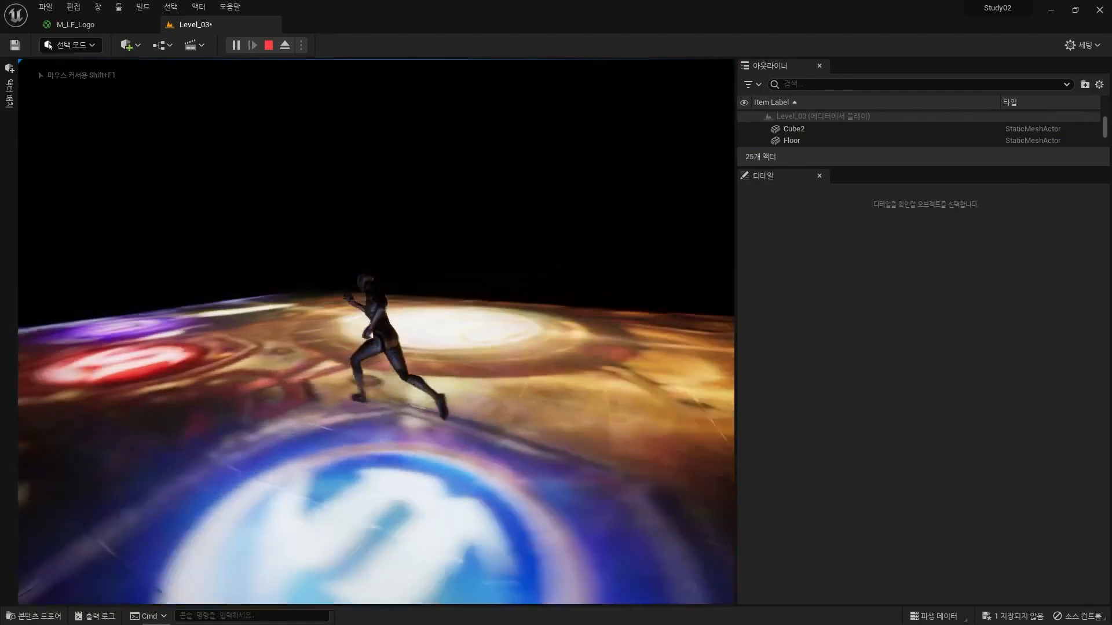
pyautogui.press('d')
pyautogui.press('w')
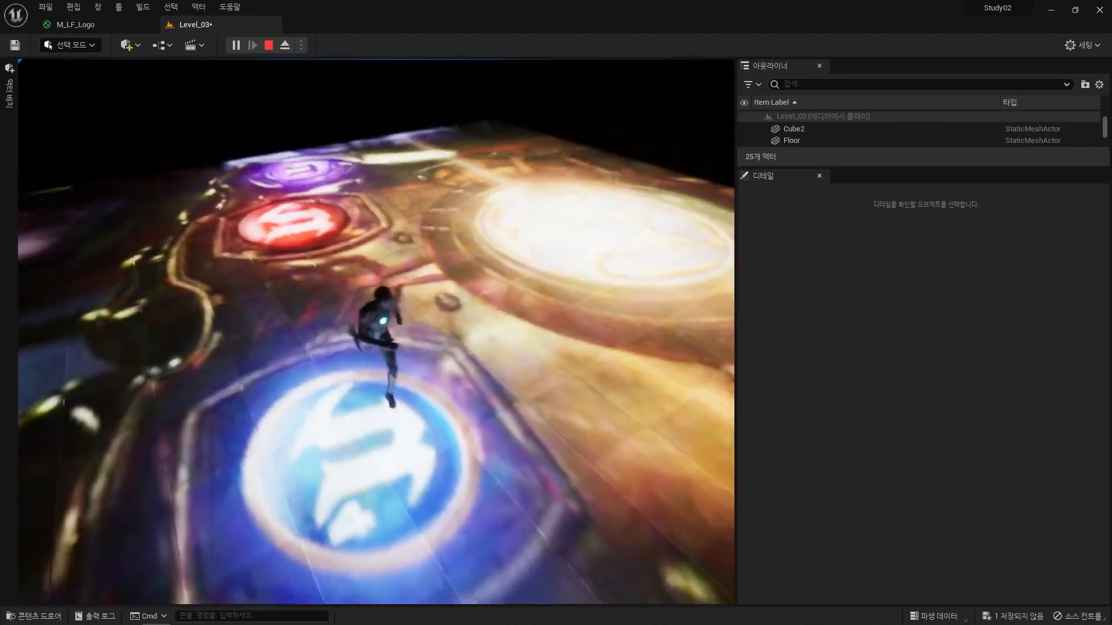
pyautogui.press('Escape')
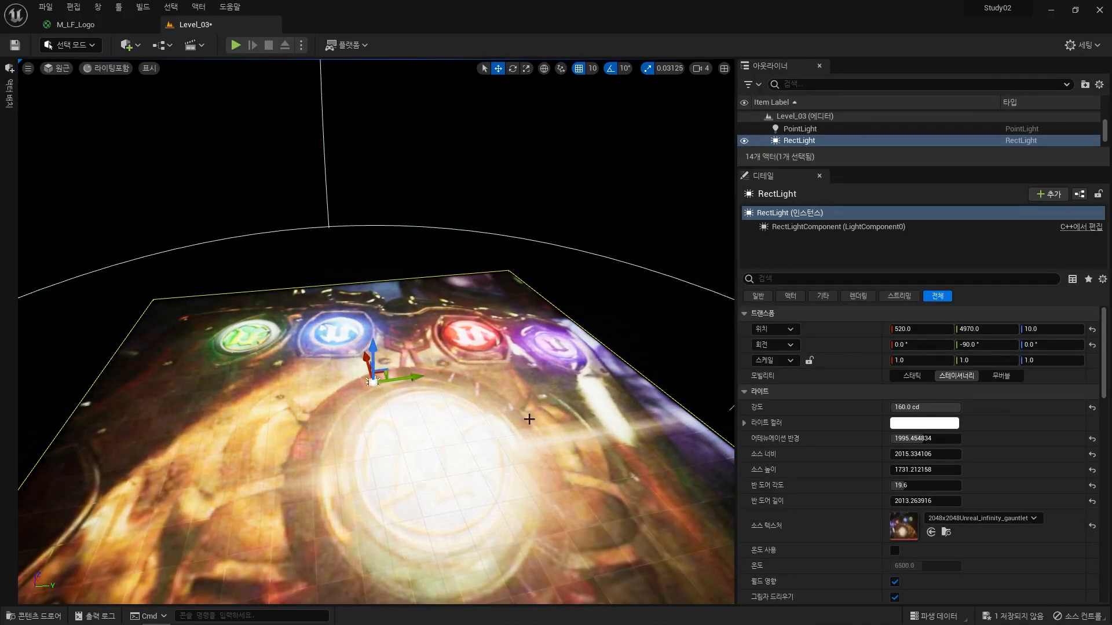
pyautogui.moveTo(376, 332); pyautogui.dragTo(356, 323, button='right')
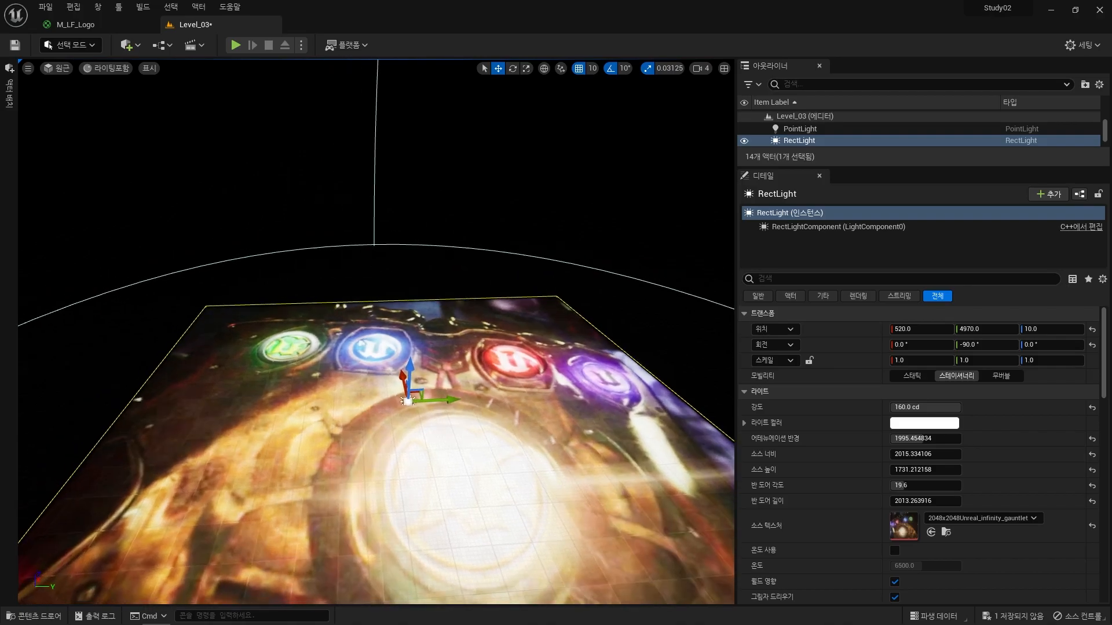
# Reset the Rect Light's source texture and assign MI_LF_Logo as its light function material
pyautogui.click(9, 110)
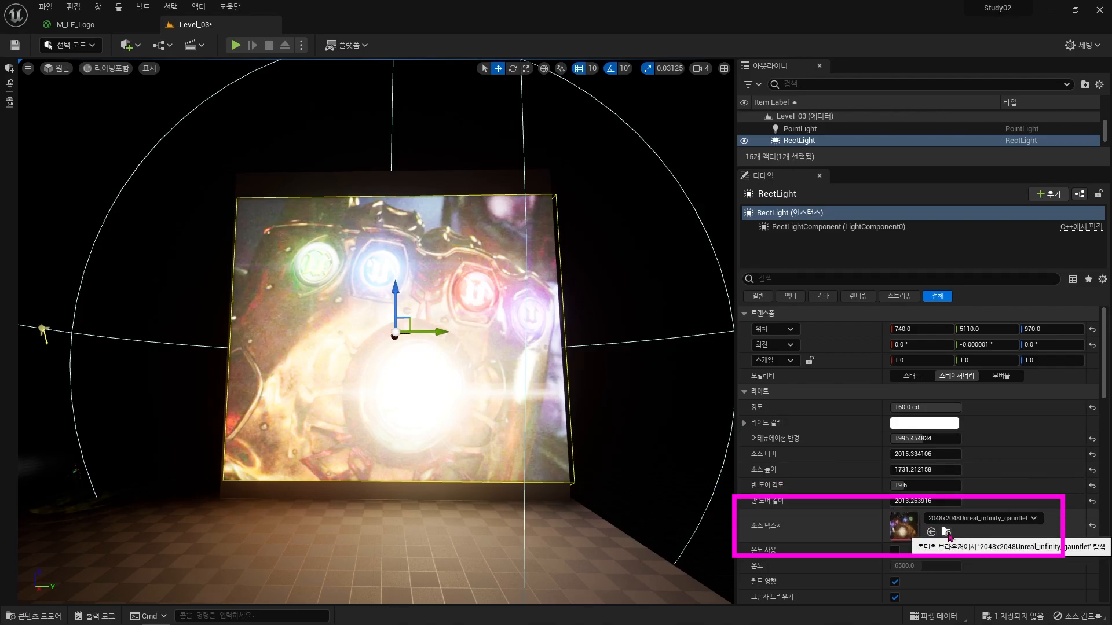
pyautogui.click(1092, 526)
pyautogui.scroll(-10, 1005, 517)
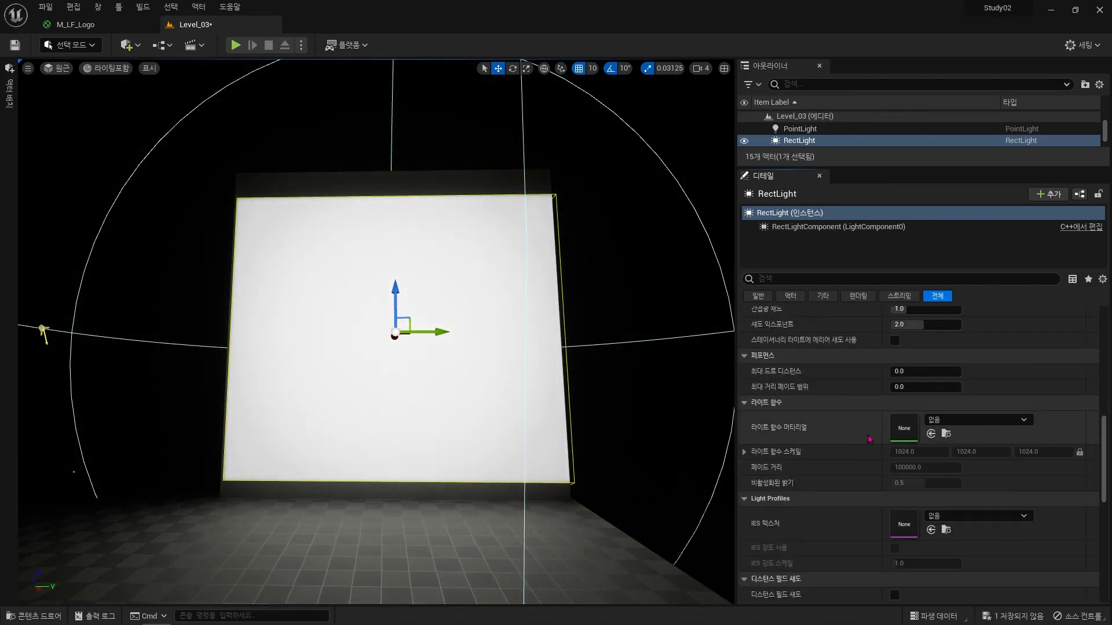
pyautogui.hotkey('ctrl', 'space')
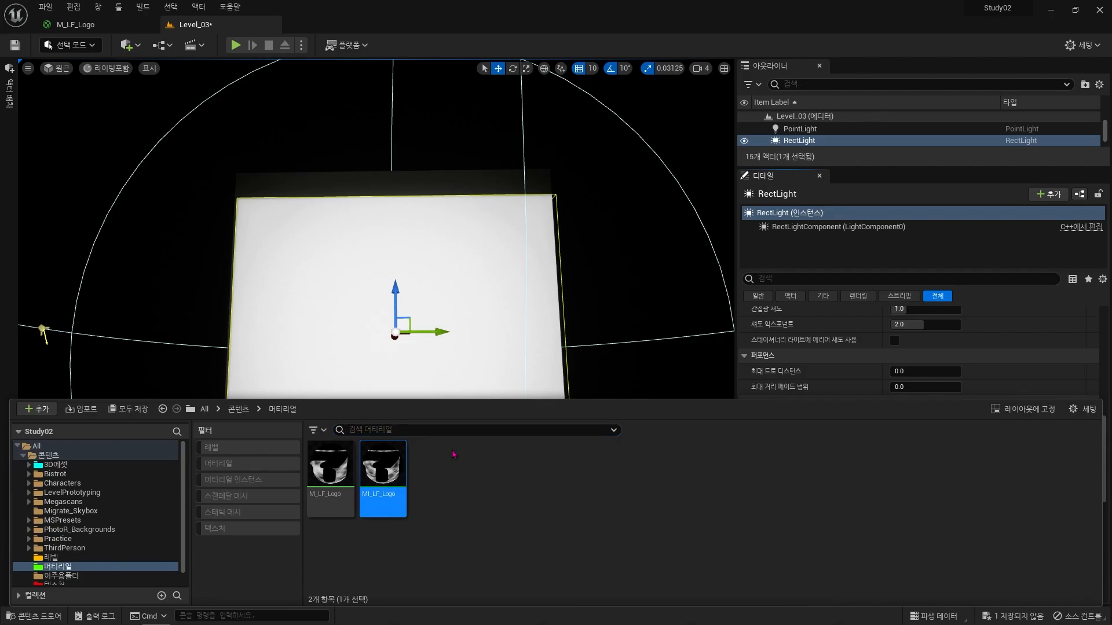
pyautogui.hotkey('ctrl', 'space')
pyautogui.click(931, 434)
# Adjust the parameter overrides of the MI_LF_Logo material instance, entering 0.1 for the last value, and close its editor
pyautogui.press('e')
pyautogui.moveTo(390, 354); pyautogui.dragTo(370, 301, button='right')
pyautogui.doubleClick(904, 427)
pyautogui.moveTo(844, 75); pyautogui.dragTo(869, 106)
pyautogui.click(705, 245)
pyautogui.moveTo(944, 245); pyautogui.dragTo(961, 213)
pyautogui.moveTo(944, 229); pyautogui.dragTo(961, 214)
pyautogui.moveTo(370, 301); pyautogui.dragTo(278, 283, button='right')
pyautogui.click(944, 214)
pyautogui.write('0.1')
pyautogui.click(710, 102)
# Add a Directional Light to the level at about X 770, Y 2350, Z 1030
pyautogui.click(9, 89)
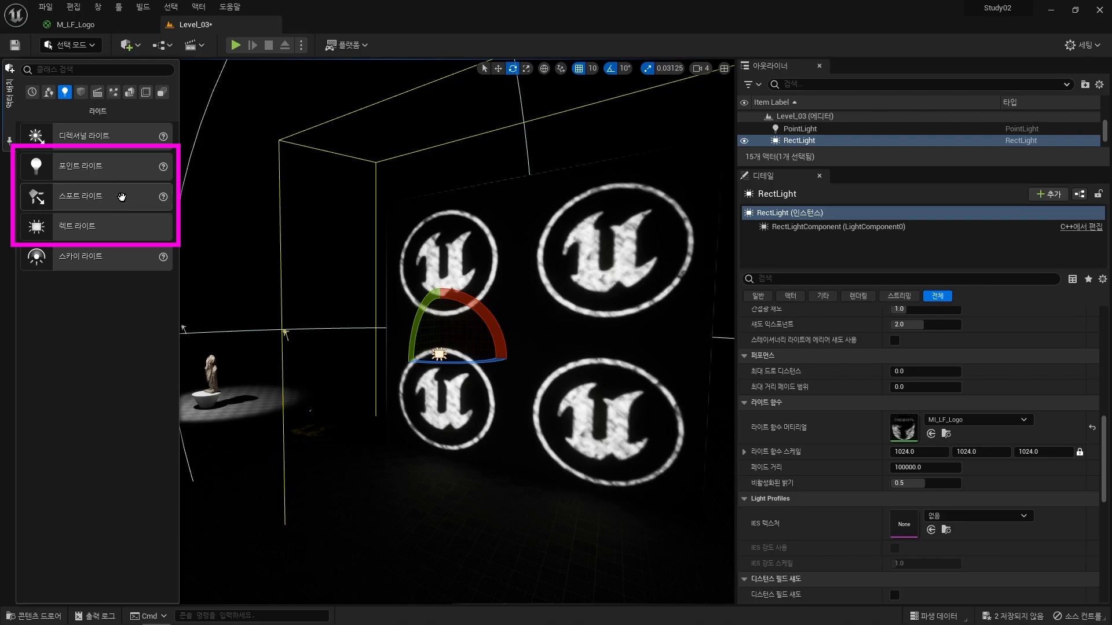
pyautogui.moveTo(277, 284); pyautogui.dragTo(206, 284, button='right')
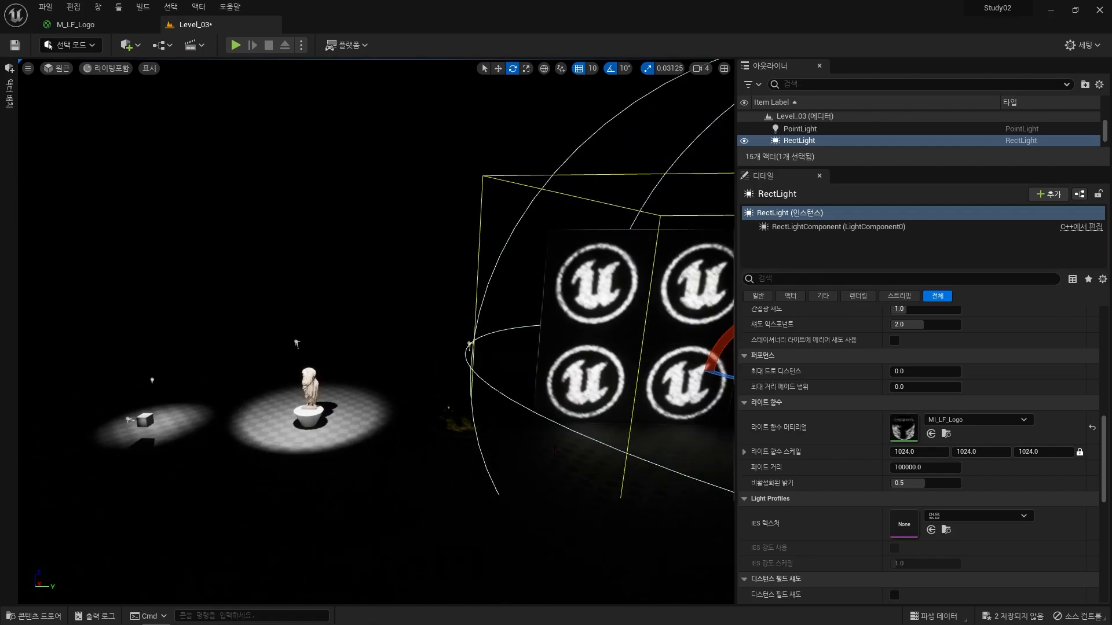
pyautogui.moveTo(879, 167); pyautogui.dragTo(879, 291)
pyautogui.click(9, 88)
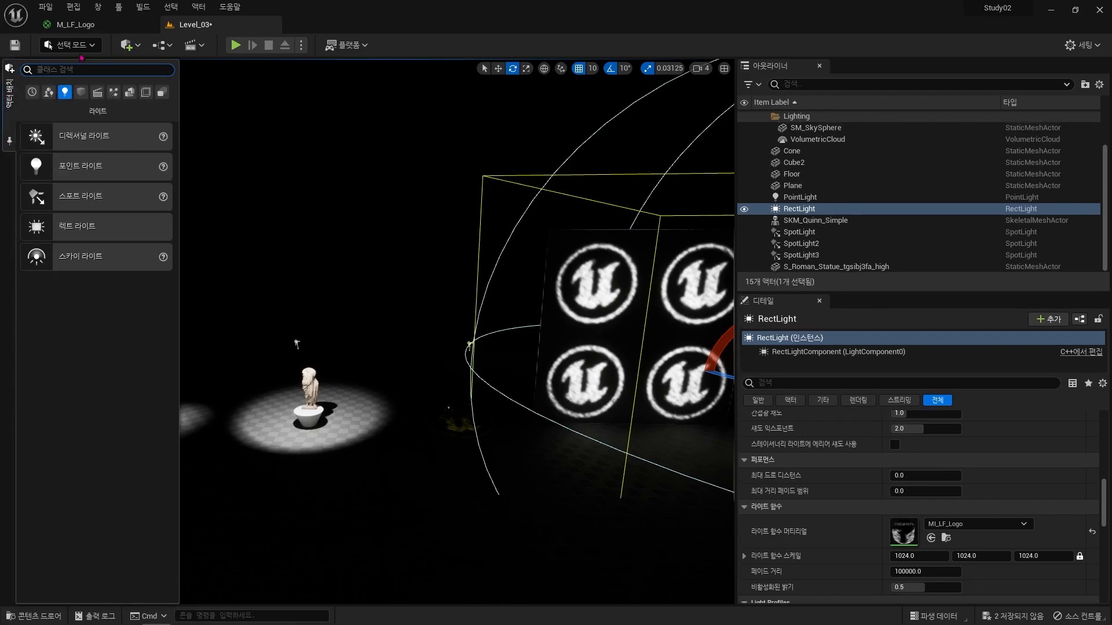
pyautogui.moveTo(105, 144); pyautogui.dragTo(405, 398)
pyautogui.press('w')
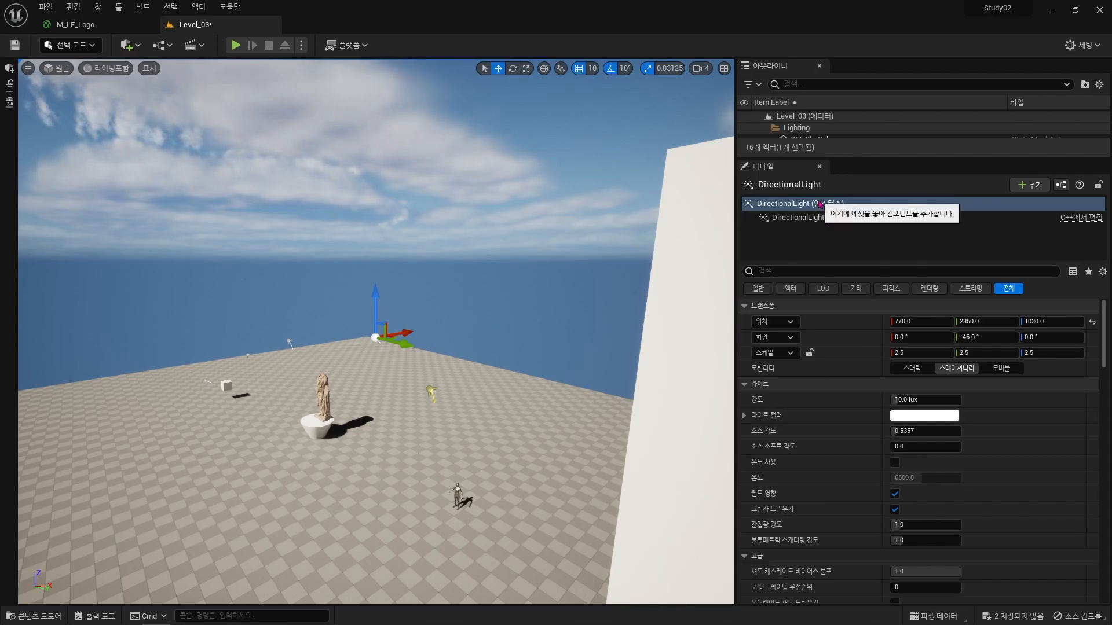
# Raise the camera speed to 8 and examine the sun above the clouds in a full-screen viewport
pyautogui.click(9, 88)
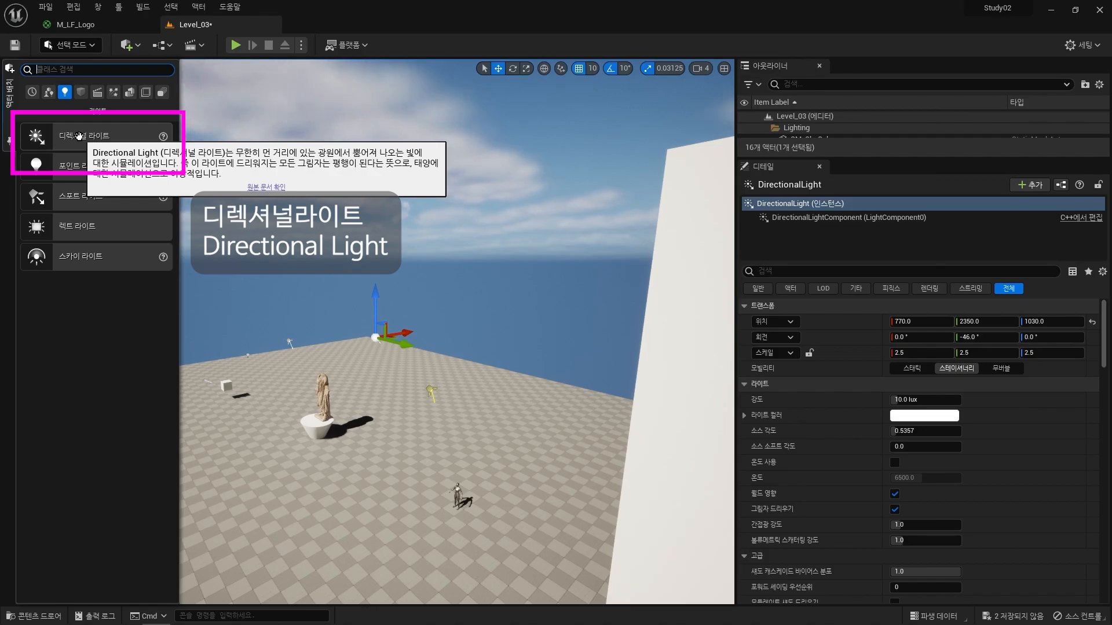
pyautogui.moveTo(405, 376); pyautogui.dragTo(405, 226, button='right')
pyautogui.moveTo(656, 184)
pyautogui.mouseDown(button='right')
pyautogui.moveTo(621, 196)
pyautogui.moveTo(652, 187)
pyautogui.mouseUp(button='right')
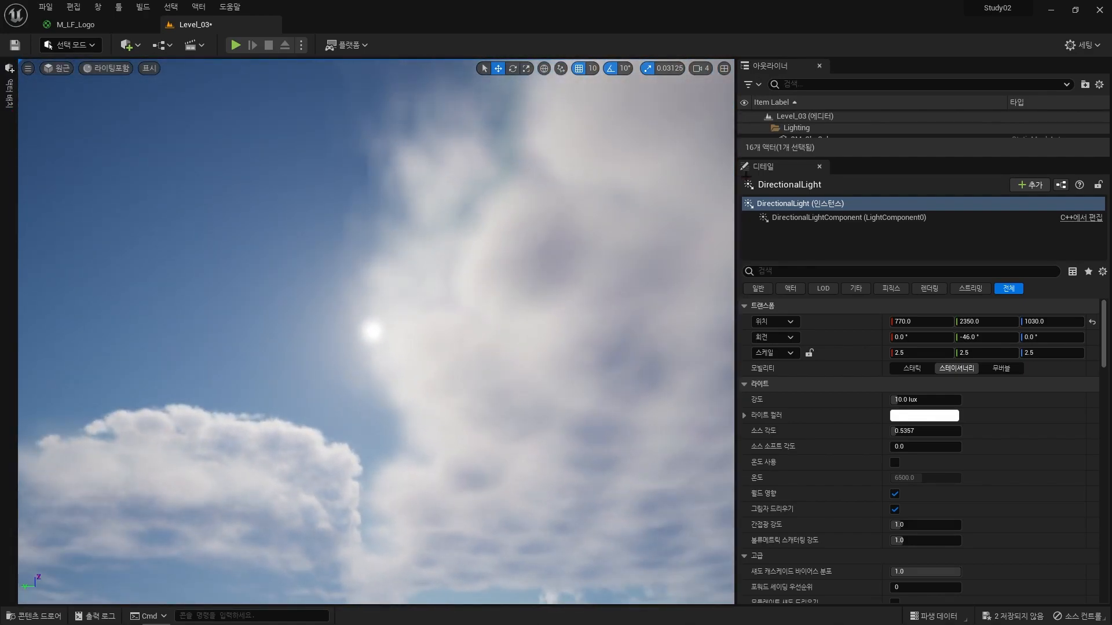
pyautogui.click(703, 68)
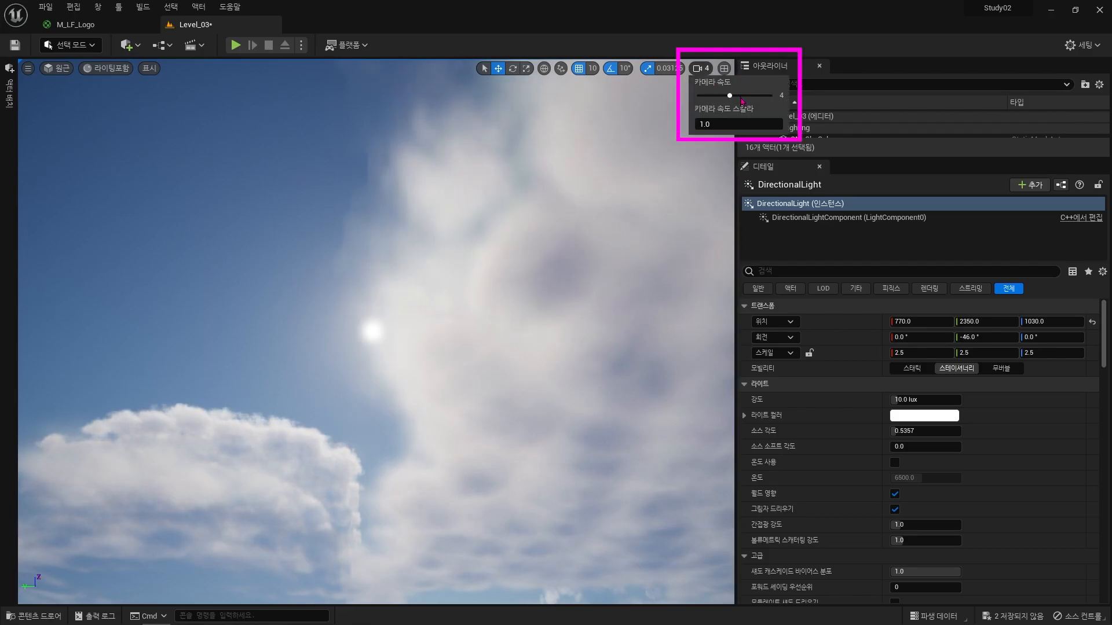
pyautogui.moveTo(669, 259)
pyautogui.mouseDown(button='right')
pyautogui.moveTo(680, 260)
pyautogui.moveTo(661, 275)
pyautogui.moveTo(661, 365)
pyautogui.moveTo(661, 243)
pyautogui.moveTo(661, 356)
pyautogui.moveTo(642, 330)
pyautogui.moveTo(642, 278)
pyautogui.moveTo(643, 294)
pyautogui.mouseUp(button='right')
pyautogui.press('F11')
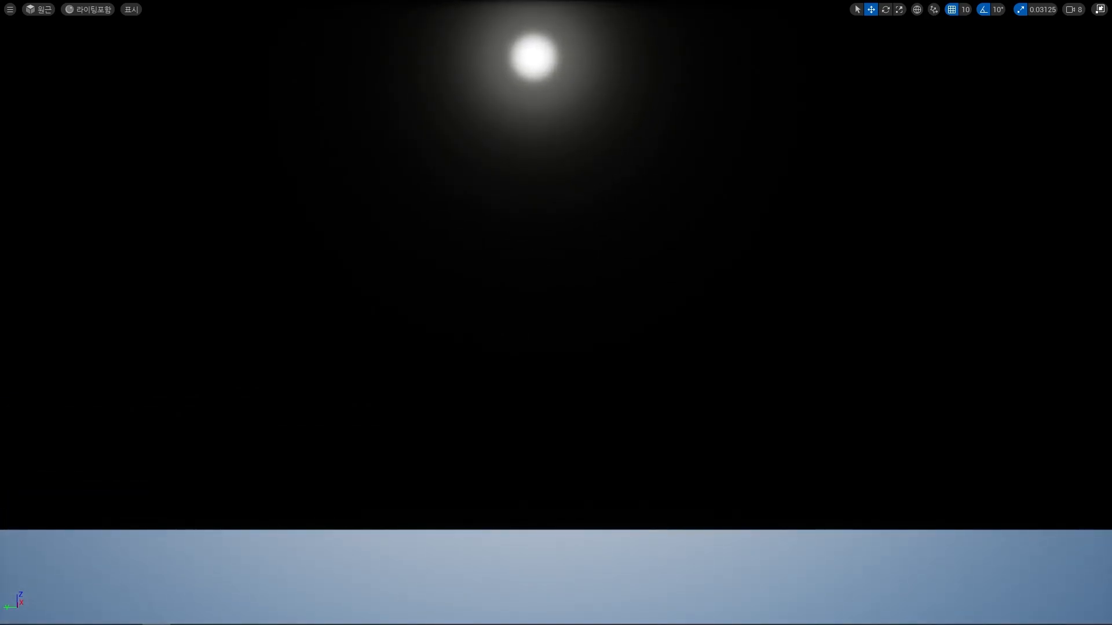
pyautogui.moveTo(643, 294); pyautogui.dragTo(643, 272, button='right')
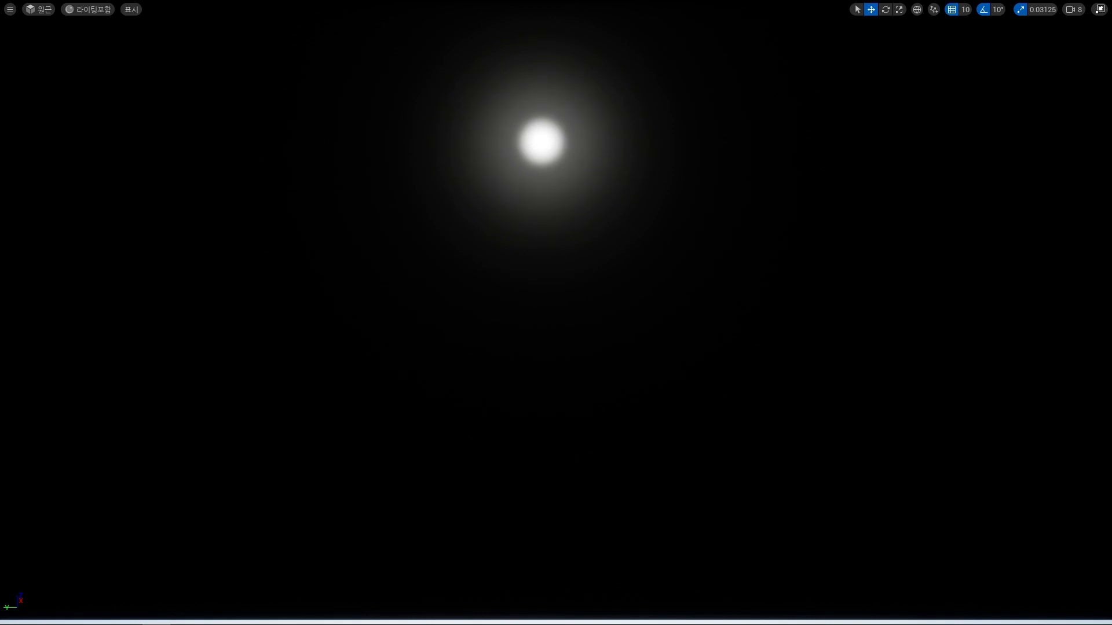
pyautogui.moveTo(697, 534); pyautogui.dragTo(684, 555, button='right')
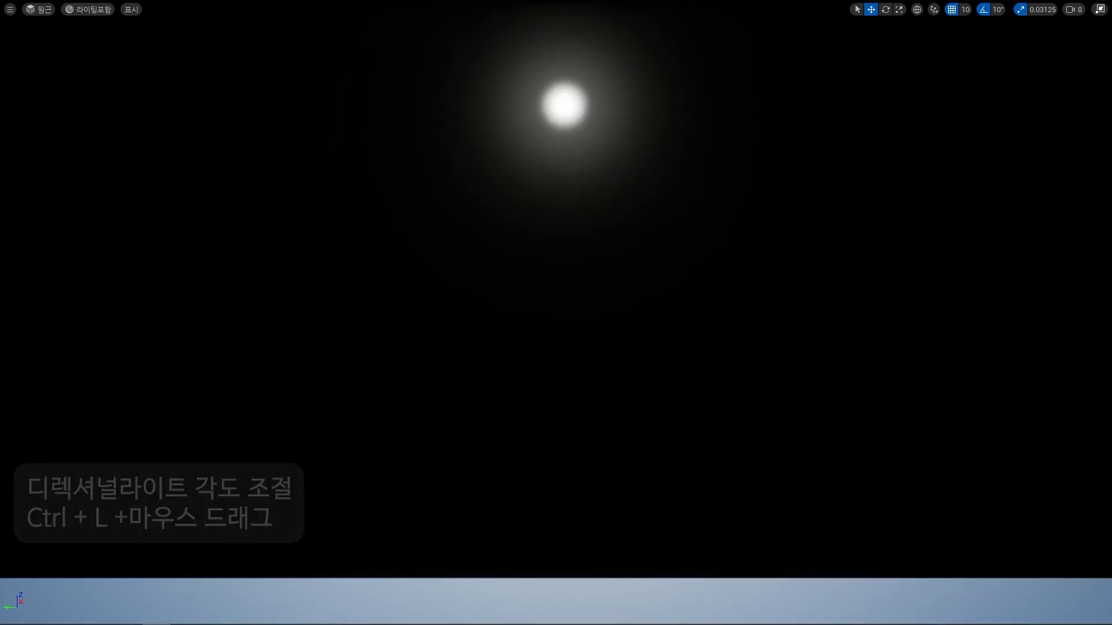
# Rotate the Directional Light interactively to about -26.48°, -37.98°, -13.06° and restore the normal viewport size
pyautogui.hotkey('ctrl', 'l')
pyautogui.keyDown('ctrl'); pyautogui.moveTo(697, 539); pyautogui.dragTo(663, 471); pyautogui.keyUp('ctrl')
pyautogui.press('F11')
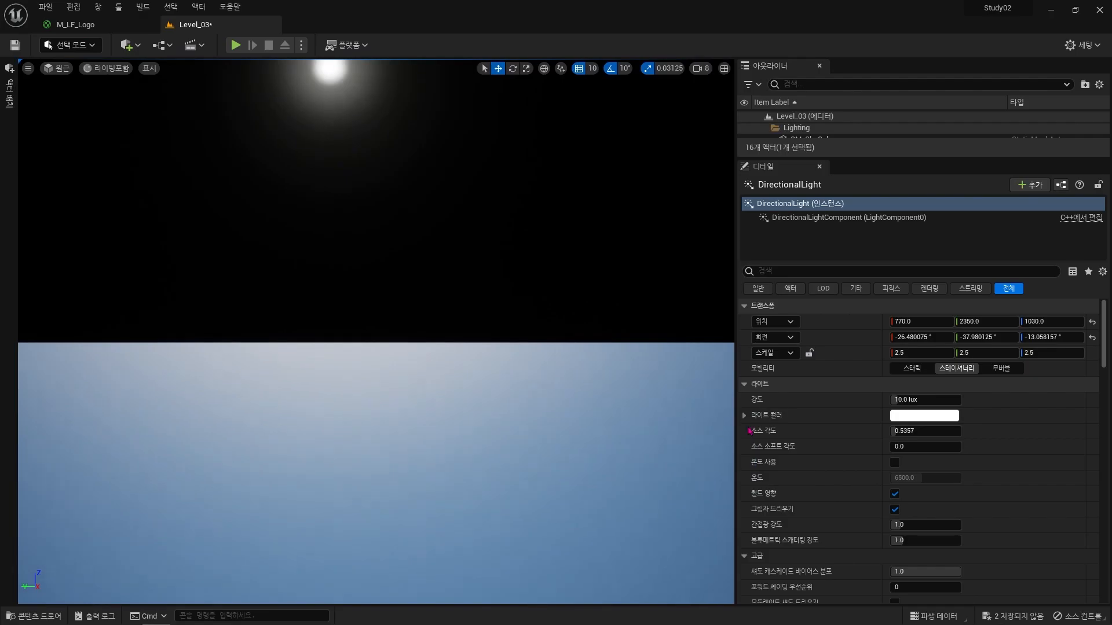
# Focus the view on Cube2 and reselect the Directional Light to show its details
pyautogui.moveTo(834, 159); pyautogui.dragTo(833, 243)
pyautogui.doubleClick(793, 174)
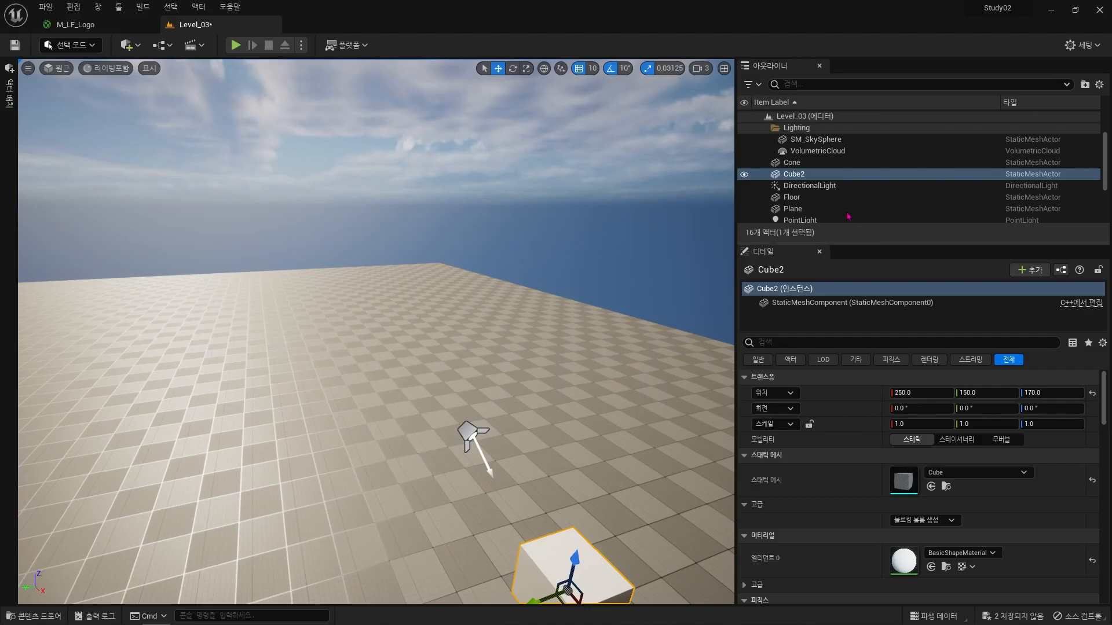
pyautogui.click(809, 185)
pyautogui.moveTo(856, 244); pyautogui.dragTo(856, 144)
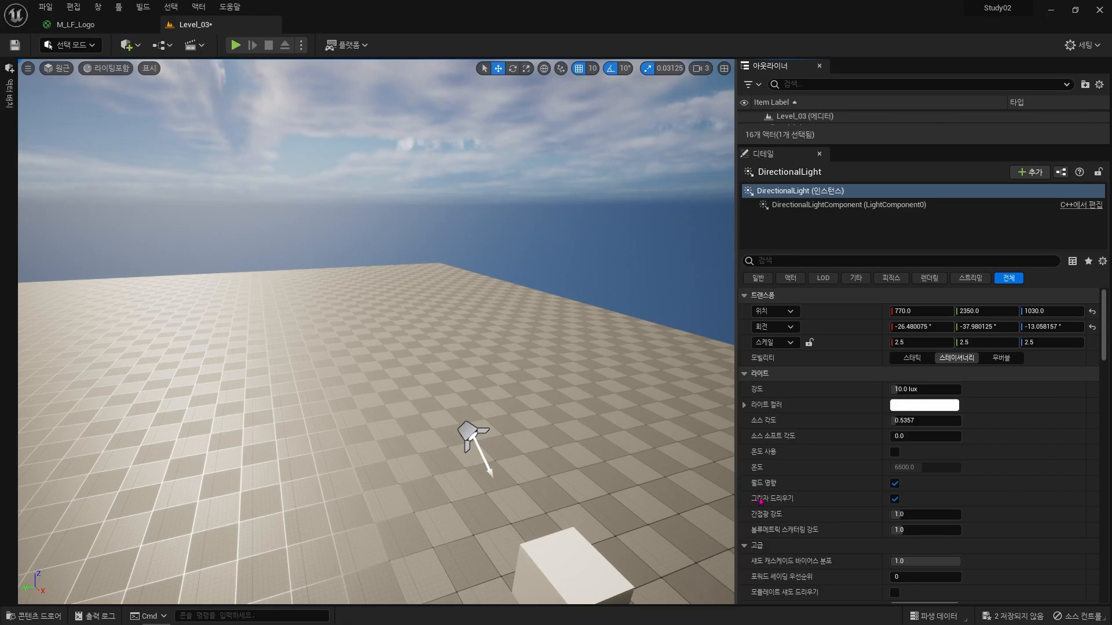
# Set the Directional Light's color to light purple, sRGB DDA0FF
pyautogui.click(924, 405)
pyautogui.moveTo(757, 406); pyautogui.dragTo(744, 386)
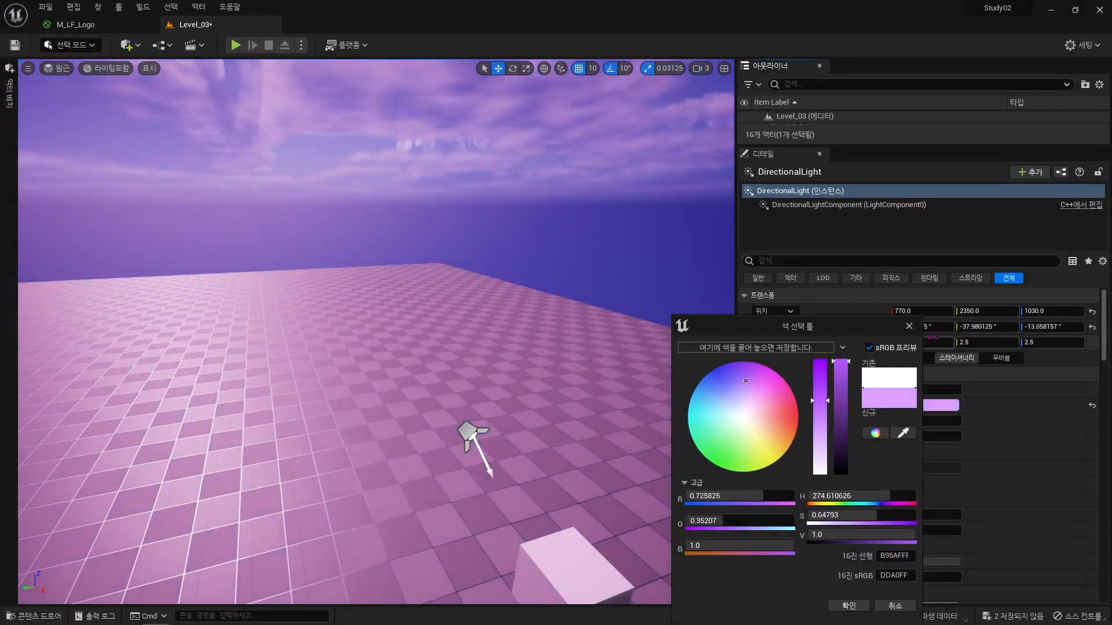
pyautogui.click(926, 457)
# Try a color temperature of about 10949.6 on the Directional Light, then reset it and disable temperature use
pyautogui.click(895, 452)
pyautogui.moveTo(923, 467); pyautogui.dragTo(949, 467)
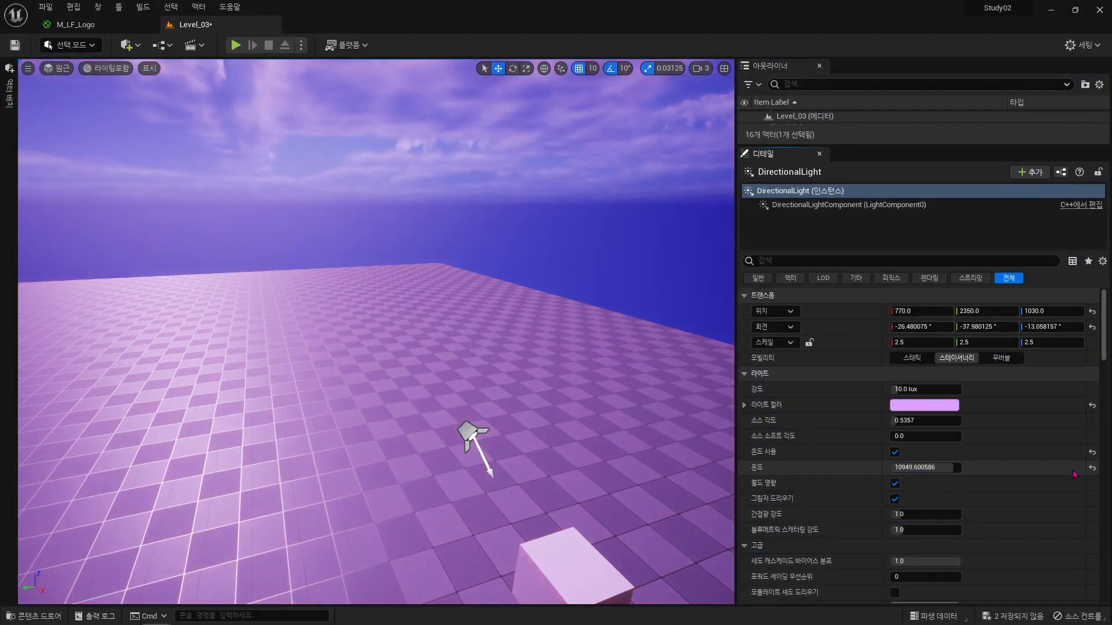
pyautogui.click(1092, 468)
pyautogui.click(895, 452)
pyautogui.moveTo(376, 376); pyautogui.dragTo(344, 319, button='right')
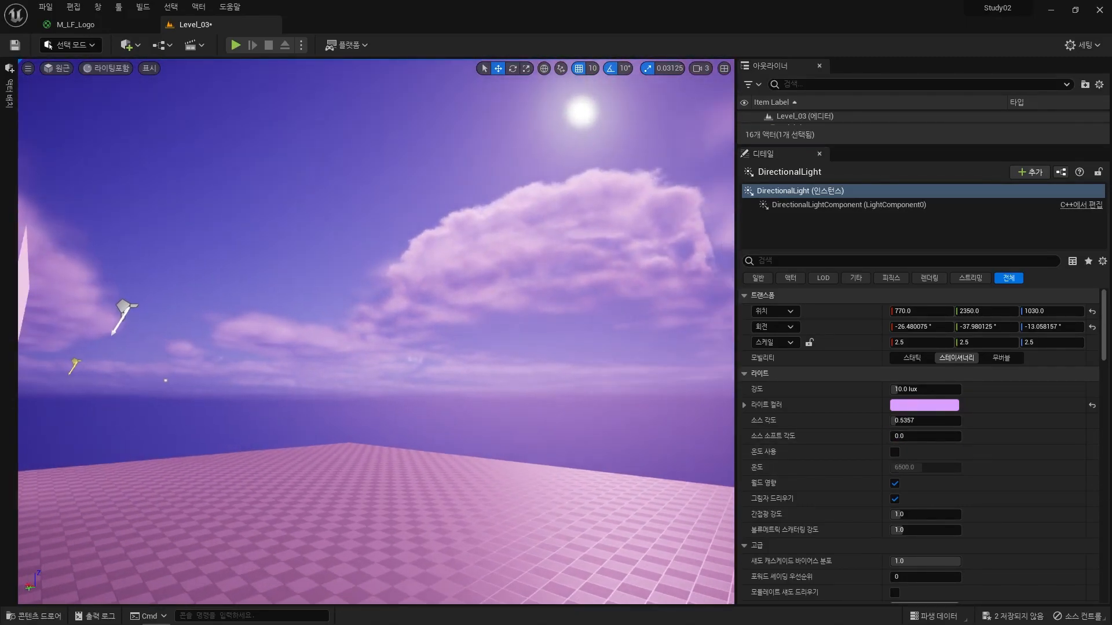
# Change the Directional Light's color to pink, sRGB FF87E8
pyautogui.click(904, 404)
pyautogui.moveTo(769, 406)
pyautogui.mouseDown()
pyautogui.moveTo(761, 398)
pyautogui.moveTo(771, 433)
pyautogui.moveTo(753, 387)
pyautogui.mouseUp()
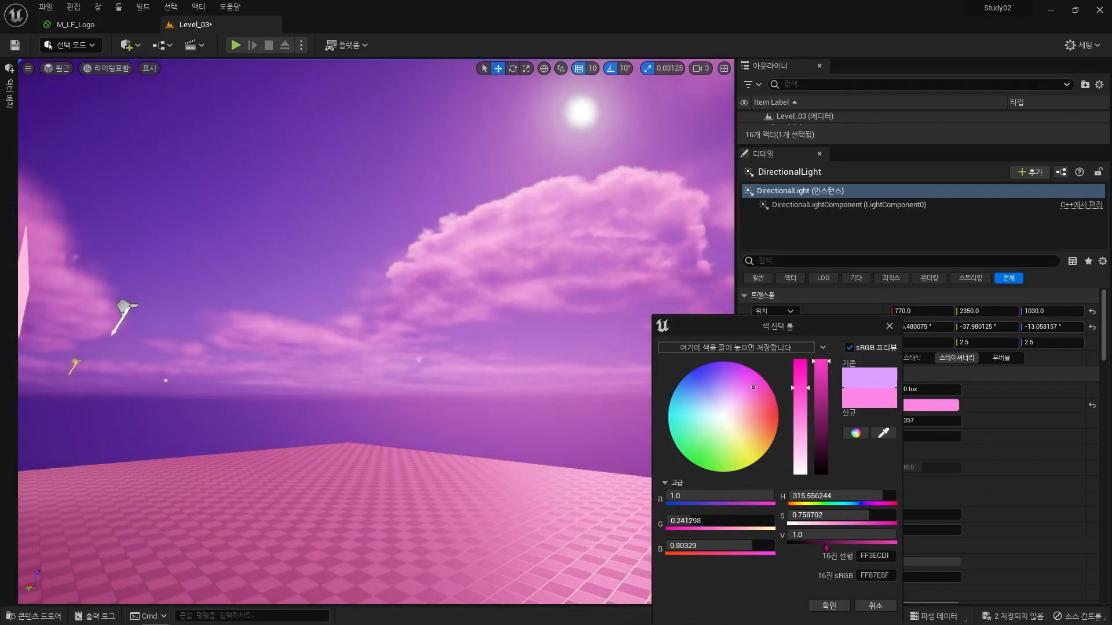
pyautogui.click(829, 605)
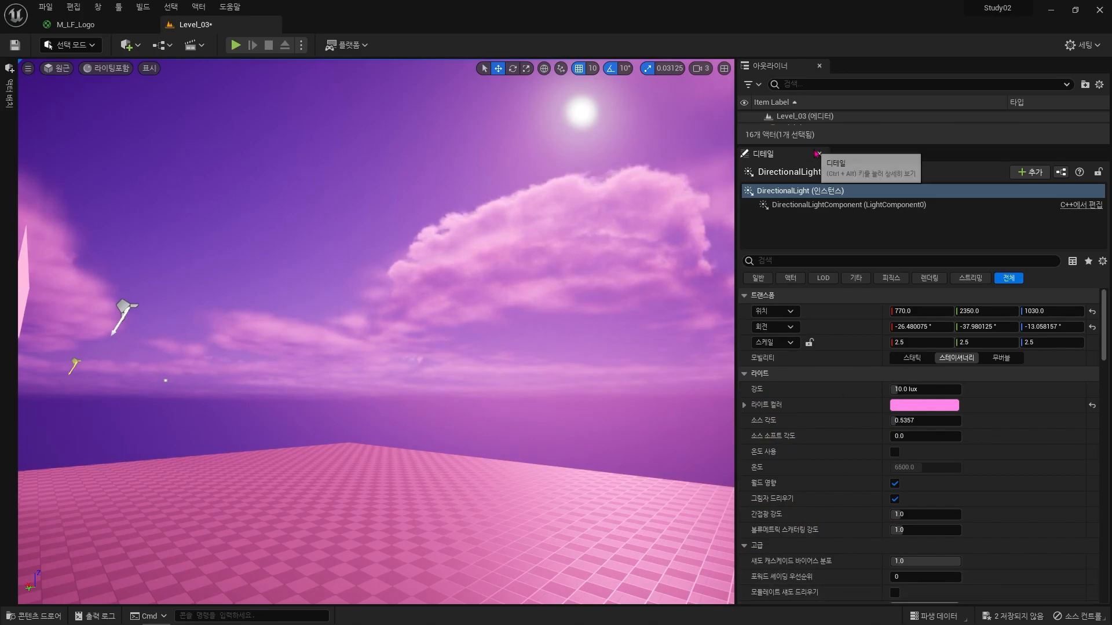
# Enlarge the actor list and toggle the SkyAtmosphere's visibility off and on to compare its effect on the sky
pyautogui.moveTo(815, 161); pyautogui.dragTo(816, 341)
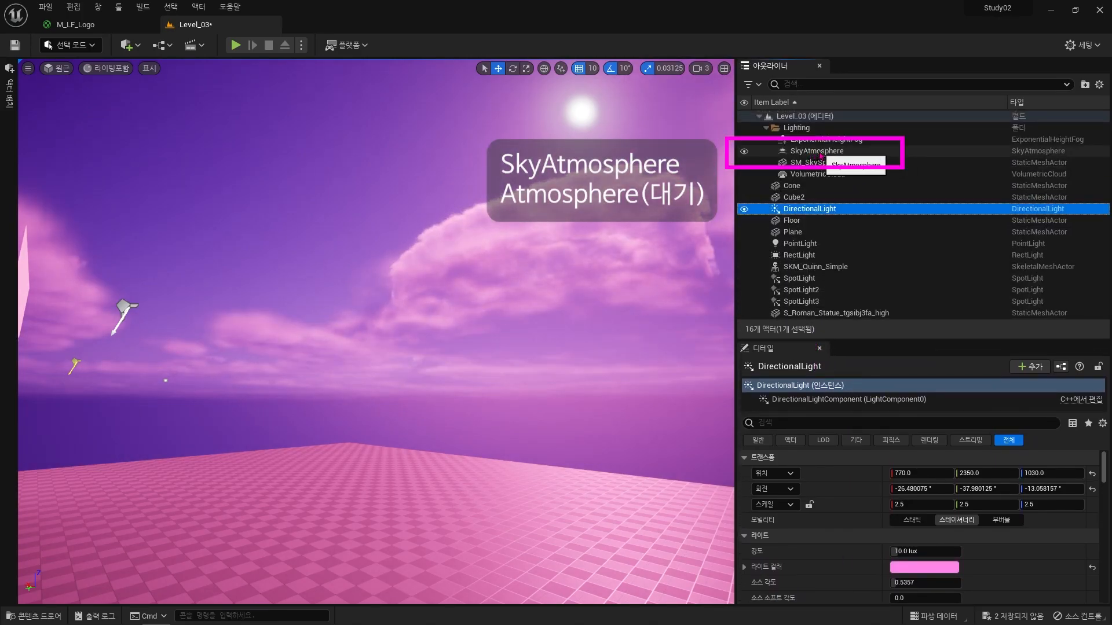
pyautogui.click(744, 151)
pyautogui.click(745, 151)
pyautogui.click(744, 151)
pyautogui.click(744, 151)
pyautogui.click(745, 151)
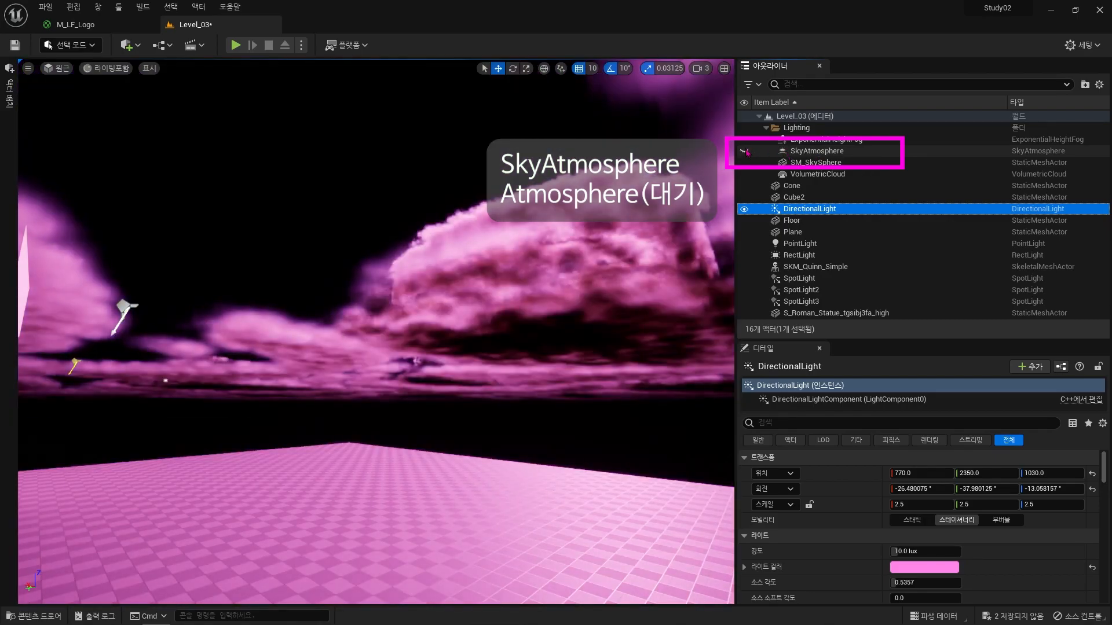
pyautogui.click(744, 152)
# Try a pinkish-red Rayleigh scattering color on the SkyAtmosphere and discard the change
pyautogui.click(827, 152)
pyautogui.scroll(-8, 961, 520)
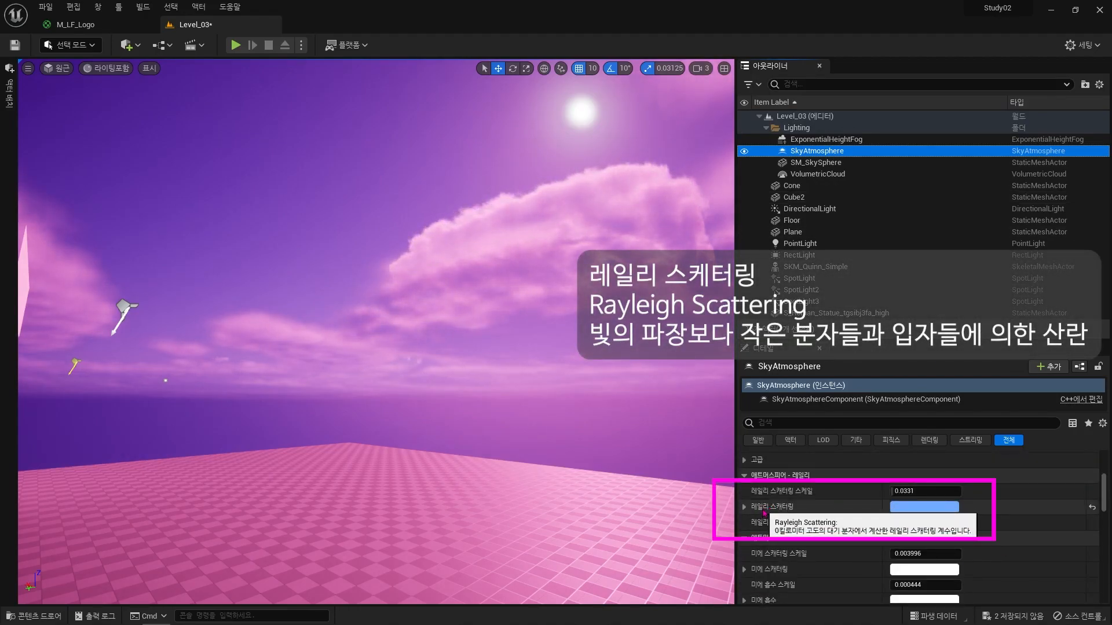
pyautogui.click(924, 507)
pyautogui.click(774, 409)
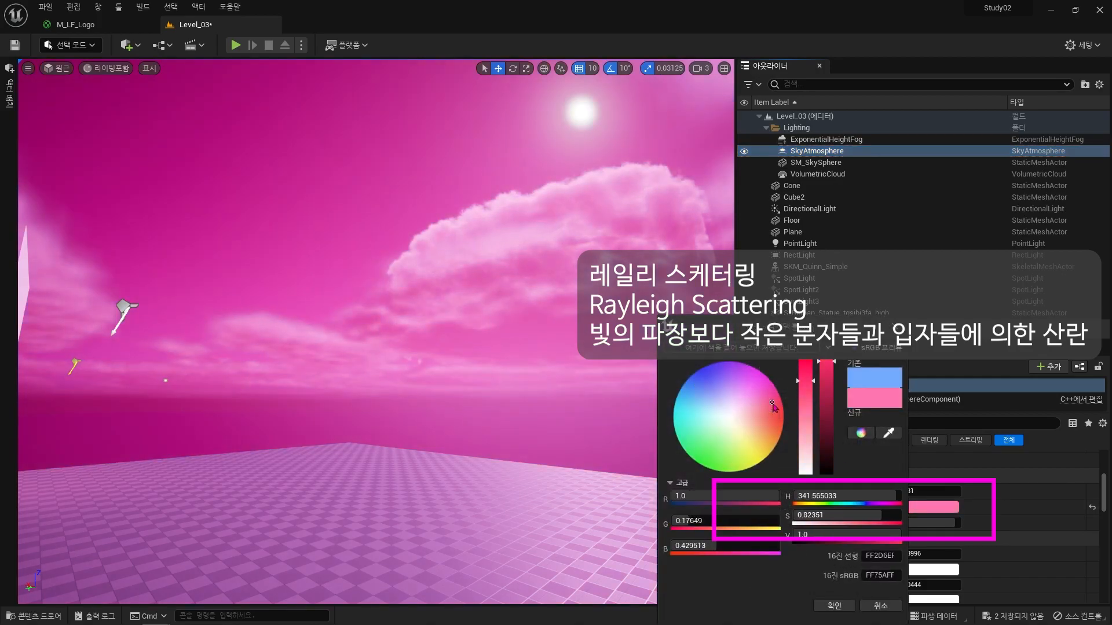
pyautogui.moveTo(776, 413)
pyautogui.mouseDown()
pyautogui.moveTo(728, 388)
pyautogui.moveTo(706, 400)
pyautogui.moveTo(696, 433)
pyautogui.moveTo(717, 459)
pyautogui.moveTo(806, 452)
pyautogui.moveTo(693, 444)
pyautogui.moveTo(728, 384)
pyautogui.moveTo(773, 424)
pyautogui.mouseUp()
pyautogui.click(895, 326)
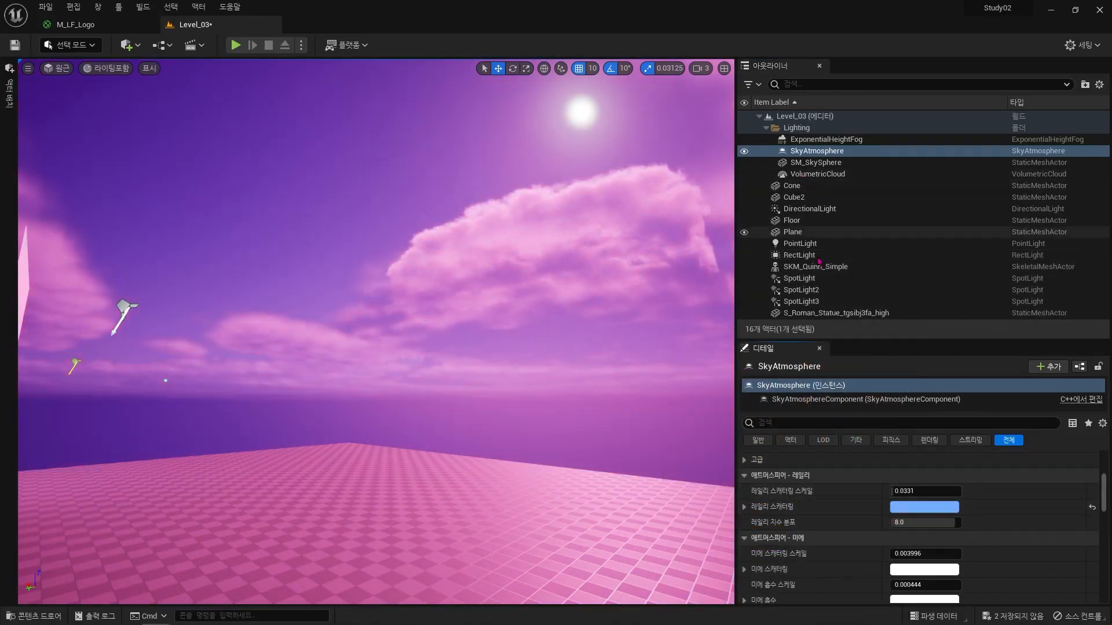
# Reset the Directional Light's color to the default white
pyautogui.click(810, 209)
pyautogui.click(1093, 567)
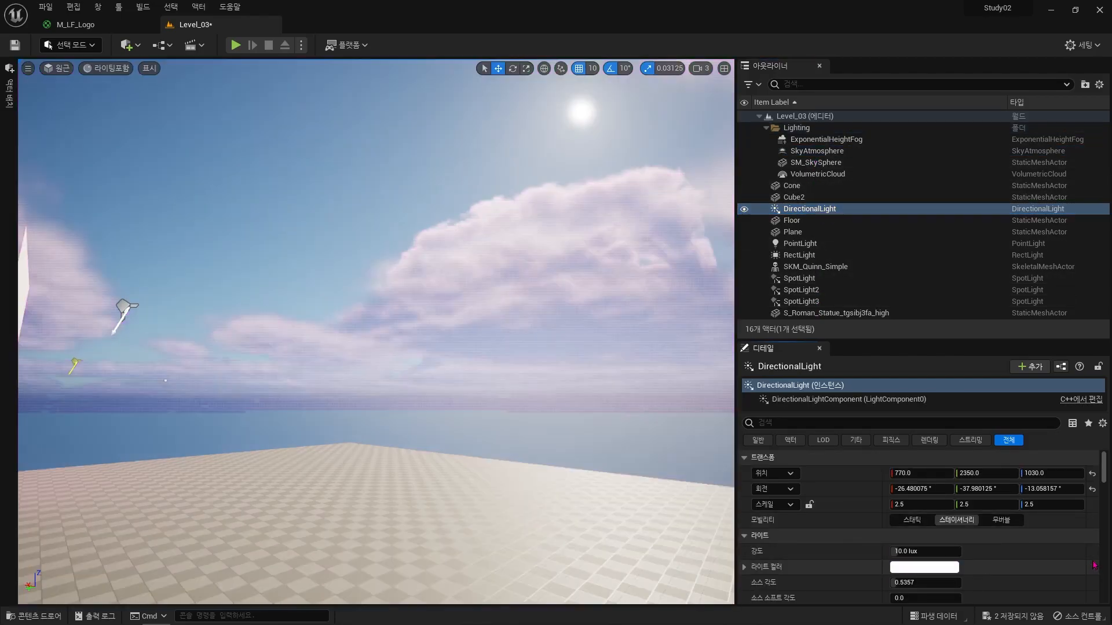
pyautogui.moveTo(680, 251); pyautogui.dragTo(724, 248, button='right')
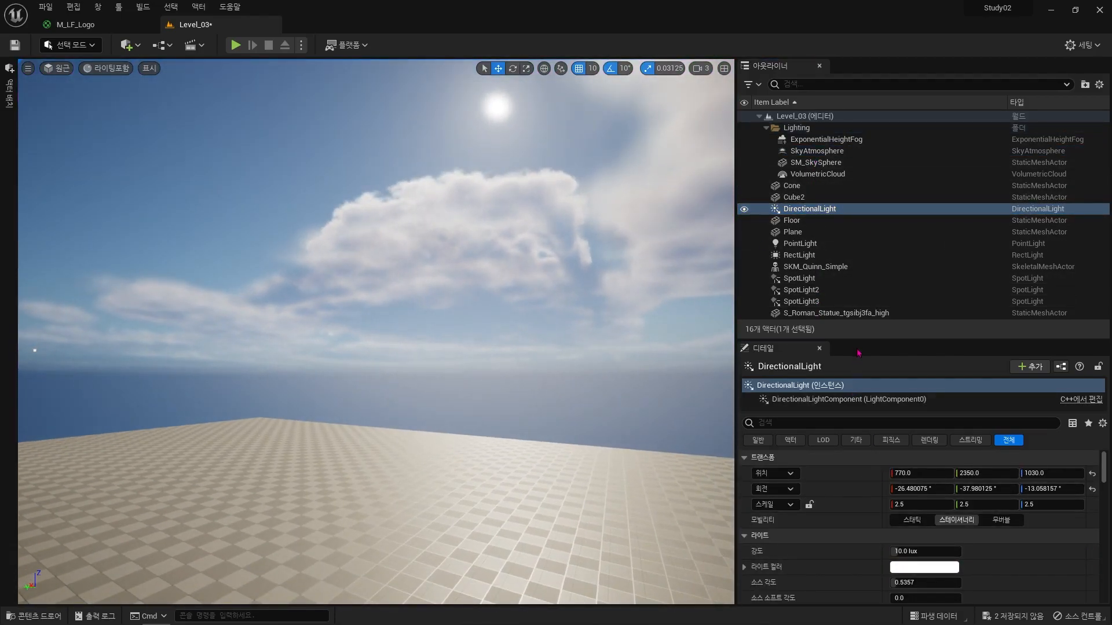
# Enlarge the Directional Light's property area and filter its properties by 머티리얼
pyautogui.moveTo(856, 339); pyautogui.dragTo(856, 191)
pyautogui.scroll(-10, 868, 406)
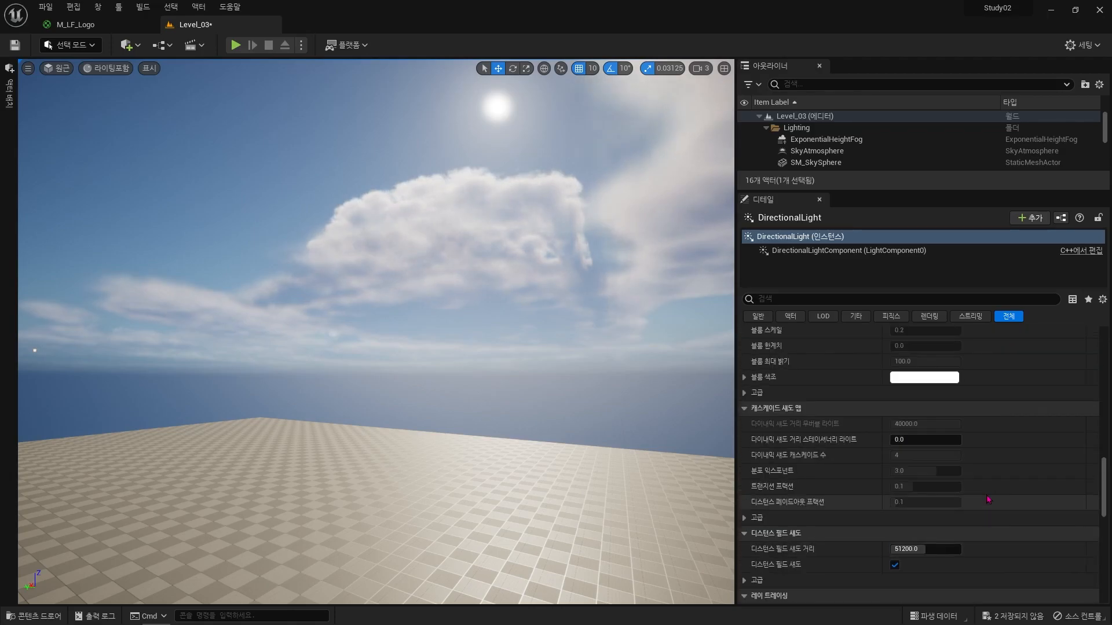
pyautogui.write('머티리얼')
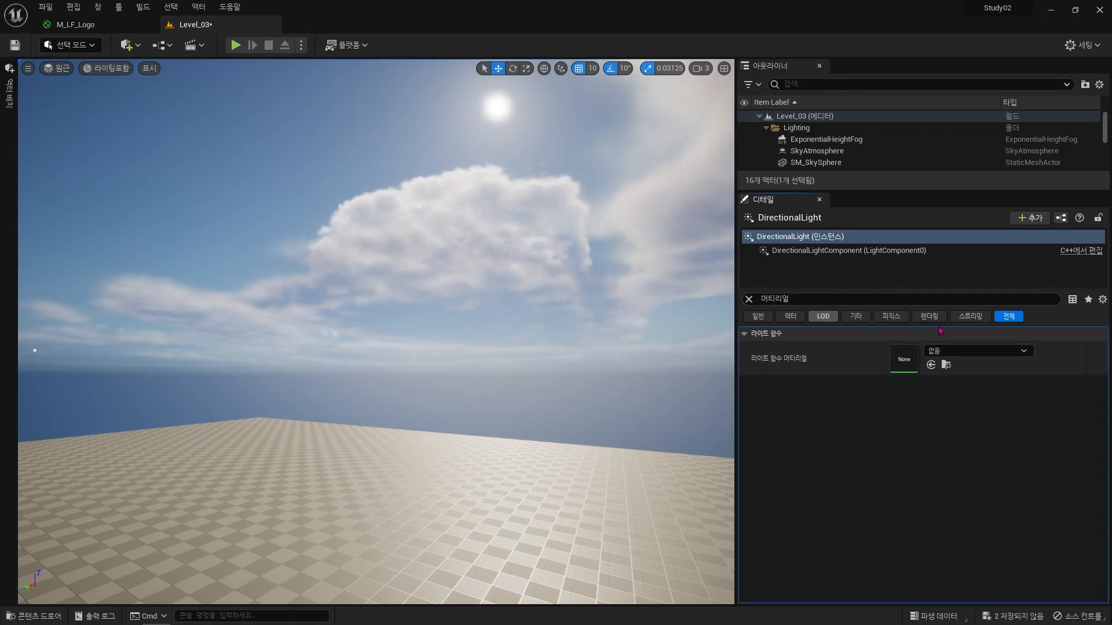
# Duplicate the M_LF_Logo material in the 머티리얼 folder
pyautogui.keyDown('alt'); pyautogui.moveTo(556, 313); pyautogui.dragTo(610, 385); pyautogui.keyUp('alt')
pyautogui.moveTo(609, 385); pyautogui.dragTo(660, 345, button='right')
pyautogui.hotkey('ctrl', 'space')
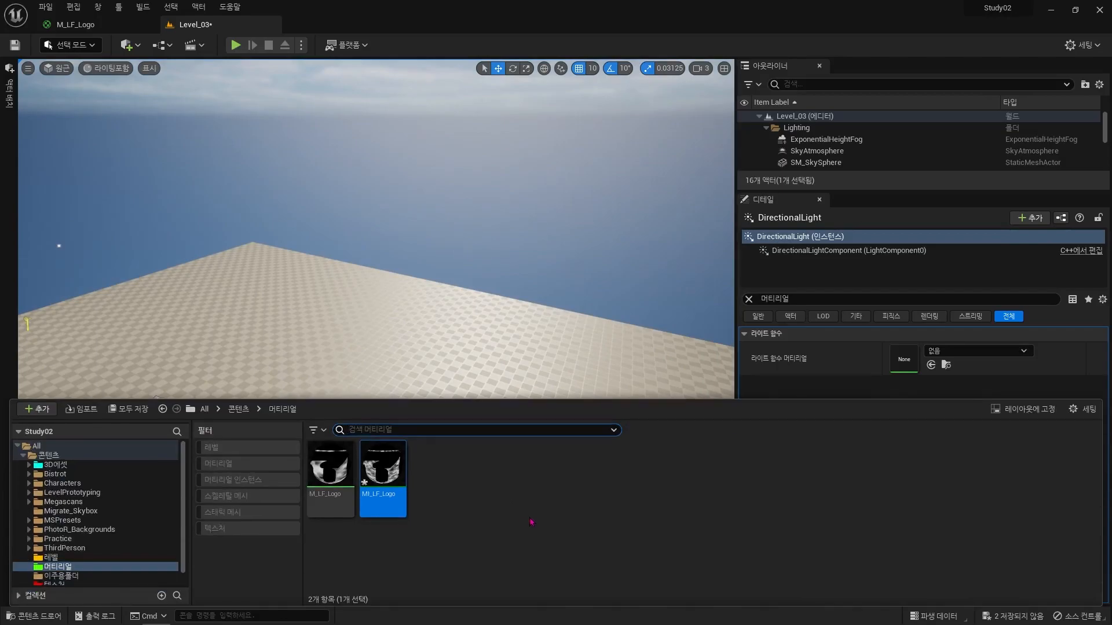
pyautogui.click(384, 476)
pyautogui.click(342, 472)
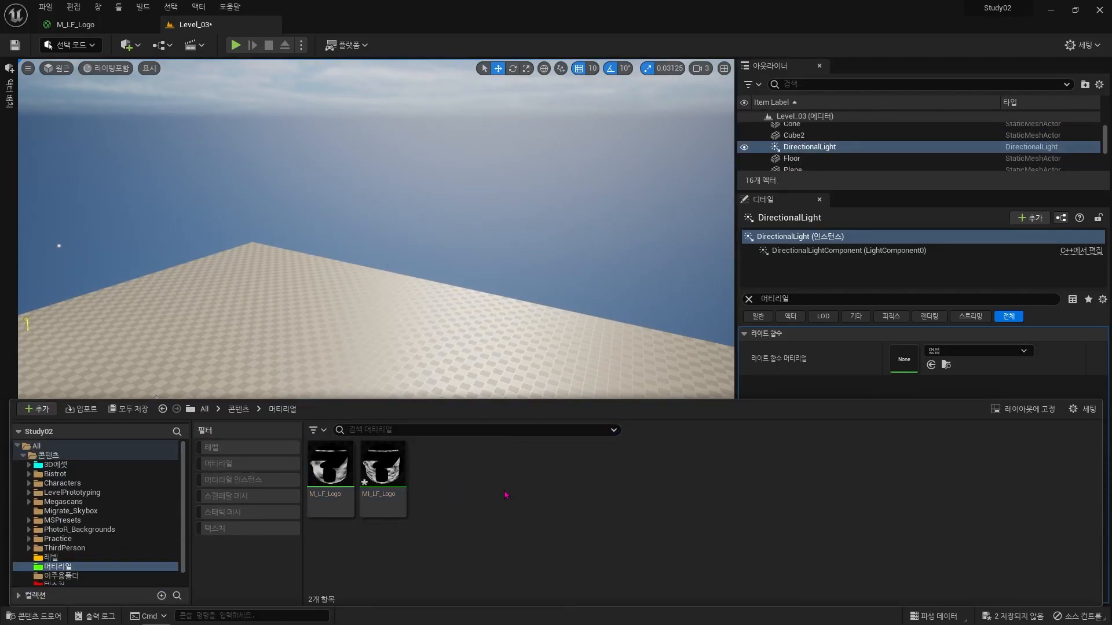
pyautogui.click(385, 482)
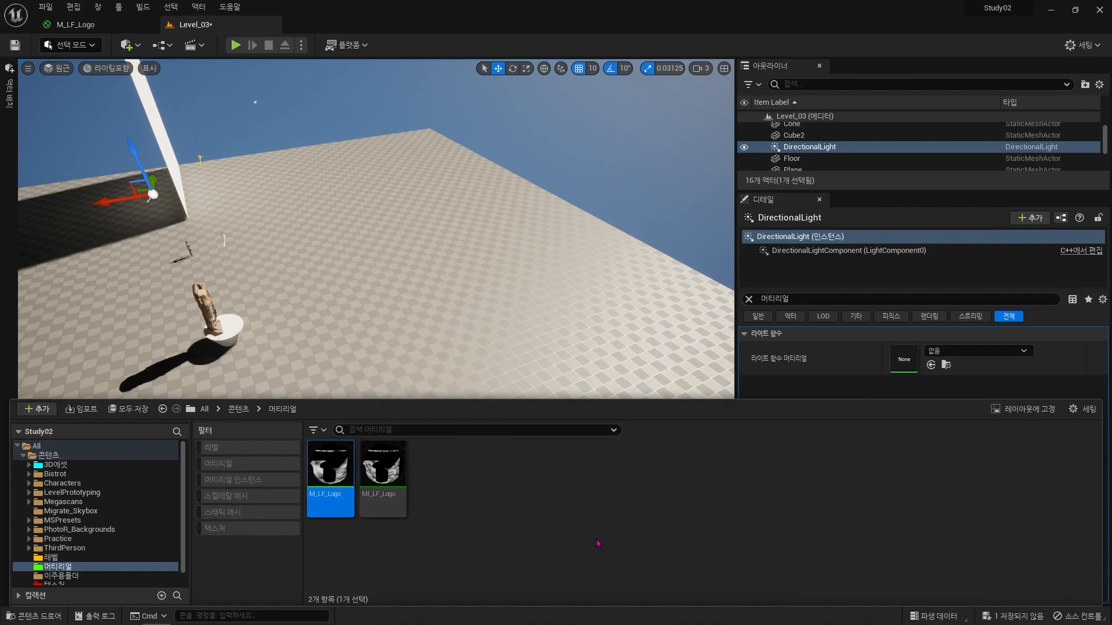
pyautogui.hotkey('ctrl', 'v')
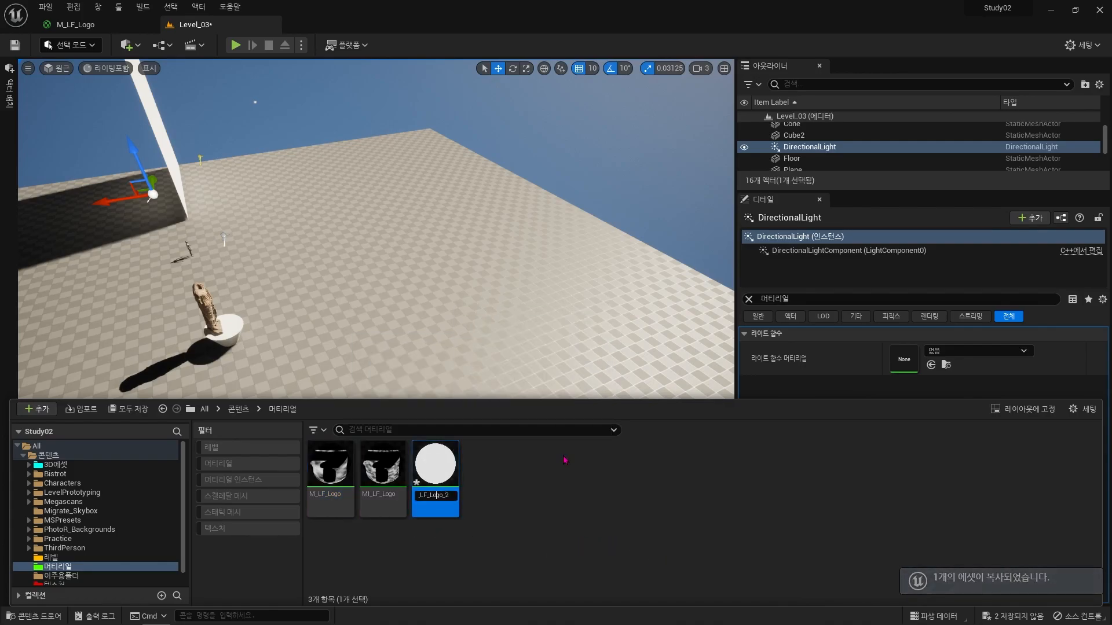
# Name the duplicated material M_LF_구름그림자
pyautogui.press('Delete')
pyautogui.press('Delete')
pyautogui.press('Delete')
pyautogui.press('Delete')
pyautogui.press('Delete')
pyautogui.press('Delete')
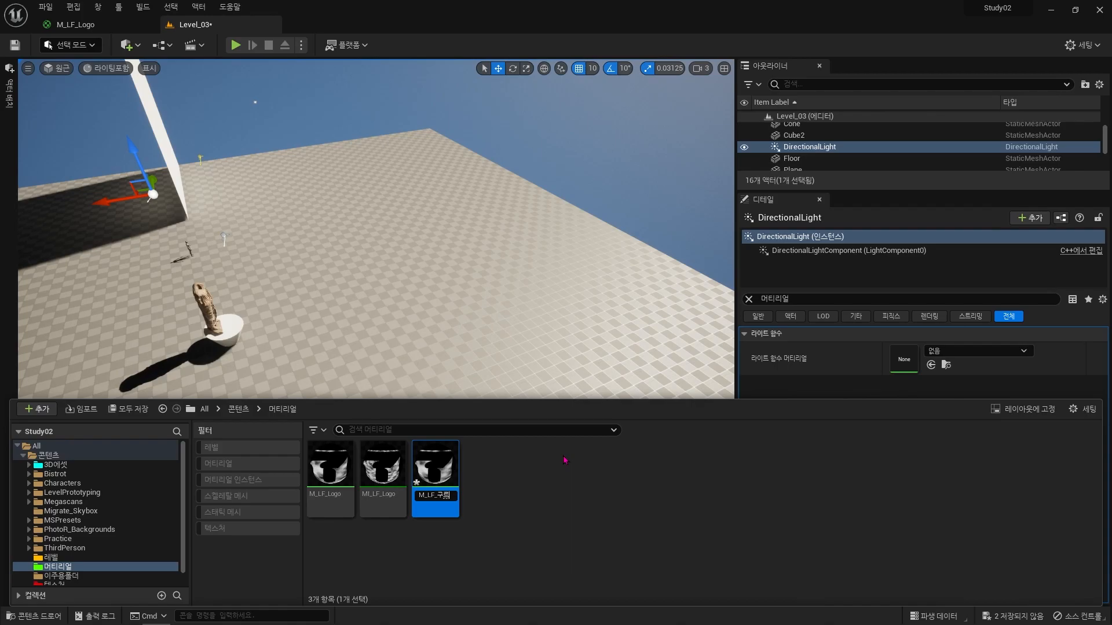
pyautogui.write('구름그림자')
pyautogui.press('Return')
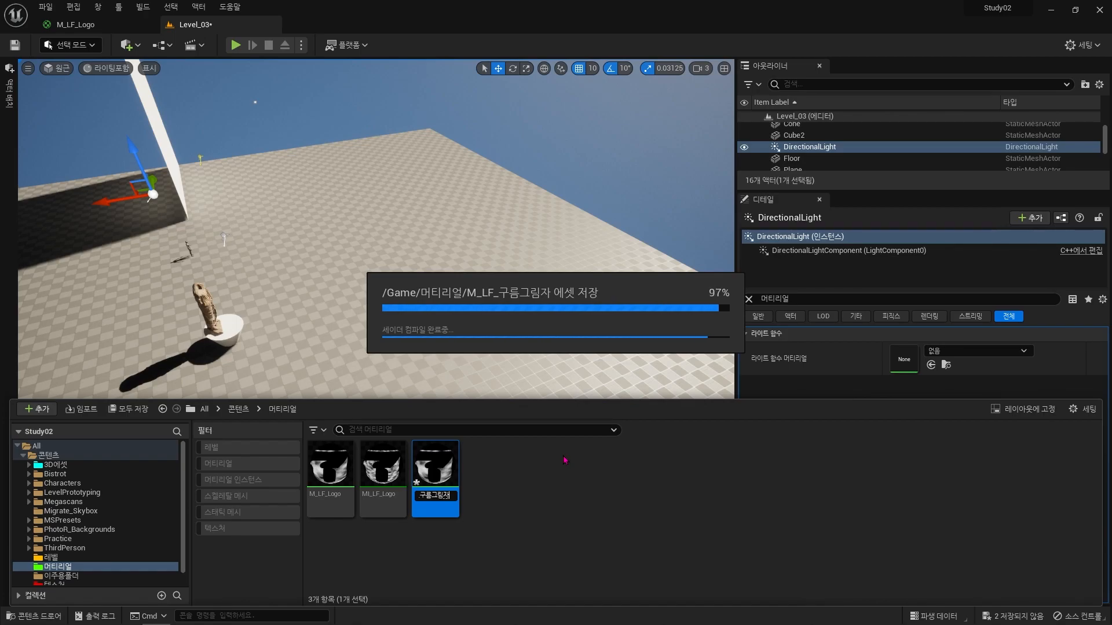
# In M_LF_구름그림자, delete the 텍스처1 and final Multiply nodes and connect the Texture Sample's RGB directly to 이미시브 컬러
pyautogui.doubleClick(382, 466)
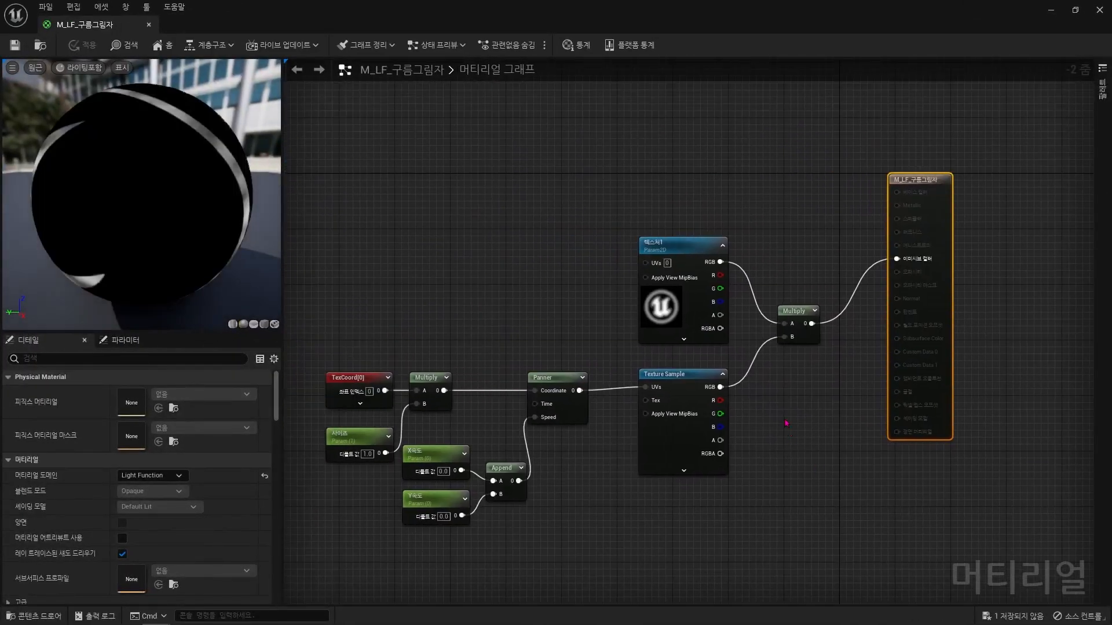
pyautogui.click(703, 241)
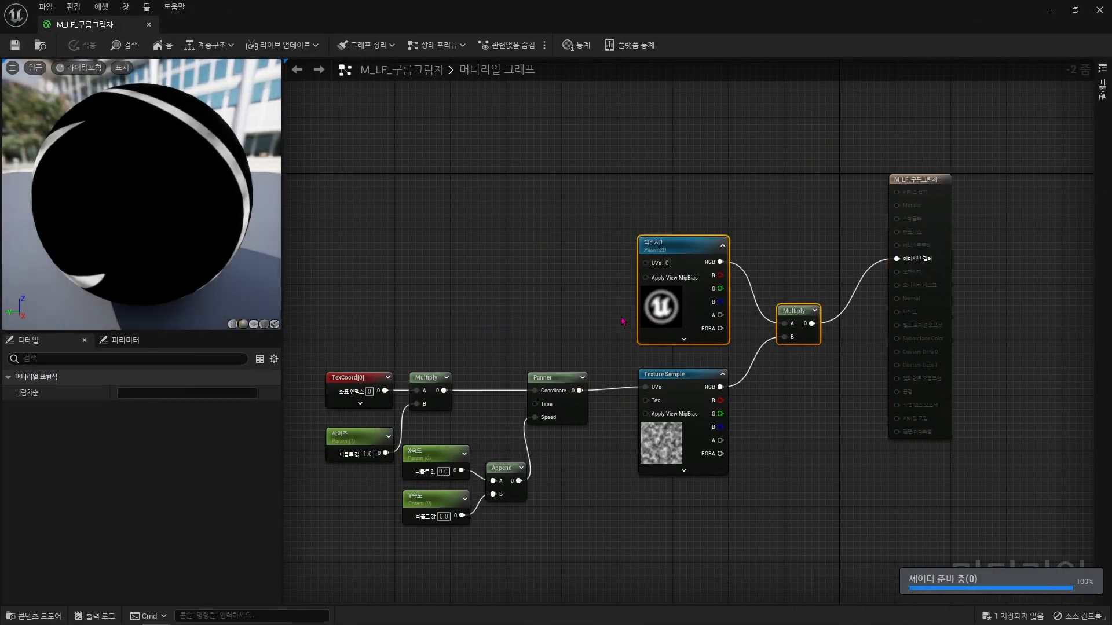
pyautogui.press('Delete')
pyautogui.moveTo(720, 387); pyautogui.dragTo(910, 266)
pyautogui.hotkey('ctrl', 'a')
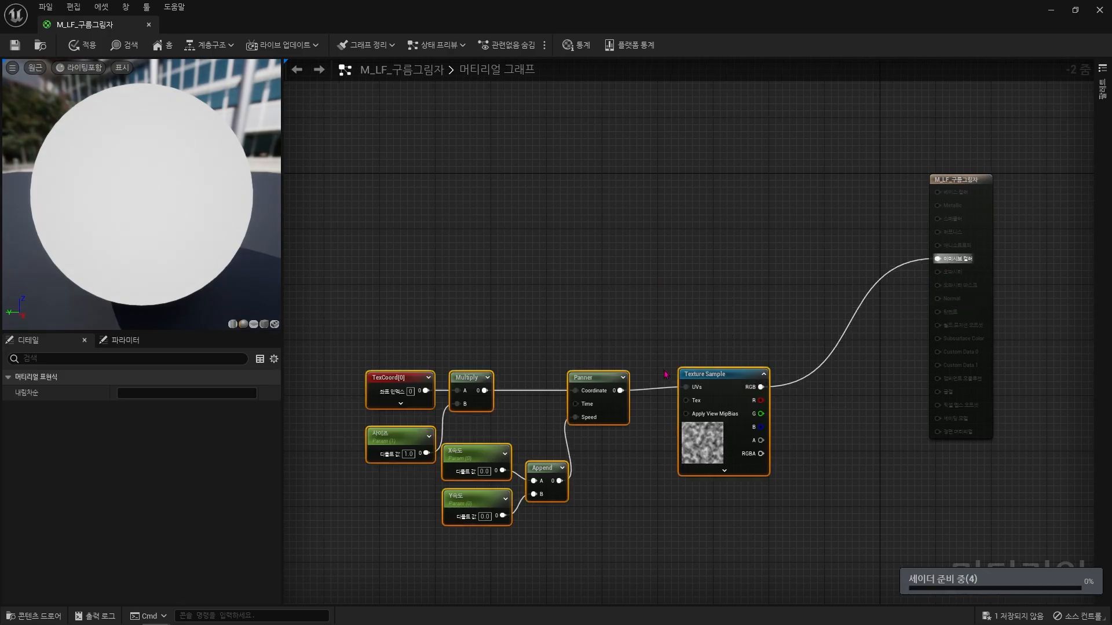
pyautogui.moveTo(724, 429); pyautogui.dragTo(828, 305)
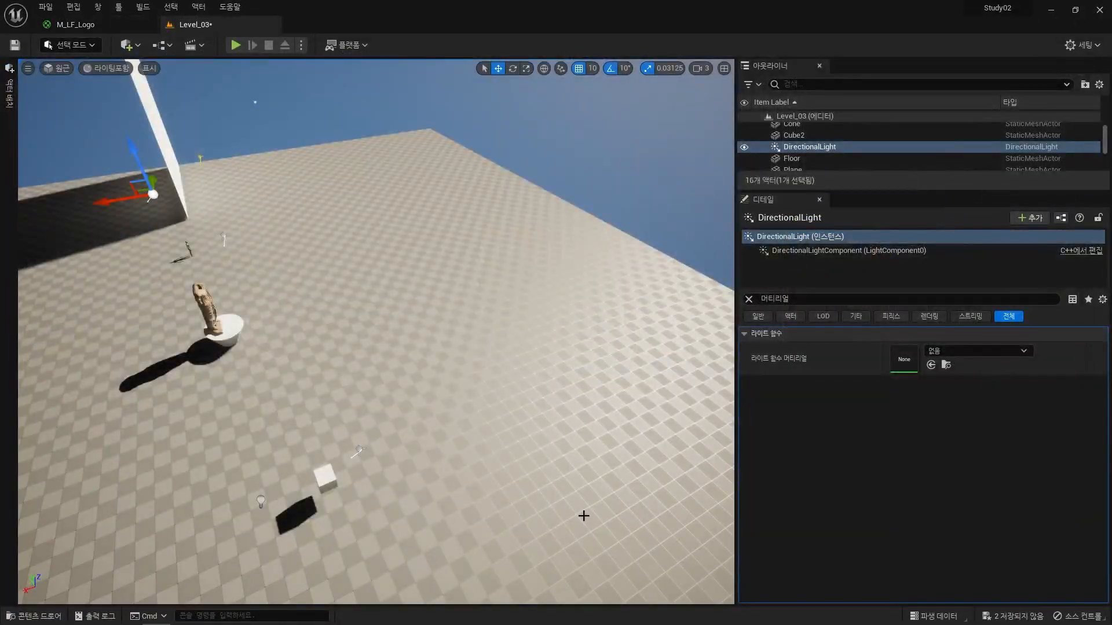
# Create a material instance from M_LF_구름그림자 and name it MI_LF_구름그림자
pyautogui.hotkey('ctrl', 'space')
pyautogui.rightClick(382, 469)
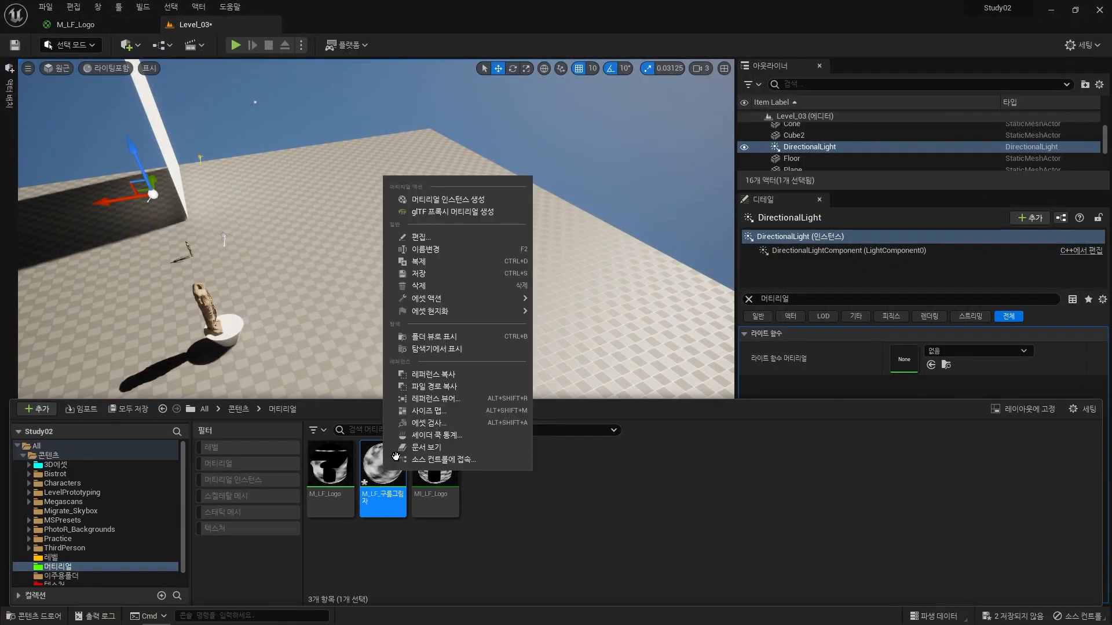
pyautogui.click(440, 198)
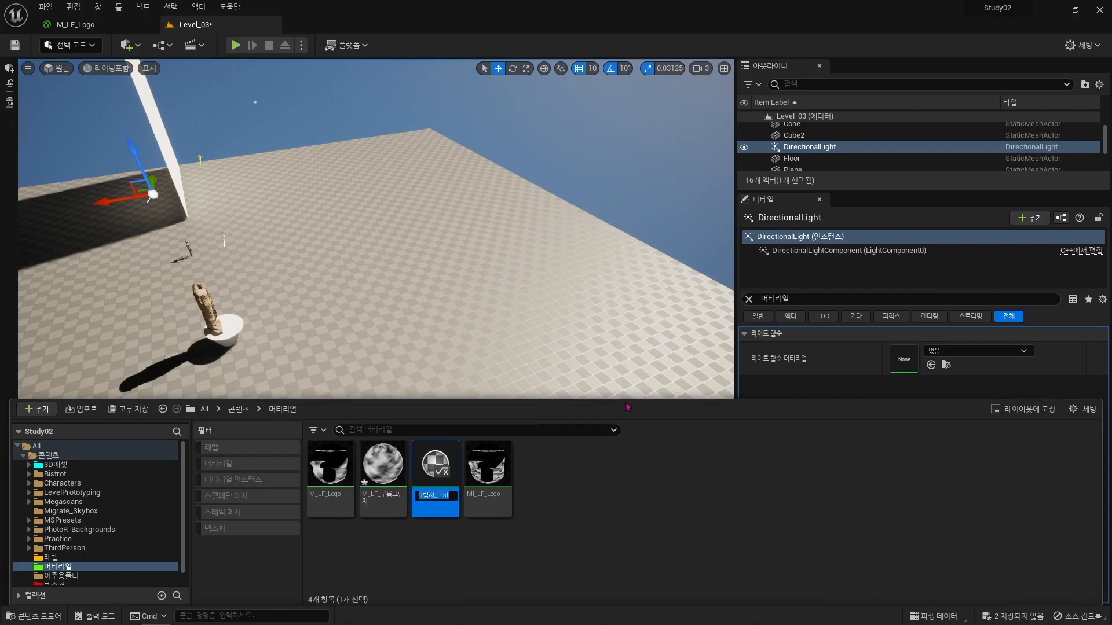
pyautogui.press('BackSpace')
pyautogui.press('Home')
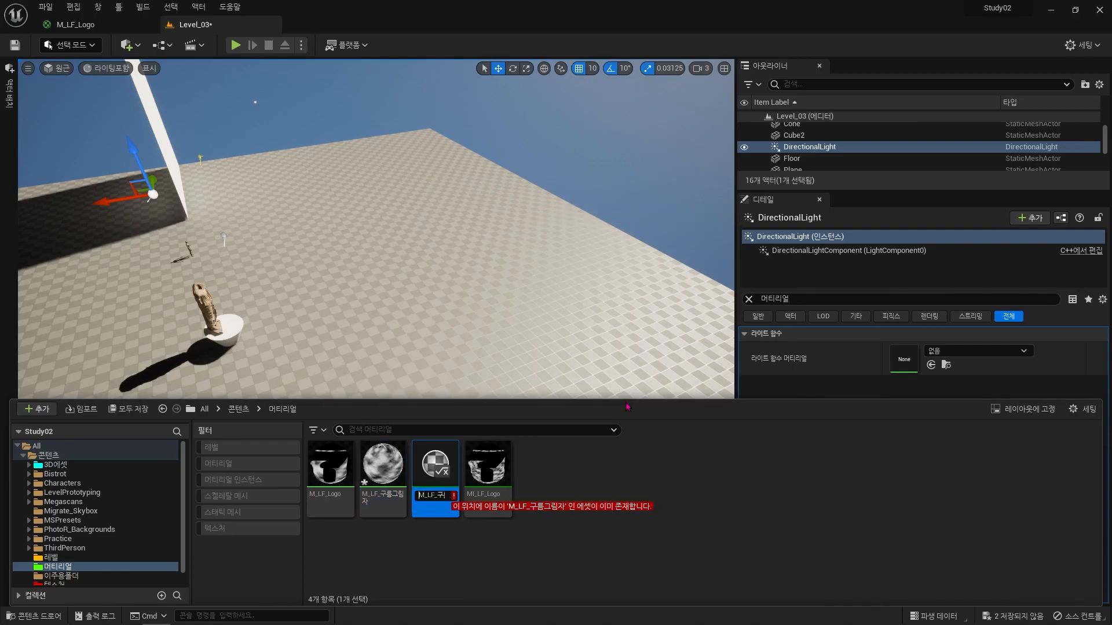
pyautogui.write('I')
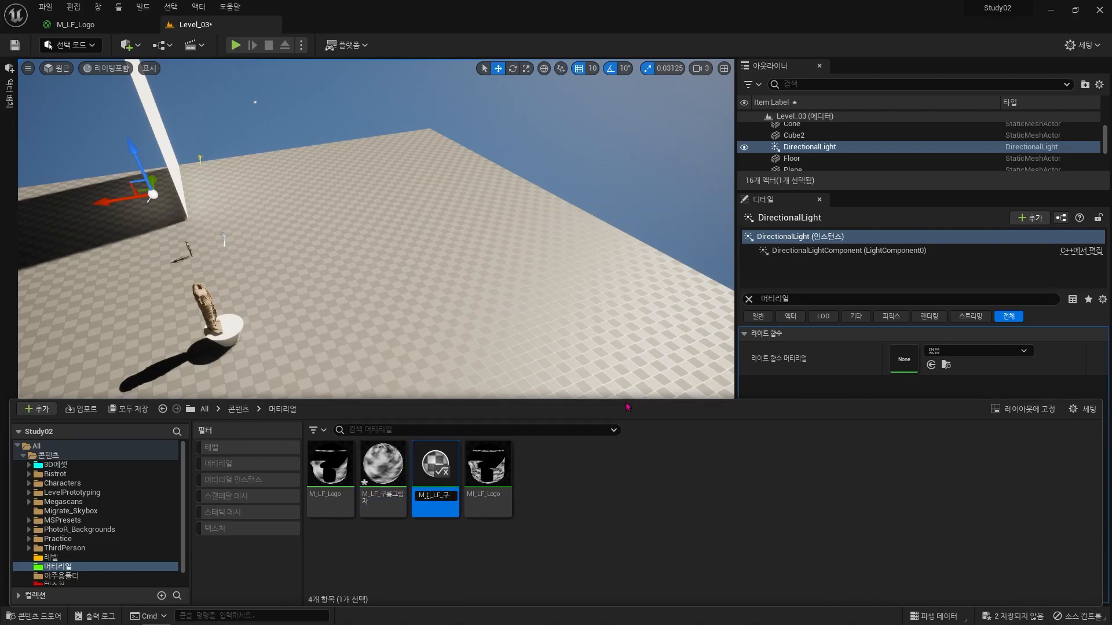
pyautogui.press('Return')
# Assign MI_LF_구름그림자 as the Directional Light's light function material
pyautogui.moveTo(500, 478); pyautogui.dragTo(903, 359)
pyautogui.click(874, 387)
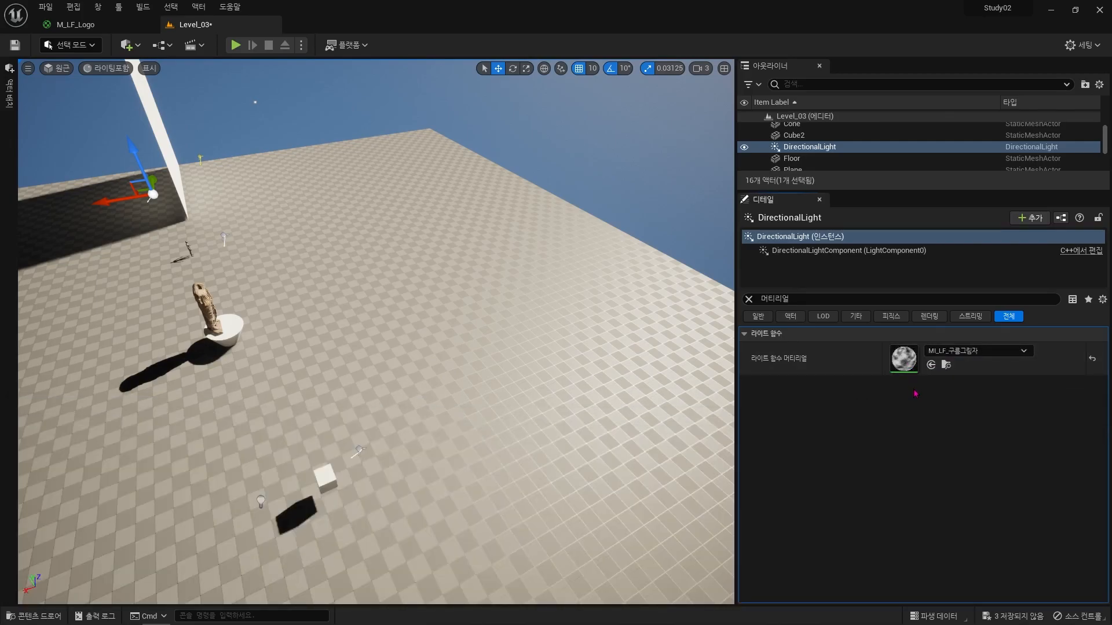
pyautogui.moveTo(631, 392); pyautogui.dragTo(666, 365, button='right')
pyautogui.press('w')
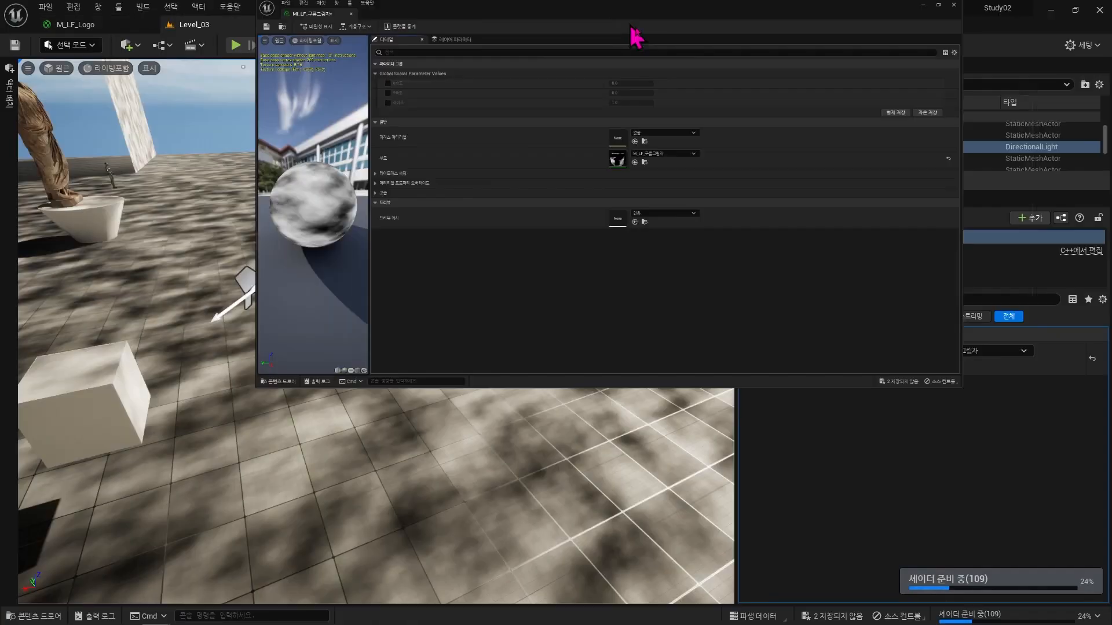
# Place the MI_LF_구름그림자 editor beside the scene, then override its 사이즈 parameter and lower it to 0.071234
pyautogui.moveTo(630, 25); pyautogui.dragTo(898, 67)
pyautogui.moveTo(825, 429); pyautogui.dragTo(832, 560)
pyautogui.click(667, 210)
pyautogui.moveTo(909, 211); pyautogui.dragTo(757, 201)
# Enable the Y속도 and X속도 overrides in MI_LF_구름그림자 and set X속도 to 0.1
pyautogui.click(667, 195)
pyautogui.click(666, 180)
pyautogui.click(913, 179)
pyautogui.write('0.1')
pyautogui.press('Return')
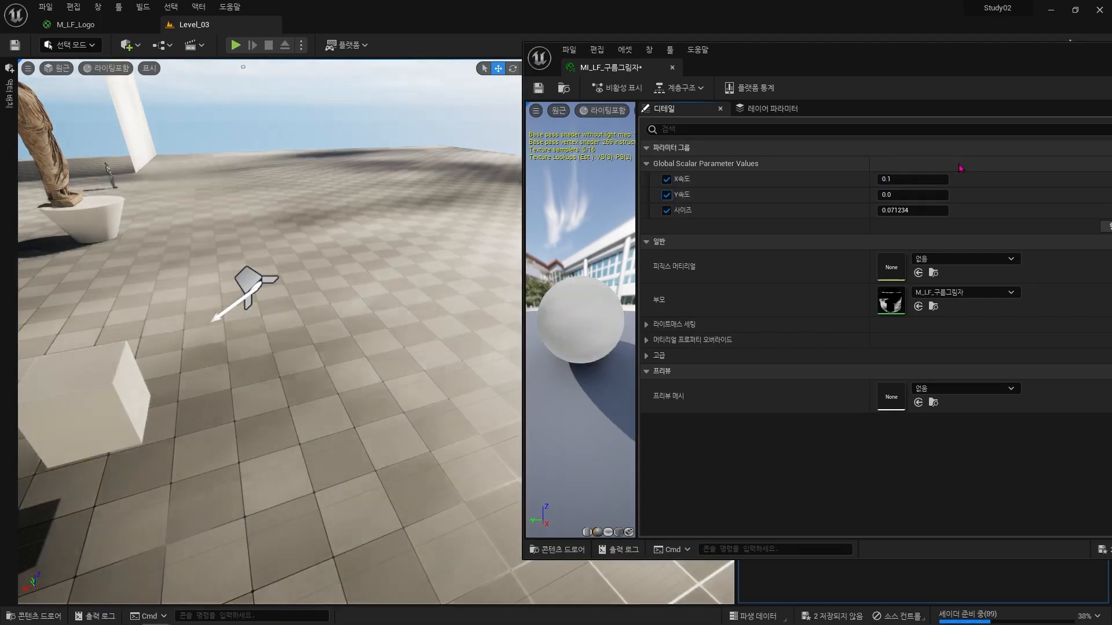
# Set both X속도 and Y속도 of the cloud shadow instance to 0.01
pyautogui.click(922, 180)
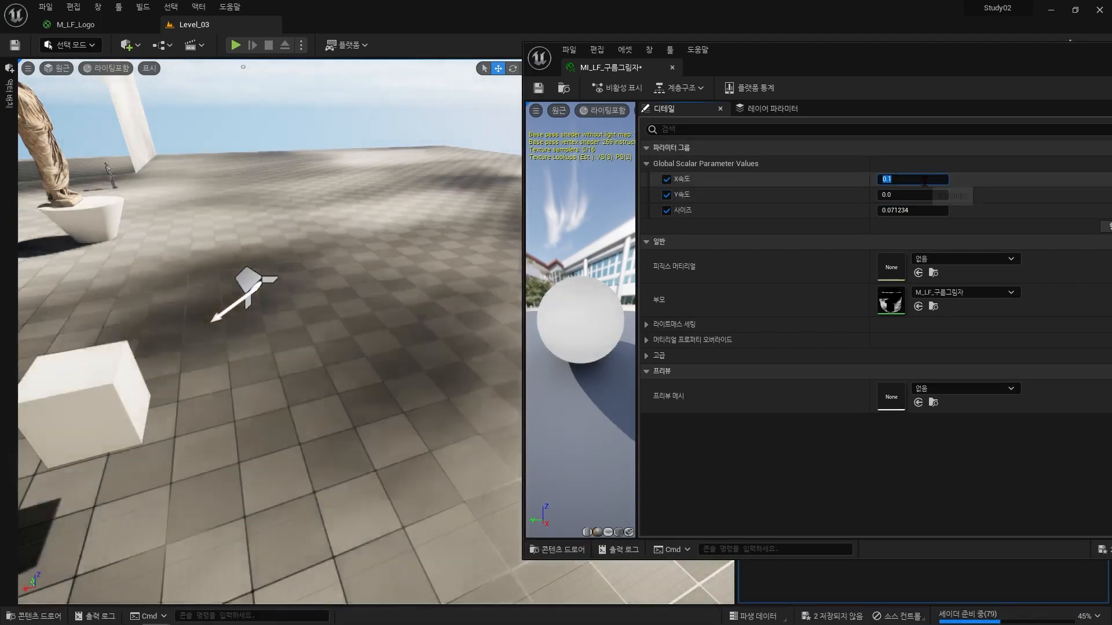
pyautogui.write('0.01')
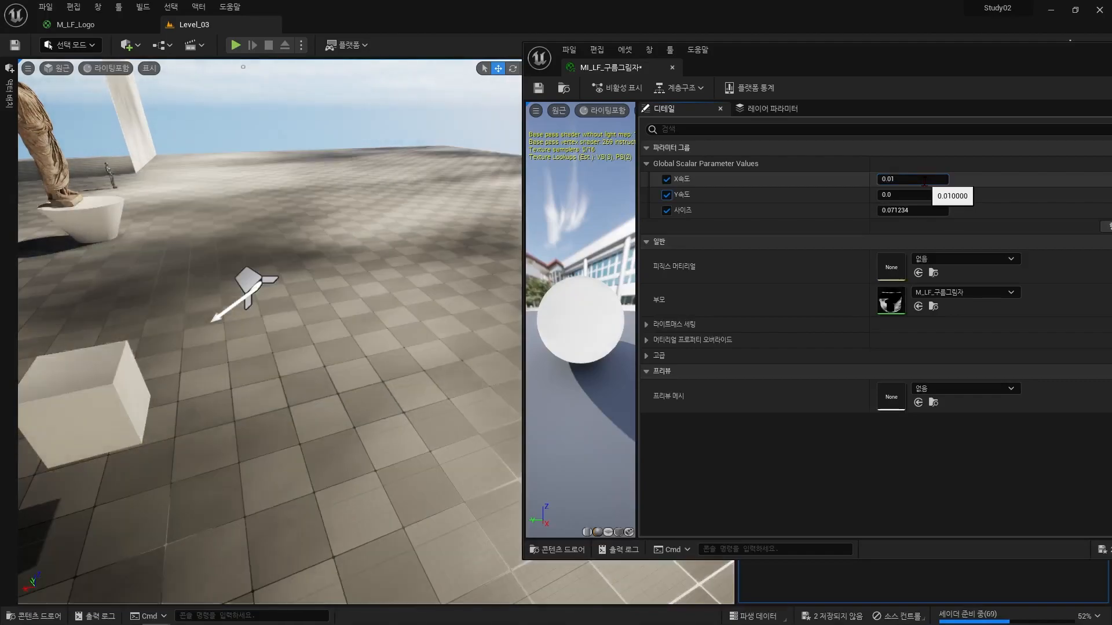
pyautogui.press('Tab')
pyautogui.write('0.01')
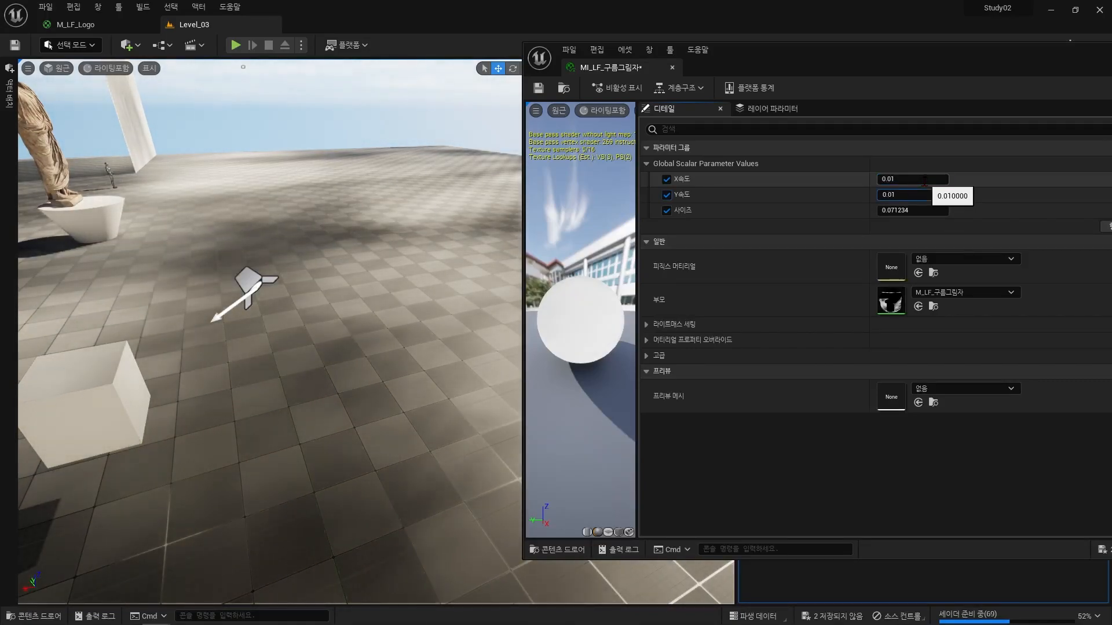
pyautogui.press('Return')
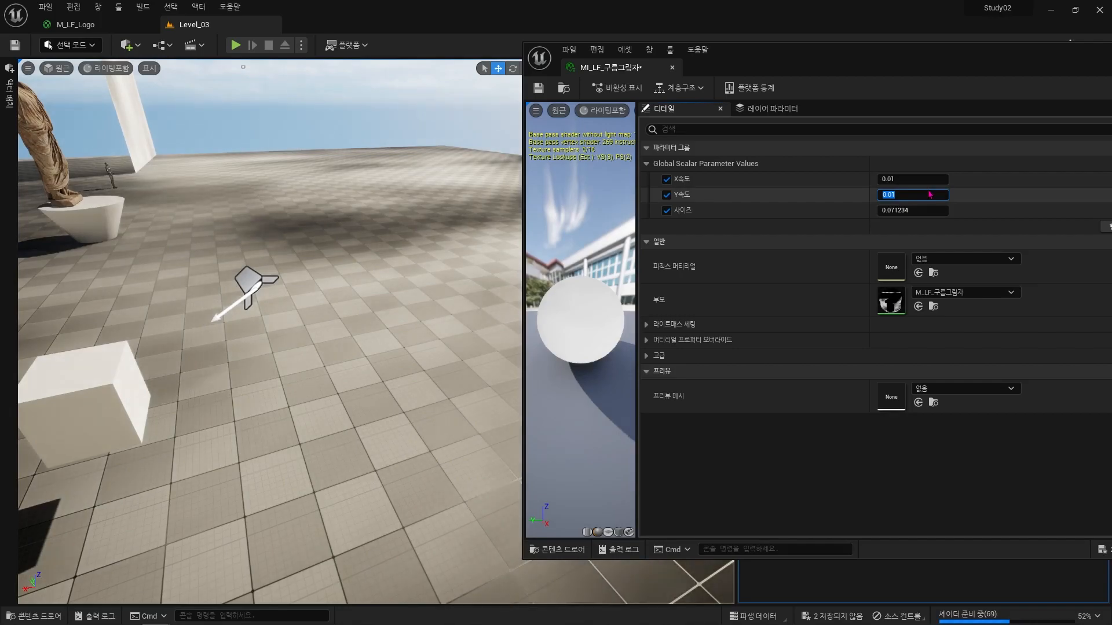
# Slow the cloud shadow by setting Y속도 and X속도 to 0.001
pyautogui.write('0.001')
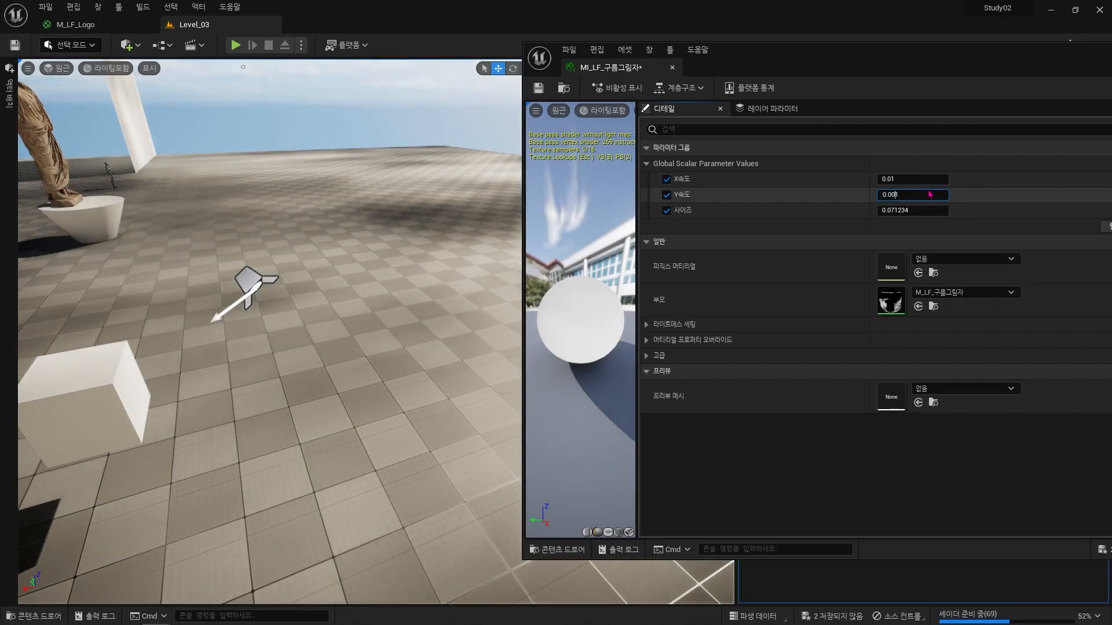
pyautogui.click(922, 178)
pyautogui.write('0.001')
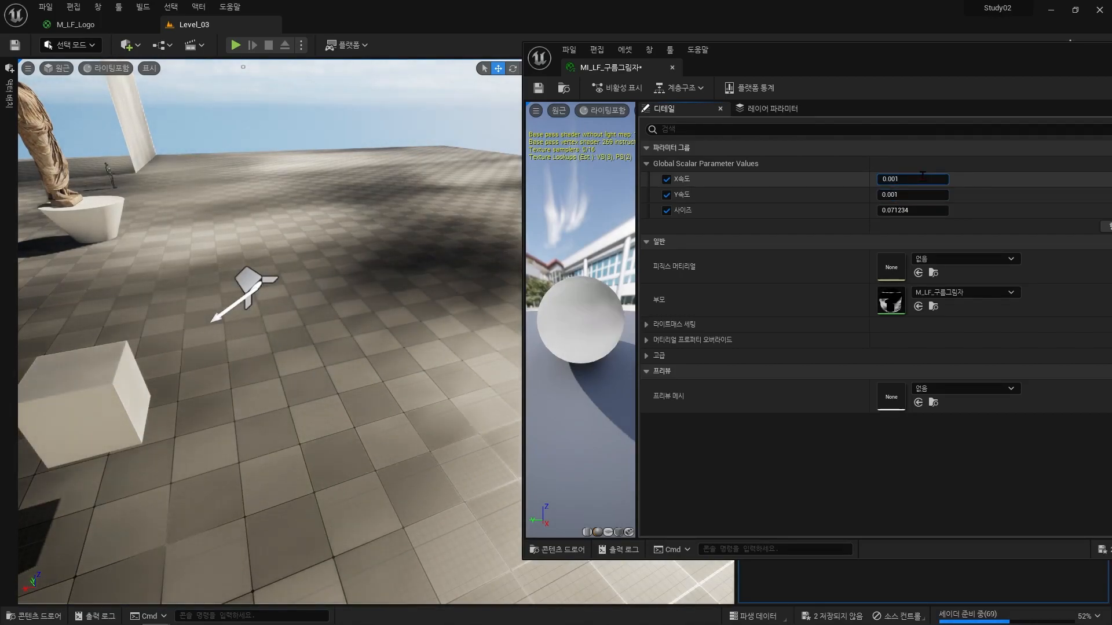
pyautogui.press('Return')
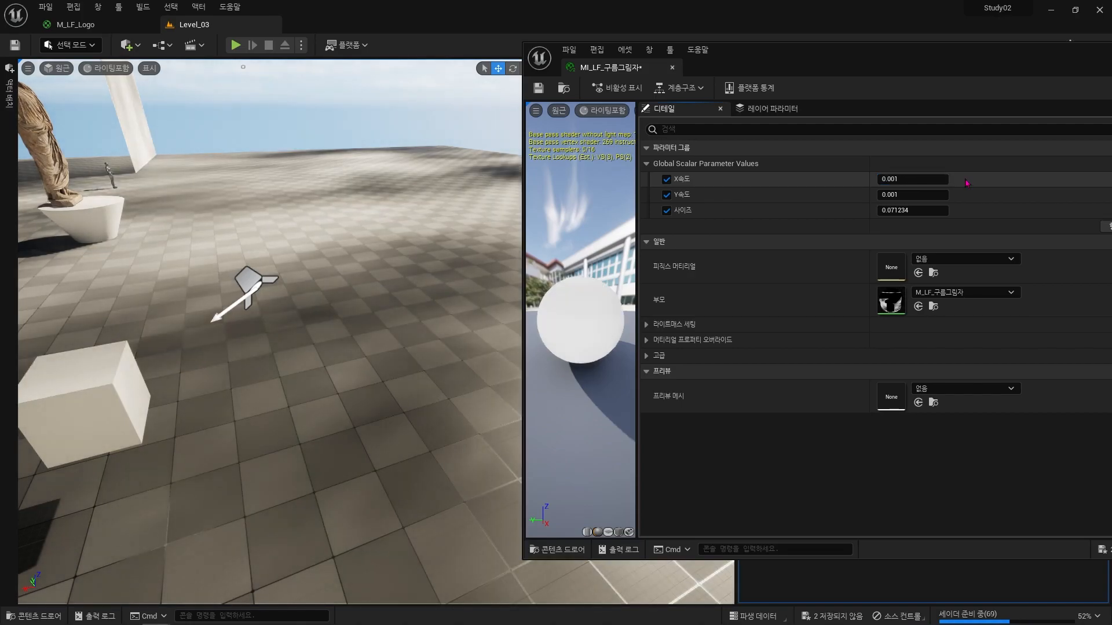
# Raise the cloud shadow instance's X속도 to 0.005
pyautogui.click(928, 177)
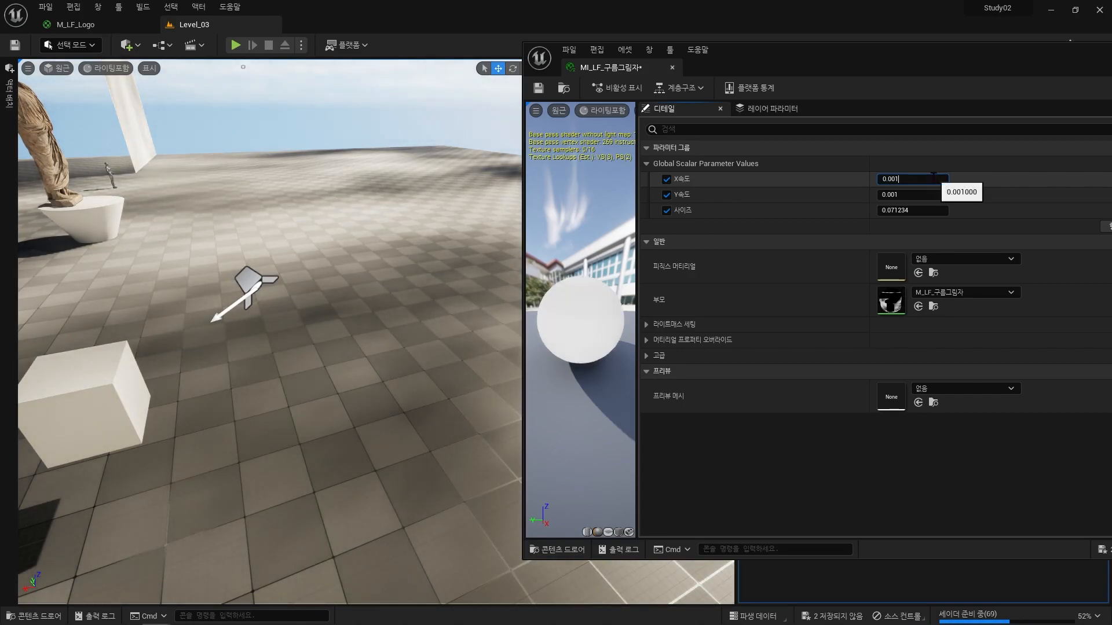
pyautogui.press('BackSpace')
pyautogui.write('5')
pyautogui.press('Return')
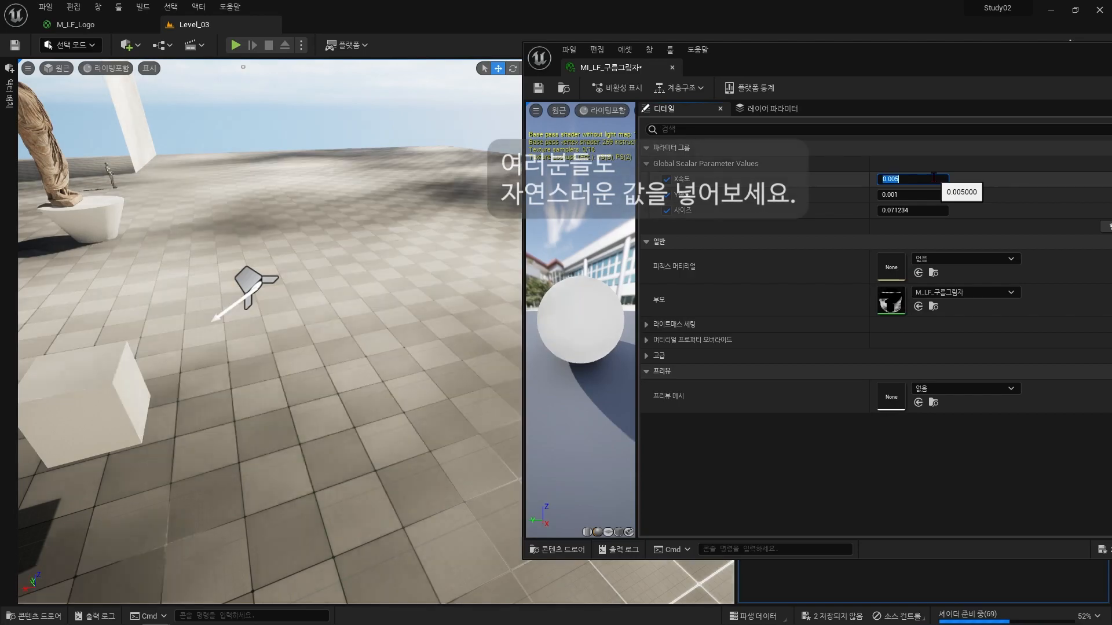
# Move the instance editor aside, play the level, run the character around to view the drifting cloud shadows, and stop playing
pyautogui.moveTo(406, 289); pyautogui.dragTo(434, 278, button='right')
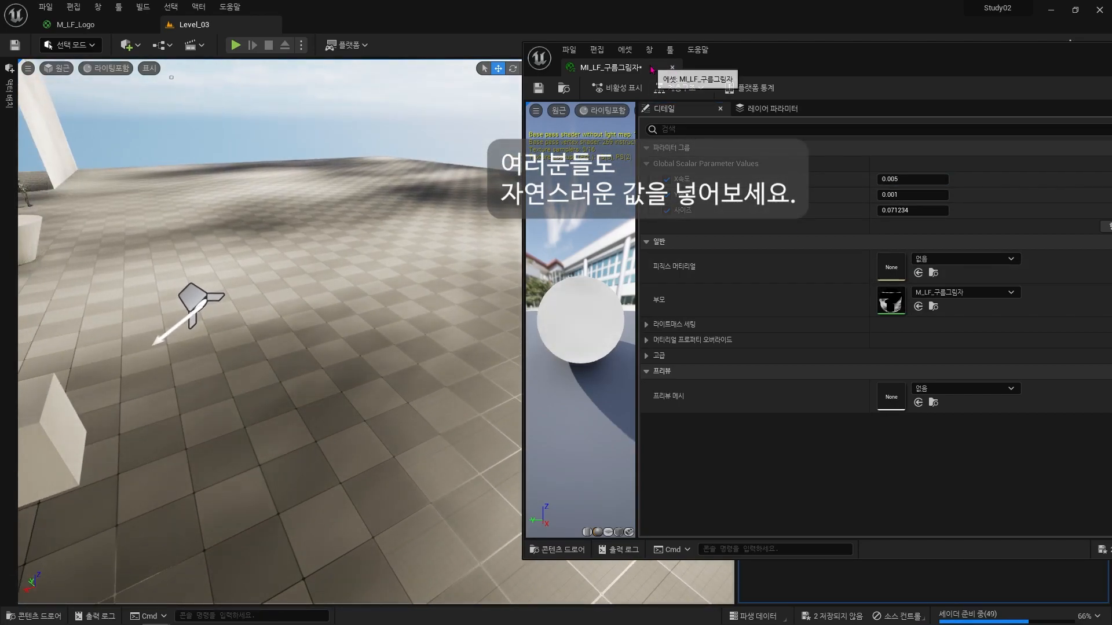
pyautogui.moveTo(827, 72); pyautogui.dragTo(1033, 91)
pyautogui.moveTo(543, 268); pyautogui.dragTo(578, 268, button='right')
pyautogui.click(235, 45)
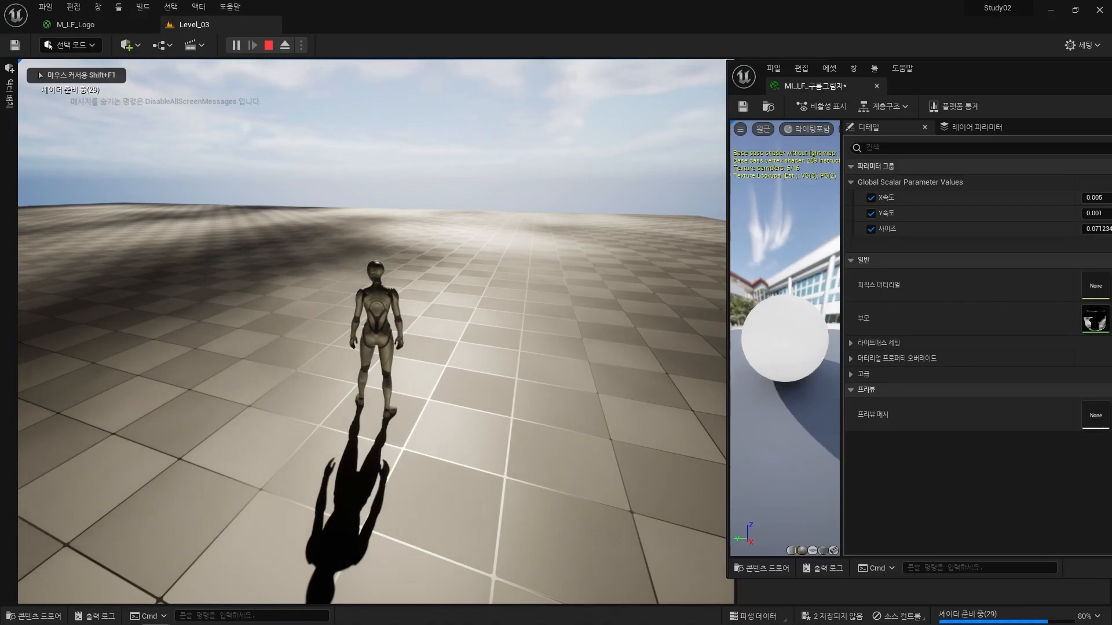
pyautogui.press('w')
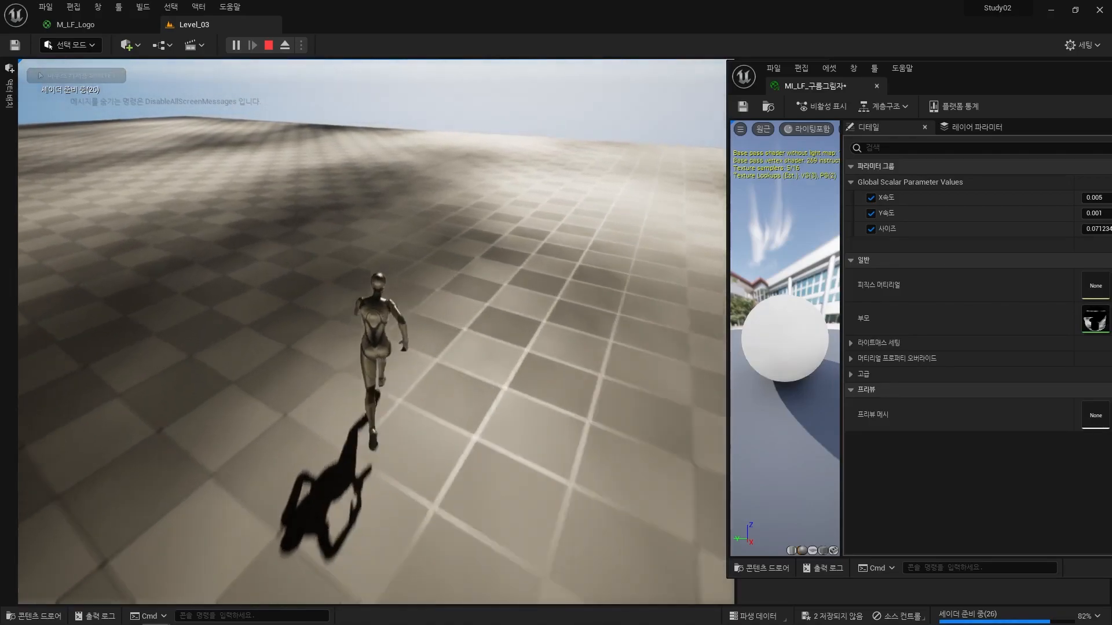
pyautogui.press('d')
pyautogui.press('s')
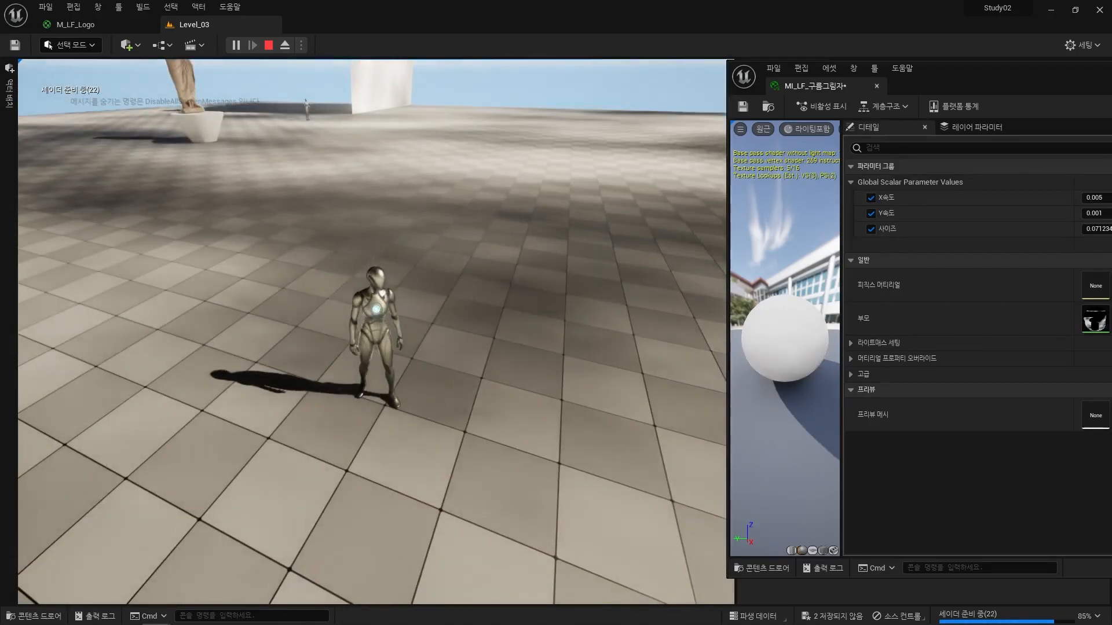
pyautogui.press('a')
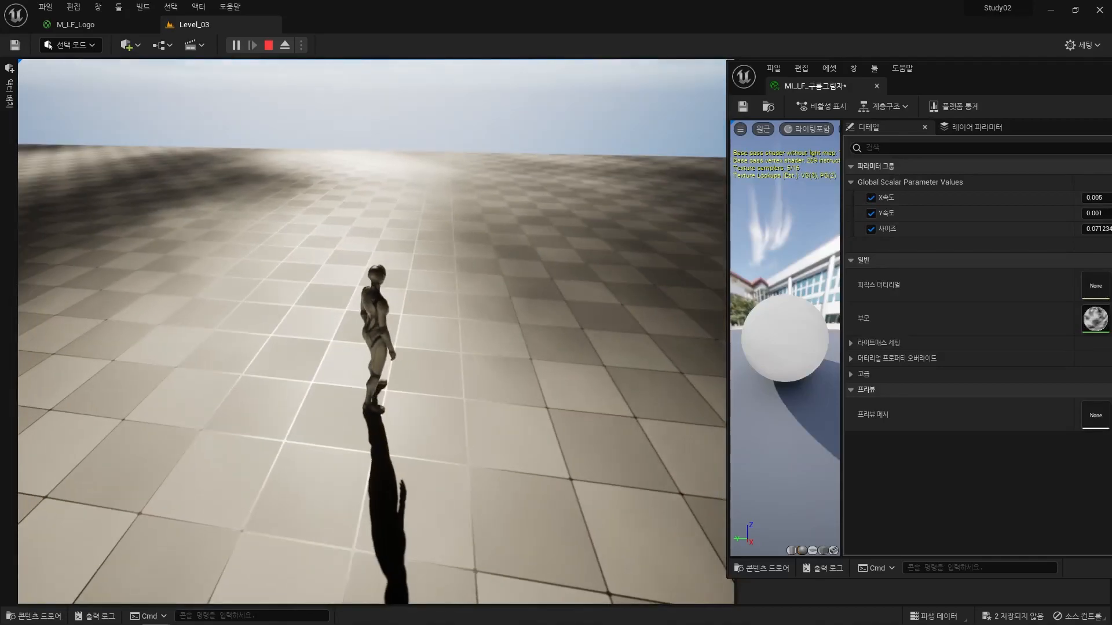
pyautogui.press('w')
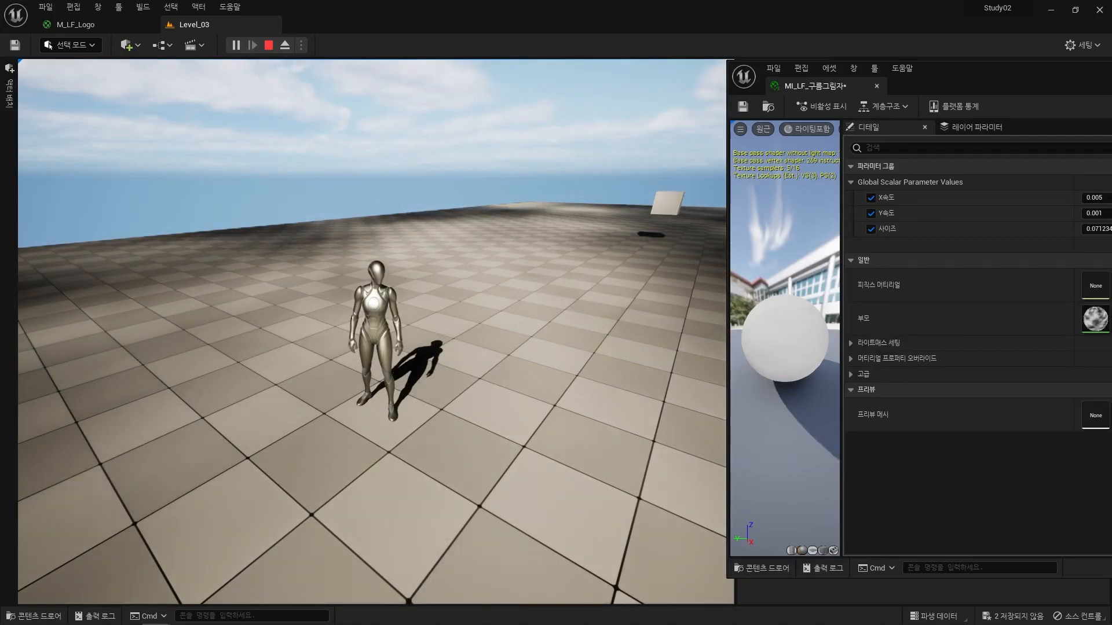
pyautogui.press('Escape')
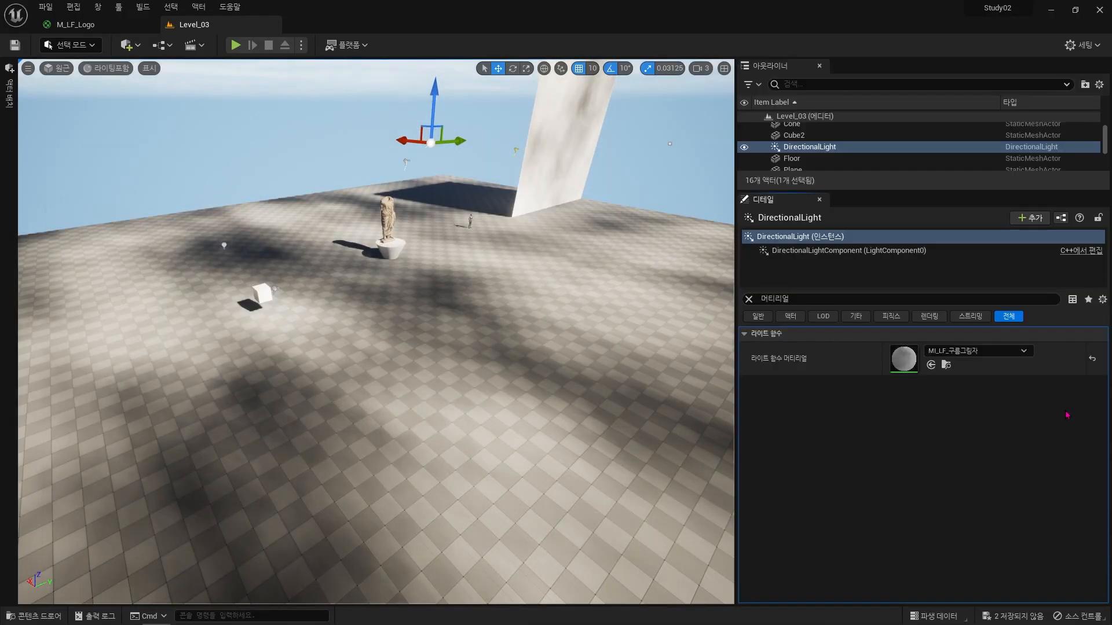
# Remove the cloud shadow light function material from the DirectionalLight and enlarge the actor list
pyautogui.click(1092, 359)
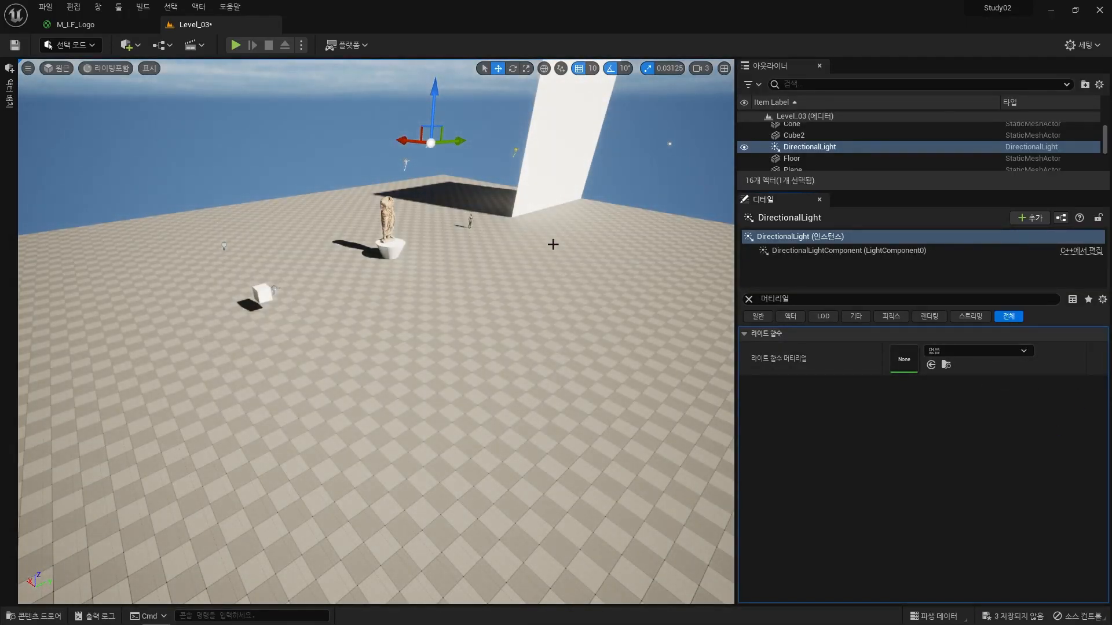
pyautogui.moveTo(881, 193); pyautogui.dragTo(881, 396)
# Open the Env. Light Mixer (환경 라이트 믹서), create a Sky Light in Level_03 with it, and close the mixer
pyautogui.click(105, 7)
pyautogui.click(106, 7)
pyautogui.click(98, 7)
pyautogui.click(154, 238)
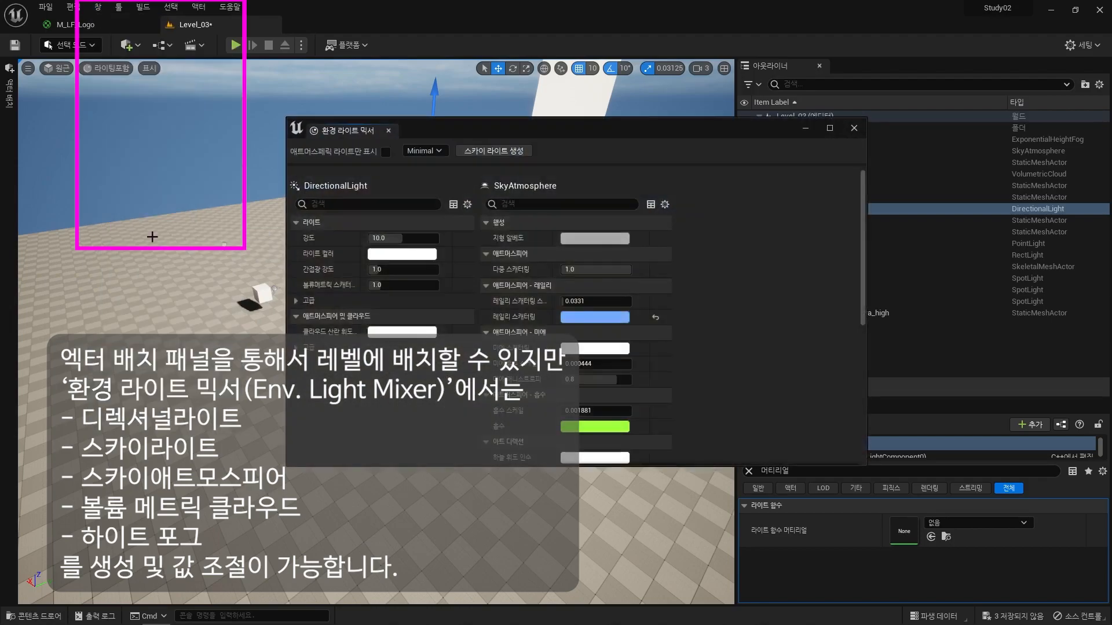
pyautogui.click(513, 152)
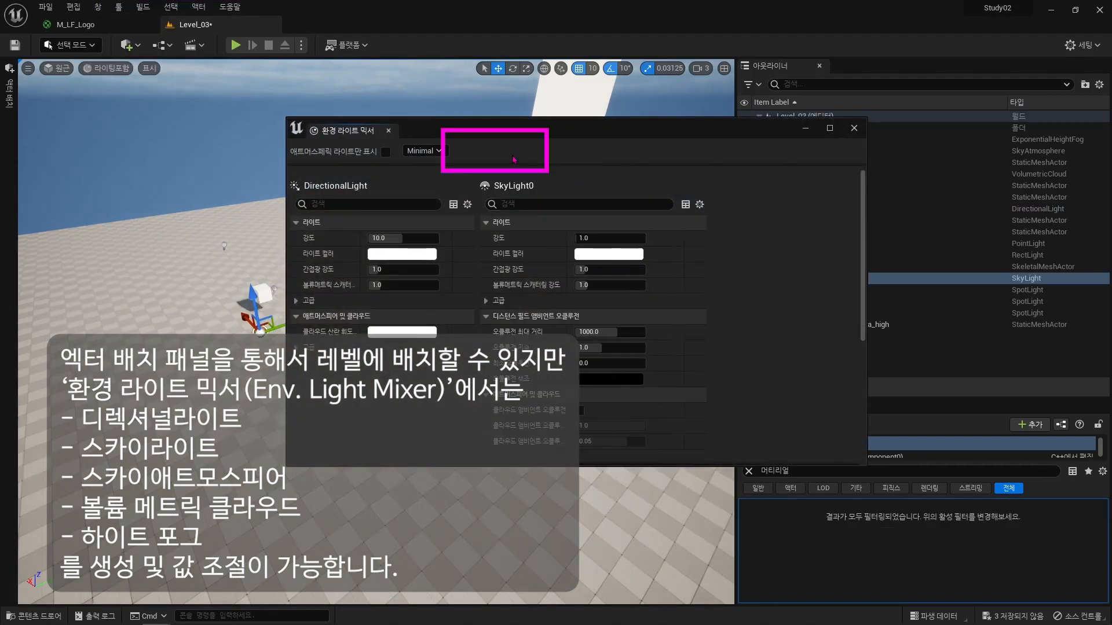
pyautogui.click(854, 128)
pyautogui.moveTo(798, 278); pyautogui.dragTo(798, 128)
pyautogui.moveTo(808, 220); pyautogui.dragTo(799, 139)
# Hide and show SkyLight0 several times to compare the lighting in the shadows of Level_03
pyautogui.click(748, 174)
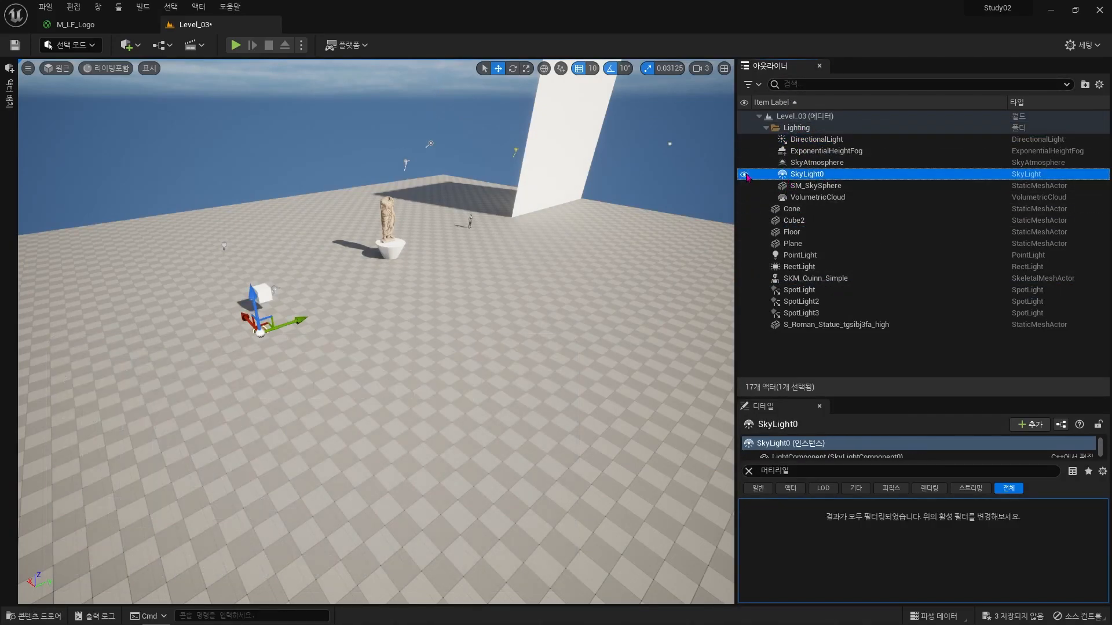
pyautogui.click(745, 175)
pyautogui.click(744, 175)
pyautogui.click(745, 175)
pyautogui.click(744, 175)
pyautogui.moveTo(637, 193); pyautogui.dragTo(680, 399, button='right')
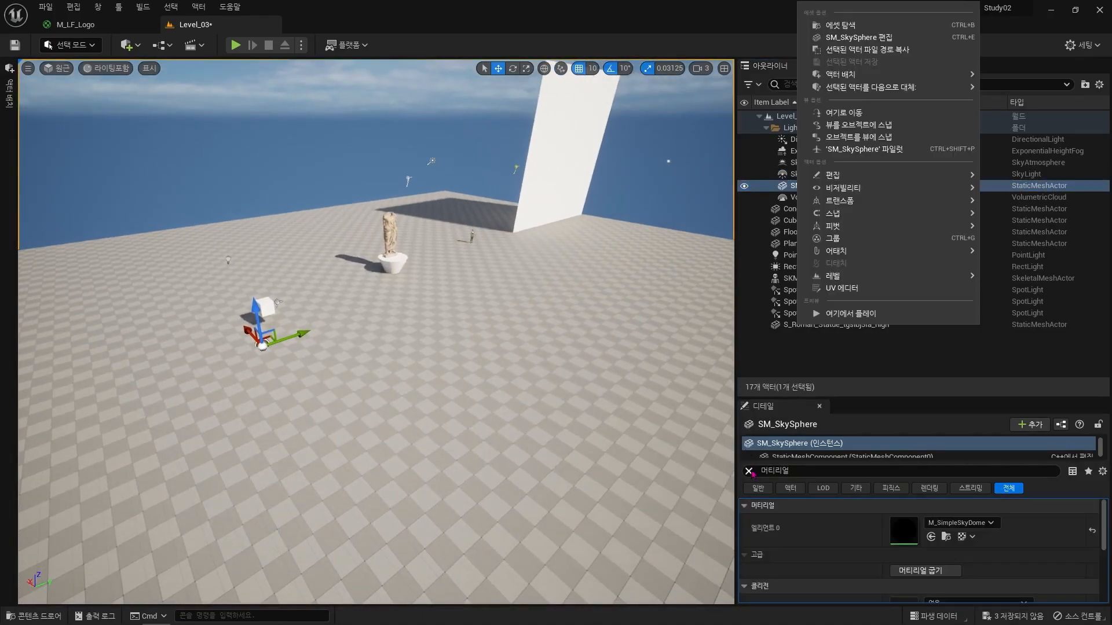
# Clear the 머티리얼 property filter and toggle SkyLight0's visibility repeatedly, leaving it hidden
pyautogui.click(749, 470)
pyautogui.scroll(-3, 849, 546)
pyautogui.scroll(3, 848, 546)
pyautogui.click(745, 175)
pyautogui.click(745, 175)
pyautogui.click(744, 175)
pyautogui.click(744, 175)
pyautogui.click(744, 175)
pyautogui.click(744, 175)
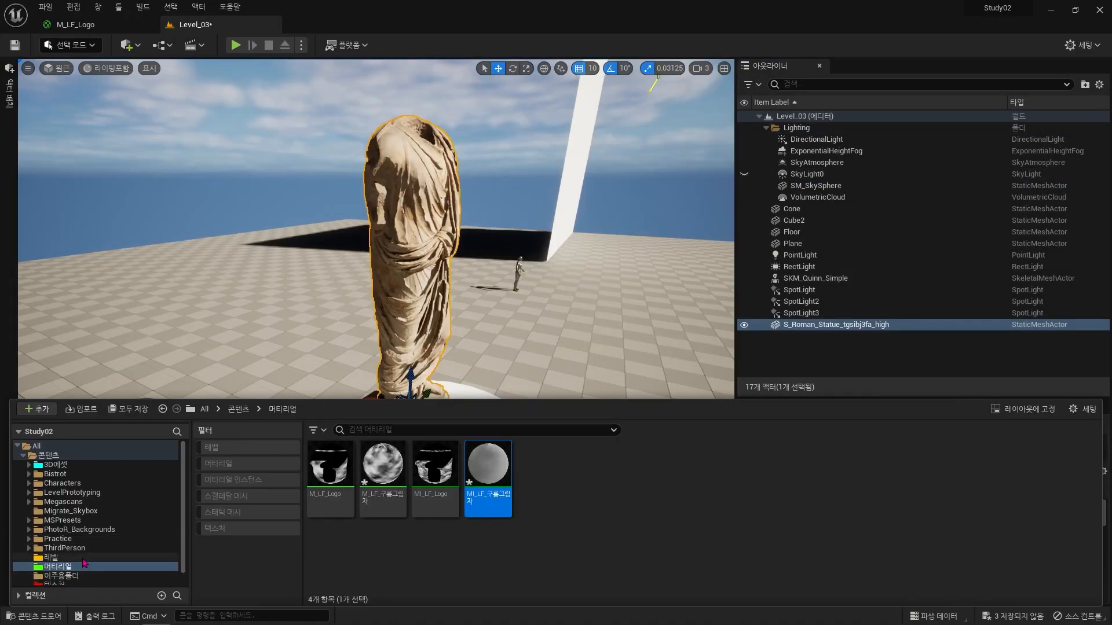
# Open Level_01 from the 레벨 content folder
pyautogui.click(93, 557)
pyautogui.doubleClick(347, 473)
pyautogui.press('Return')
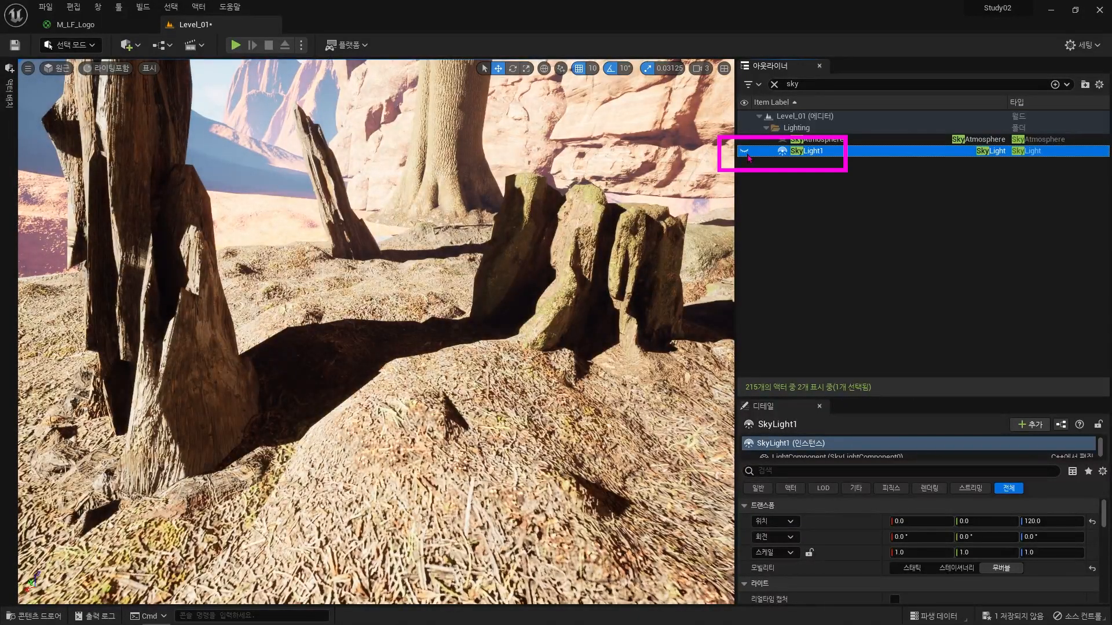
# Show and hide SkyLight1 in Level_01 and examine the shadowed ground around the tree stumps in both states
pyautogui.click(745, 153)
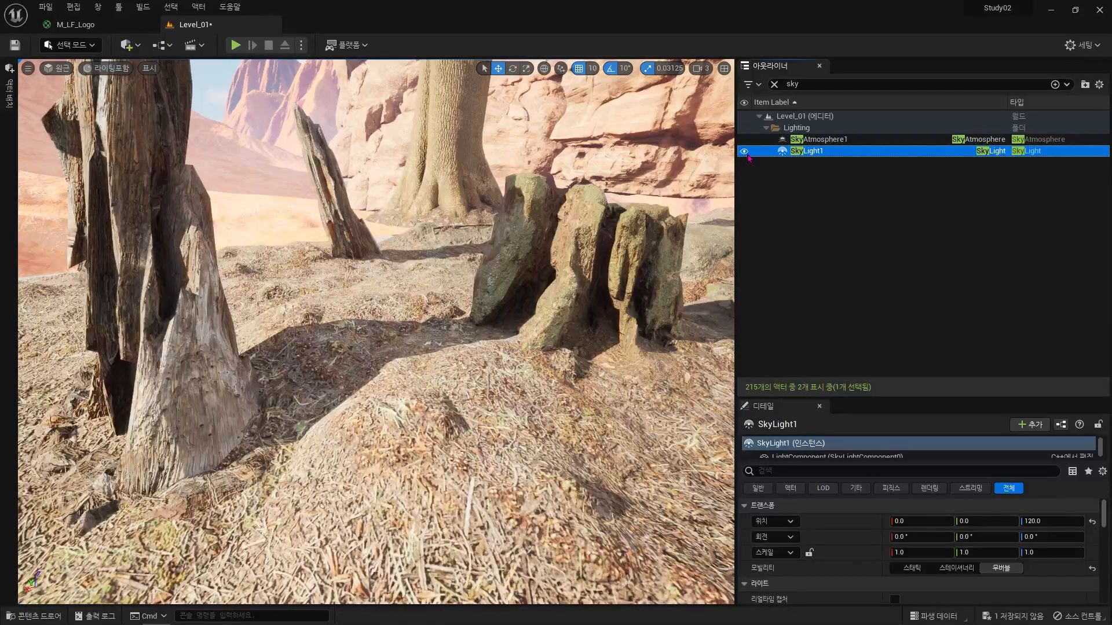
pyautogui.moveTo(198, 213); pyautogui.dragTo(119, 212, button='right')
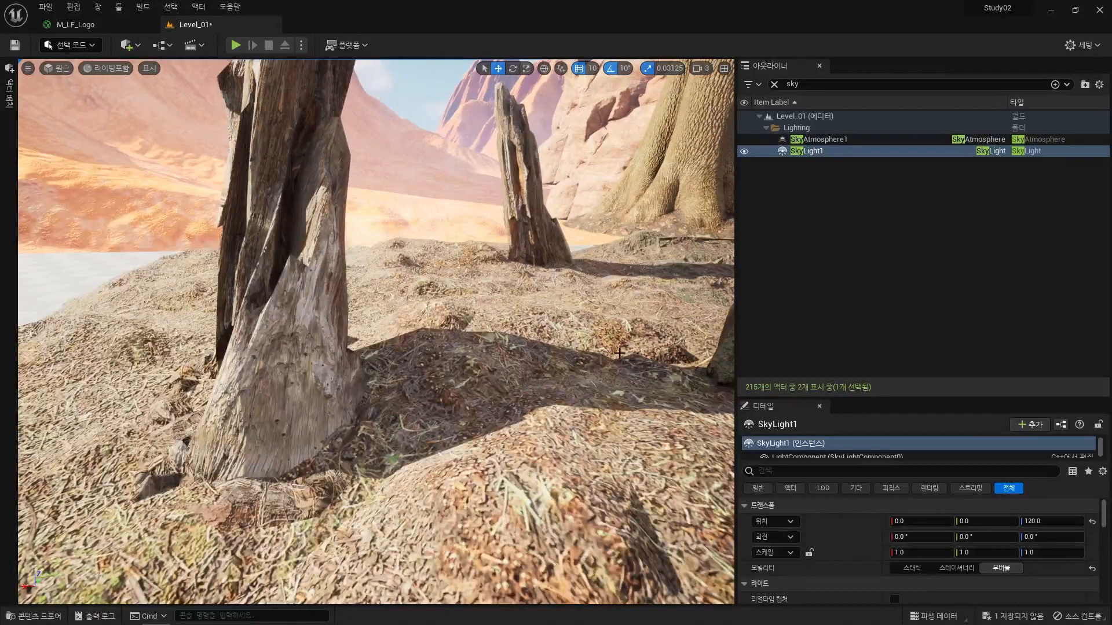
pyautogui.moveTo(588, 355); pyautogui.dragTo(407, 446, button='right')
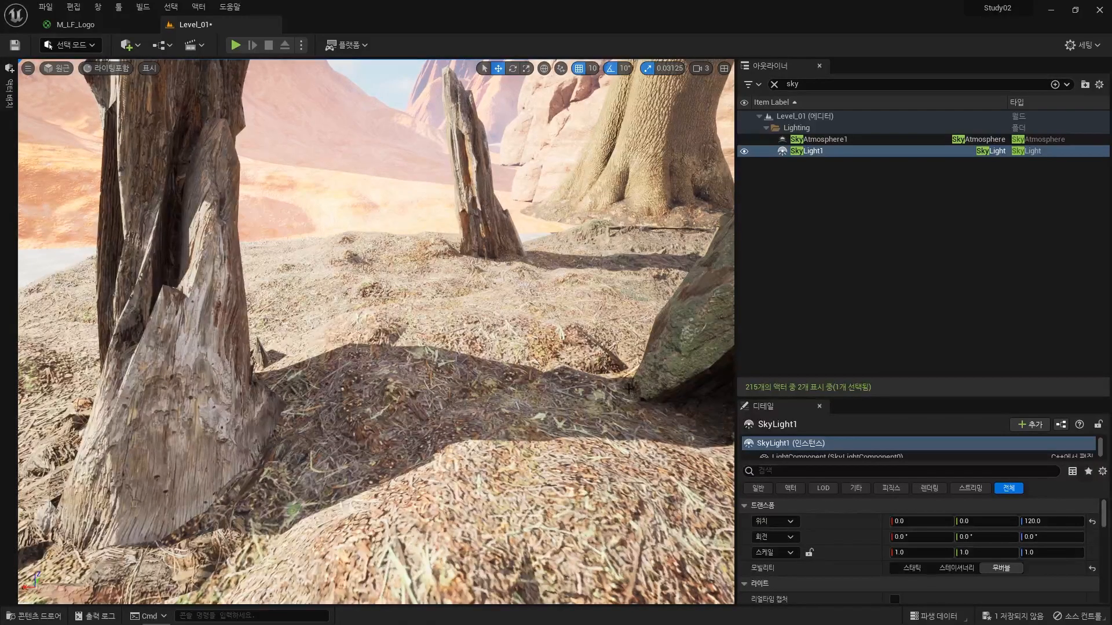
pyautogui.click(745, 151)
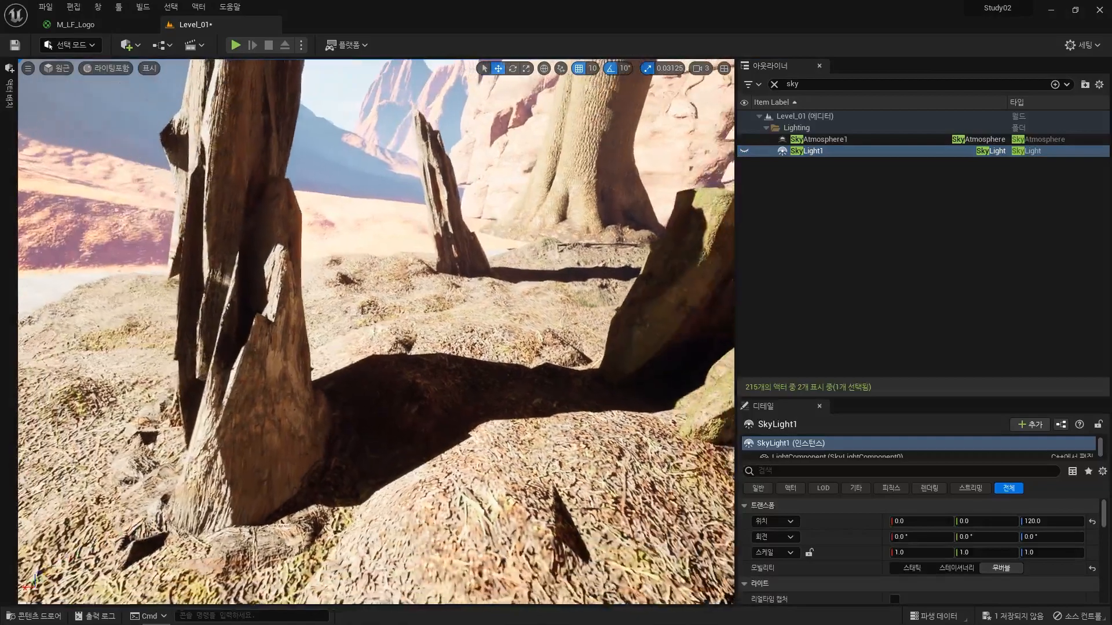
pyautogui.moveTo(370, 330); pyautogui.dragTo(417, 330, button='right')
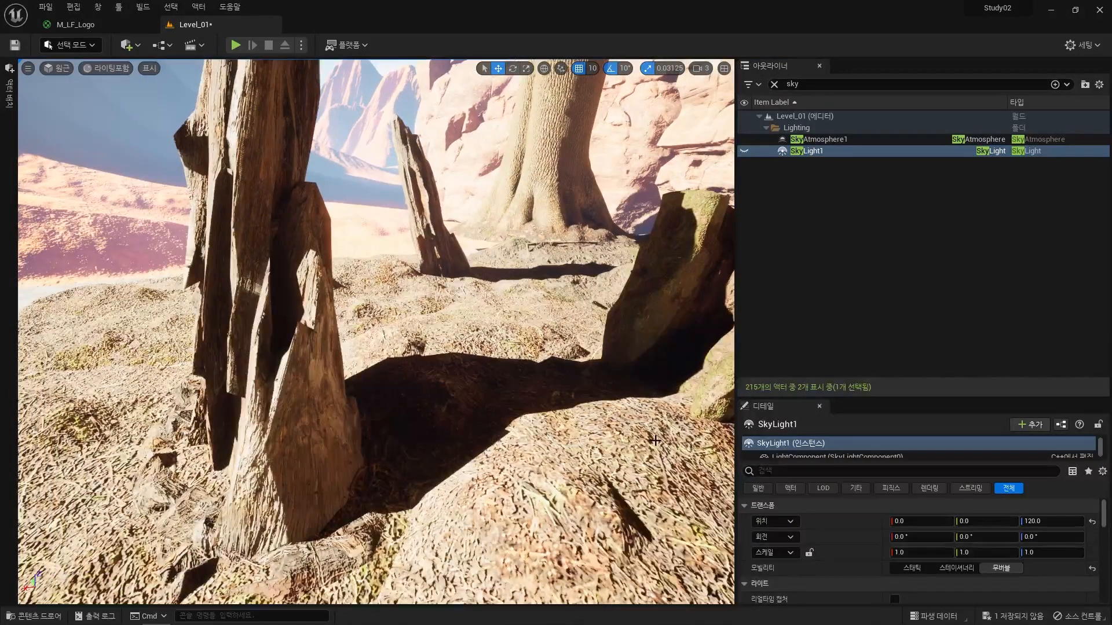
# Open the project settings
pyautogui.click(1082, 45)
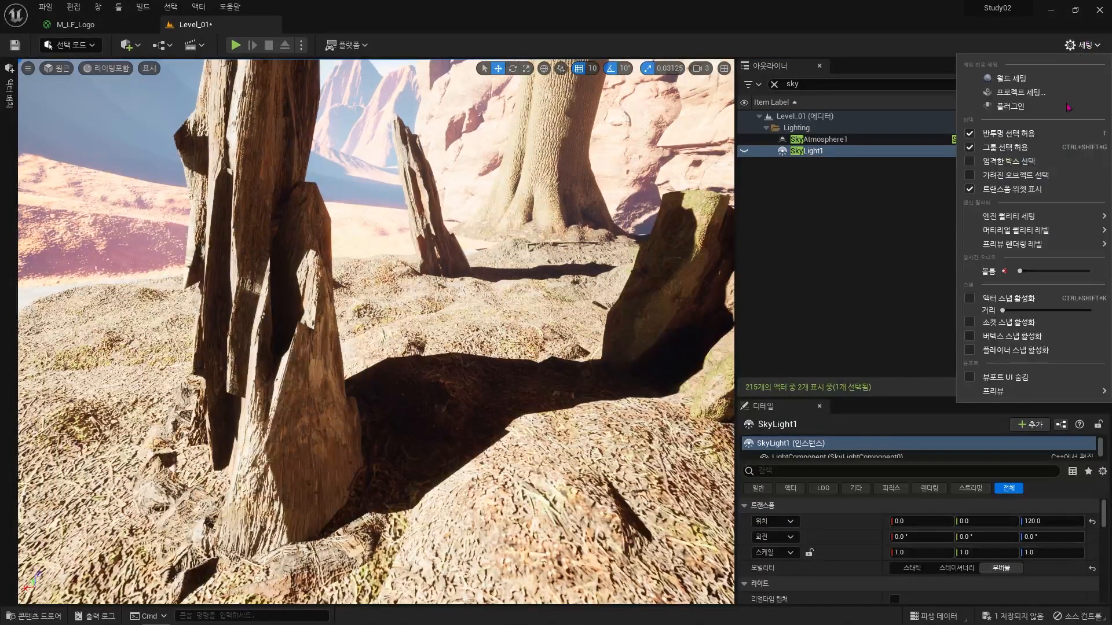
pyautogui.click(1061, 95)
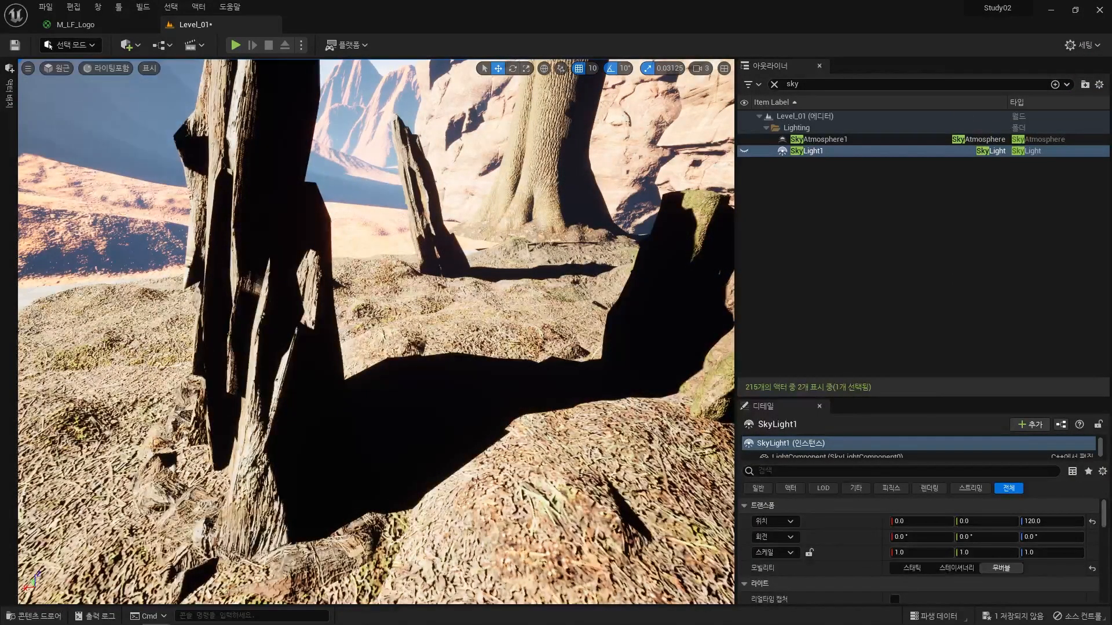
# Deselect SkyLight1, toggle its visibility, and examine the ground shadows with the sky light hidden
pyautogui.click(867, 346)
pyautogui.click(744, 151)
pyautogui.click(744, 151)
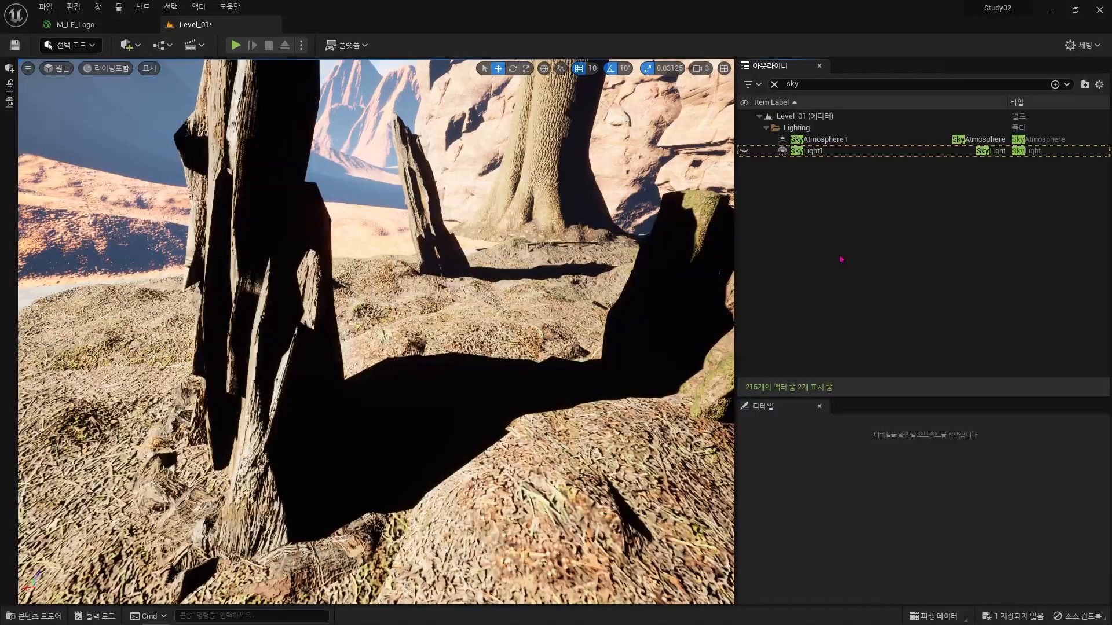
pyautogui.press('w')
pyautogui.moveTo(440, 324); pyautogui.dragTo(434, 399, button='right')
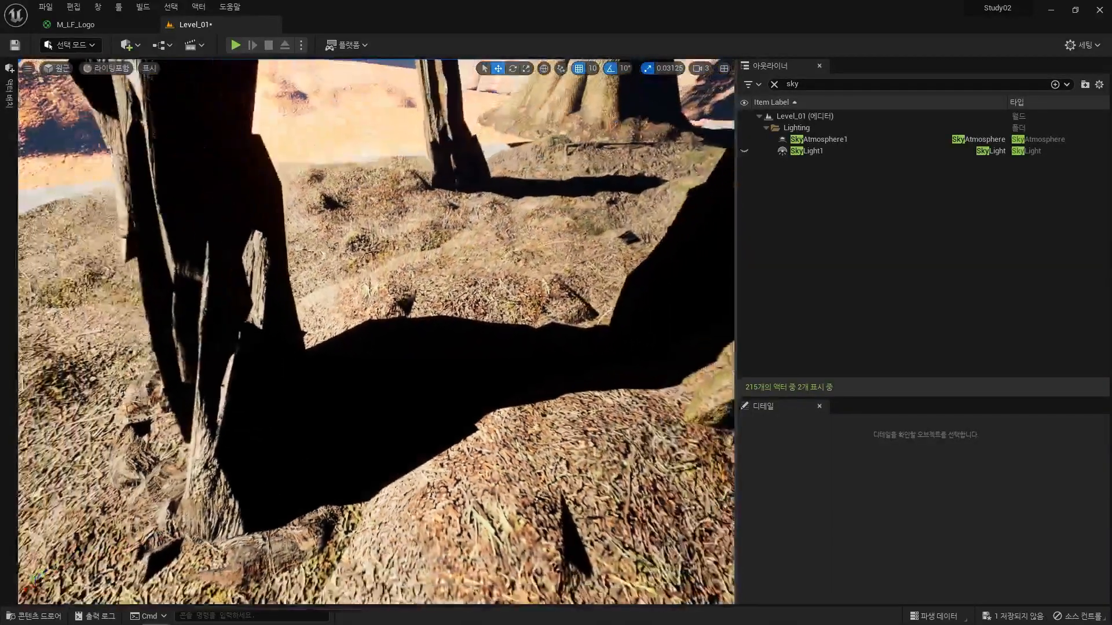
# Show SkyLight1 again and examine how the sky light fills the shadows on the stumps, rock and ground
pyautogui.click(744, 151)
pyautogui.moveTo(405, 347); pyautogui.dragTo(391, 357, button='right')
pyautogui.moveTo(451, 403); pyautogui.dragTo(446, 405, button='right')
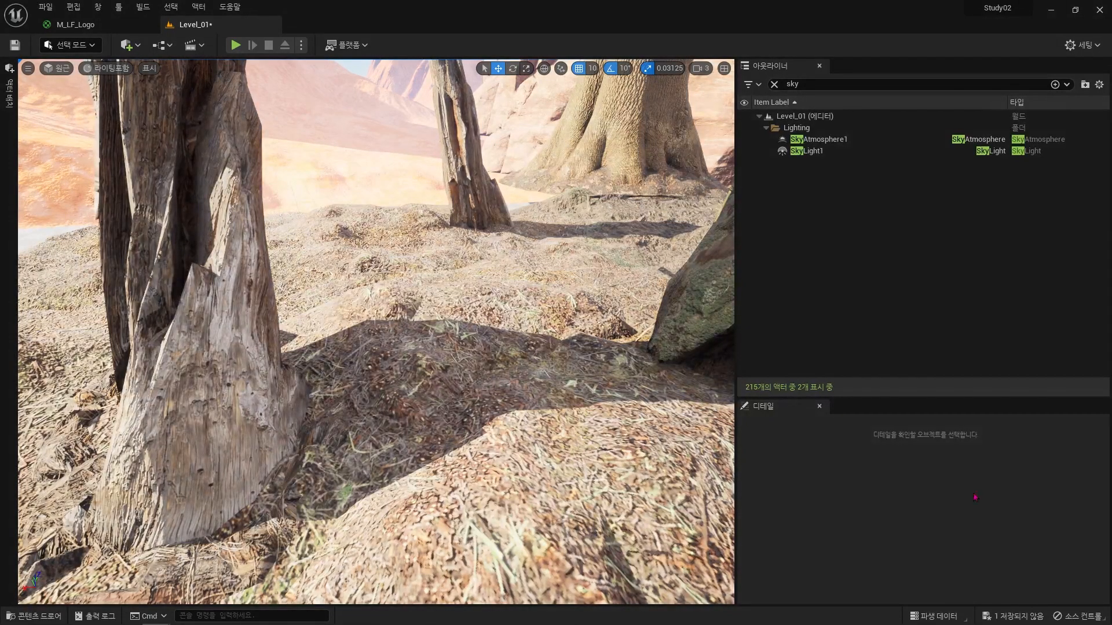
pyautogui.moveTo(533, 459); pyautogui.dragTo(557, 412, button='right')
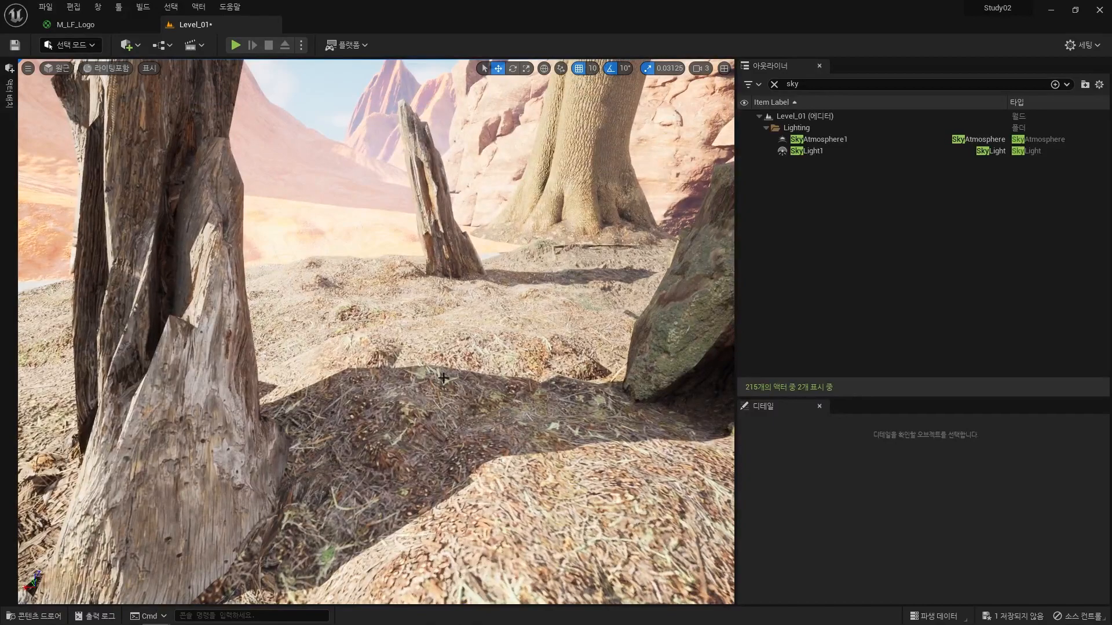
pyautogui.moveTo(654, 390); pyautogui.dragTo(645, 388, button='right')
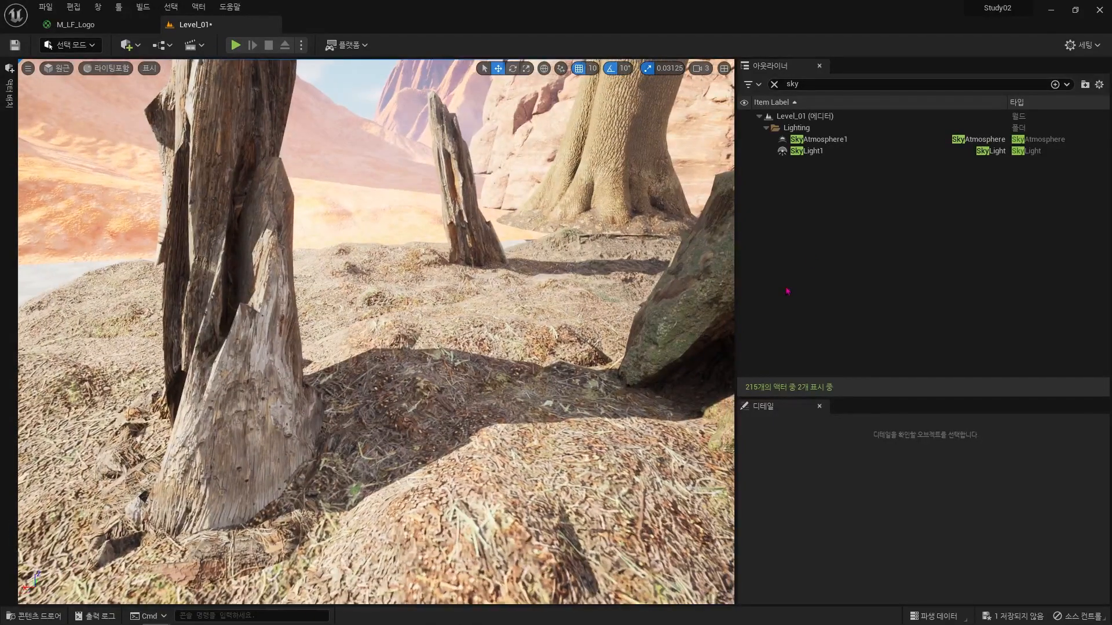
# Select SkyLight1 and enlarge its property area to review the sky light settings
pyautogui.click(758, 151)
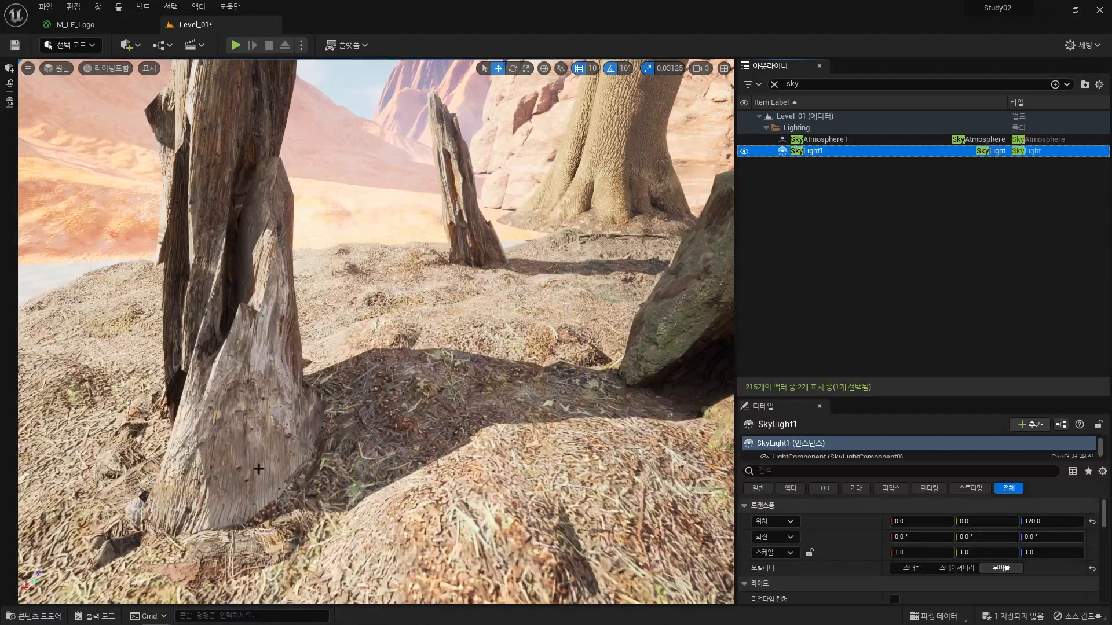
pyautogui.moveTo(798, 395); pyautogui.dragTo(815, 202)
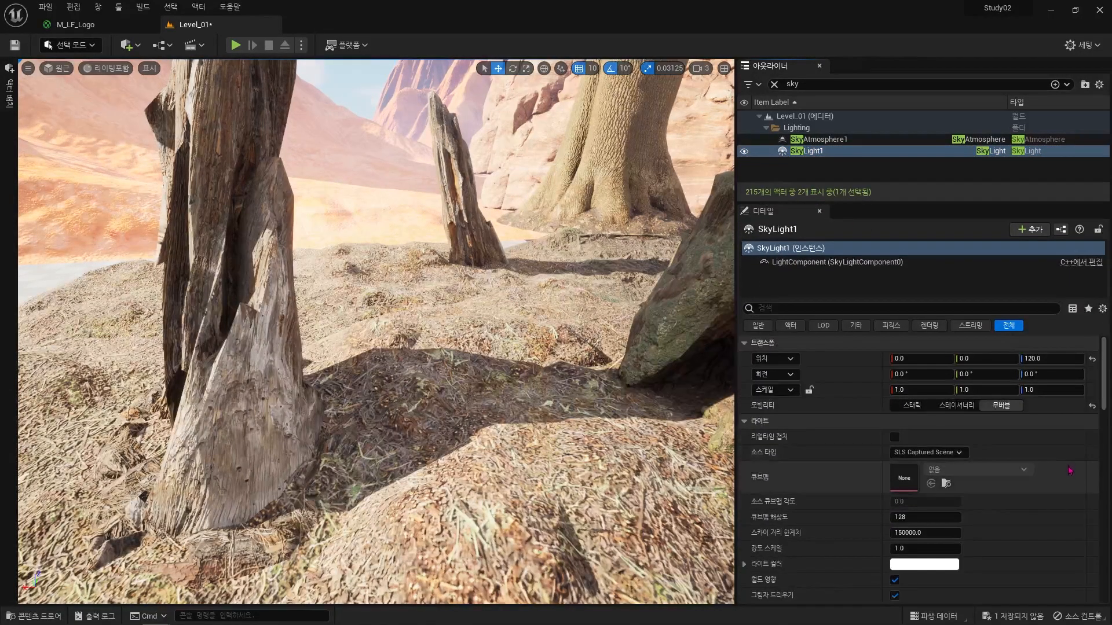
pyautogui.scroll(-2, 1071, 471)
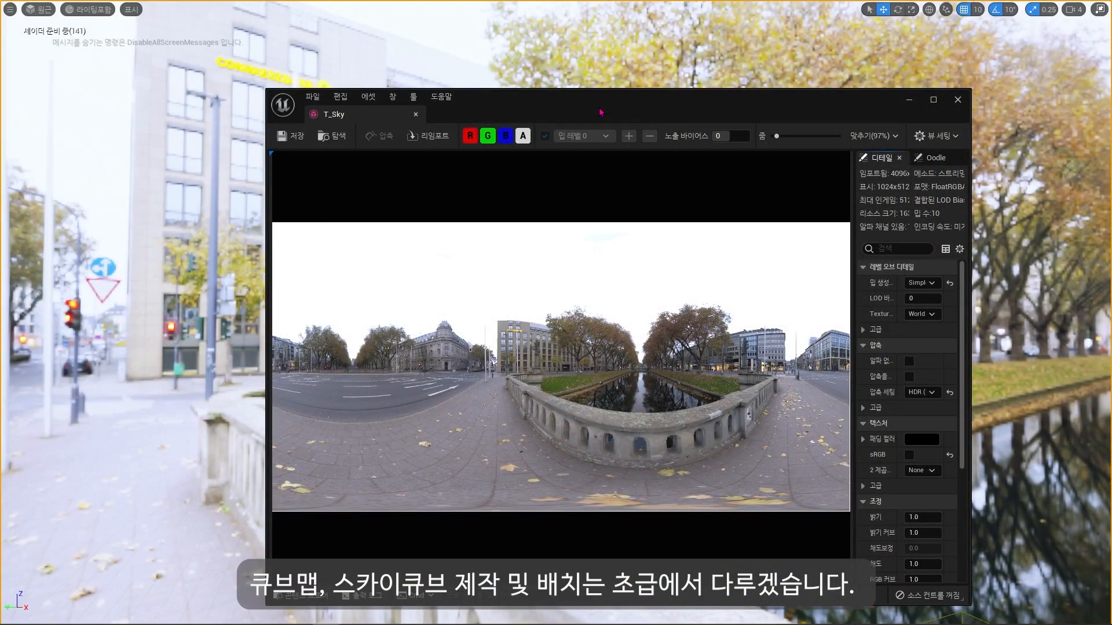
# Maximize the T_Sky texture editor to view the panoramic sky image more closely
pyautogui.doubleClick(601, 112)
pyautogui.scroll(4, 599, 391)
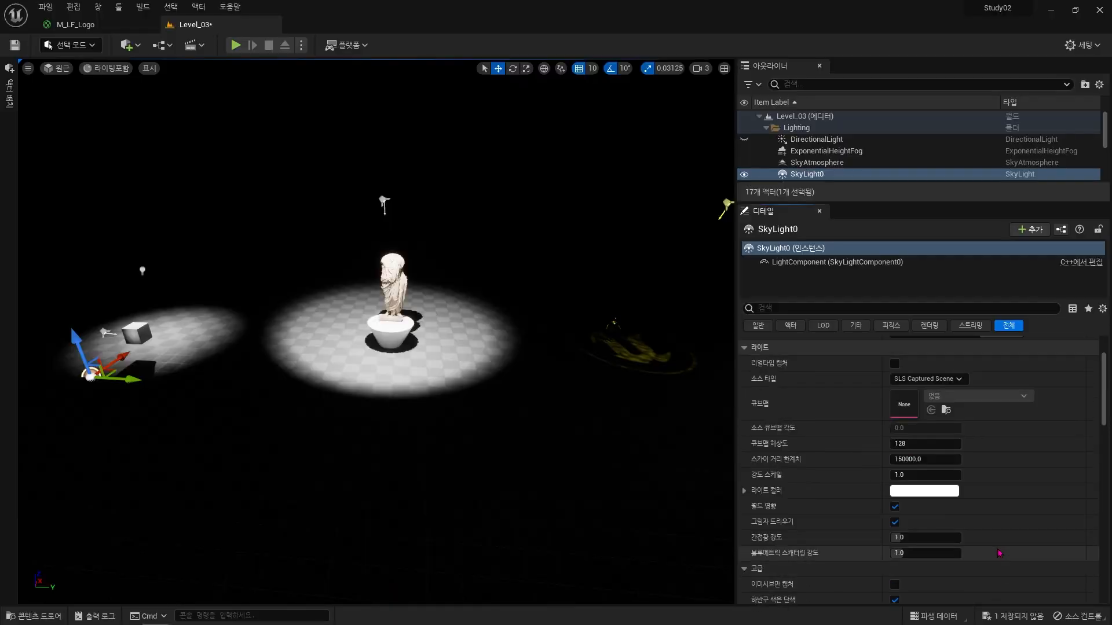
# Read SkyLight0's mobility description and inspect the mobility settings of the PointLight, RectLight and SpotLight for comparison
pyautogui.scroll(3, 998, 553)
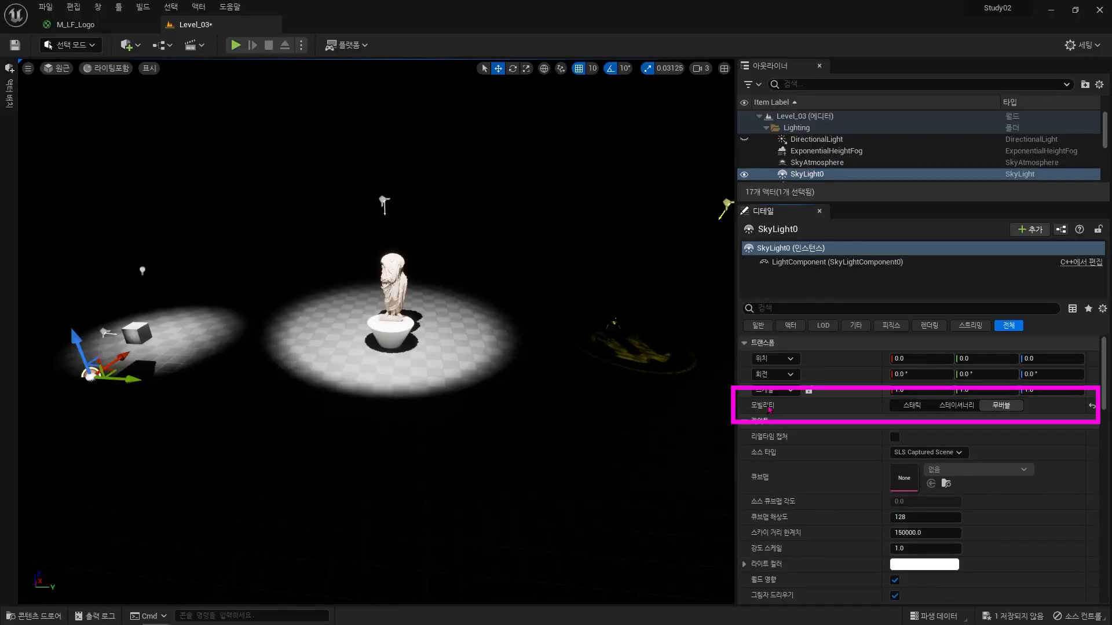
pyautogui.moveTo(766, 410)
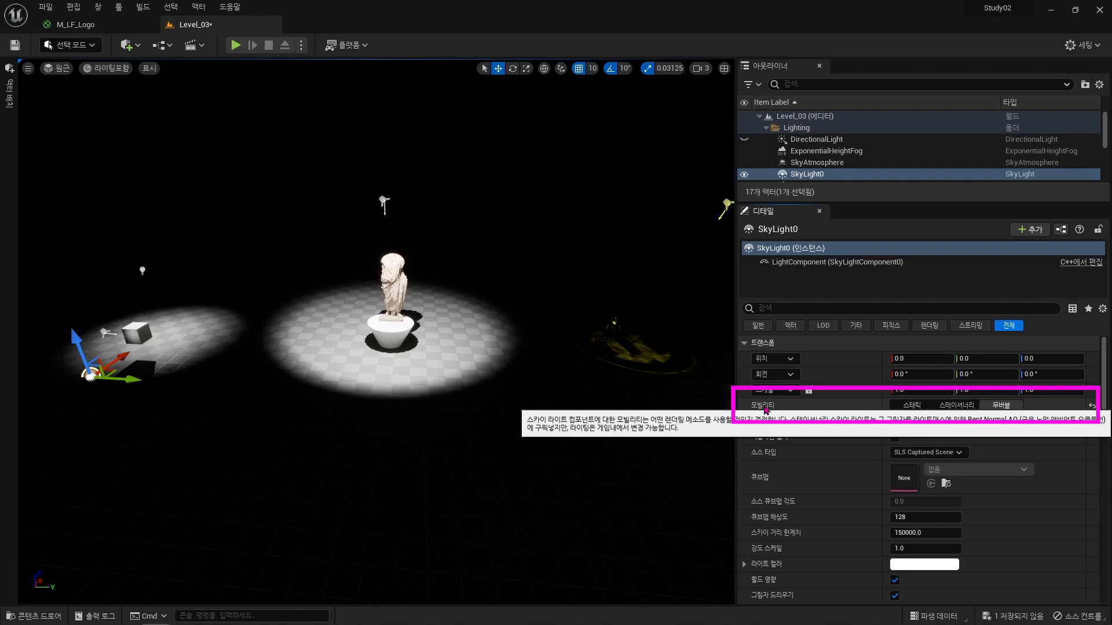
pyautogui.moveTo(840, 206); pyautogui.dragTo(840, 339)
pyautogui.click(814, 256)
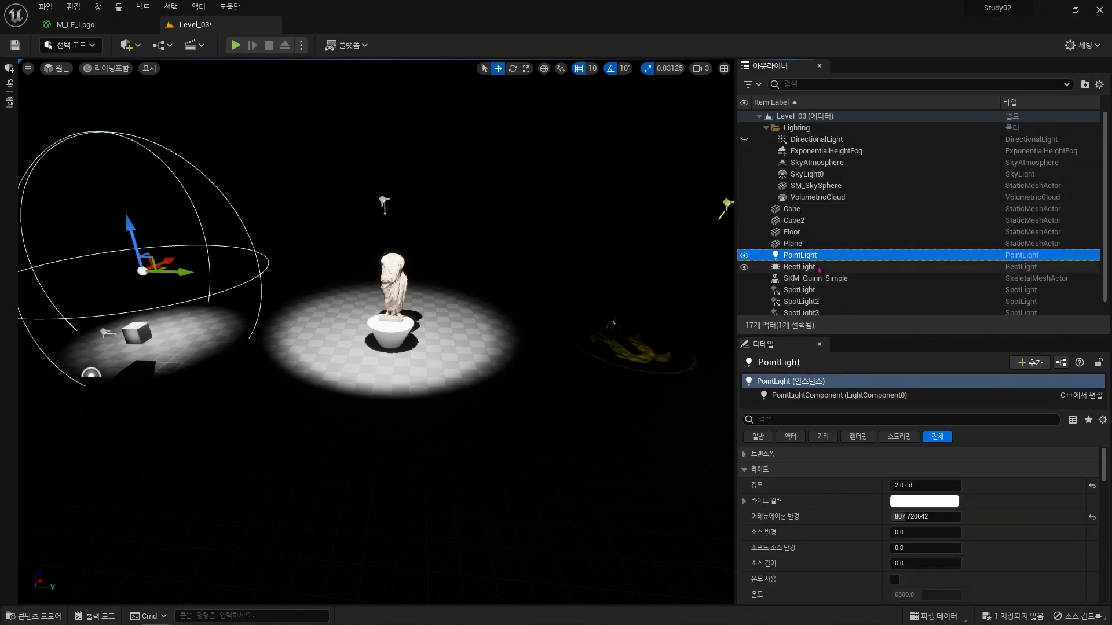
pyautogui.click(853, 268)
pyautogui.press('Down')
pyautogui.press('Down')
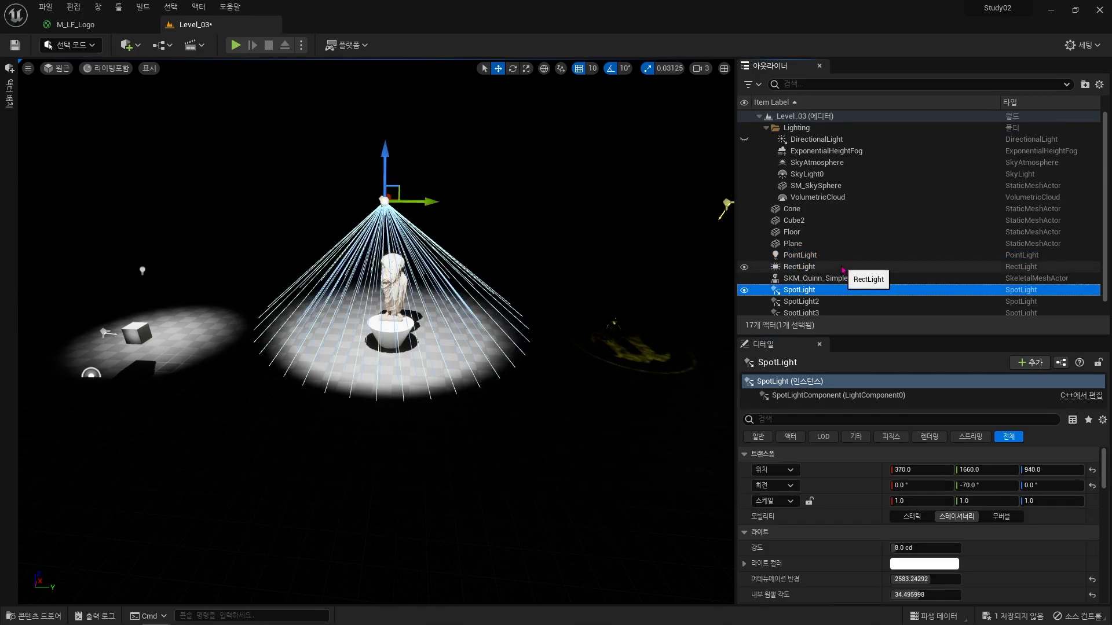
pyautogui.press('Up')
pyautogui.press('Up')
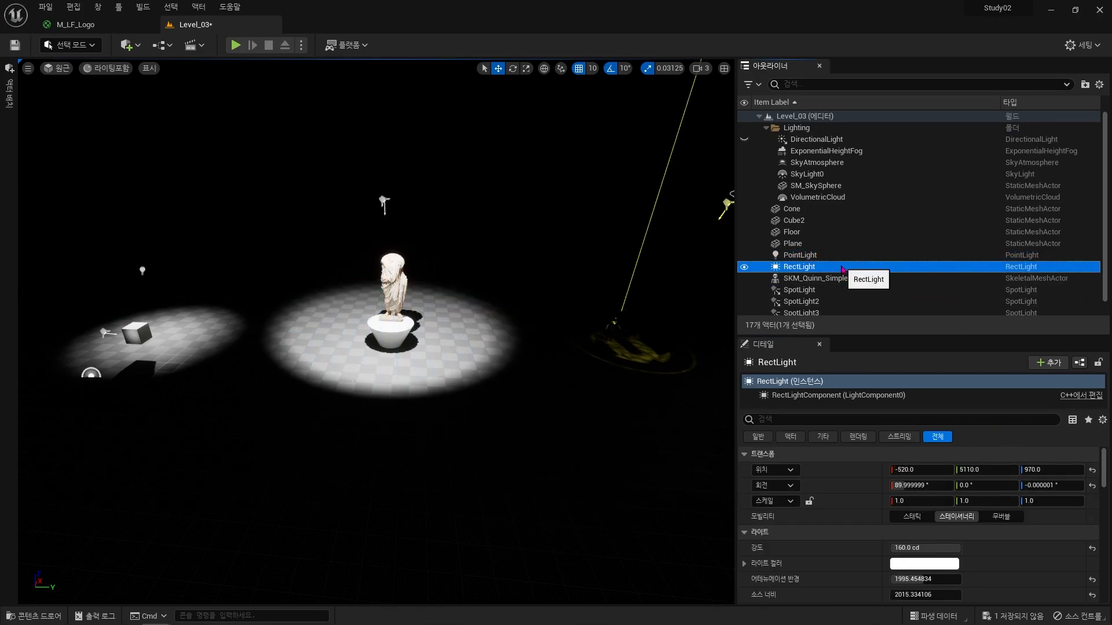
pyautogui.click(828, 140)
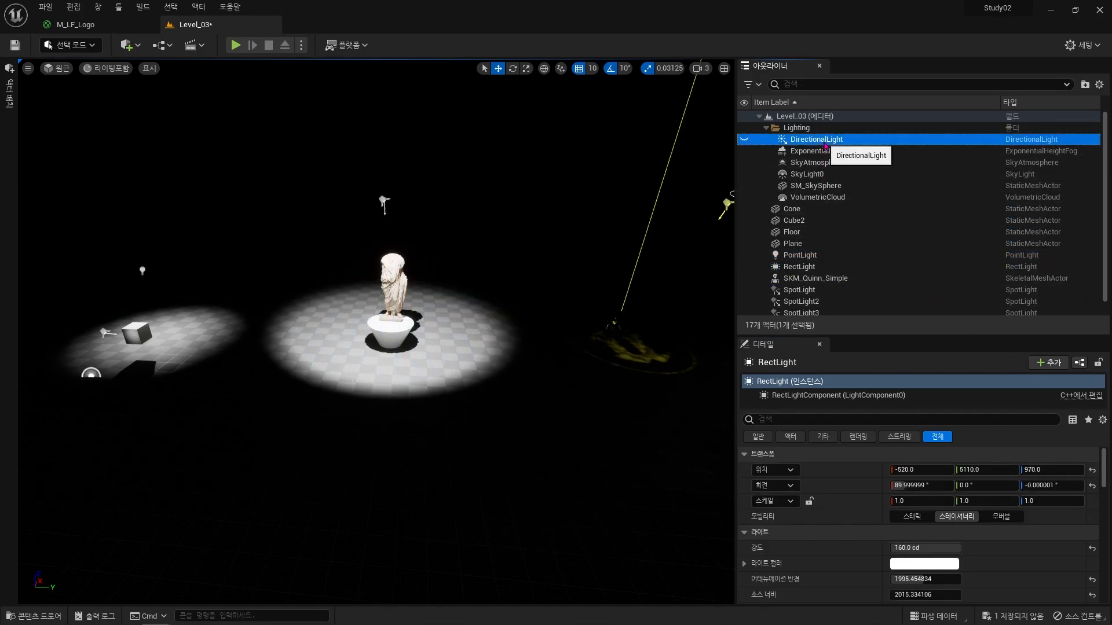
# Select SkyLight0, enlarge its property area, and set its mobility to 무버블
pyautogui.click(832, 178)
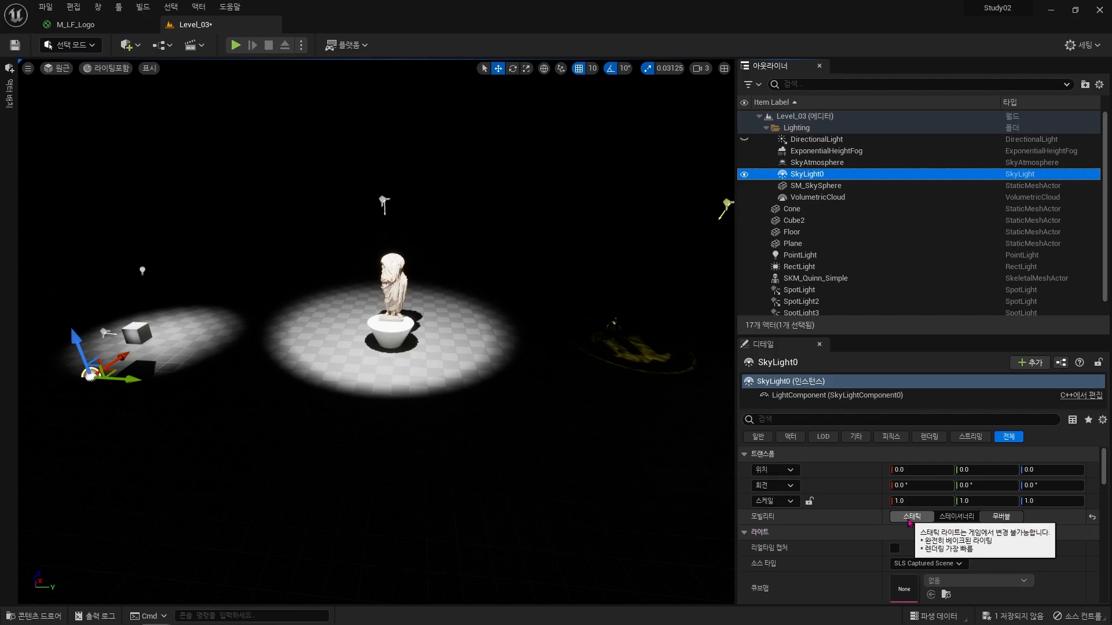
pyautogui.moveTo(811, 334); pyautogui.dragTo(810, 178)
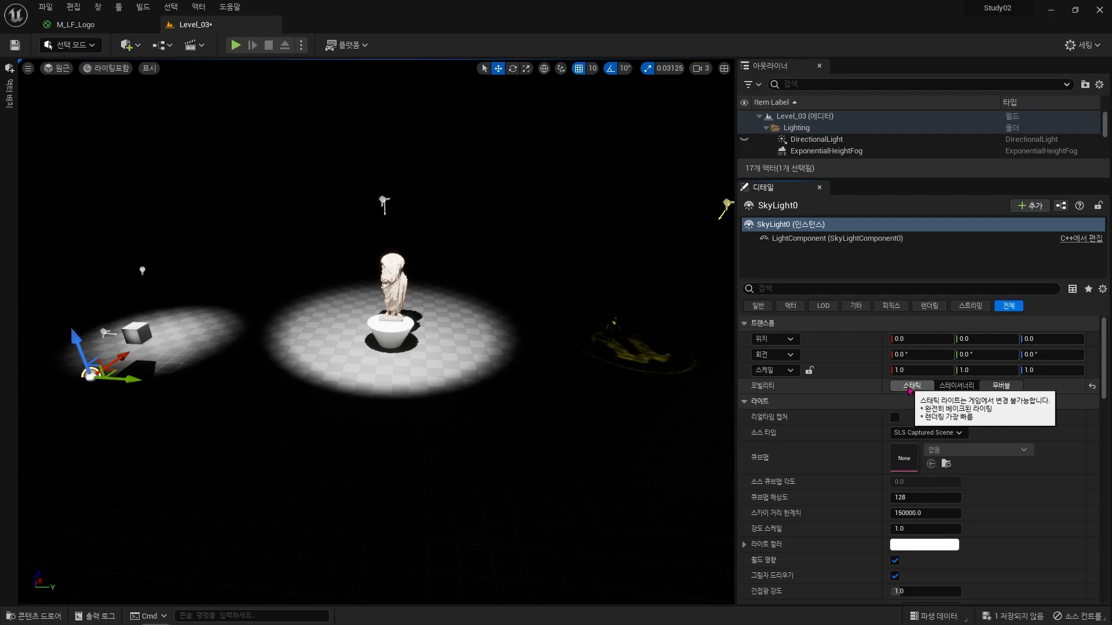
pyautogui.click(1000, 385)
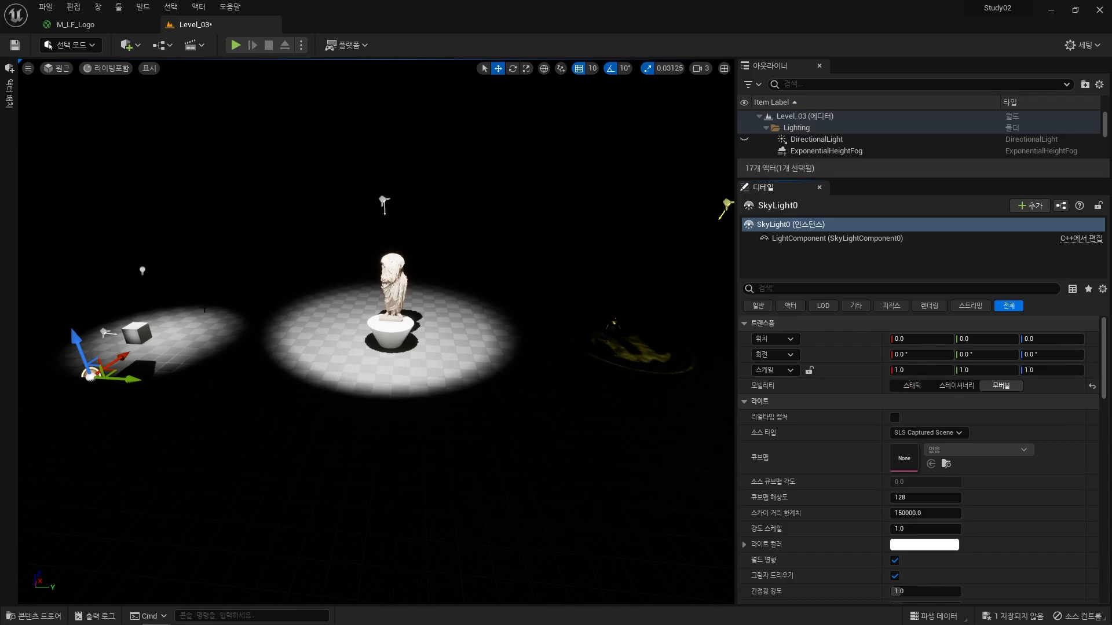
# Focus on the PointLight above the cube, set its mobility to 스태틱, and view the lighting around it
pyautogui.moveTo(463, 347); pyautogui.dragTo(376, 347, button='right')
pyautogui.click(283, 247)
pyautogui.press('f')
pyautogui.moveTo(283, 247); pyautogui.dragTo(226, 347, button='right')
pyautogui.scroll(-5, 283, 248)
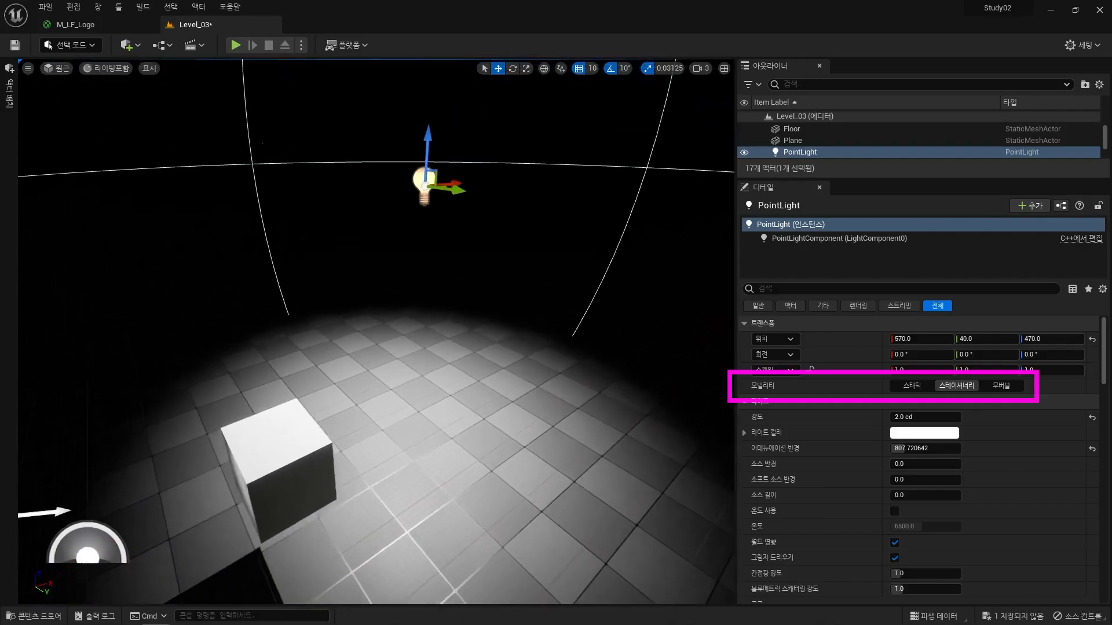
pyautogui.click(920, 386)
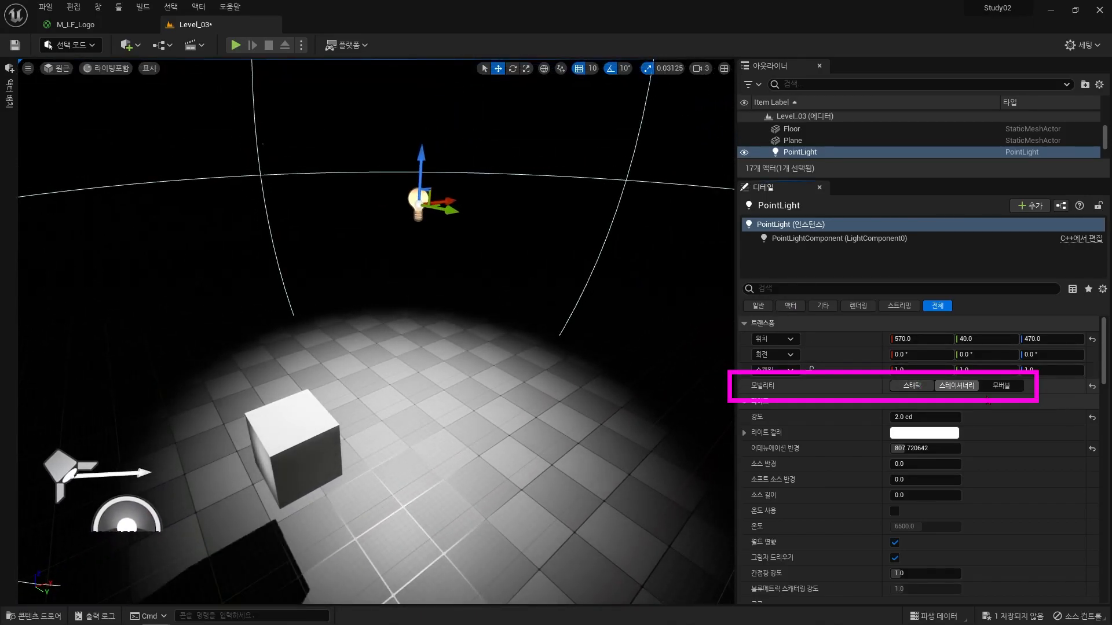
pyautogui.moveTo(669, 459); pyautogui.dragTo(666, 423, button='right')
pyautogui.moveTo(377, 324); pyautogui.dragTo(376, 353, button='right')
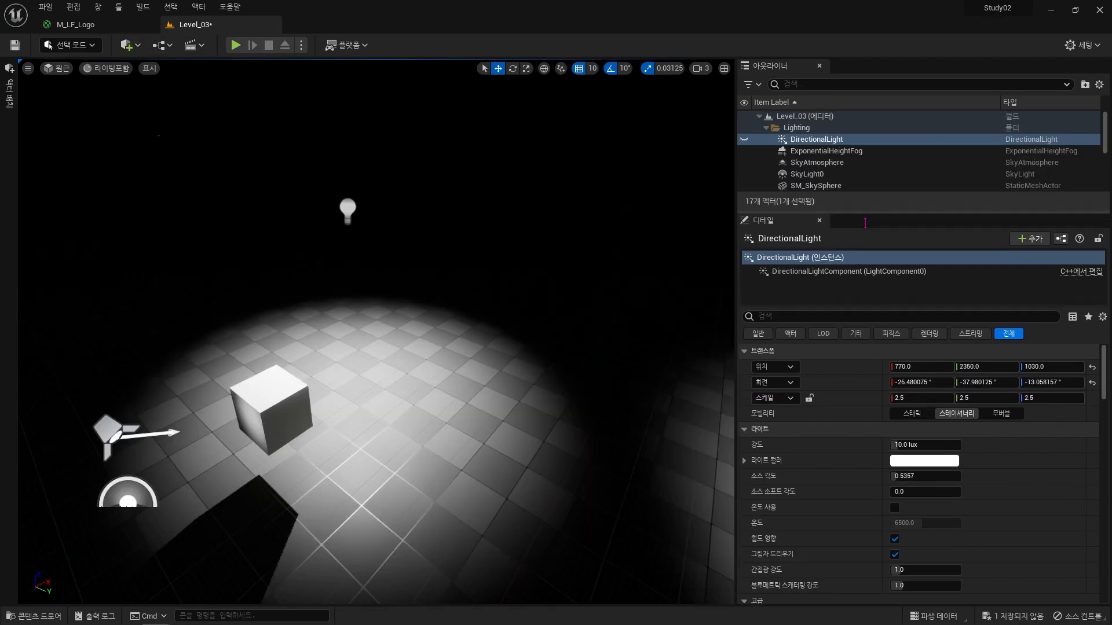
# Enlarge the outliner list and delete the DirectionalLight and SkyLight0 actors from the level
pyautogui.moveTo(865, 223); pyautogui.dragTo(865, 250)
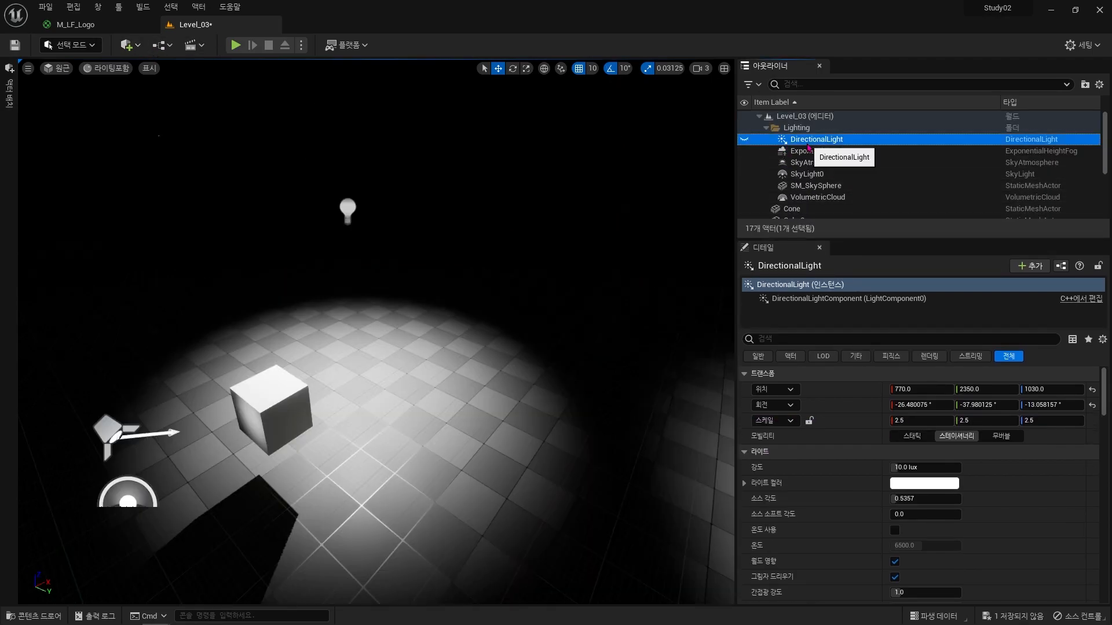
pyautogui.press('Delete')
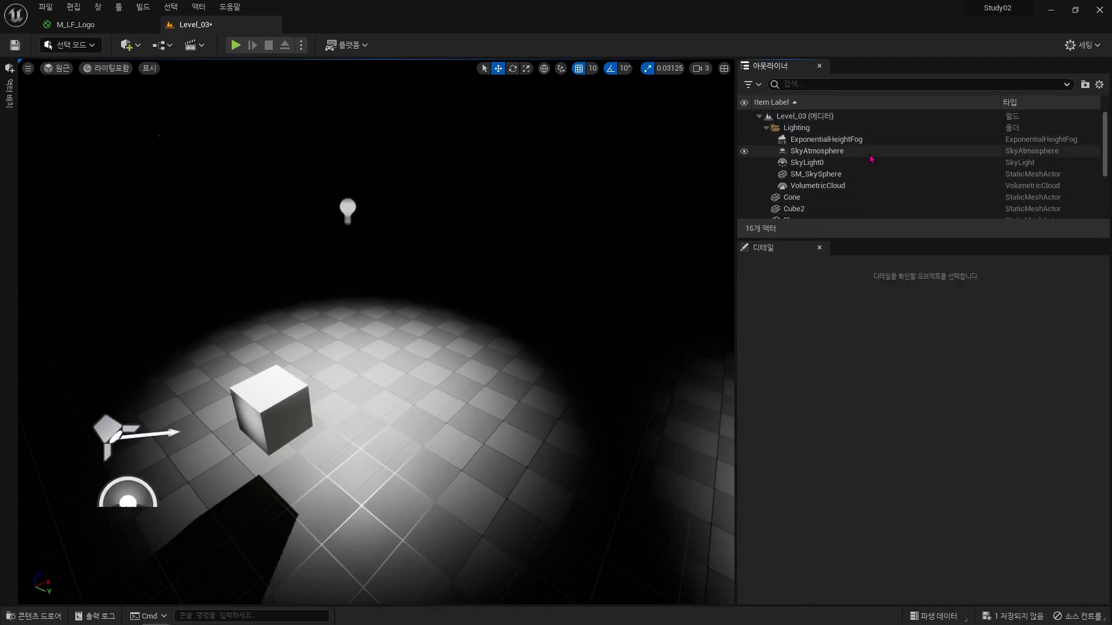
pyautogui.click(870, 162)
pyautogui.press('Delete')
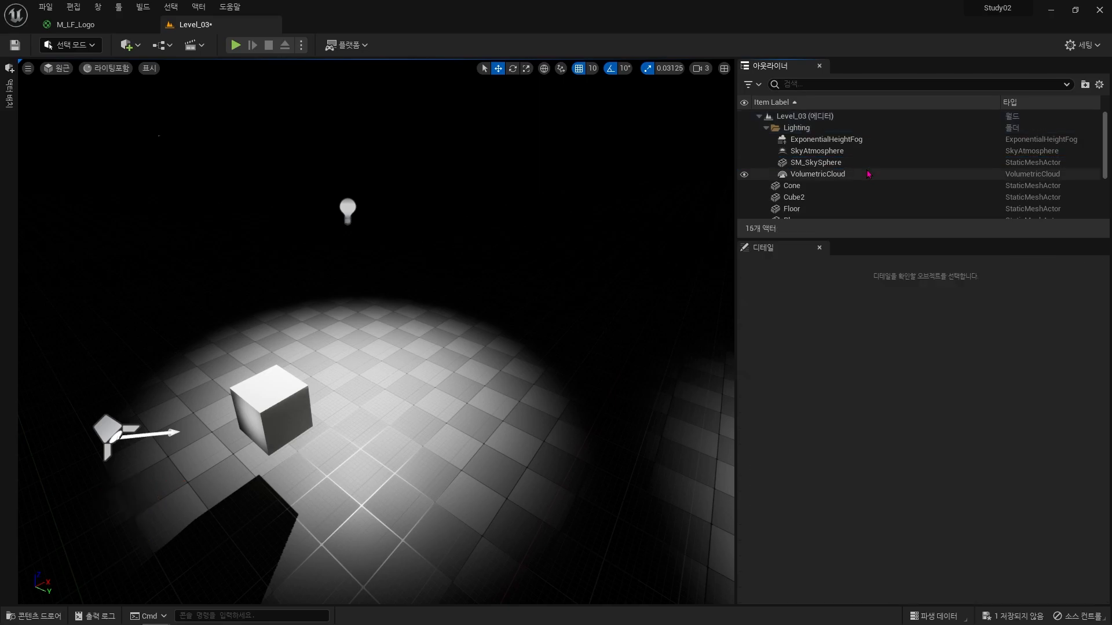
# Play the level and move the character to look at the statue and the remaining lights, and end the session
pyautogui.moveTo(498, 284); pyautogui.dragTo(540, 280, button='right')
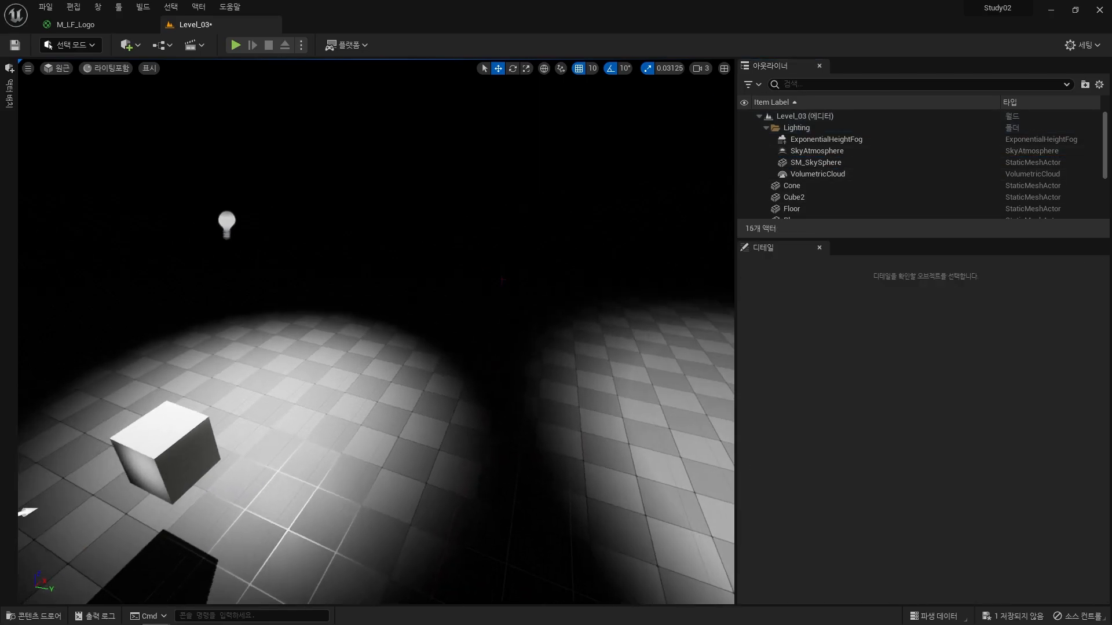
pyautogui.click(235, 44)
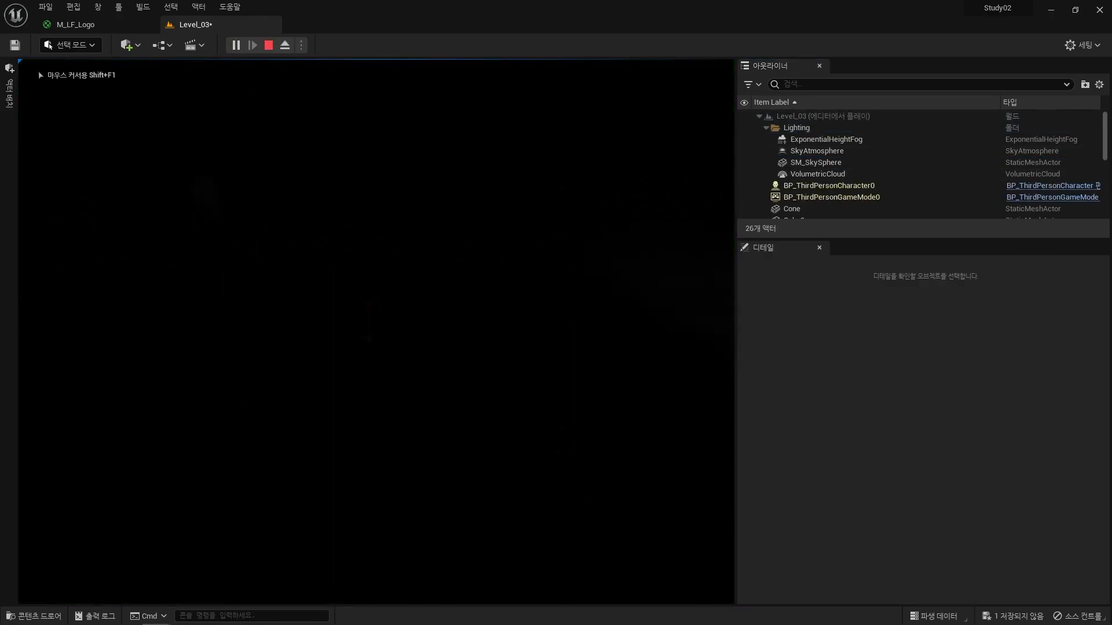
pyautogui.press('w')
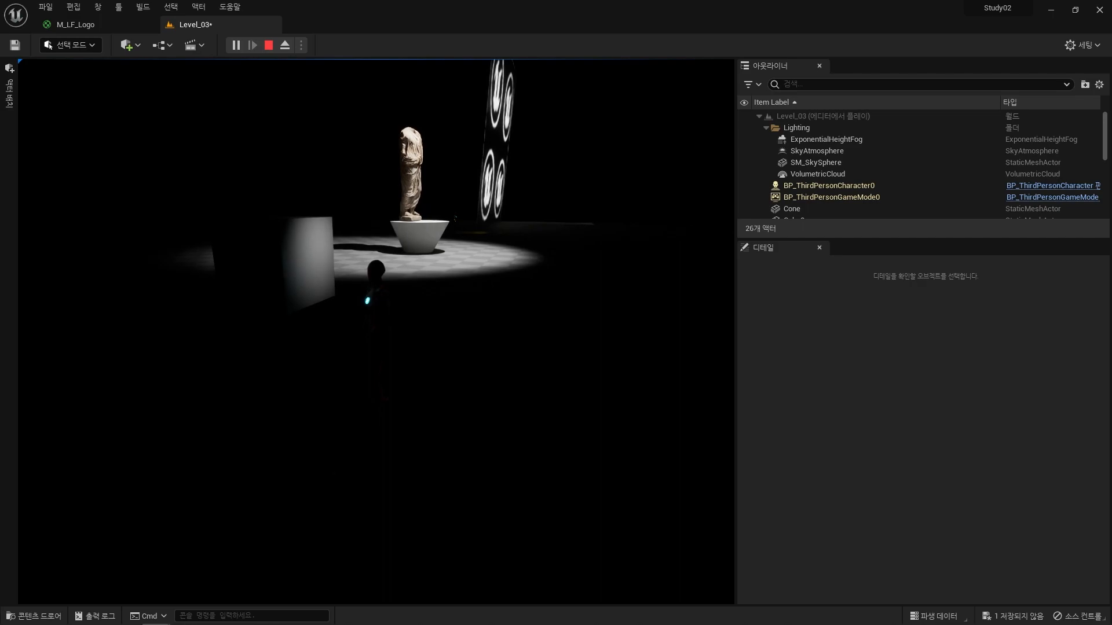
pyautogui.press('Escape')
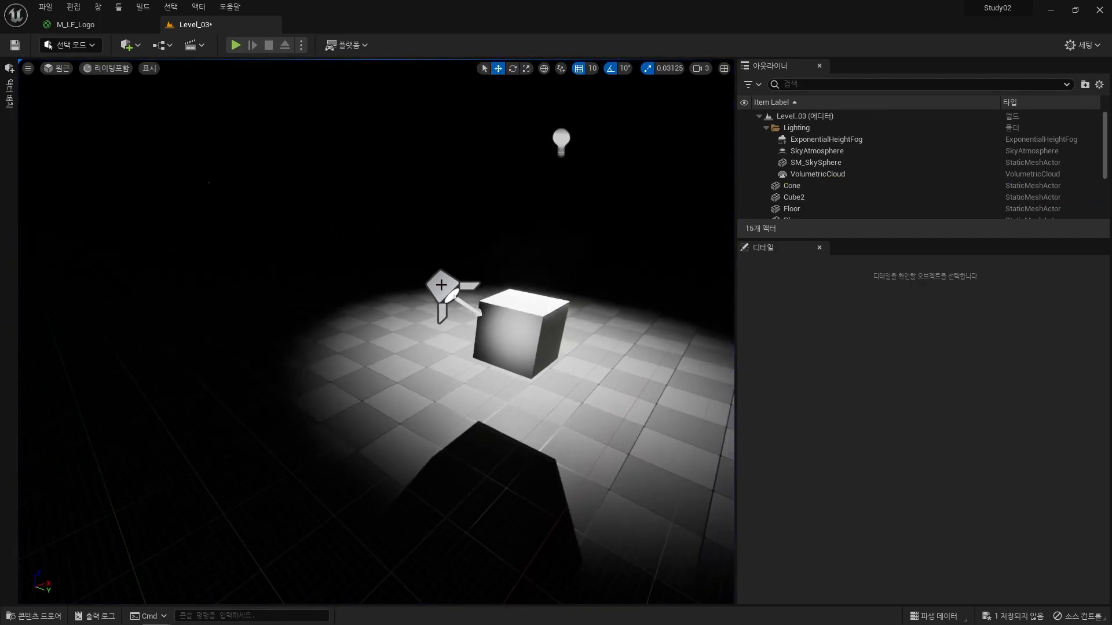
# Delete the light beside the cube and briefly play the level to check the remaining lighting
pyautogui.click(456, 282)
pyautogui.press('Delete')
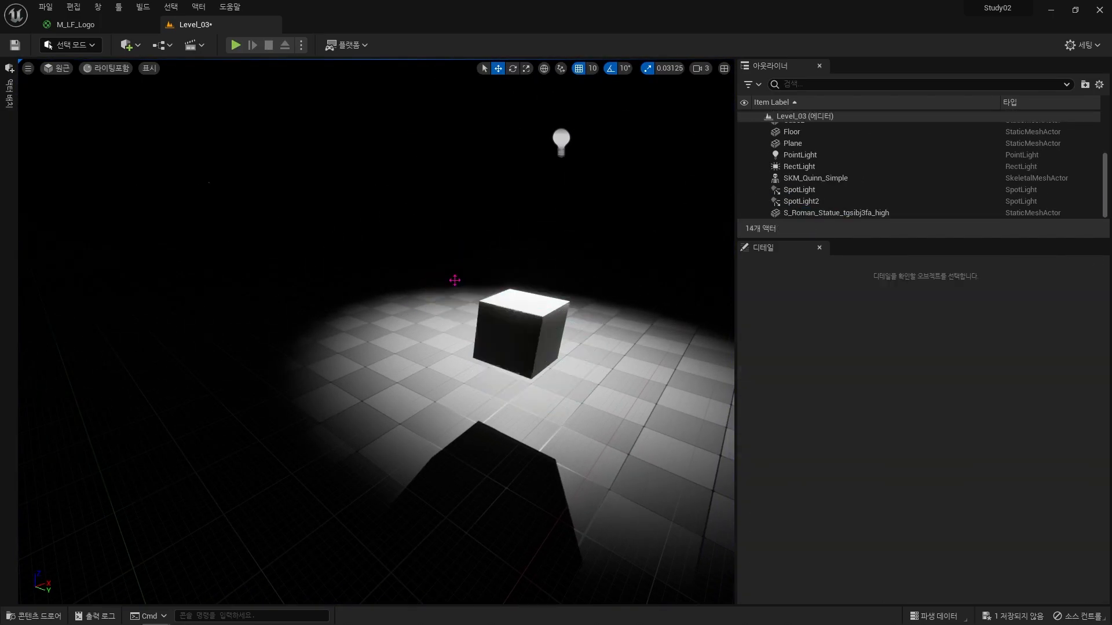
pyautogui.click(235, 45)
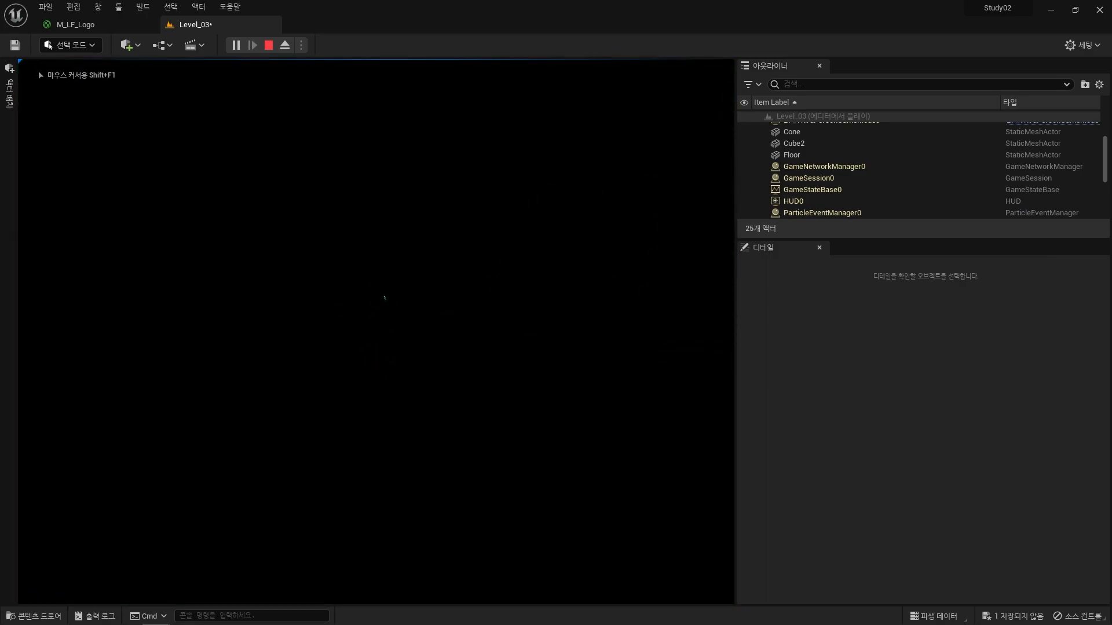
pyautogui.press('Escape')
# Select the PointLight above the cube, build only the lighting, and close the message log
pyautogui.moveTo(435, 242); pyautogui.dragTo(437, 284, button='right')
pyautogui.click(437, 241)
pyautogui.moveTo(436, 241); pyautogui.dragTo(475, 243, button='right')
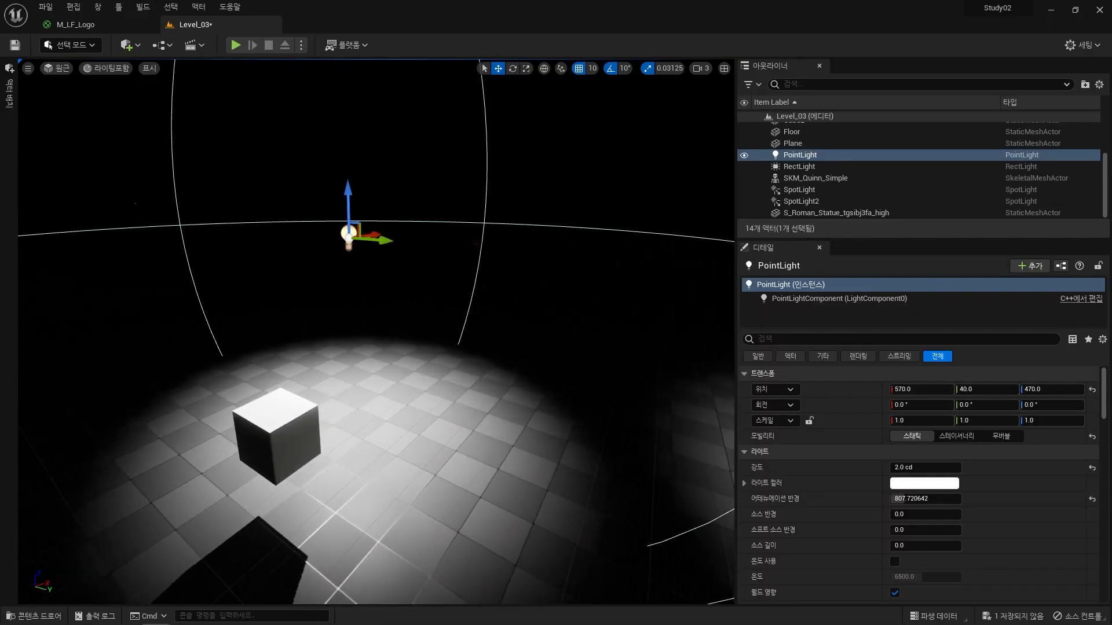
pyautogui.click(143, 6)
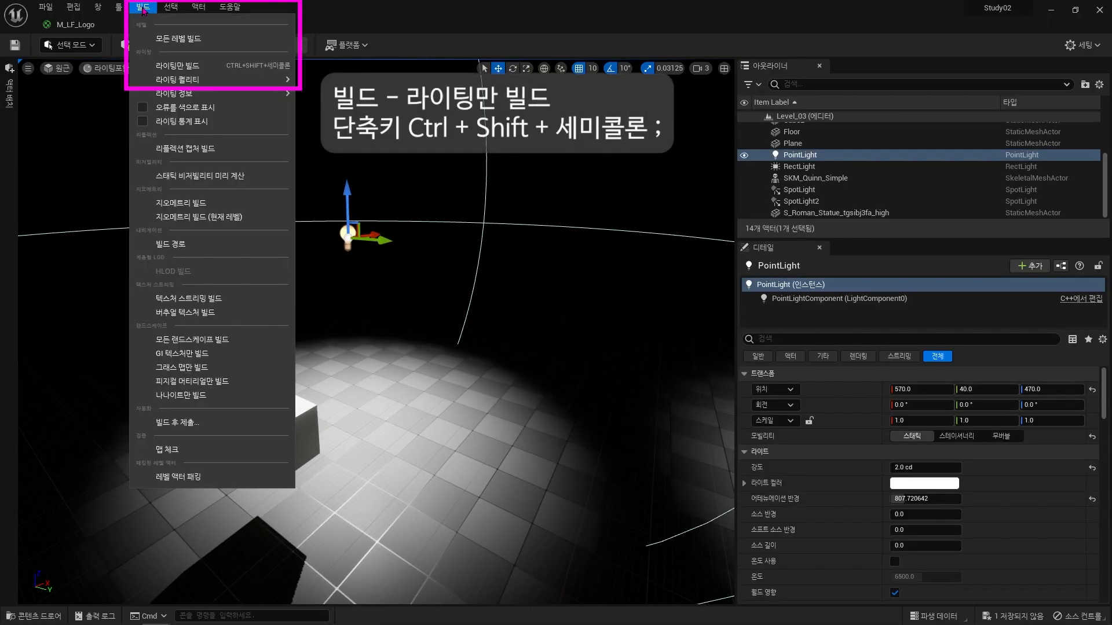
pyautogui.click(210, 66)
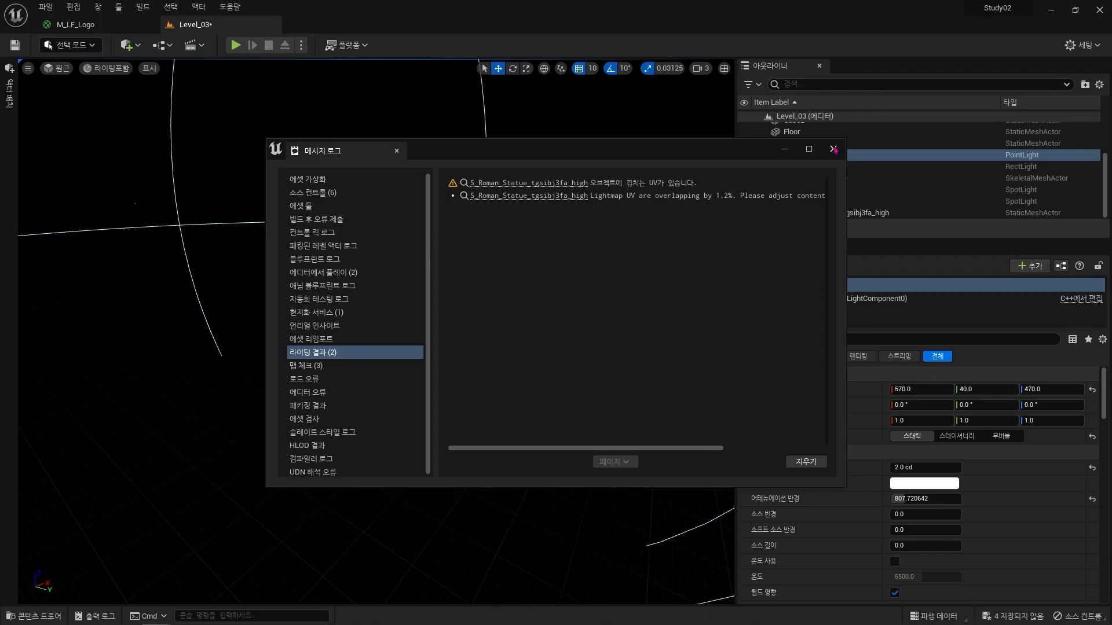
pyautogui.click(833, 150)
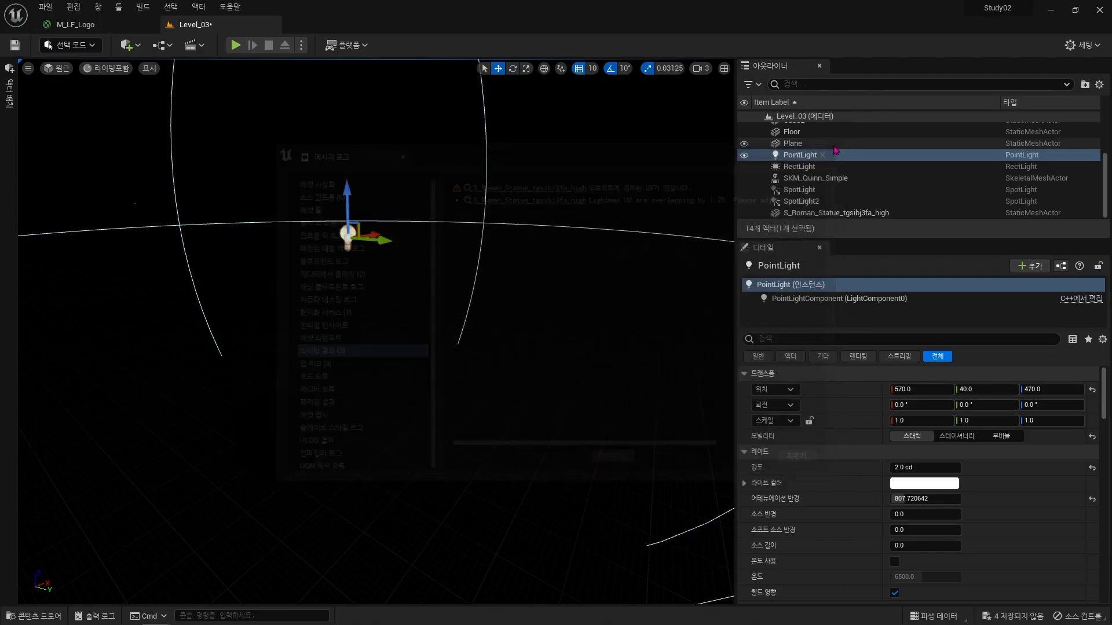
# Play the level to check how the built lighting looks, and end the session
pyautogui.moveTo(492, 289); pyautogui.dragTo(579, 220, button='right')
pyautogui.hotkey('alt', 'p')
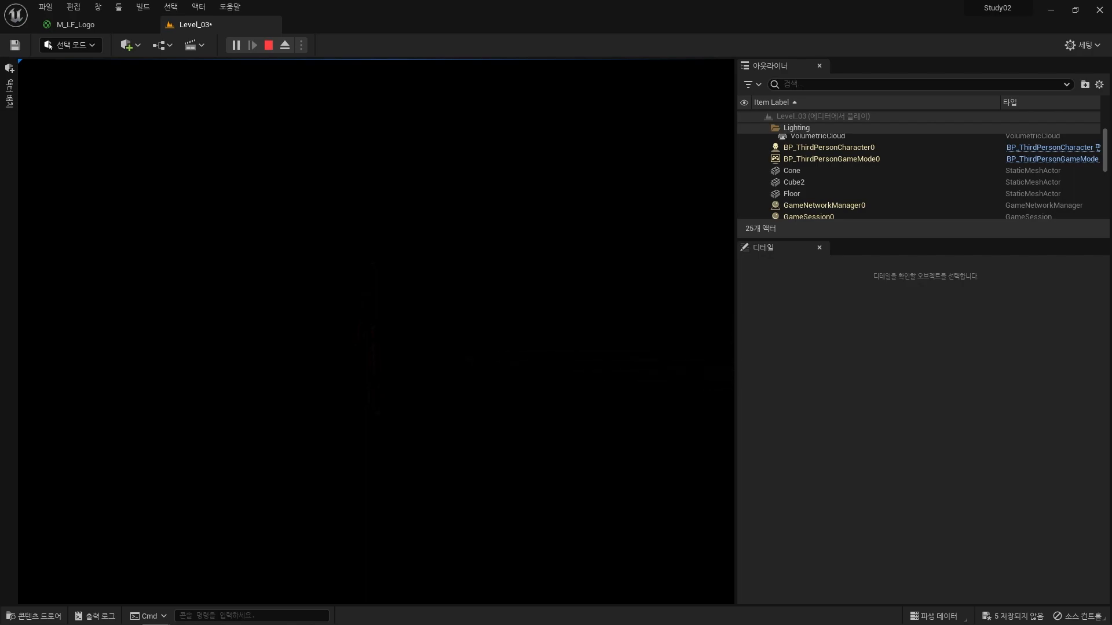
pyautogui.press('Escape')
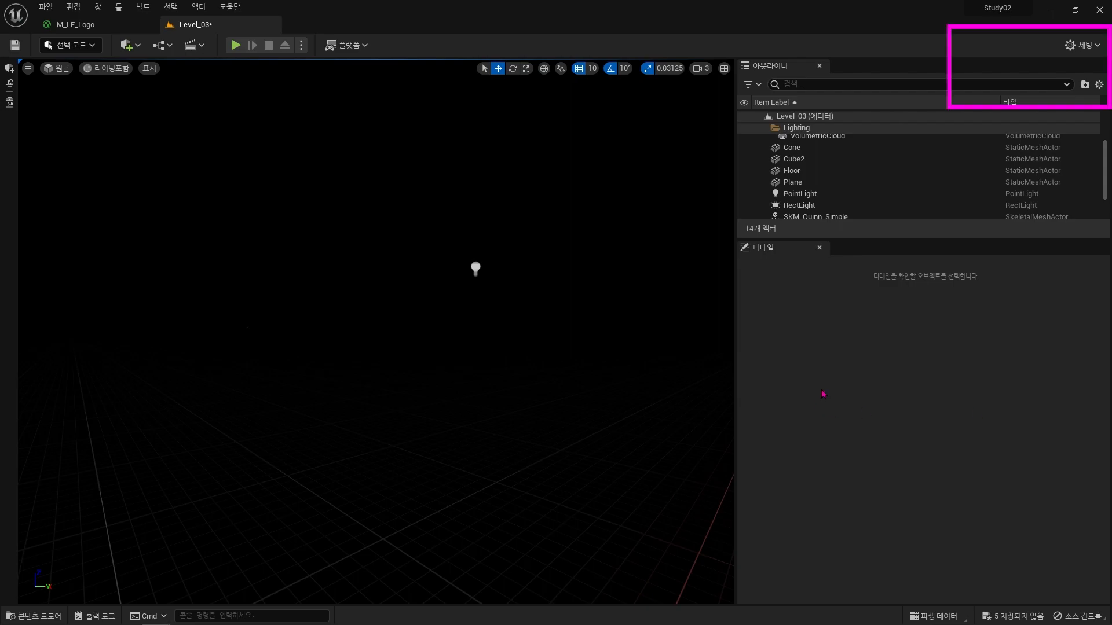
# In the project settings, search all settings for 일루미네이션 and set the dynamic global illumination method to Screen Space (Beta)
pyautogui.click(1080, 45)
pyautogui.click(1047, 100)
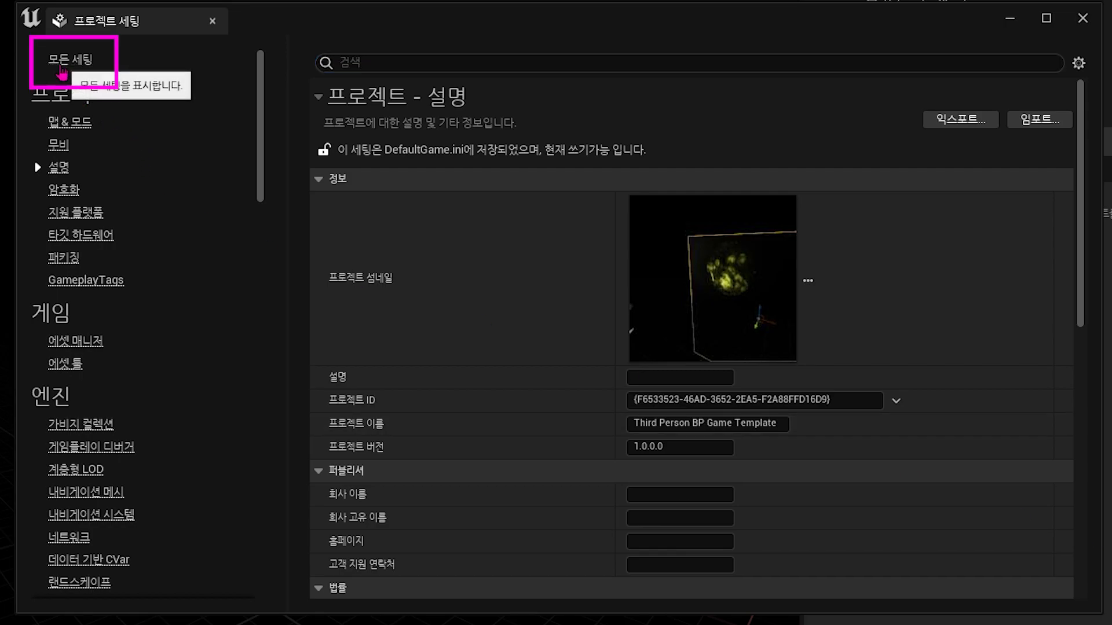
pyautogui.click(70, 60)
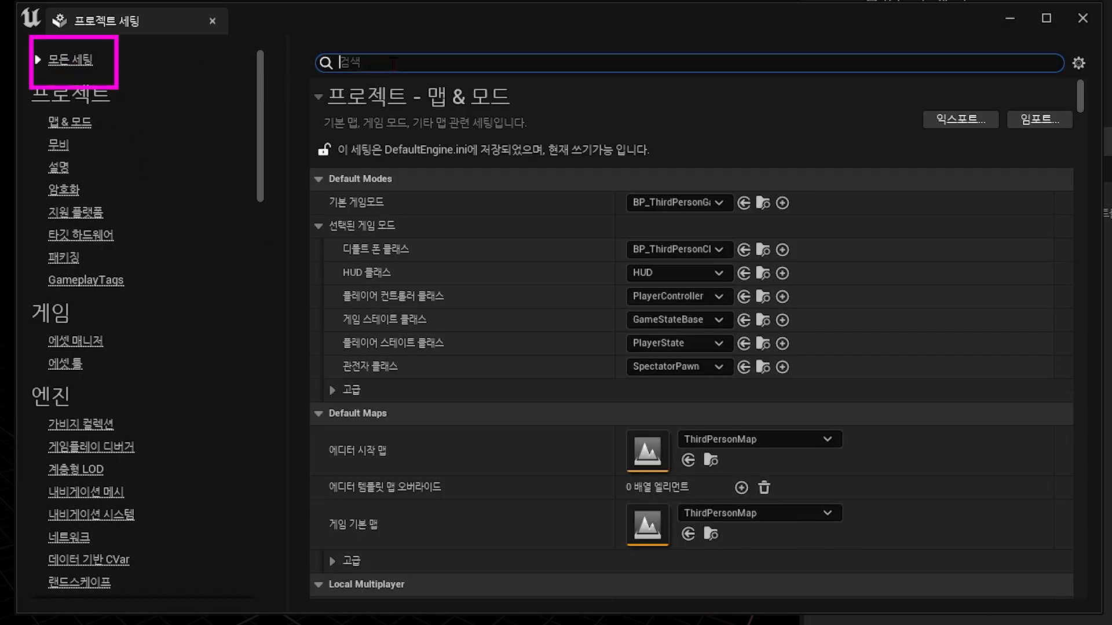
pyautogui.write('일루미')
pyautogui.write('네잇')
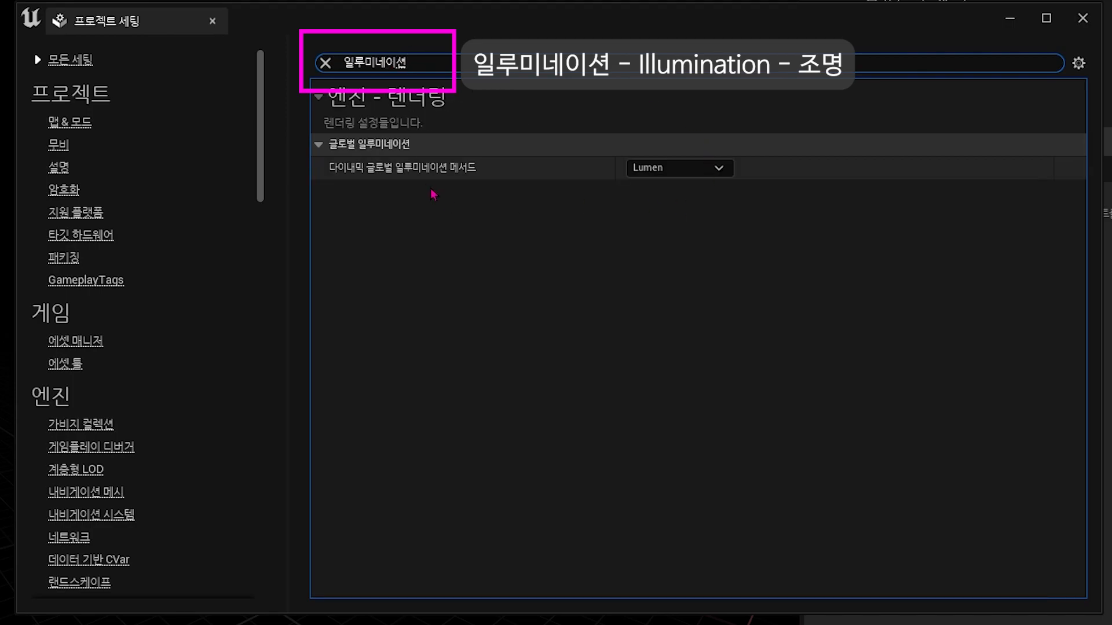
pyautogui.click(679, 168)
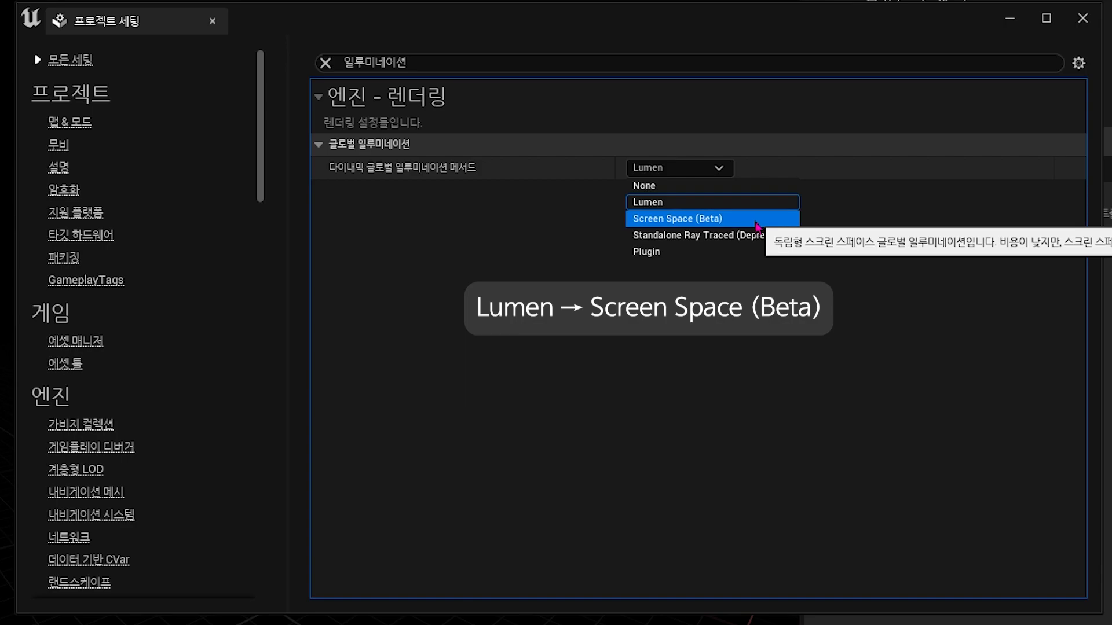
pyautogui.click(756, 219)
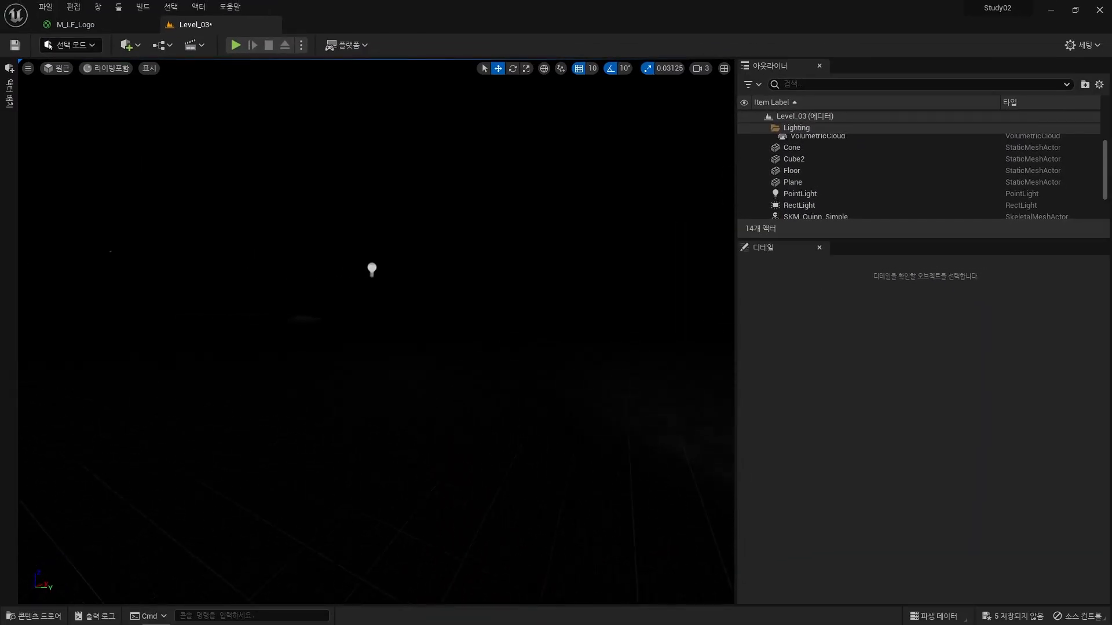
# Play the level and run the character across the floor around the cube to examine the baked PointLight's effect on it
pyautogui.press('w')
pyautogui.moveTo(376, 331); pyautogui.dragTo(376, 344, button='right')
pyautogui.press('q')
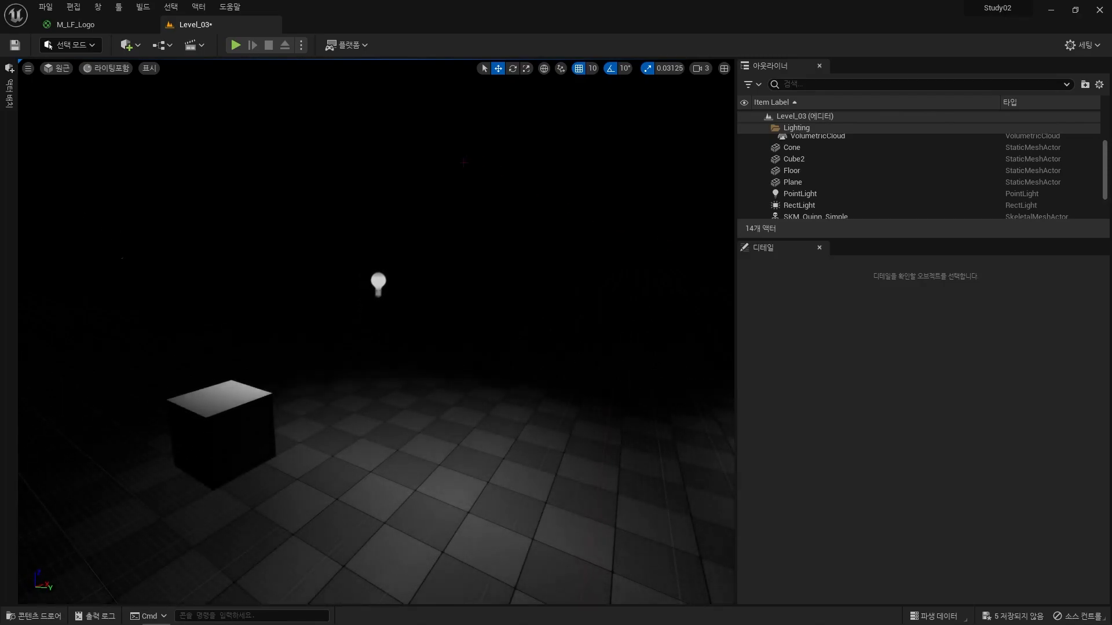
pyautogui.click(235, 46)
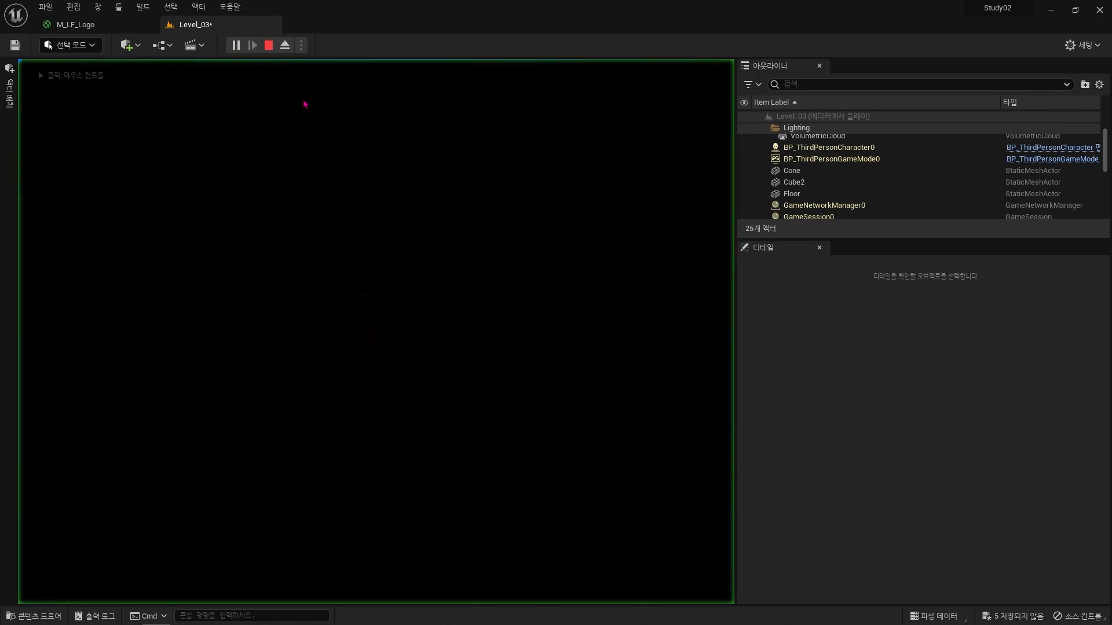
pyautogui.click(449, 261)
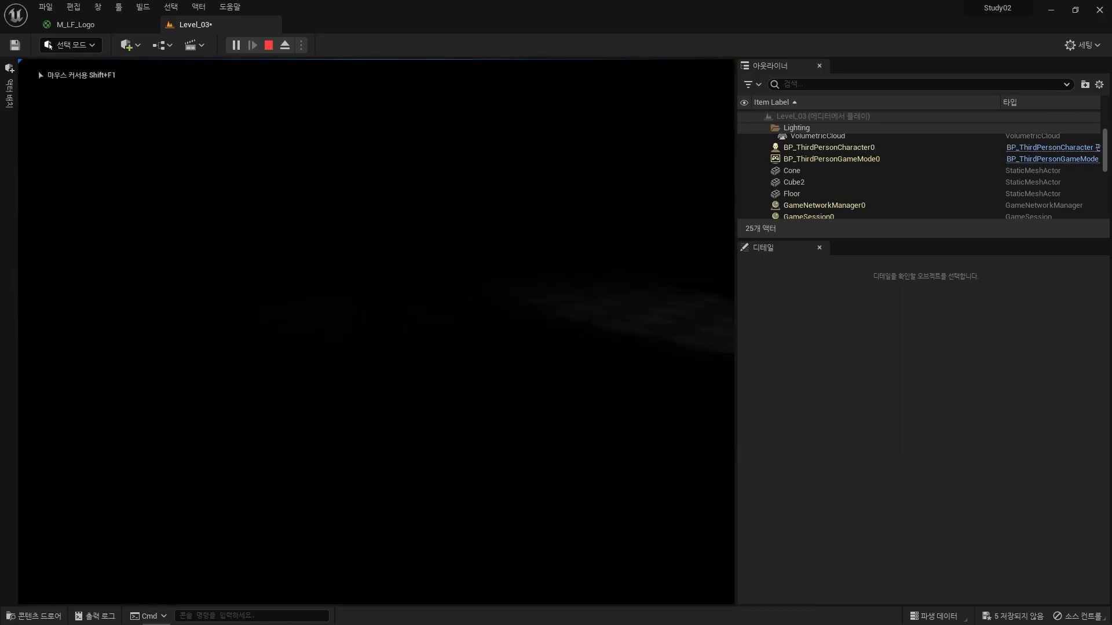
pyautogui.press('w')
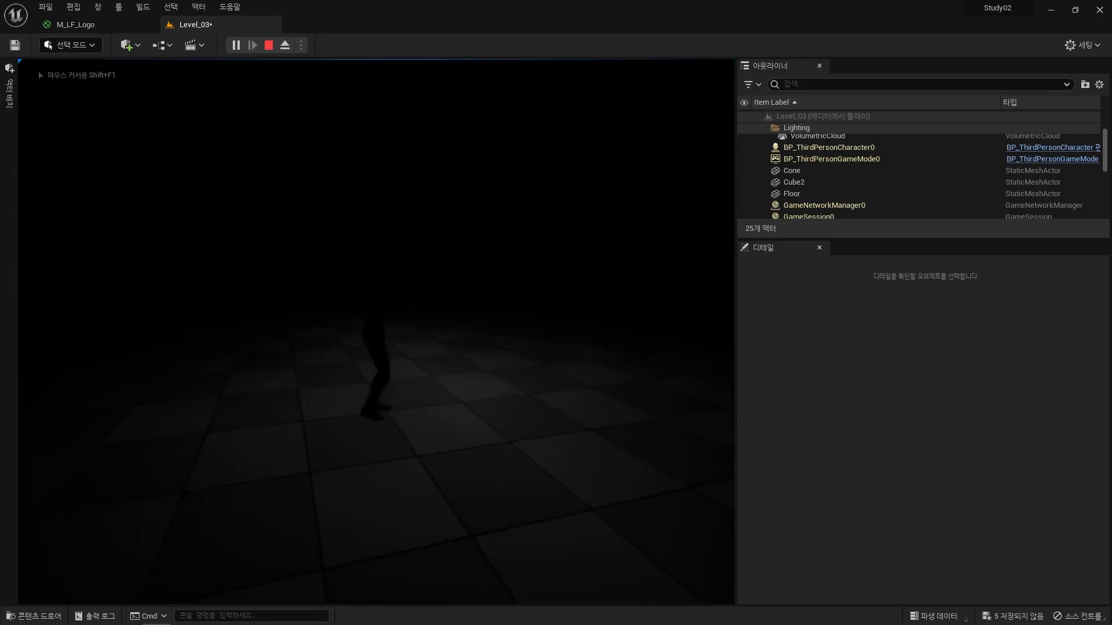
pyautogui.press('s')
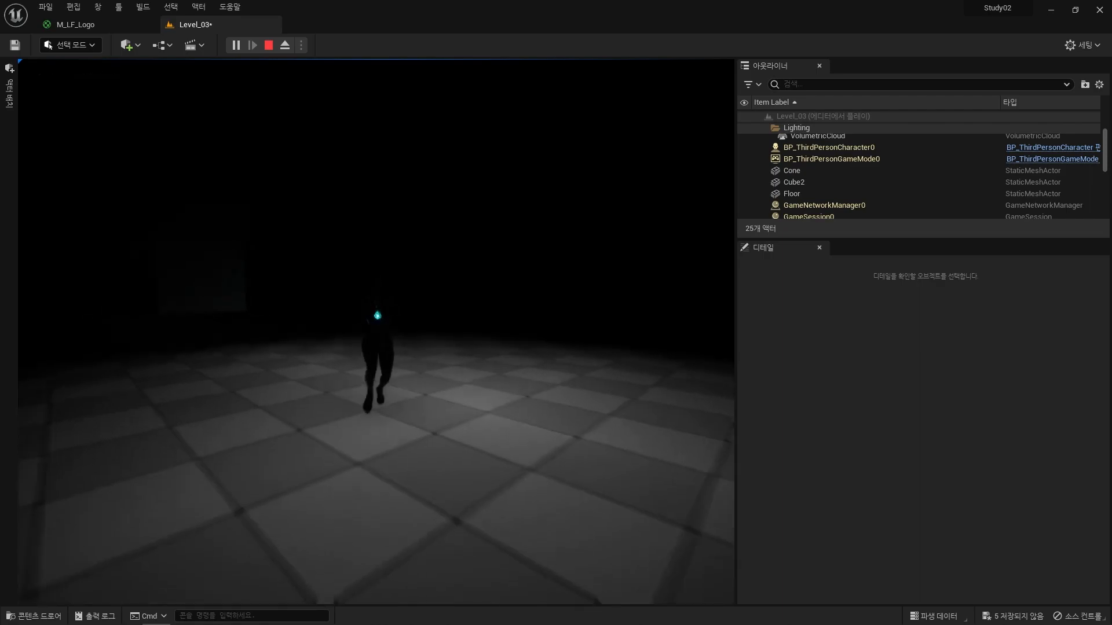
pyautogui.press('a')
pyautogui.press('d')
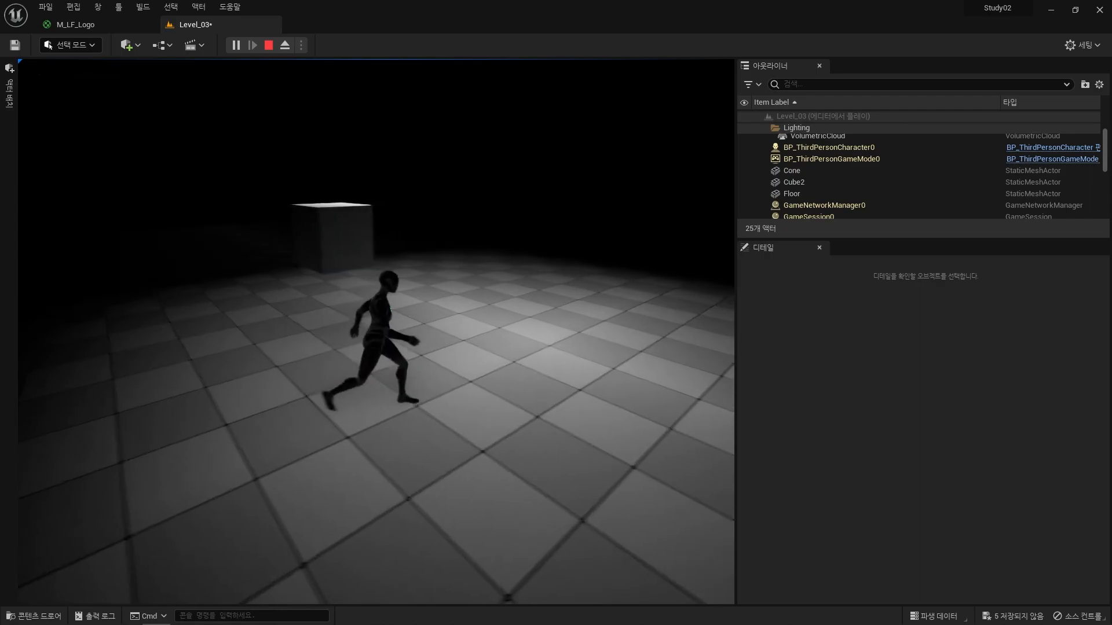
pyautogui.press('s')
pyautogui.press('space')
pyautogui.press('w')
pyautogui.press('d')
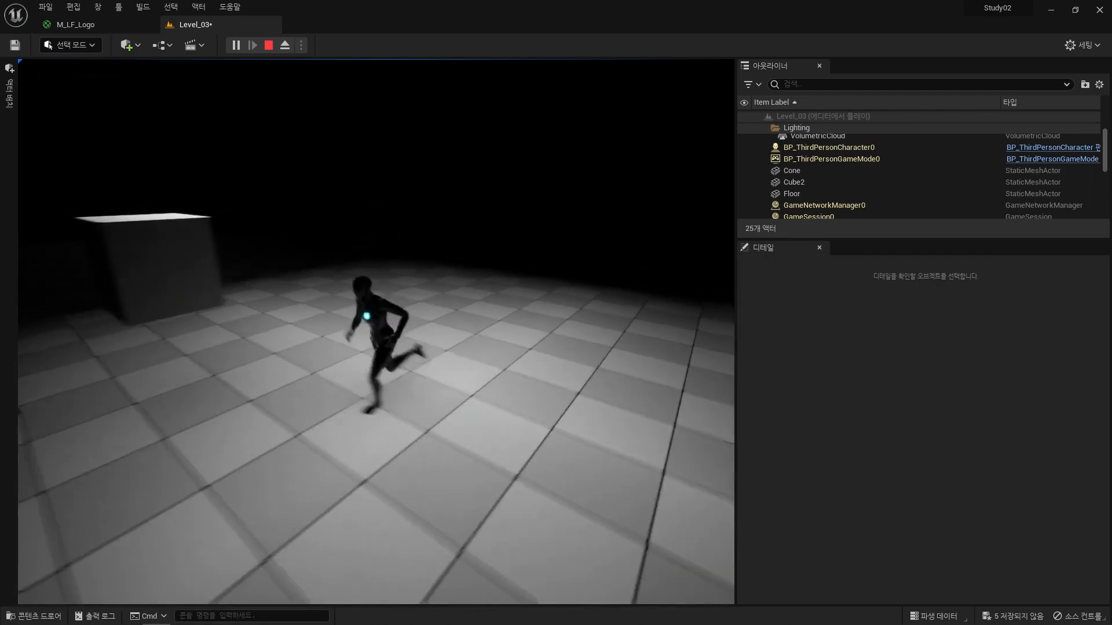
pyautogui.press('d')
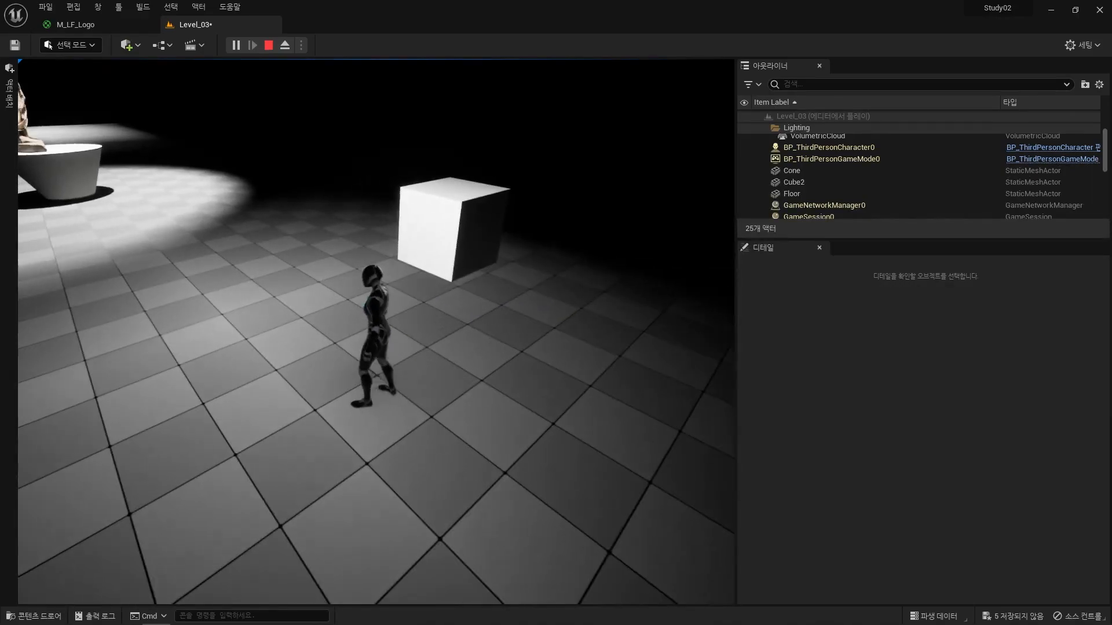
pyautogui.press('d')
pyautogui.press('s')
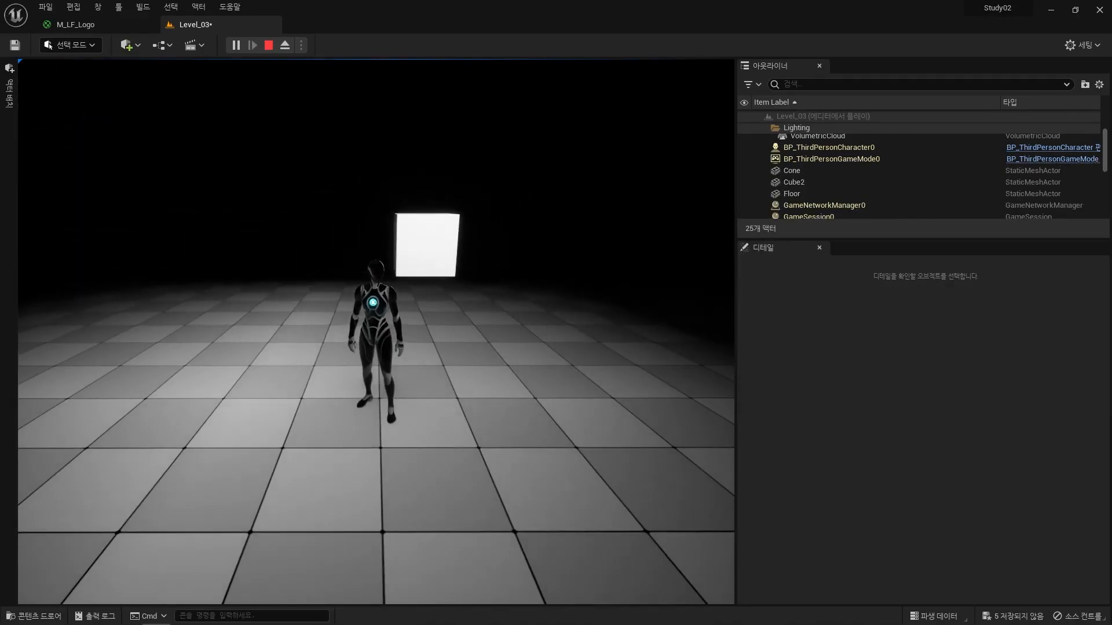
# Run the character into the lit area beside the statue's pedestal to examine the shadow it casts there
pyautogui.press('a')
pyautogui.press('d')
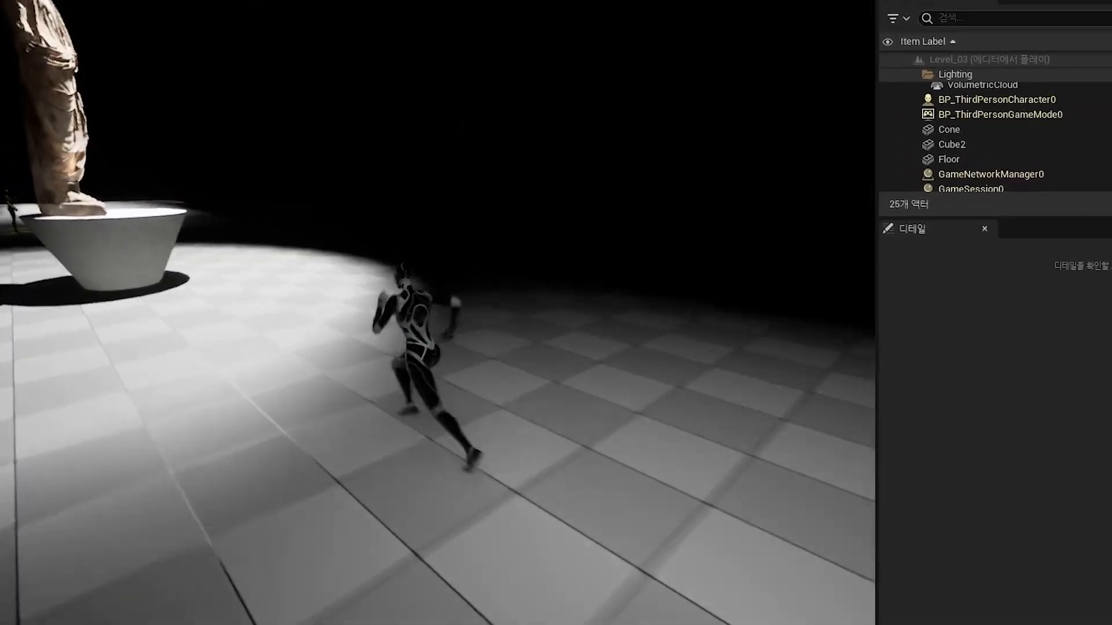
pyautogui.press('d')
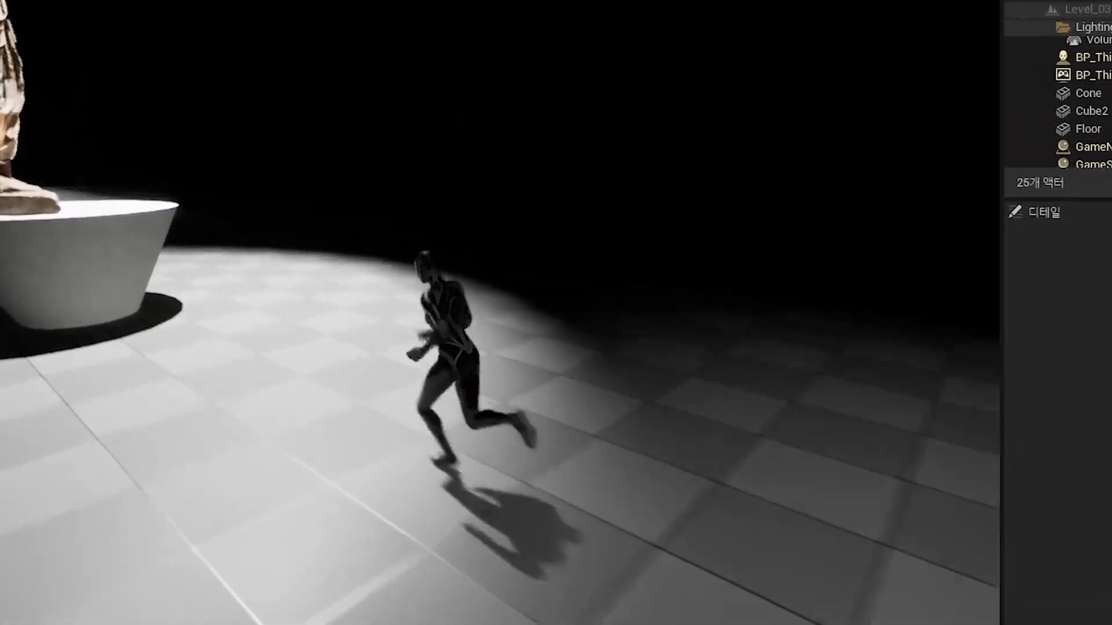
pyautogui.press('s')
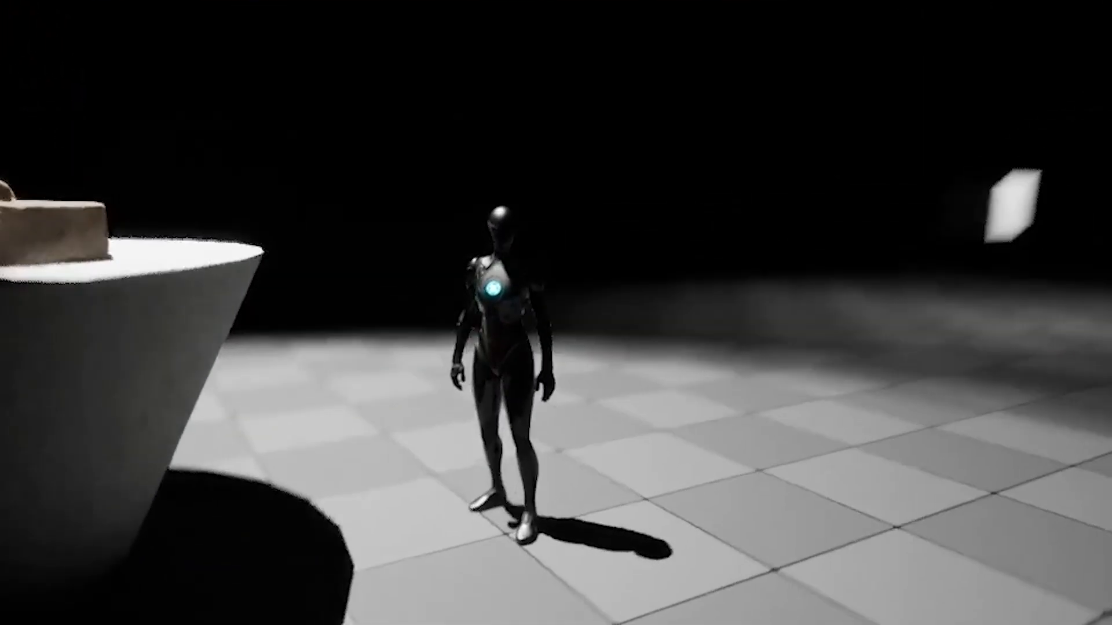
pyautogui.press('a')
pyautogui.press('d')
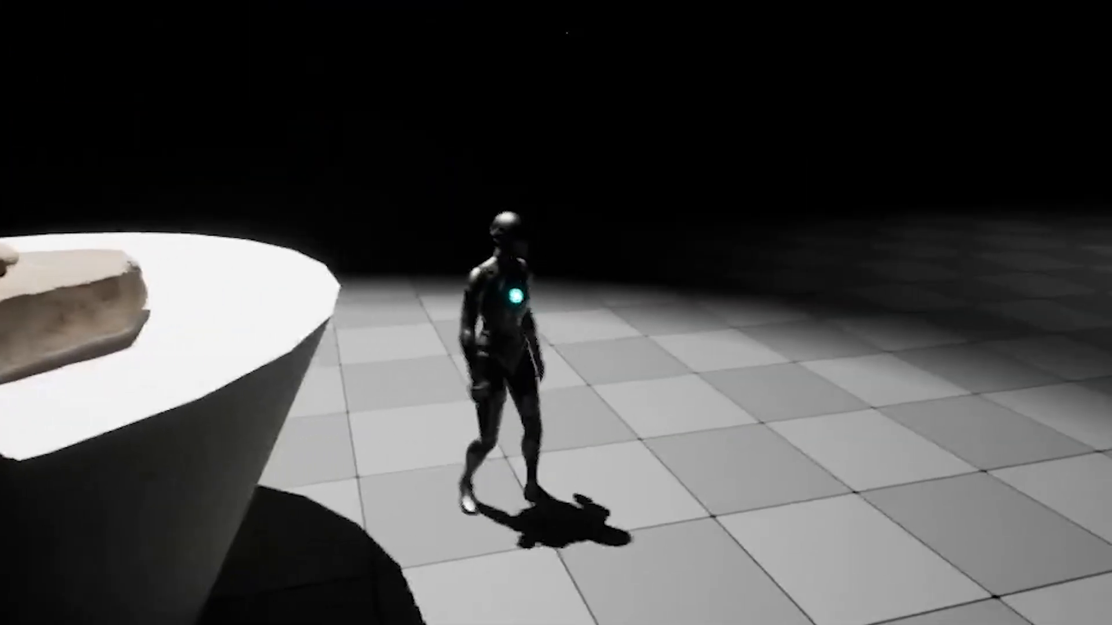
pyautogui.press('space')
# Run the character away from the pedestal toward the cube to compare its shadow under the static PointLight
pyautogui.press('d')
pyautogui.press('w')
pyautogui.press('d')
pyautogui.press('a')
pyautogui.press('d')
pyautogui.press('w')
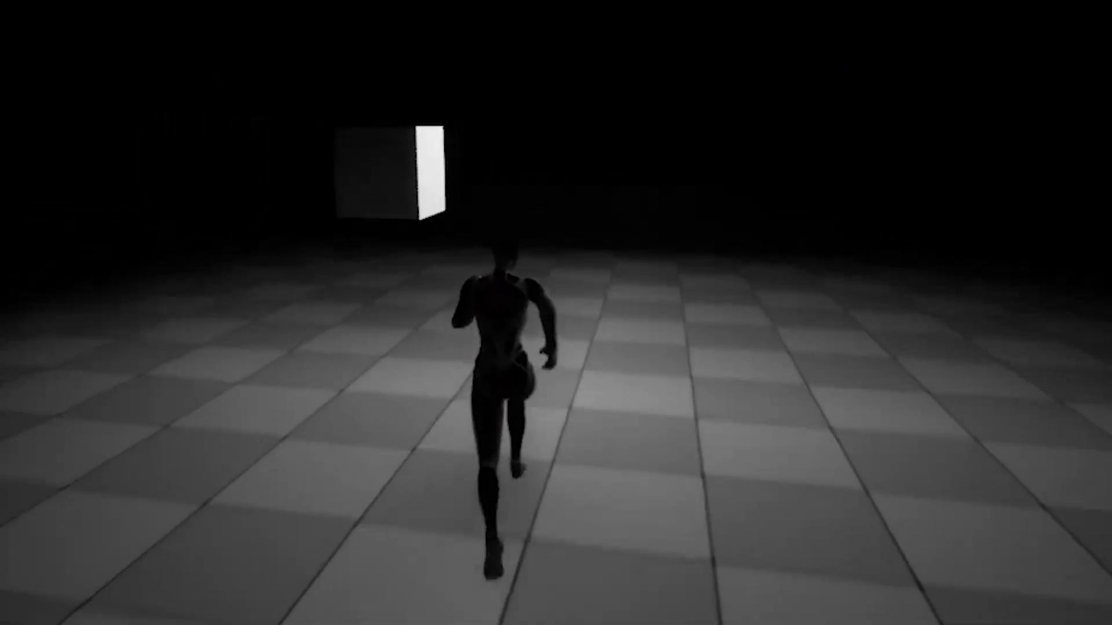
pyautogui.press('a')
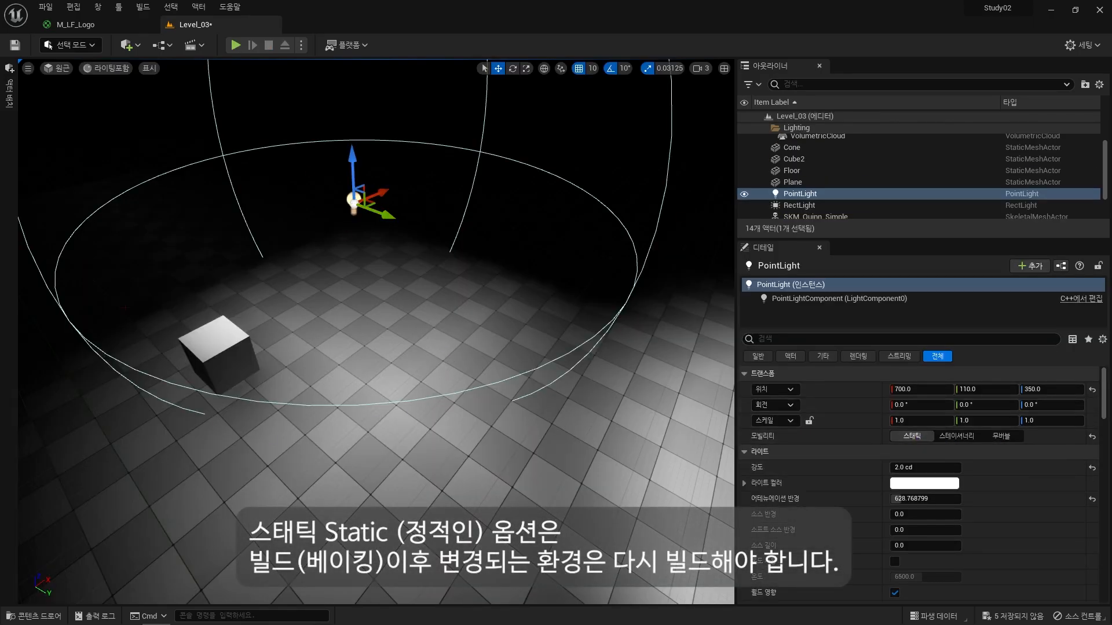
# Select the cube on the lit floor and move it a short distance away from its baked position
pyautogui.moveTo(463, 308)
pyautogui.mouseDown(button='right')
pyautogui.moveTo(428, 324)
pyautogui.moveTo(463, 308)
pyautogui.mouseUp(button='right')
pyautogui.press('w')
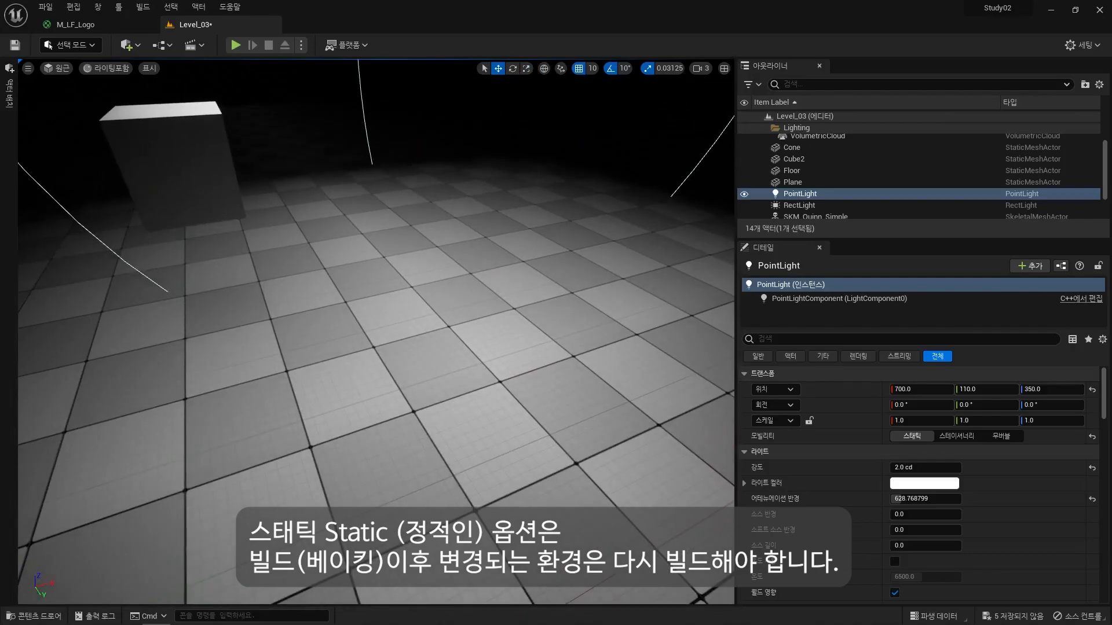
pyautogui.click(219, 140)
pyautogui.moveTo(218, 139); pyautogui.dragTo(174, 142, button='right')
pyautogui.scroll(-10, 401, 285)
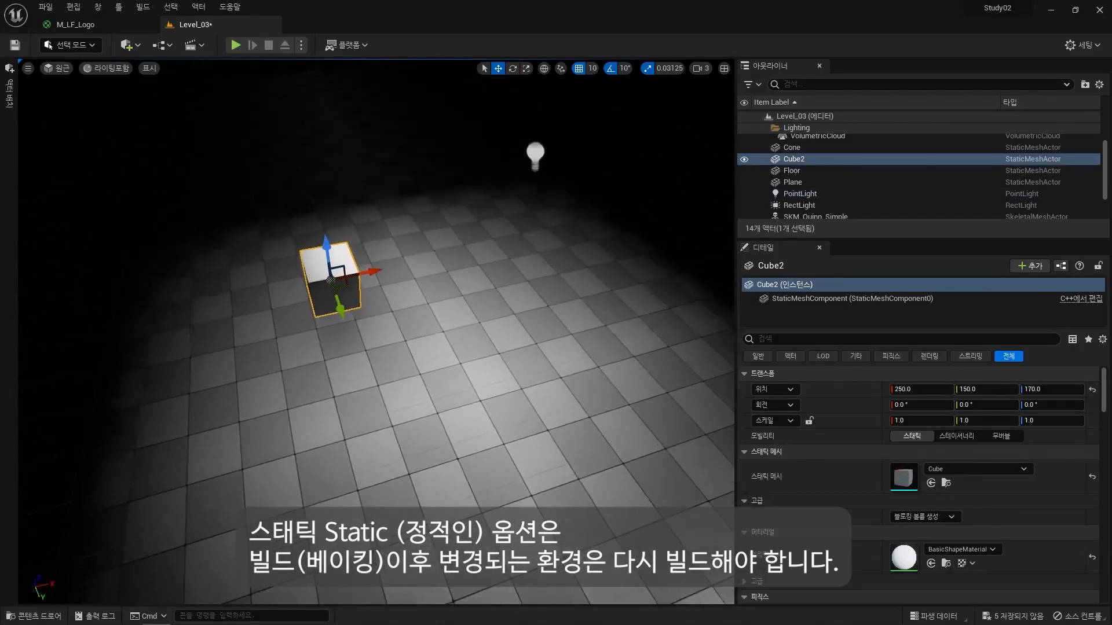
pyautogui.moveTo(370, 298); pyautogui.dragTo(400, 292)
# Move the PointLight to Y -20 and Z 310, keeping its mobility static
pyautogui.click(502, 202)
pyautogui.scroll(-5, 979, 513)
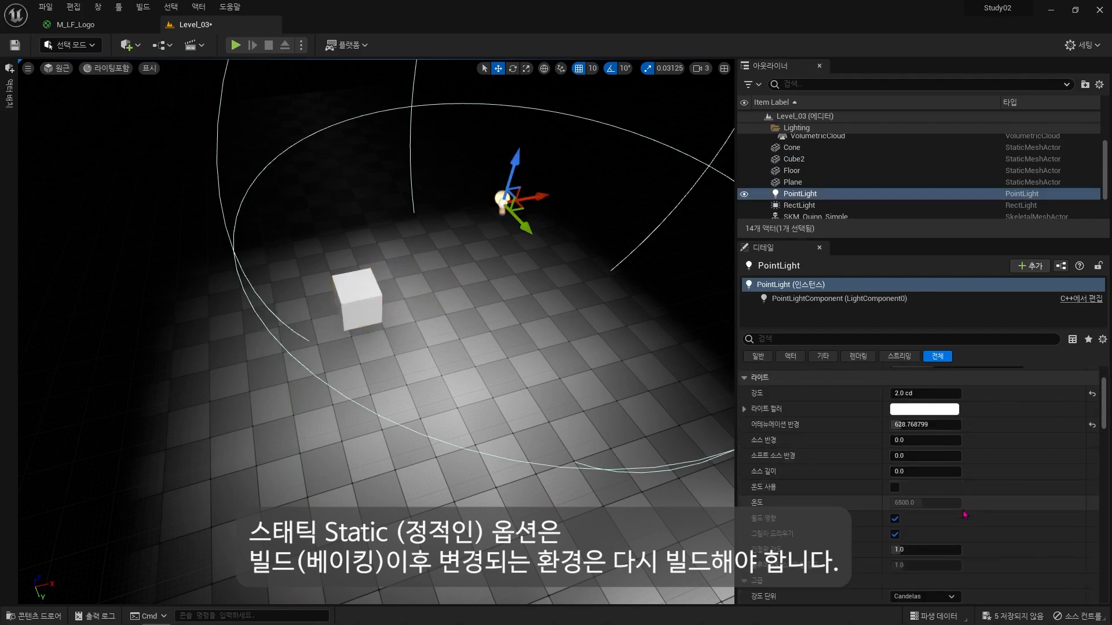
pyautogui.scroll(5, 954, 482)
pyautogui.moveTo(495, 303); pyautogui.dragTo(559, 279, button='right')
pyautogui.moveTo(485, 256); pyautogui.dragTo(430, 246)
pyautogui.moveTo(402, 196); pyautogui.dragTo(402, 216)
# Set the PointLight's light color to a saturated orange-red
pyautogui.click(909, 484)
pyautogui.moveTo(760, 427); pyautogui.dragTo(775, 442)
pyautogui.click(829, 605)
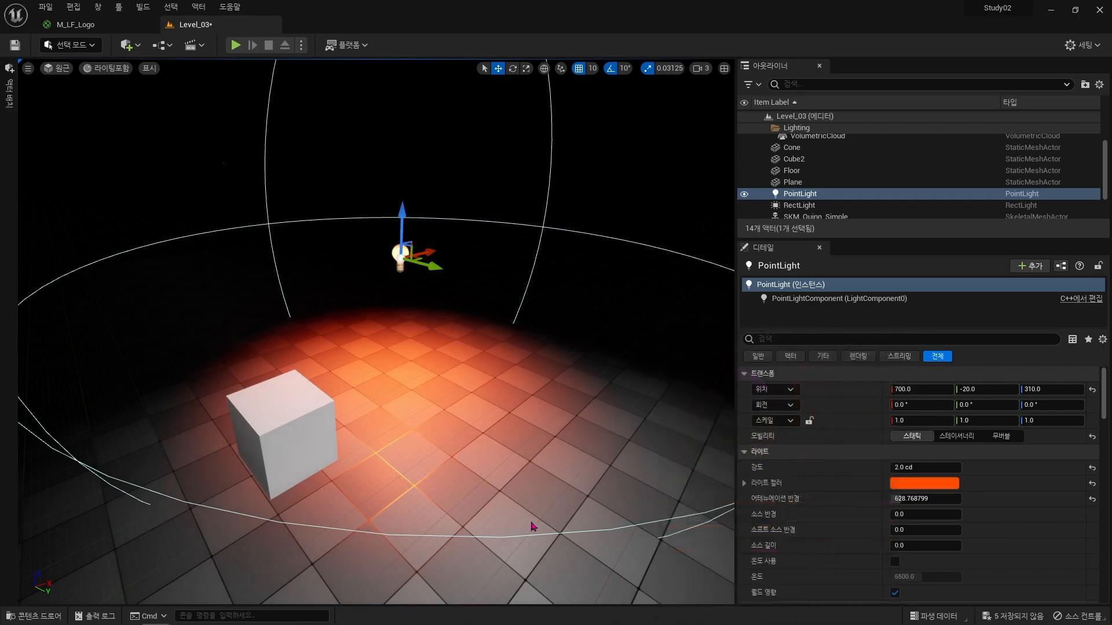
# Play the level and run the character into the lit area to examine the changed static light without rebuilding, and stop playing
pyautogui.click(235, 44)
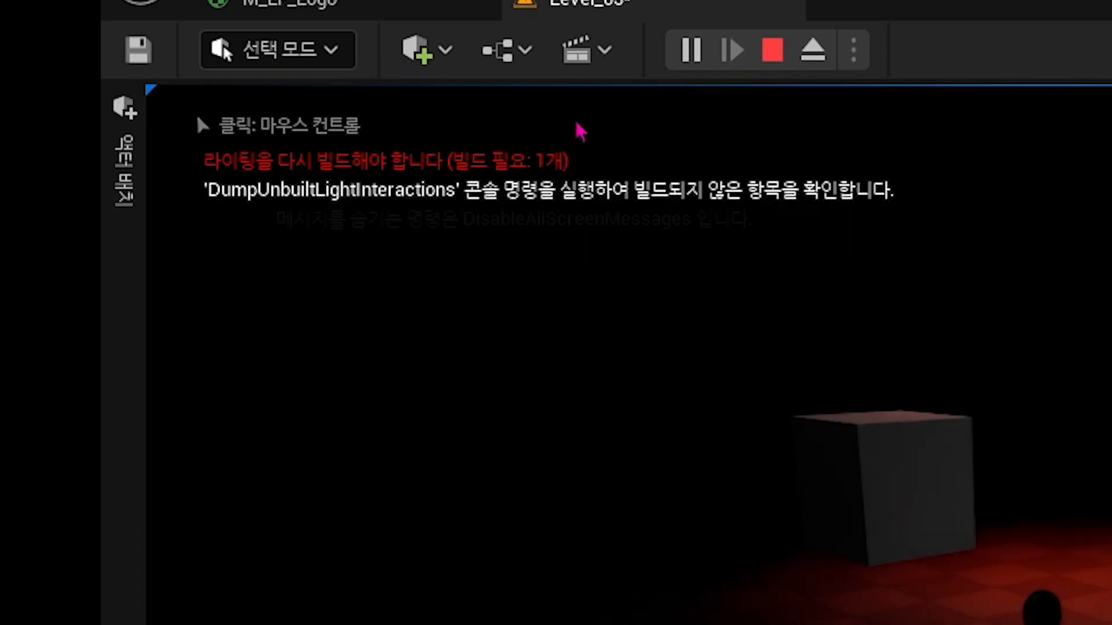
pyautogui.press('w')
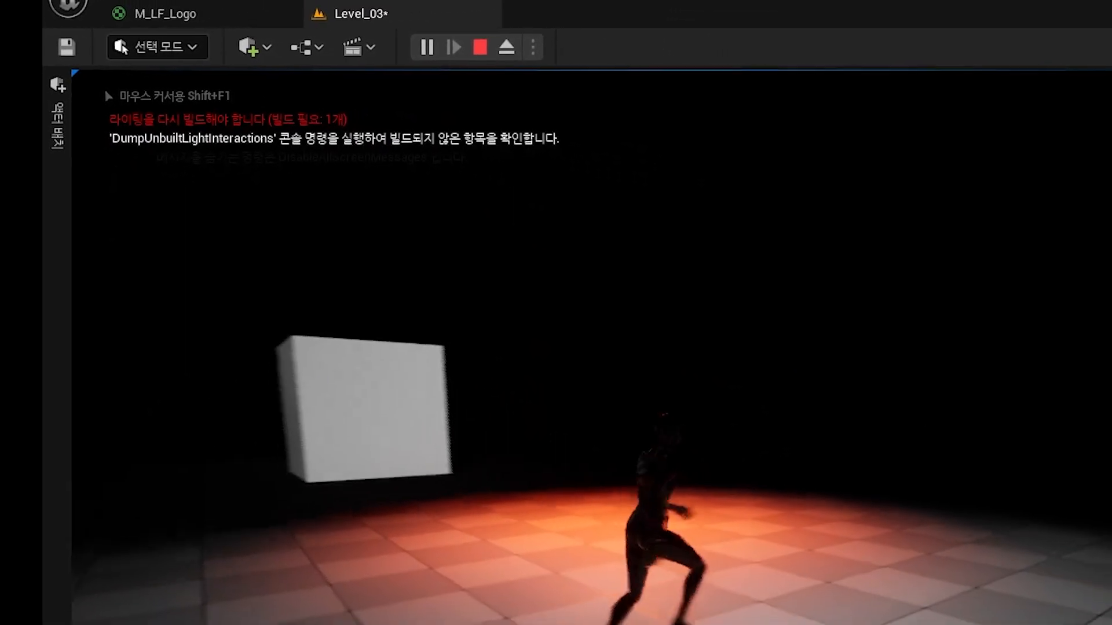
pyautogui.press('Escape')
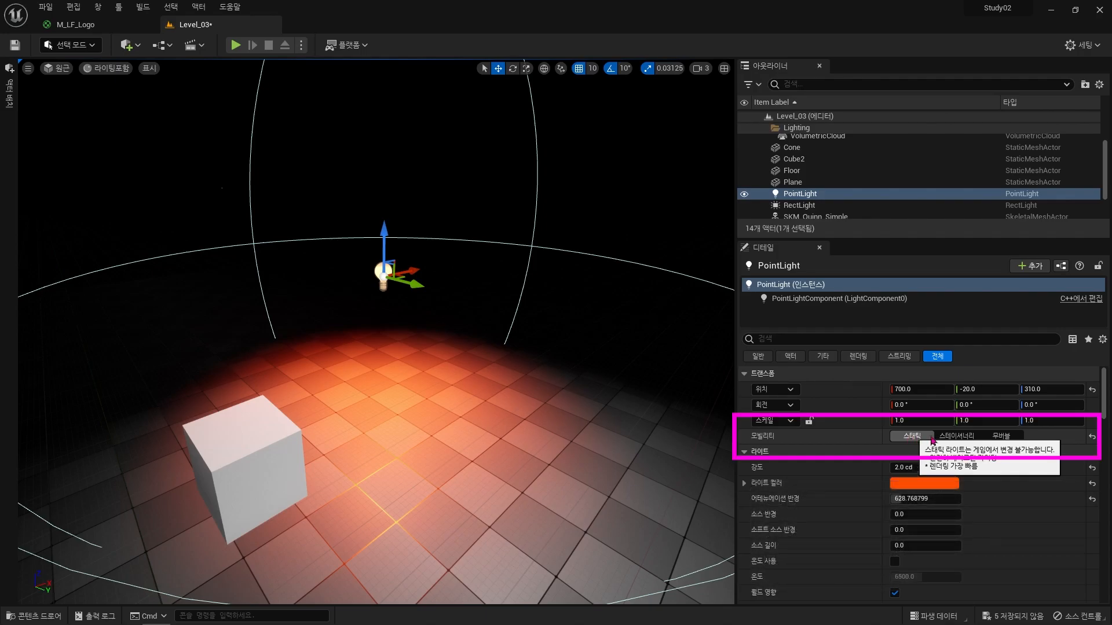
# Set the PointLight's mobility to Stationary (스테이셔너리) and build the level's lighting
pyautogui.click(950, 442)
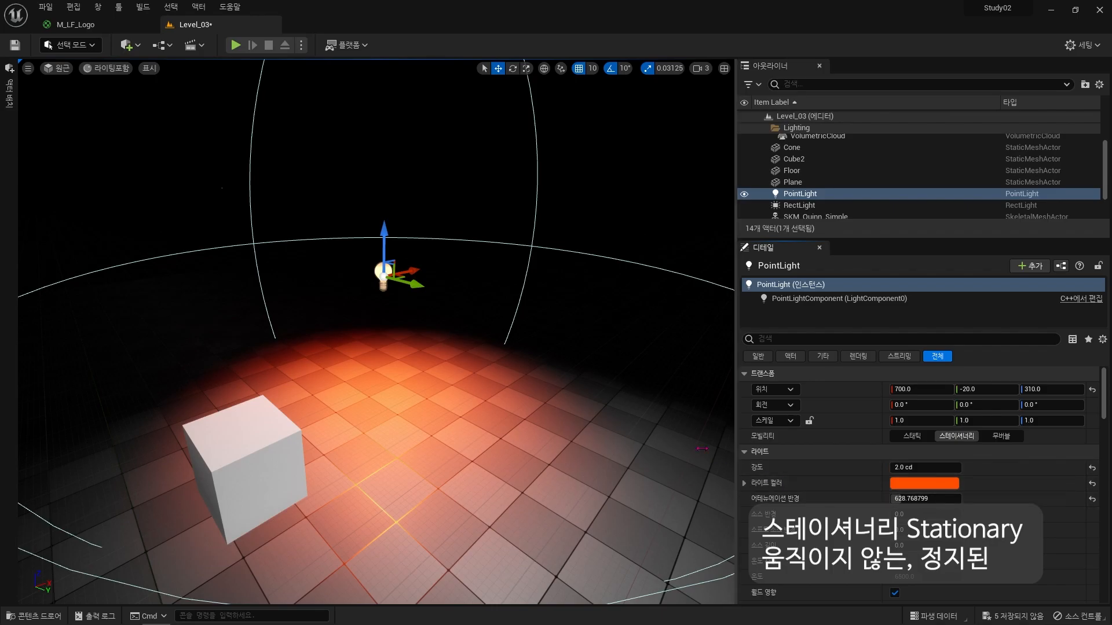
pyautogui.click(143, 7)
pyautogui.click(254, 65)
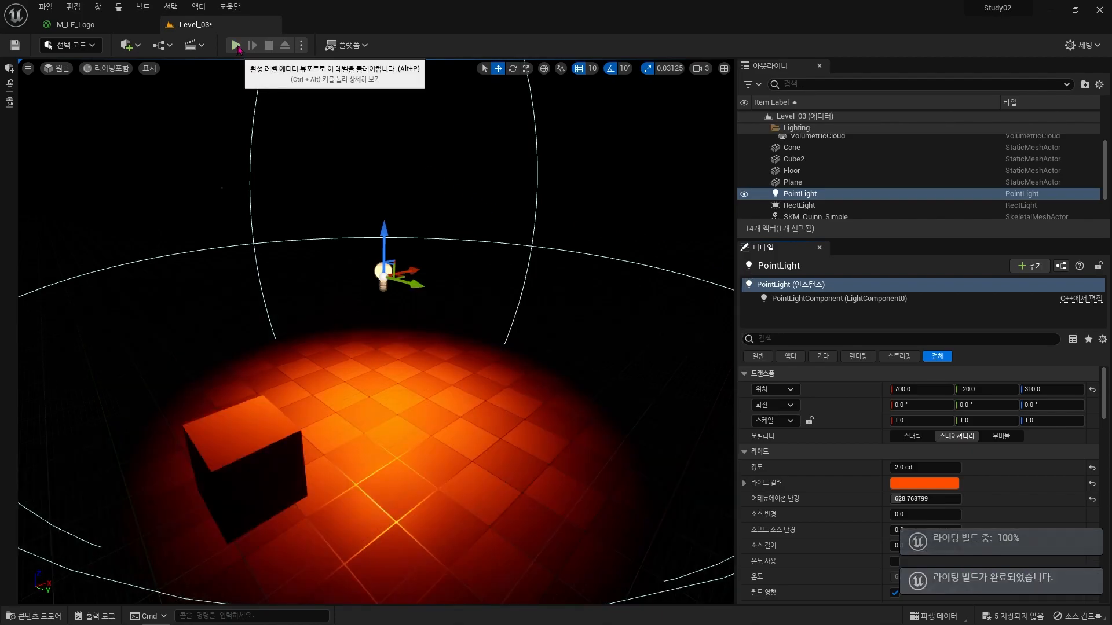
# Play the level and run the character through the orange light to examine its shadow under the stationary PointLight, and stop playing
pyautogui.click(236, 45)
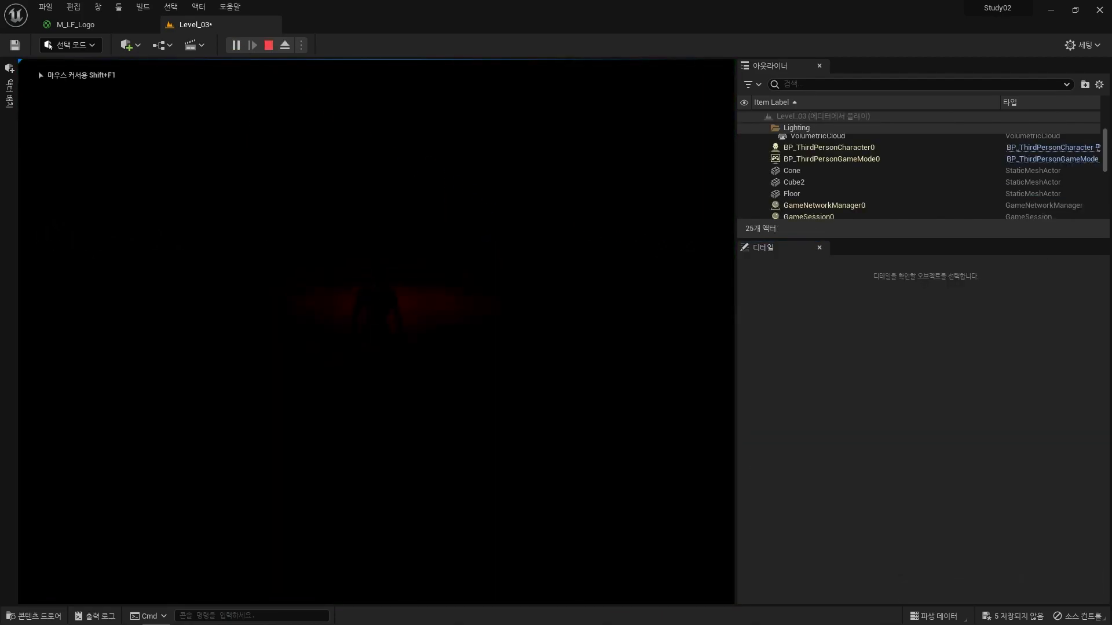
pyautogui.press('s')
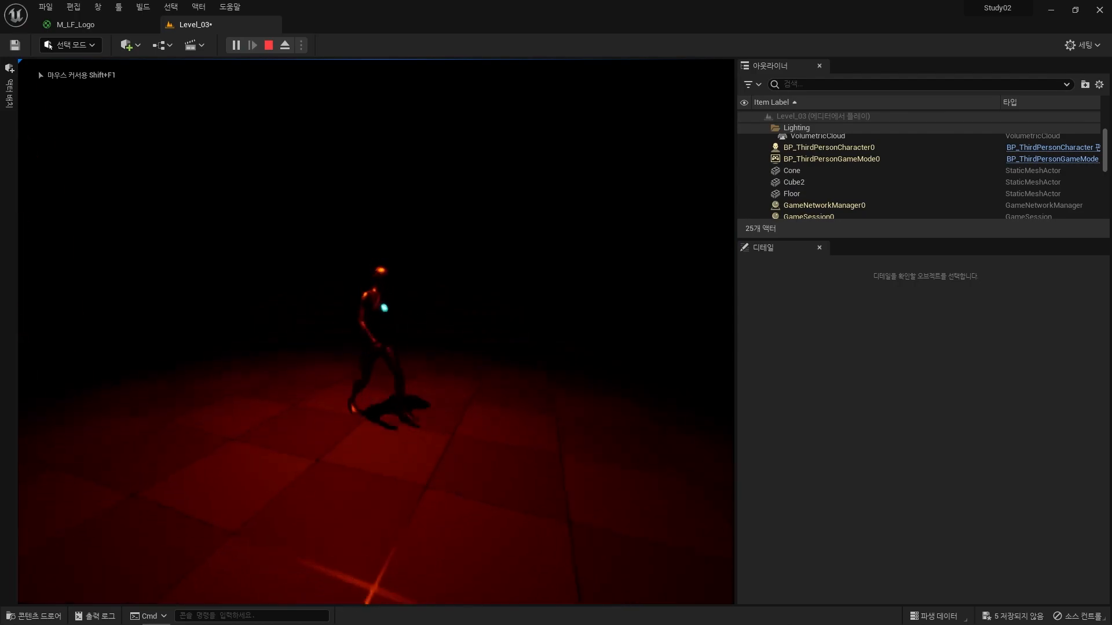
pyautogui.press('a')
pyautogui.press('Escape')
# Set the stationary PointLight's light color to a bright purple-magenta
pyautogui.press('s')
pyautogui.moveTo(376, 330); pyautogui.dragTo(345, 311, button='right')
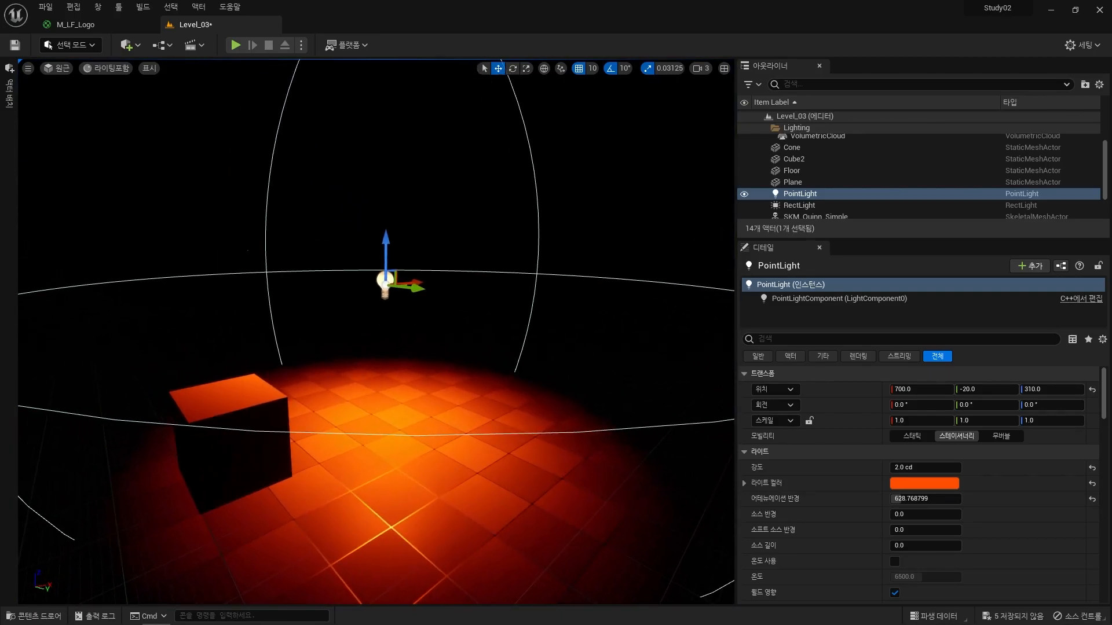
pyautogui.click(924, 483)
pyautogui.moveTo(783, 418); pyautogui.dragTo(745, 369)
pyautogui.click(840, 606)
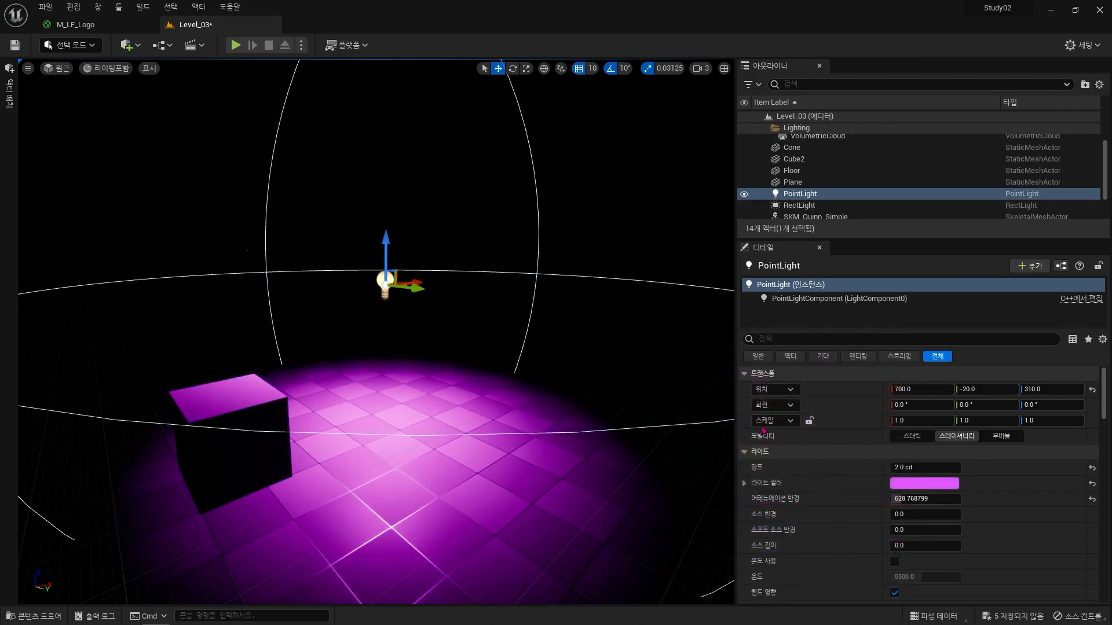
# Play the level and run the character beside the cube to examine the recolored stationary light without rebuilding, and stop playing
pyautogui.click(241, 47)
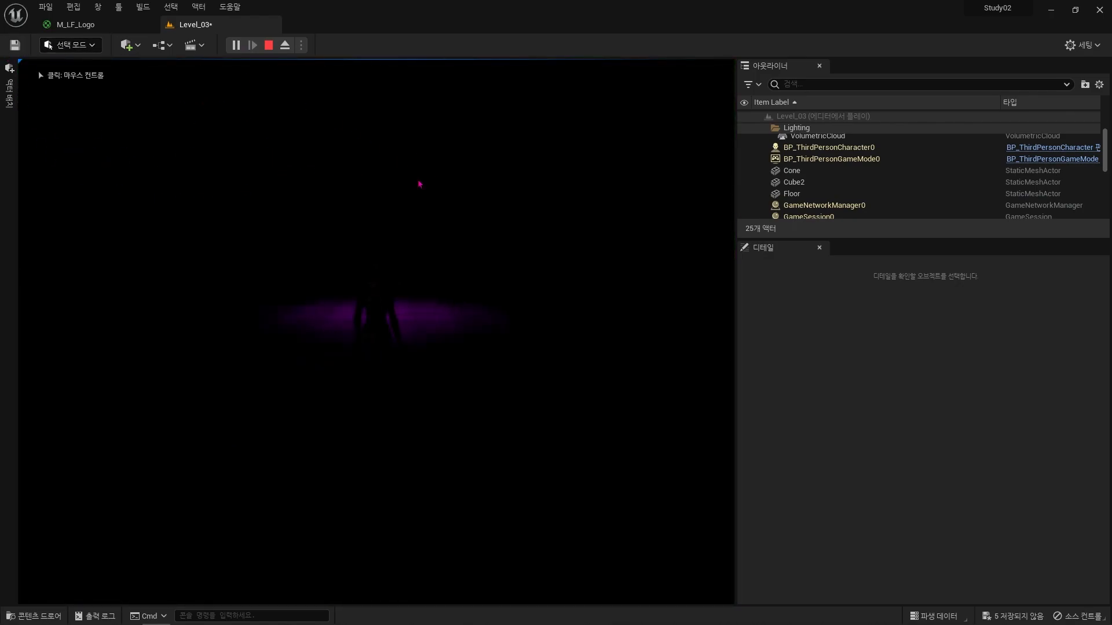
pyautogui.click(470, 253)
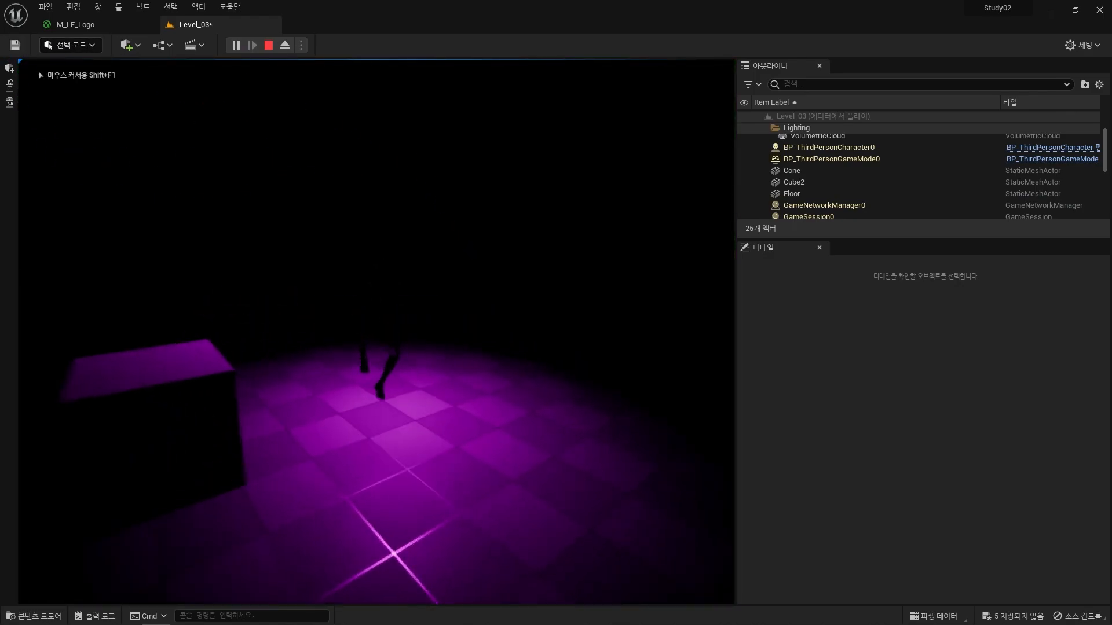
pyautogui.press('Escape')
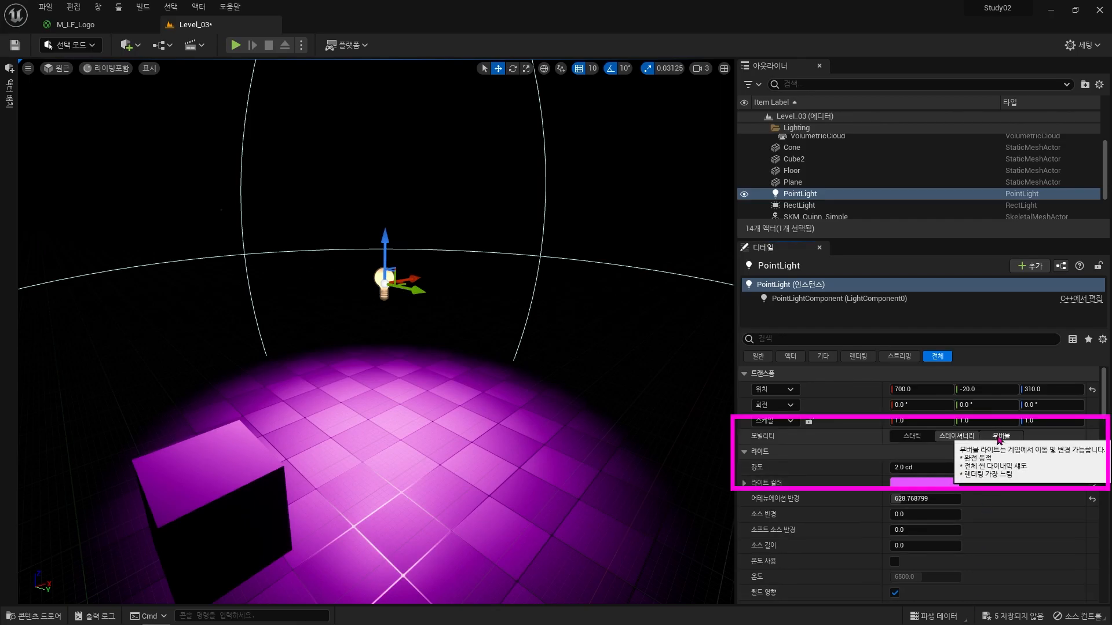
# Set the PointLight's mobility to Movable (무버블) and play the level to examine the character's shadow
pyautogui.click(1000, 437)
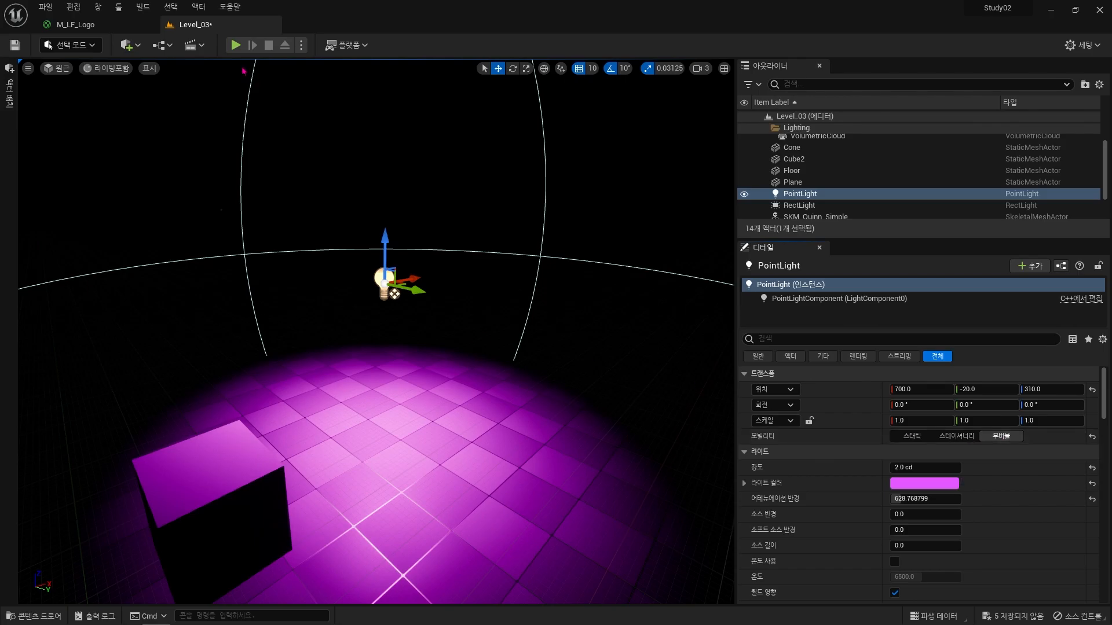
pyautogui.click(235, 45)
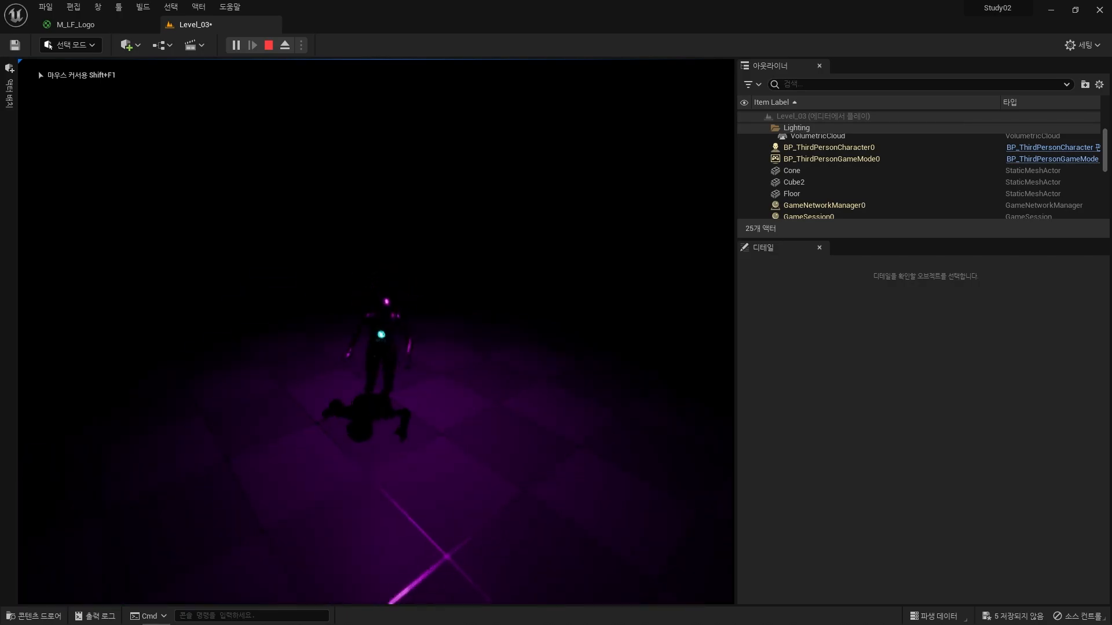
pyautogui.press('Escape')
# Move the PointLight to Y 240 and play the level again to examine the character's shadow from the new light position
pyautogui.moveTo(430, 136); pyautogui.dragTo(677, 203)
pyautogui.click(235, 45)
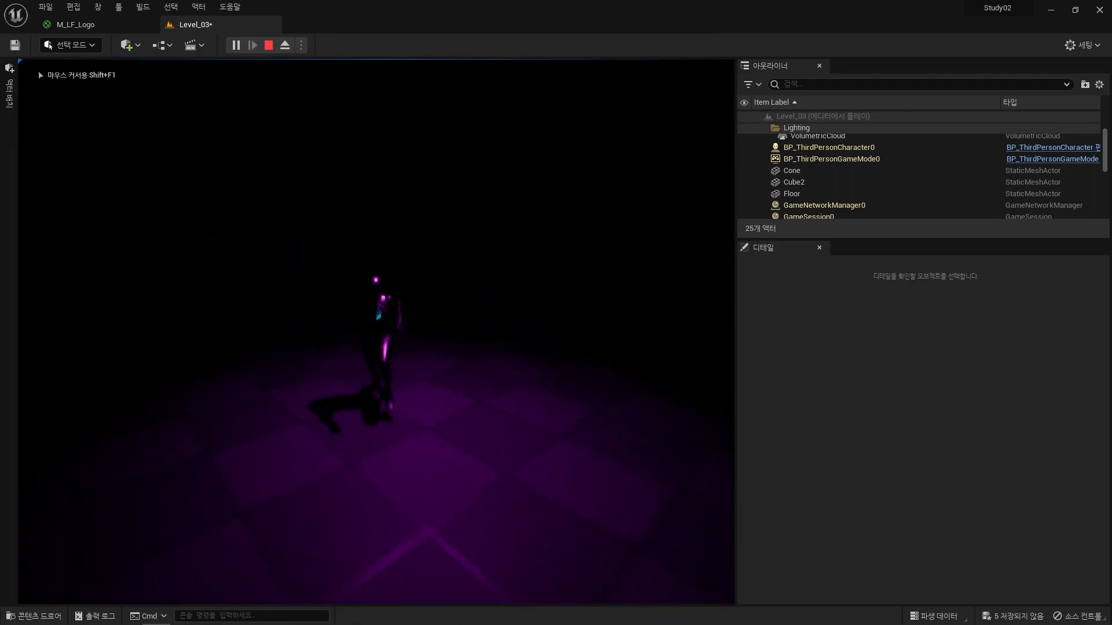
pyautogui.press('w')
pyautogui.press('Escape')
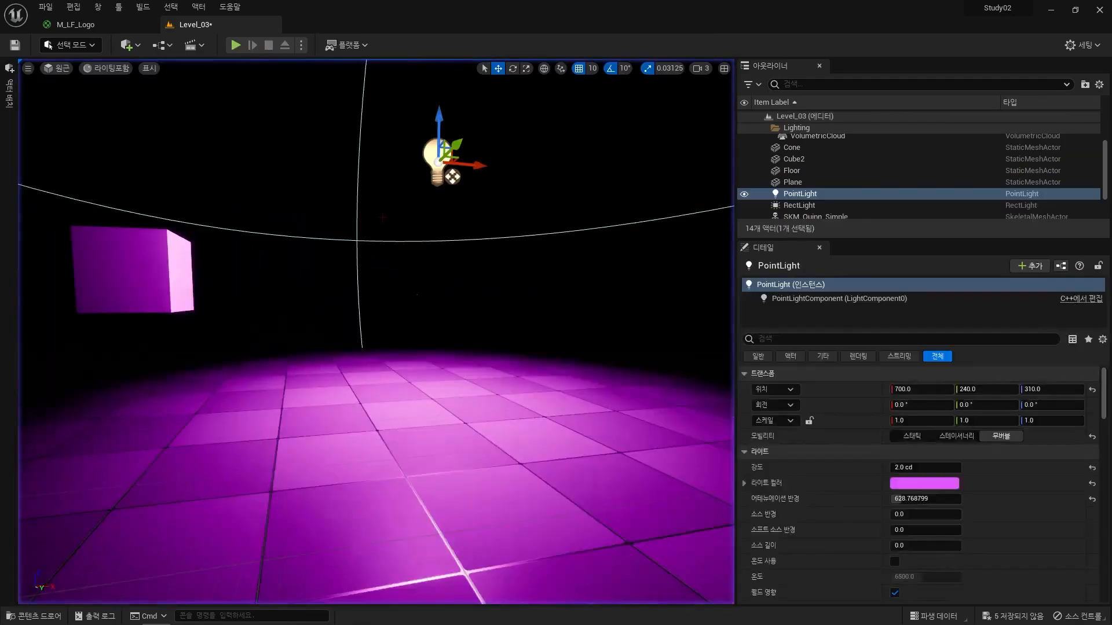
# Switch the PointLight's mobility to Stationary and back to Movable to compare the two options
pyautogui.click(955, 440)
pyautogui.click(1002, 437)
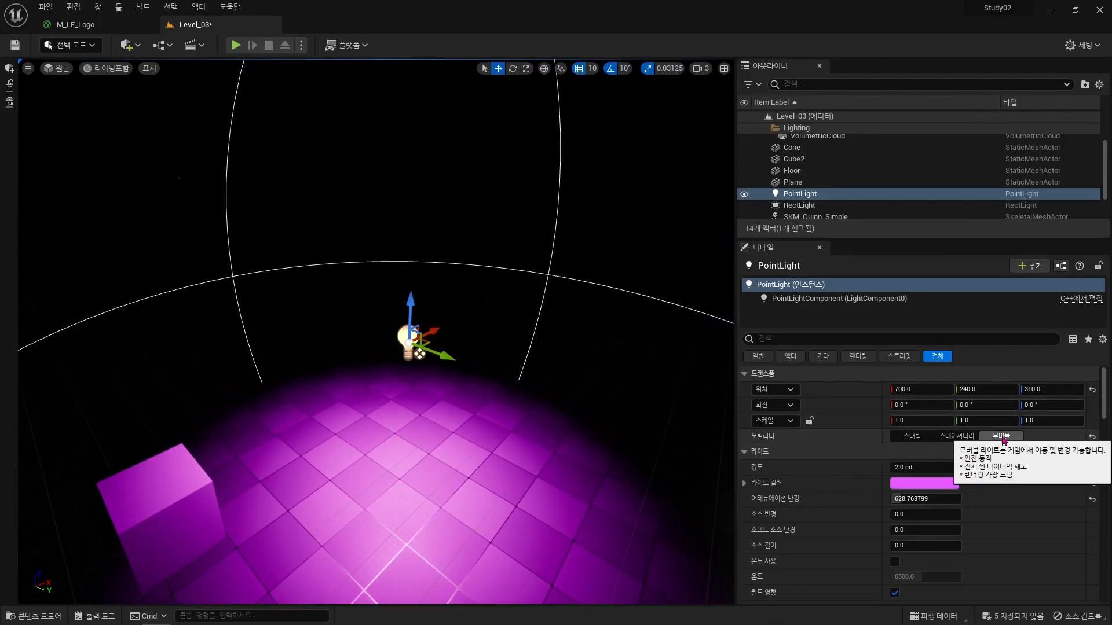
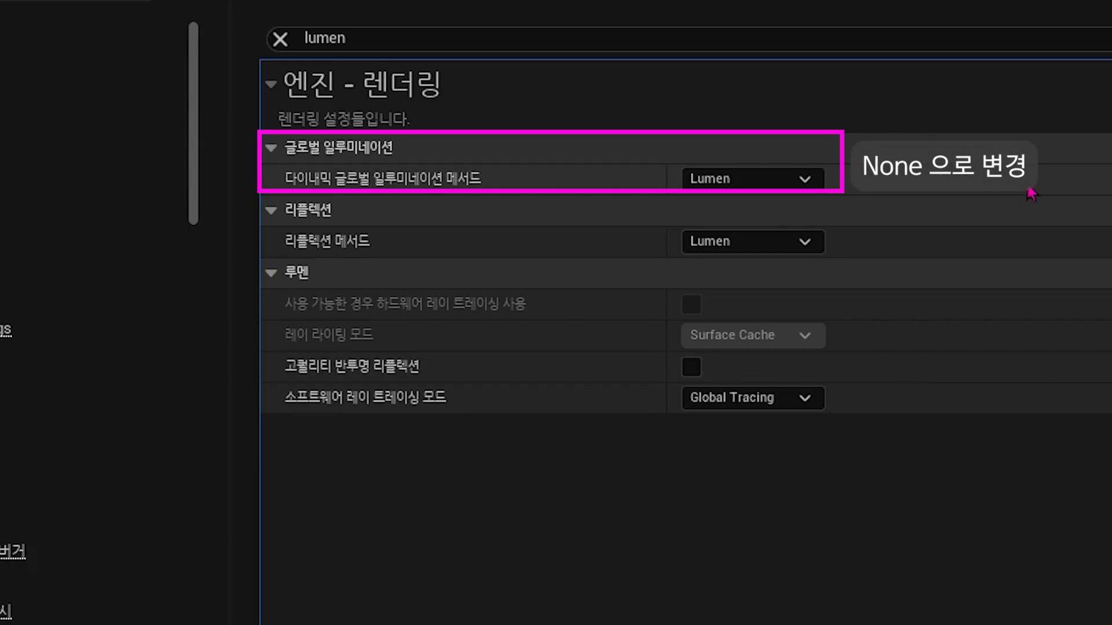
# Switch the dynamic global illumination method to None and back to Lumen to compare the shadows around the dead trees in Level_01
pyautogui.click(799, 179)
pyautogui.click(785, 201)
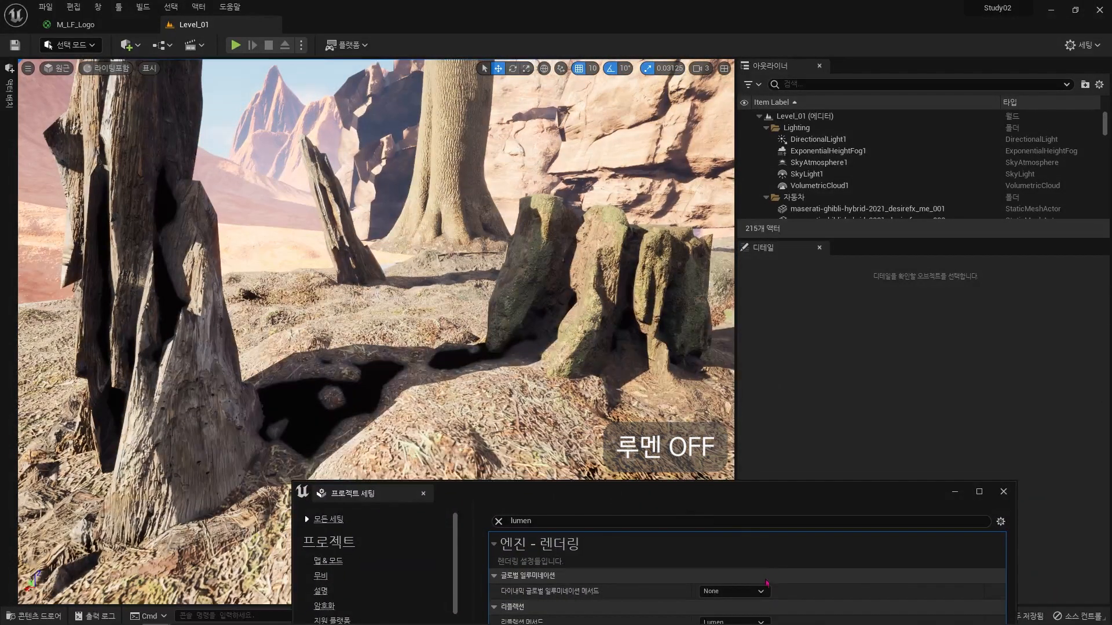
pyautogui.click(760, 592)
pyautogui.click(753, 546)
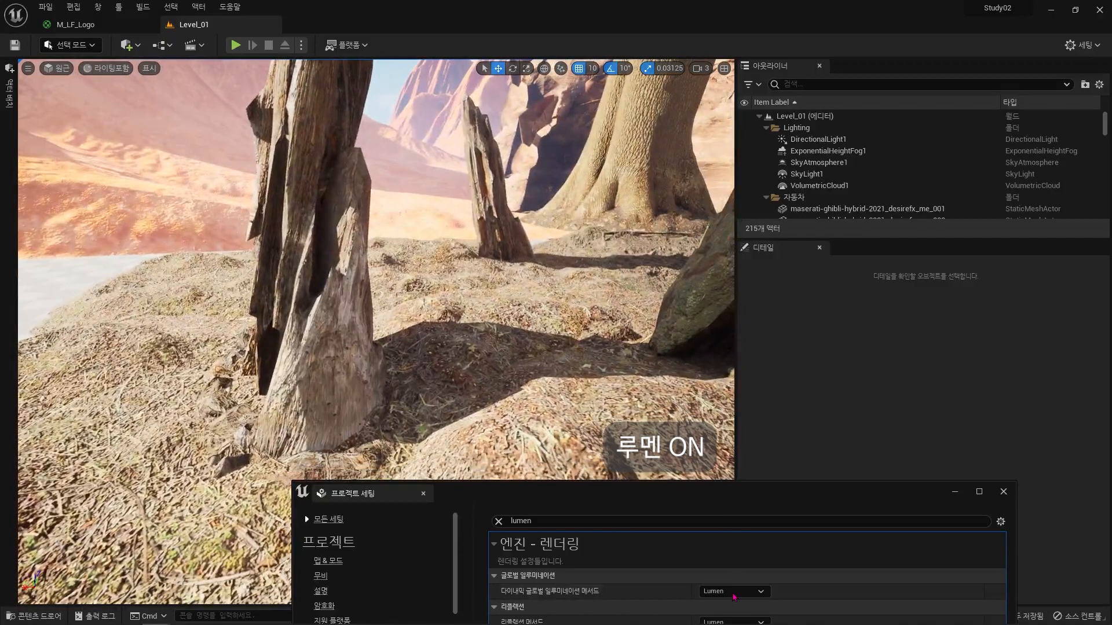
# Set the dynamic global illumination method to None and toggle the viewport's game view to examine the shaded ground beside the tree trunk
pyautogui.click(733, 592)
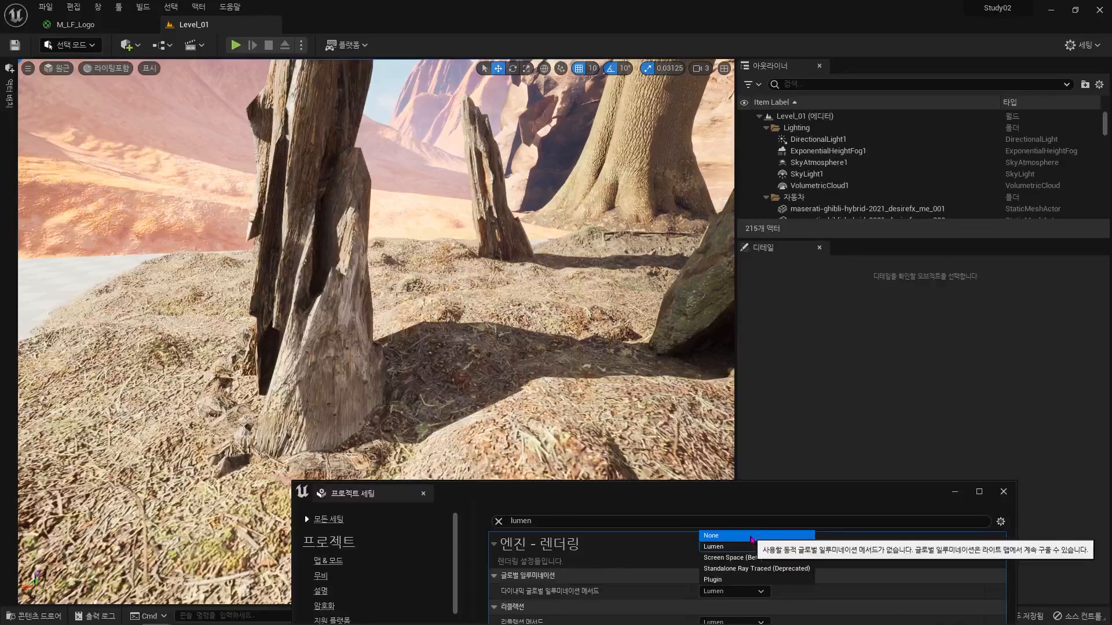
pyautogui.click(747, 536)
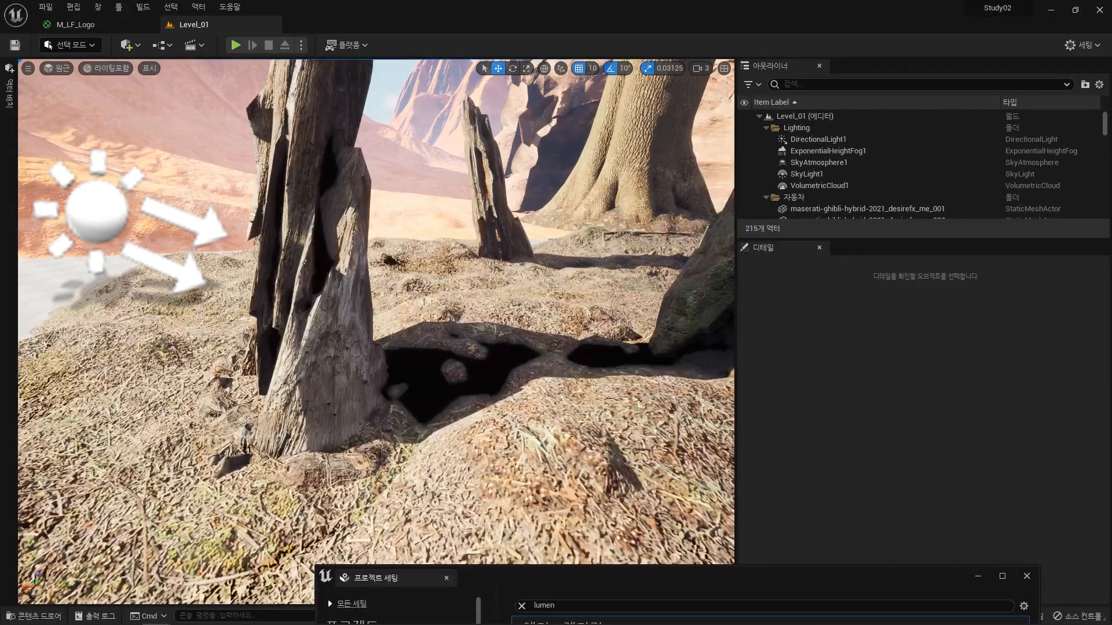
pyautogui.press('g')
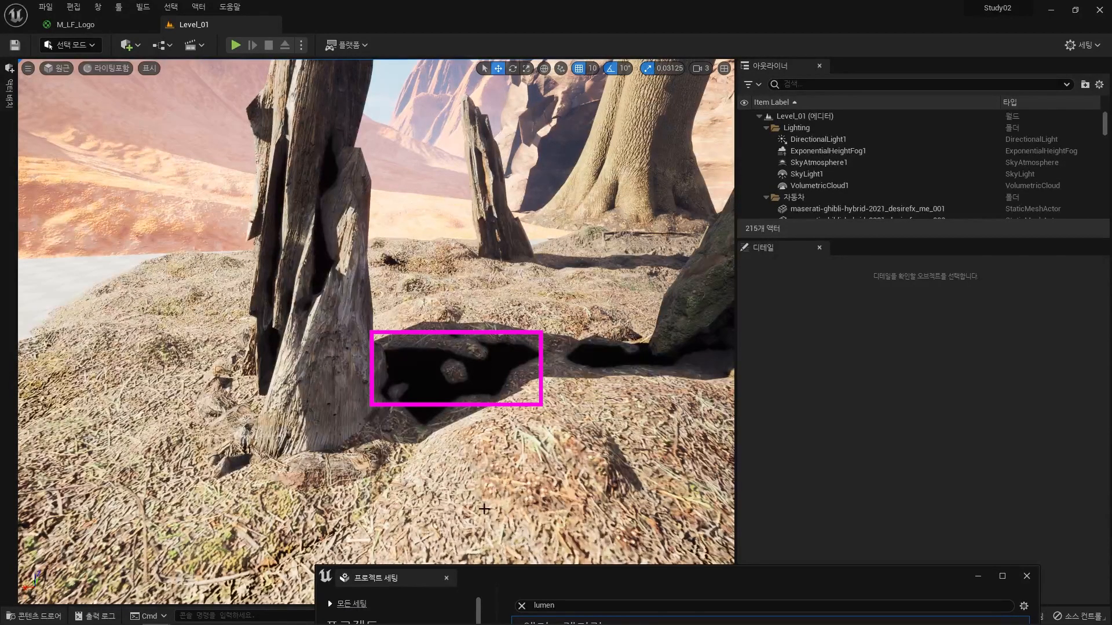
pyautogui.press('g')
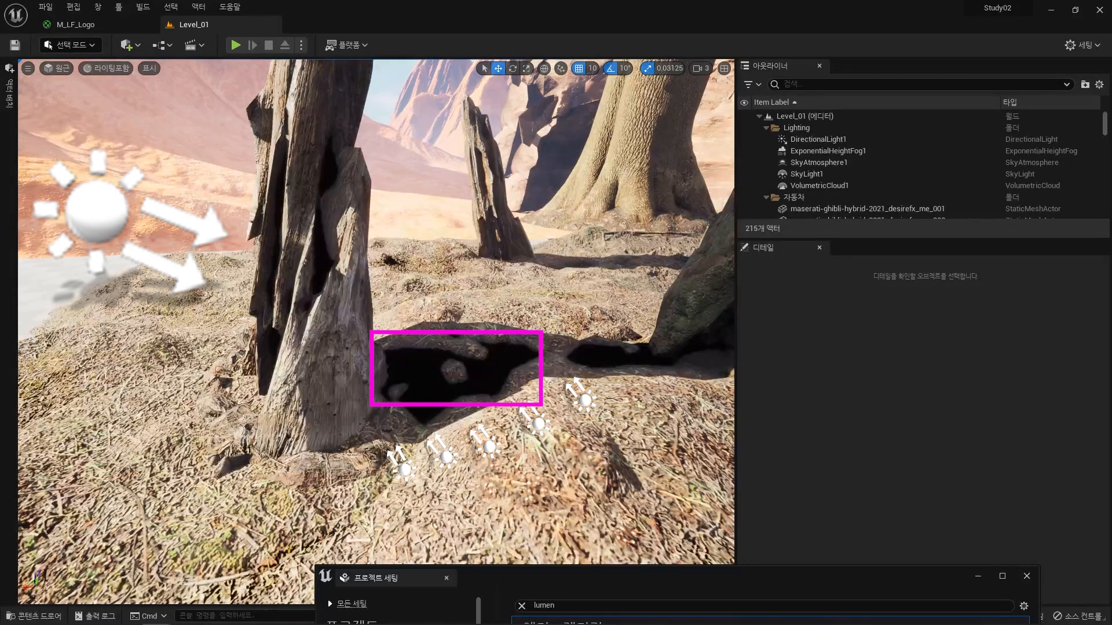
# Set the dynamic global illumination method back to Lumen and move the project settings window clear of the shaded ground
pyautogui.moveTo(643, 581); pyautogui.dragTo(635, 526)
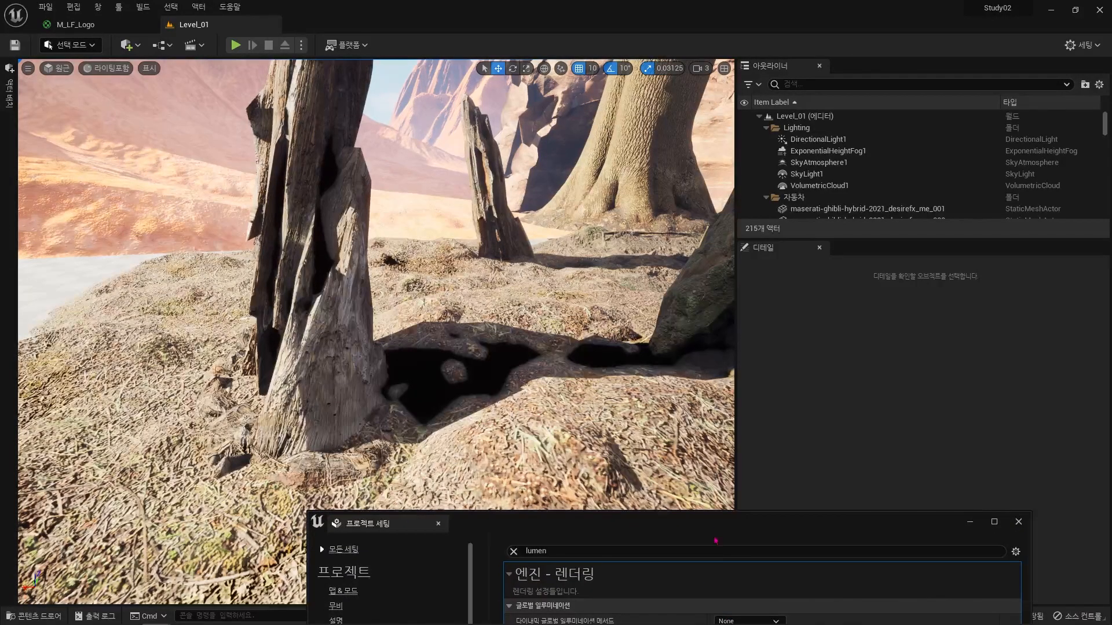
pyautogui.click(733, 571)
pyautogui.click(741, 526)
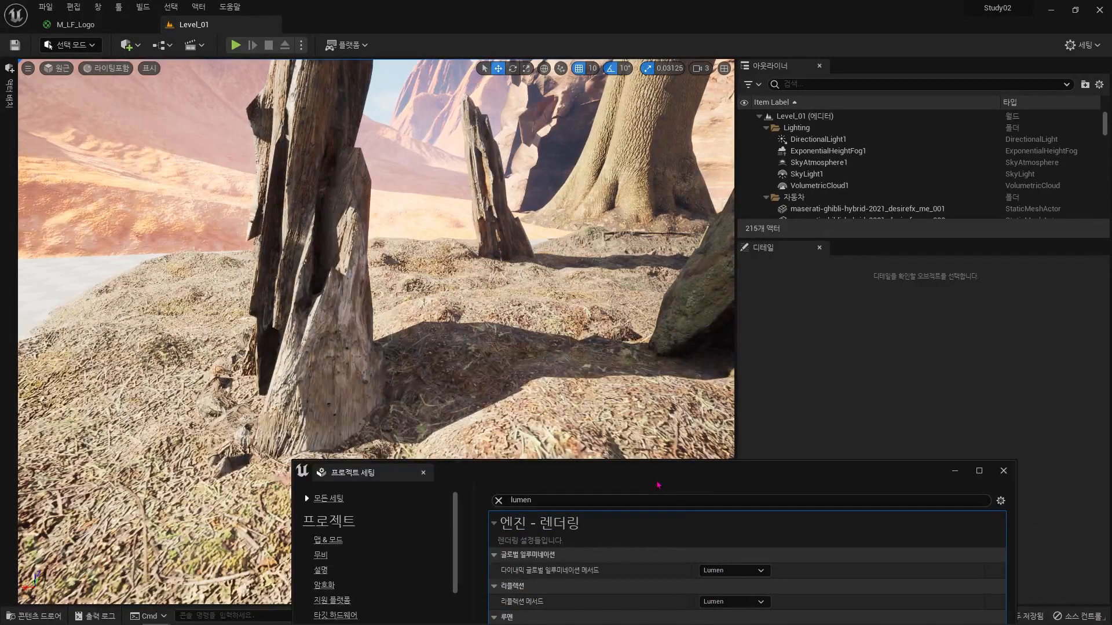
pyautogui.moveTo(658, 483); pyautogui.dragTo(664, 509)
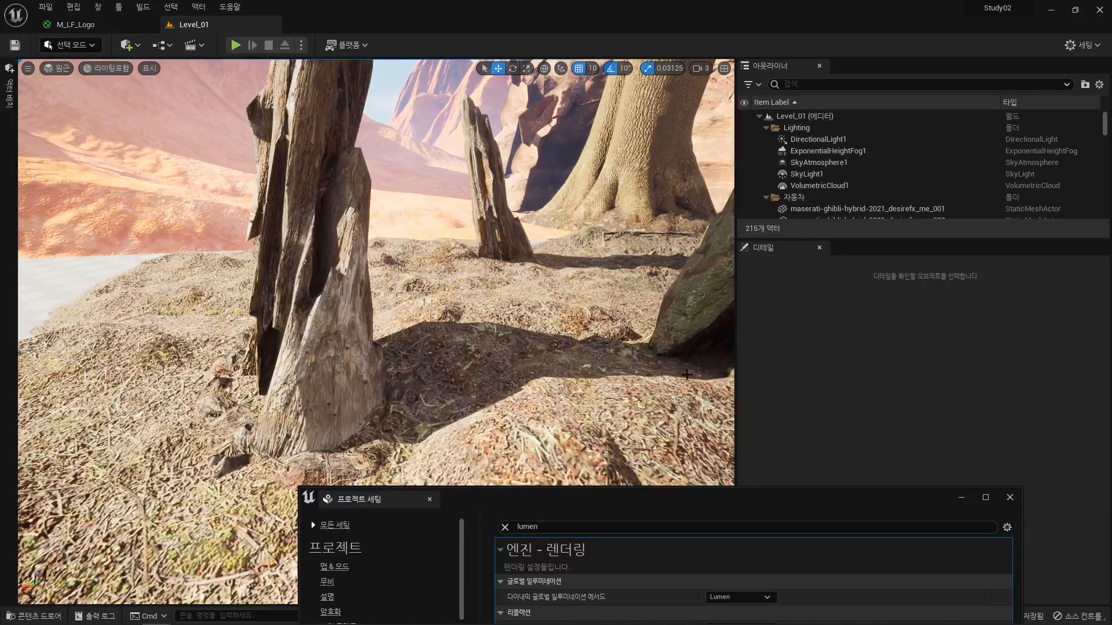
# Select DirectionalLight1 to check its mobility setting and look over the wrecked vehicle under the Lumen lighting
pyautogui.click(818, 139)
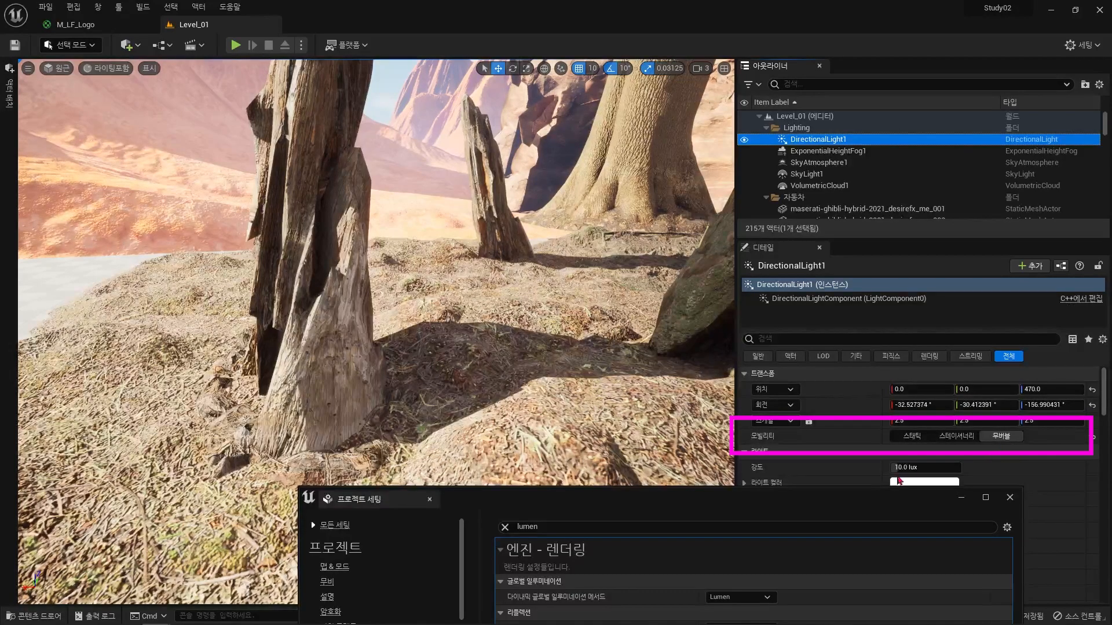
pyautogui.moveTo(860, 505); pyautogui.dragTo(851, 507)
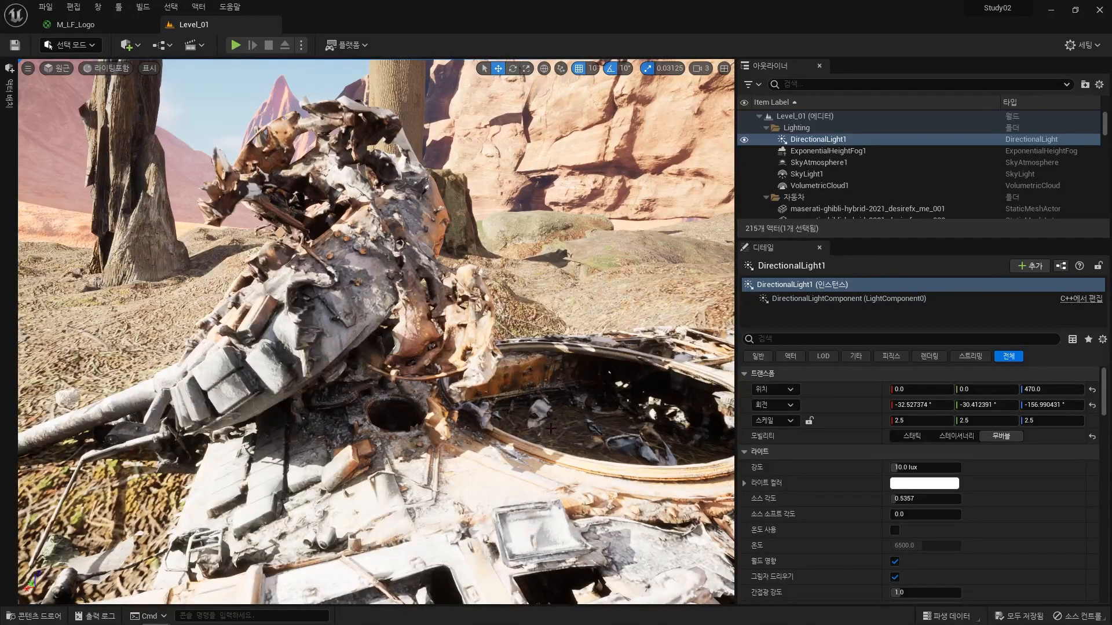
pyautogui.moveTo(550, 429)
pyautogui.mouseDown(button='right')
pyautogui.moveTo(547, 399)
pyautogui.moveTo(545, 434)
pyautogui.moveTo(545, 408)
pyautogui.mouseUp(button='right')
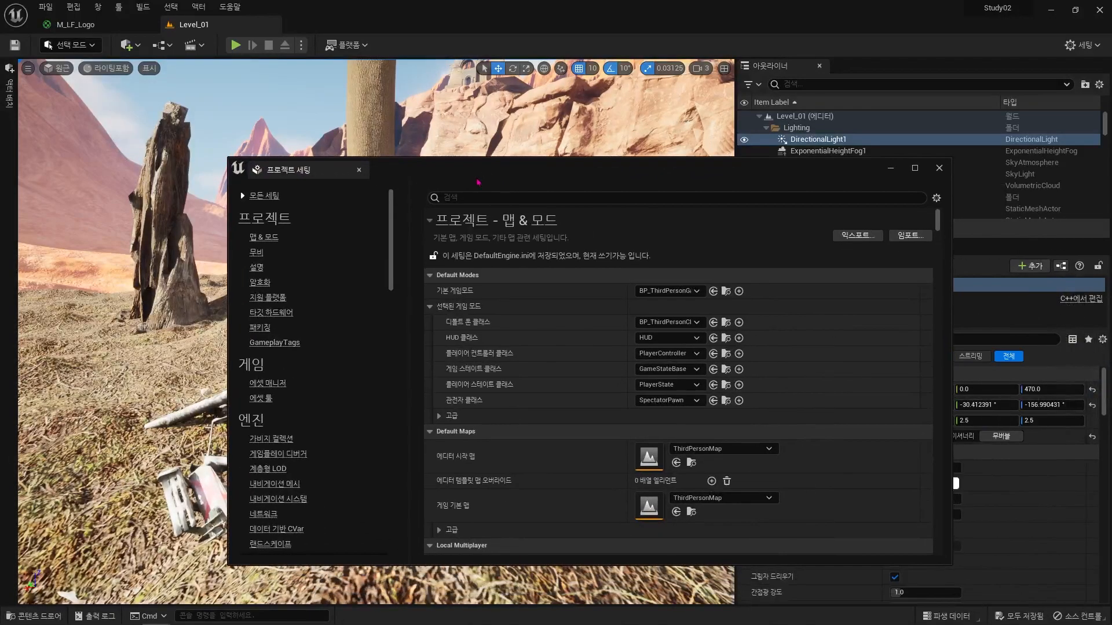
# Search the project settings for "디스턴스" to look over the mesh distance field options, and close the settings
pyautogui.click(476, 197)
pyautogui.write('디스티')
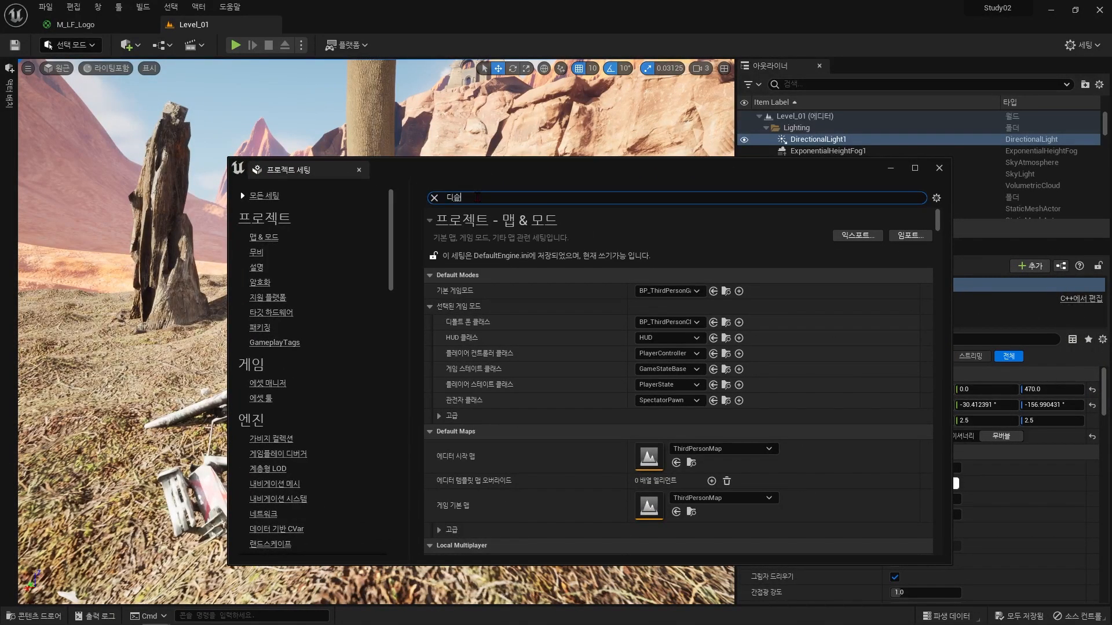
pyautogui.write('턴스')
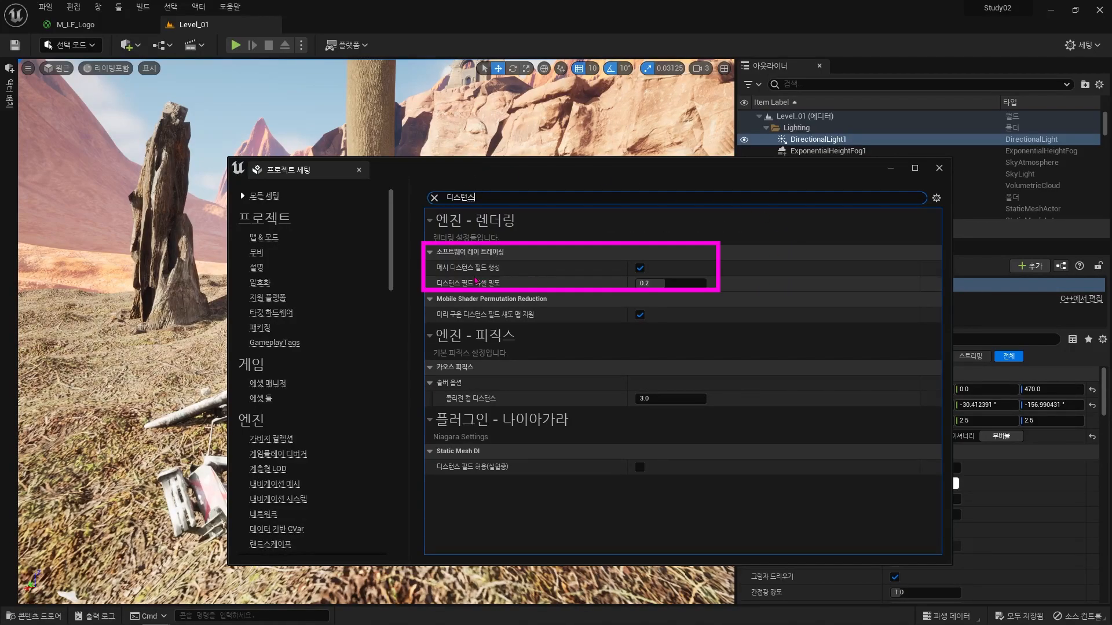
pyautogui.moveTo(487, 275)
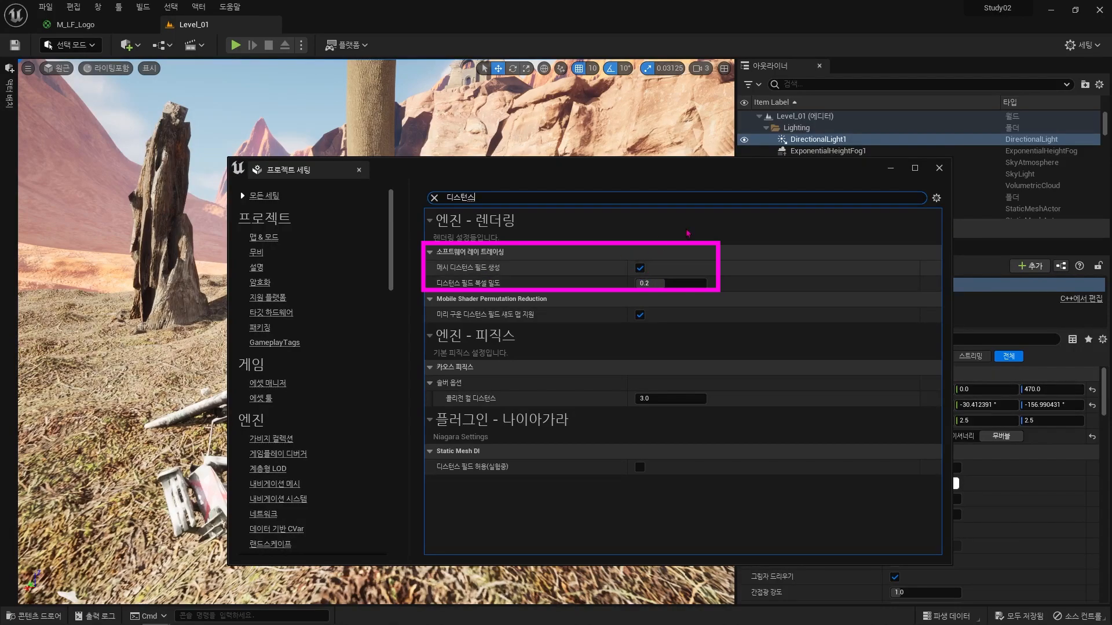
pyautogui.click(946, 170)
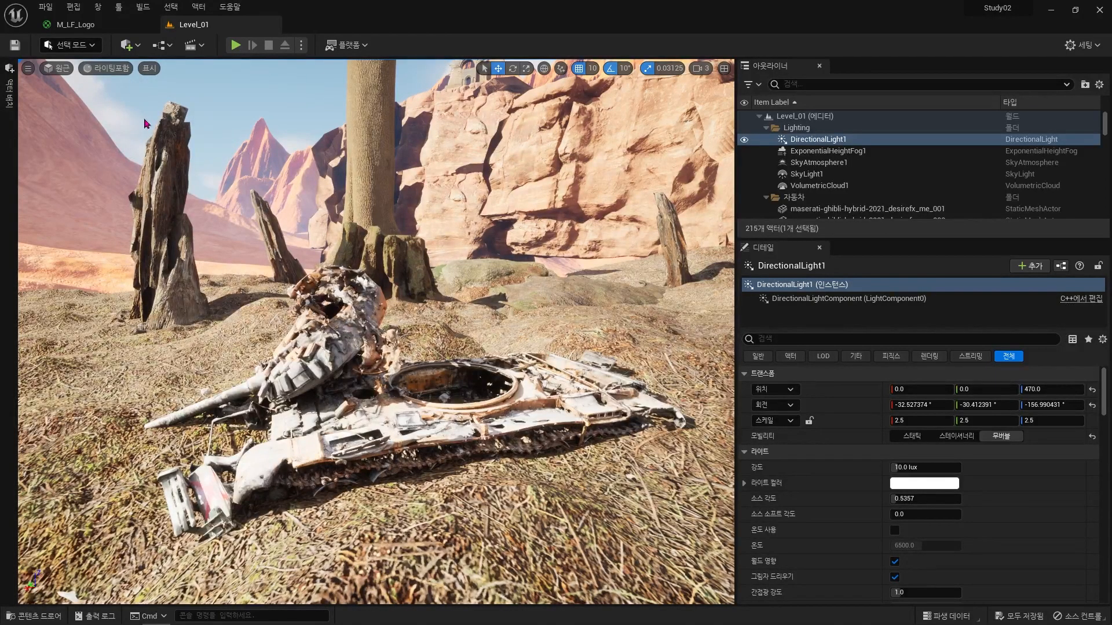
# Turn on the viewport's Global Distance Field visualization and examine the wrecked vehicle and surrounding trees in Level_01
pyautogui.click(151, 69)
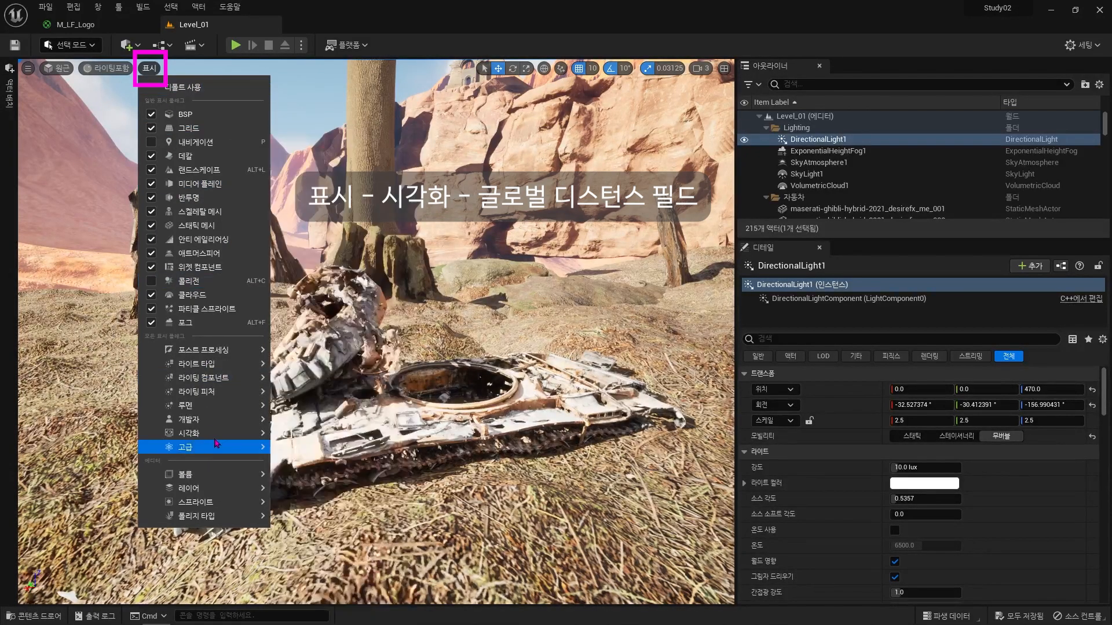
pyautogui.moveTo(217, 440)
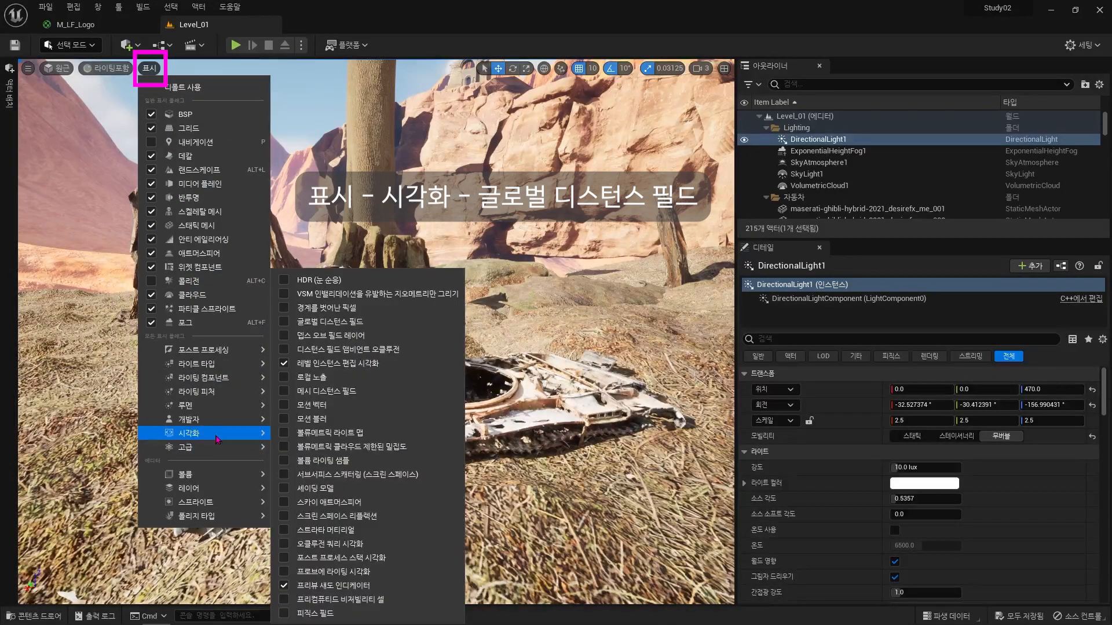
pyautogui.click(368, 328)
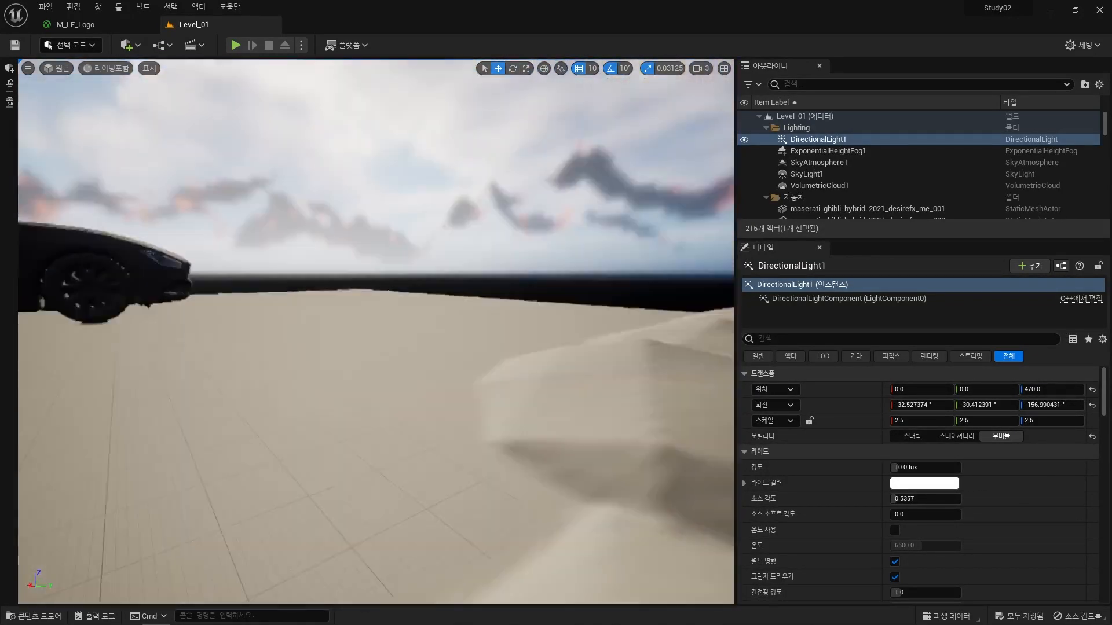
pyautogui.moveTo(499, 353); pyautogui.dragTo(499, 353, button='right')
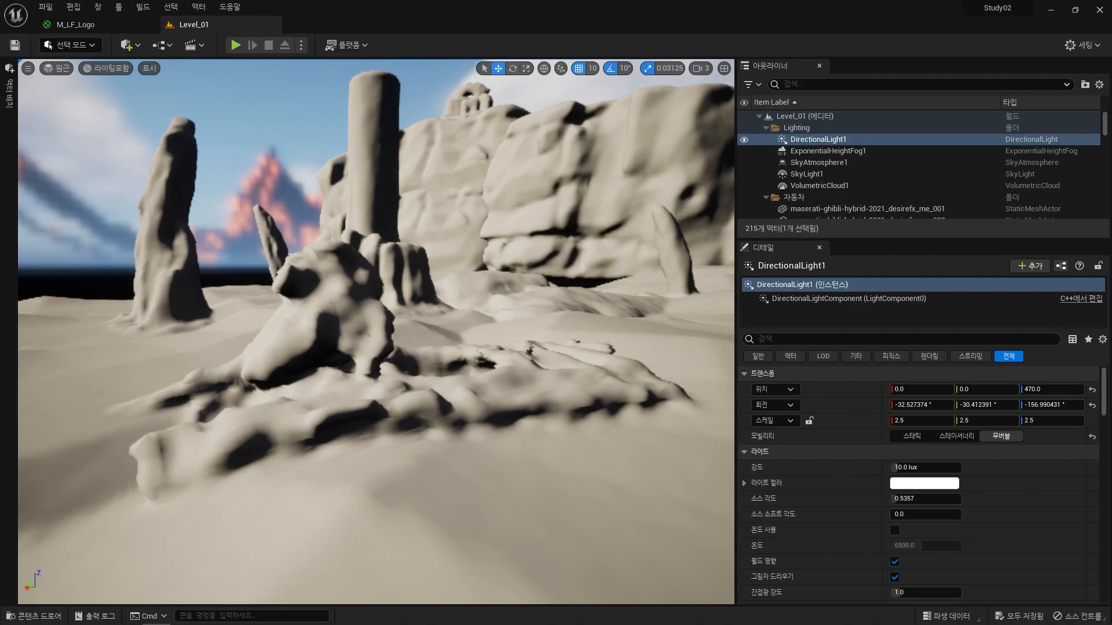
pyautogui.press('w')
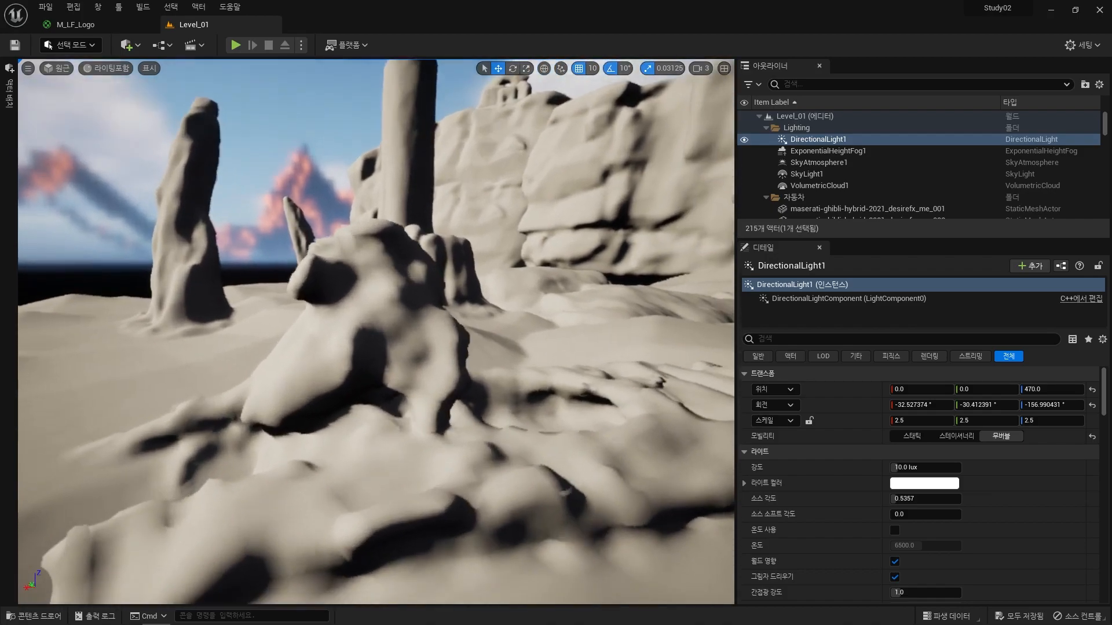
pyautogui.press('w')
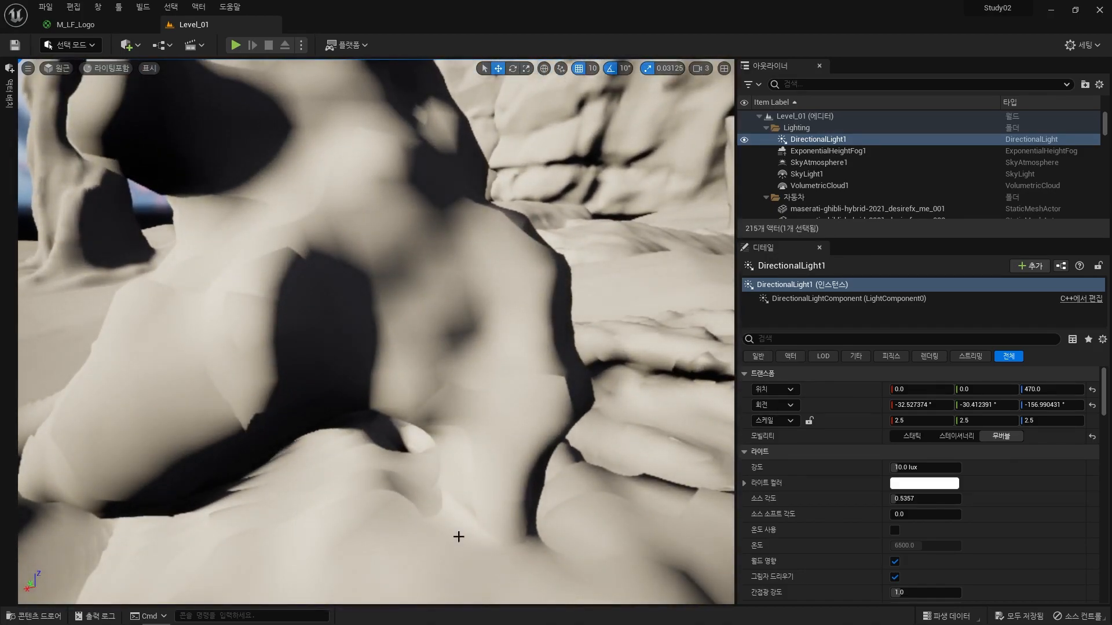
pyautogui.press('s')
pyautogui.moveTo(377, 332); pyautogui.dragTo(408, 333, button='right')
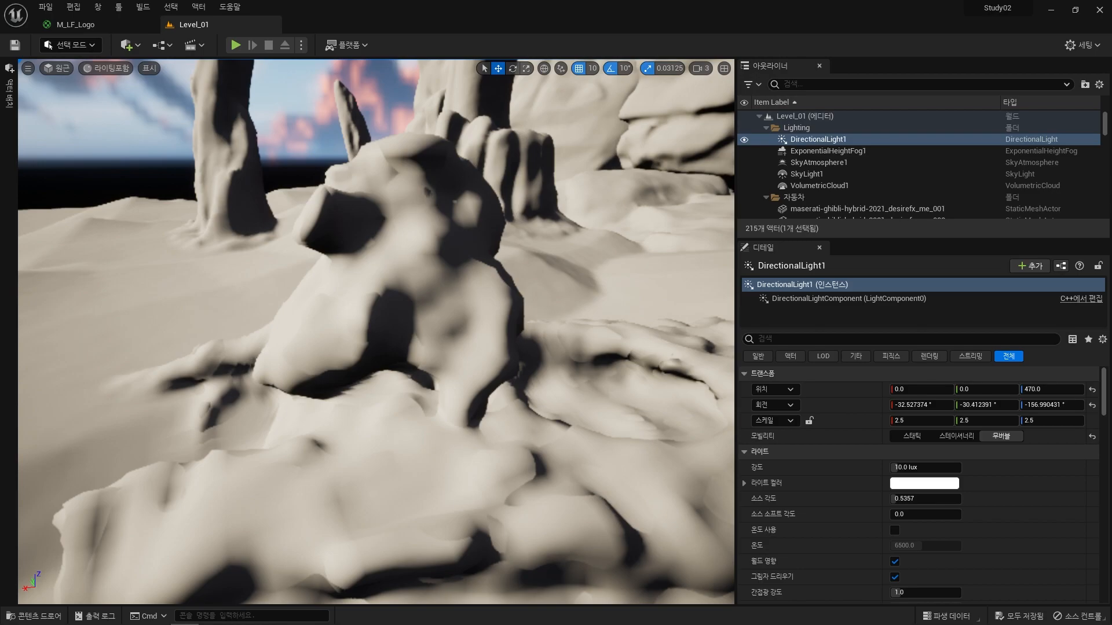
pyautogui.moveTo(376, 332); pyautogui.dragTo(660, 457, button='right')
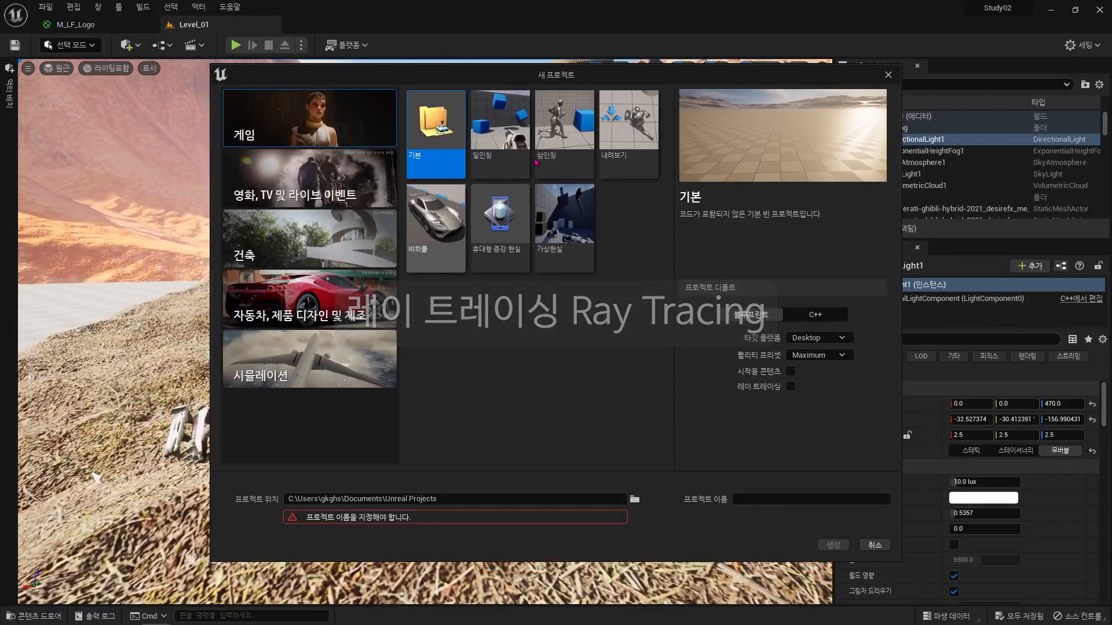
# Enable the ray tracing option for a blank game project and cancel the new project dialog
pyautogui.click(791, 386)
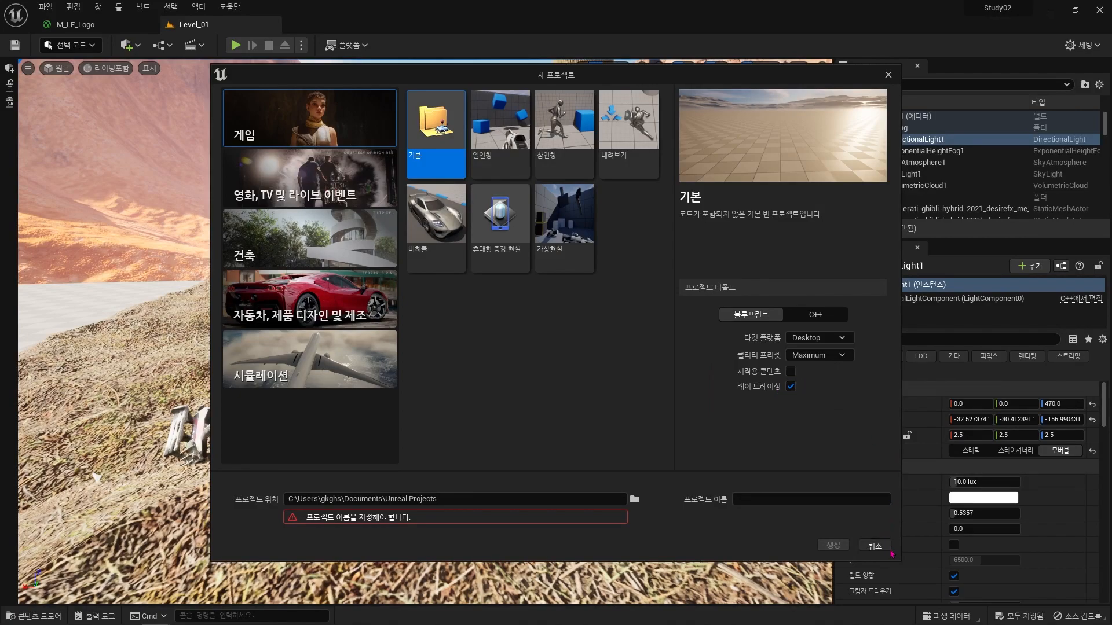
pyautogui.click(875, 546)
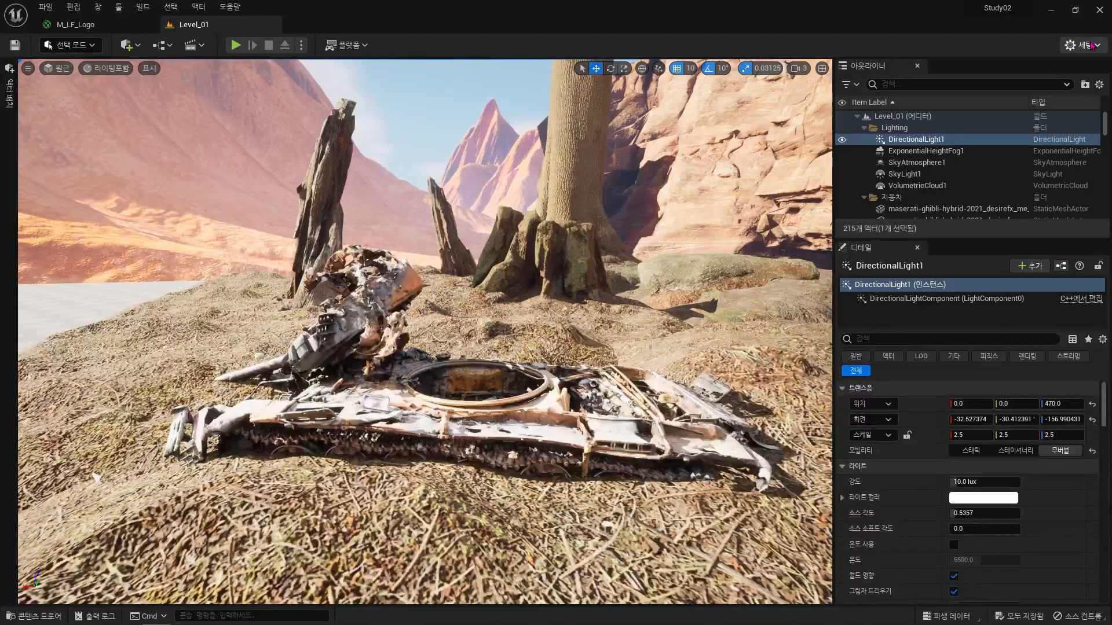
# Open the project settings and search for "레이 트레이싱" to look over the hardware and software ray tracing options
pyautogui.click(1082, 45)
pyautogui.click(984, 92)
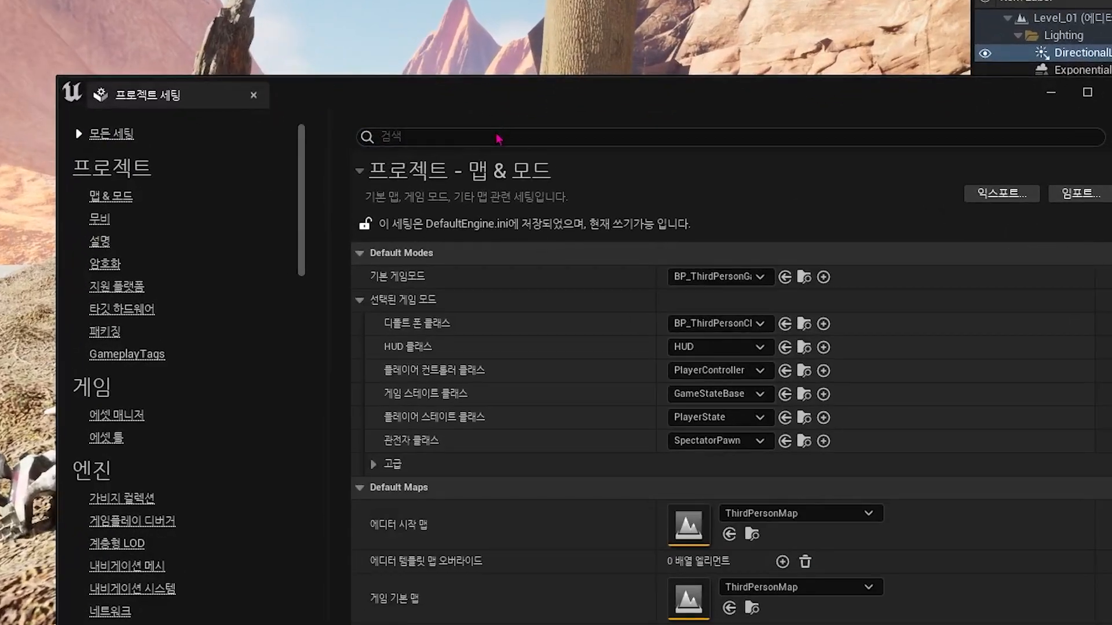
pyautogui.click(497, 139)
pyautogui.write('레이 티')
pyautogui.write('레이싱')
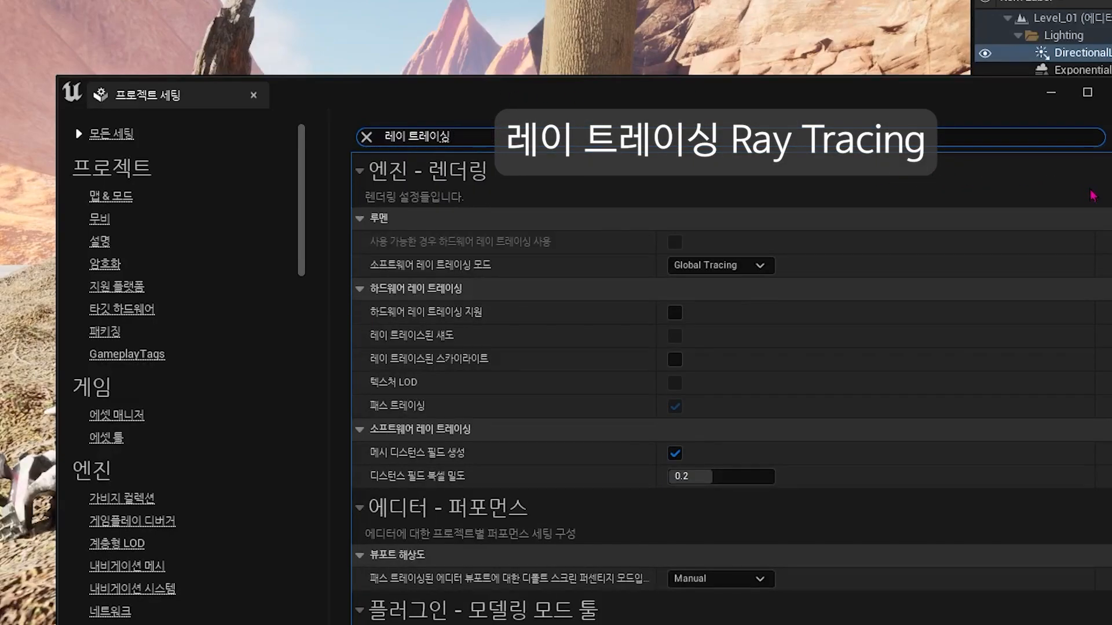
pyautogui.moveTo(378, 250)
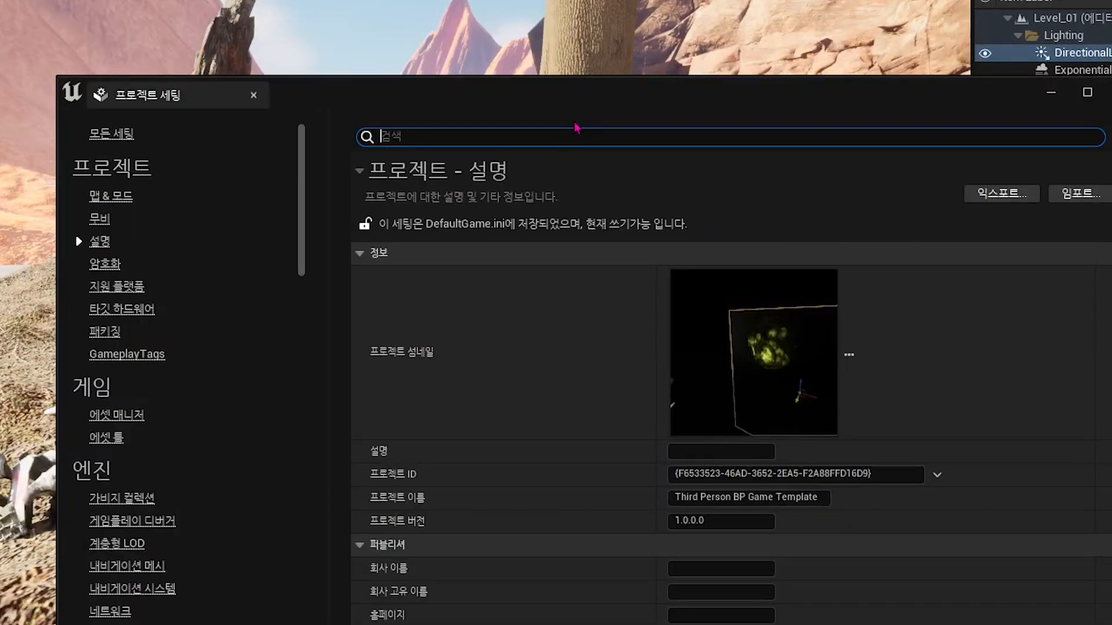
# Search the project settings for "lumen", set the dynamic global illumination method to Screen Space (Beta), and close the settings
pyautogui.write('l')
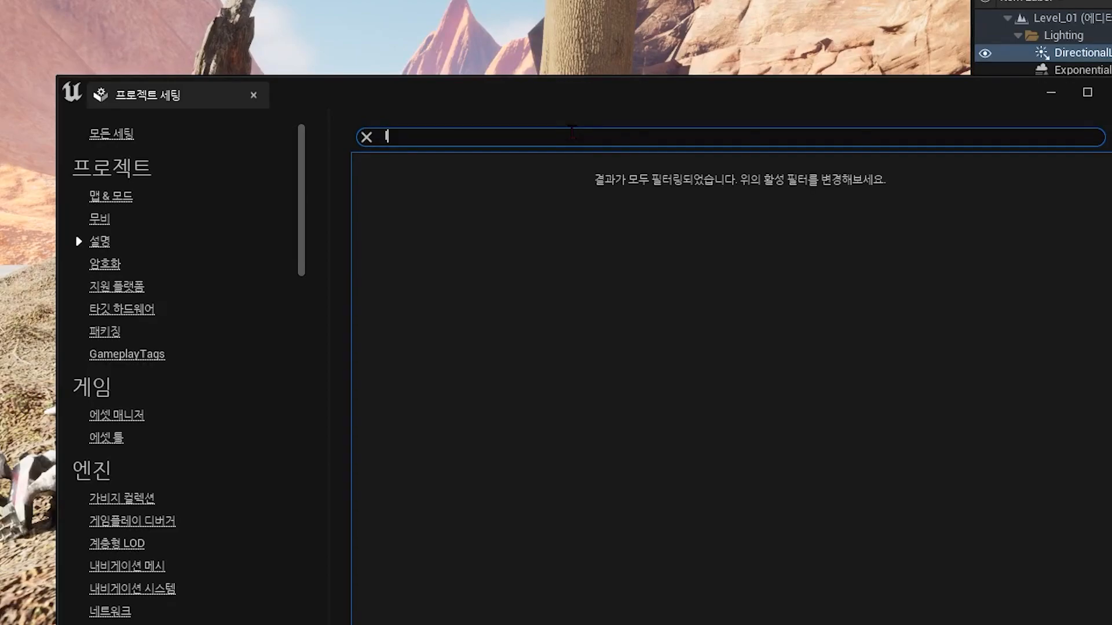
pyautogui.write('um,em')
pyautogui.press('BackSpace')
pyautogui.press('BackSpace')
pyautogui.press('BackSpace')
pyautogui.write('en')
pyautogui.click(721, 241)
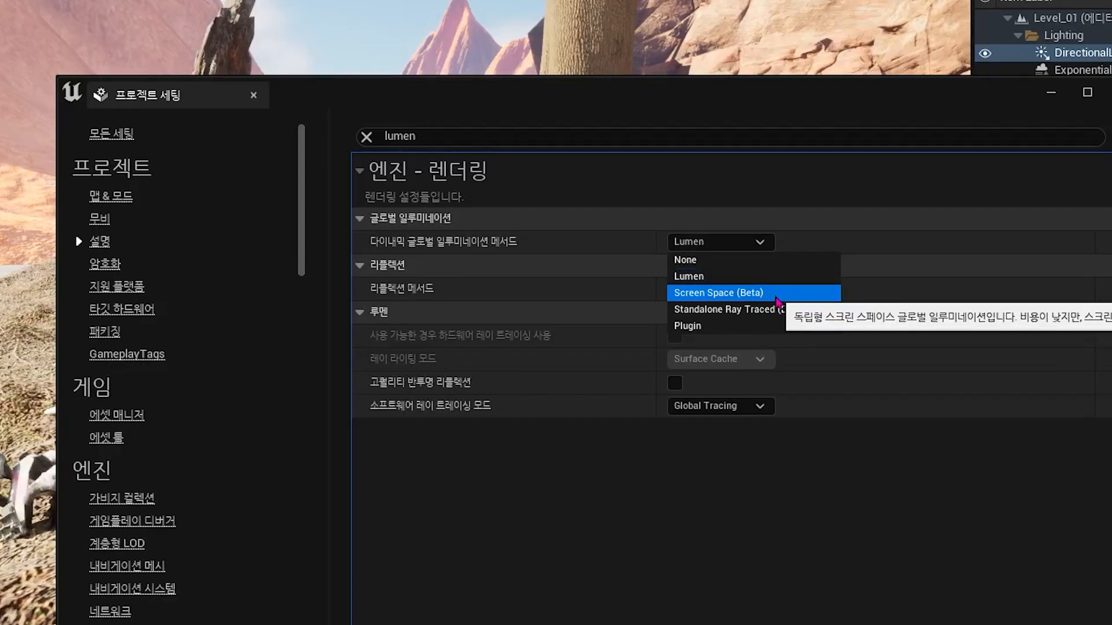
pyautogui.click(776, 296)
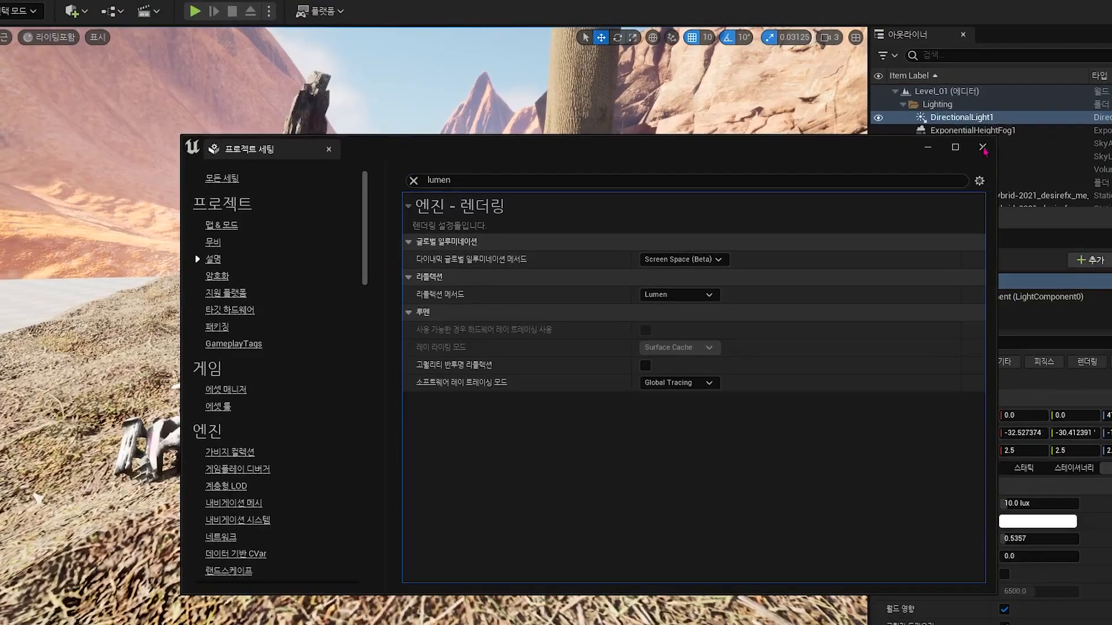
pyautogui.click(1026, 130)
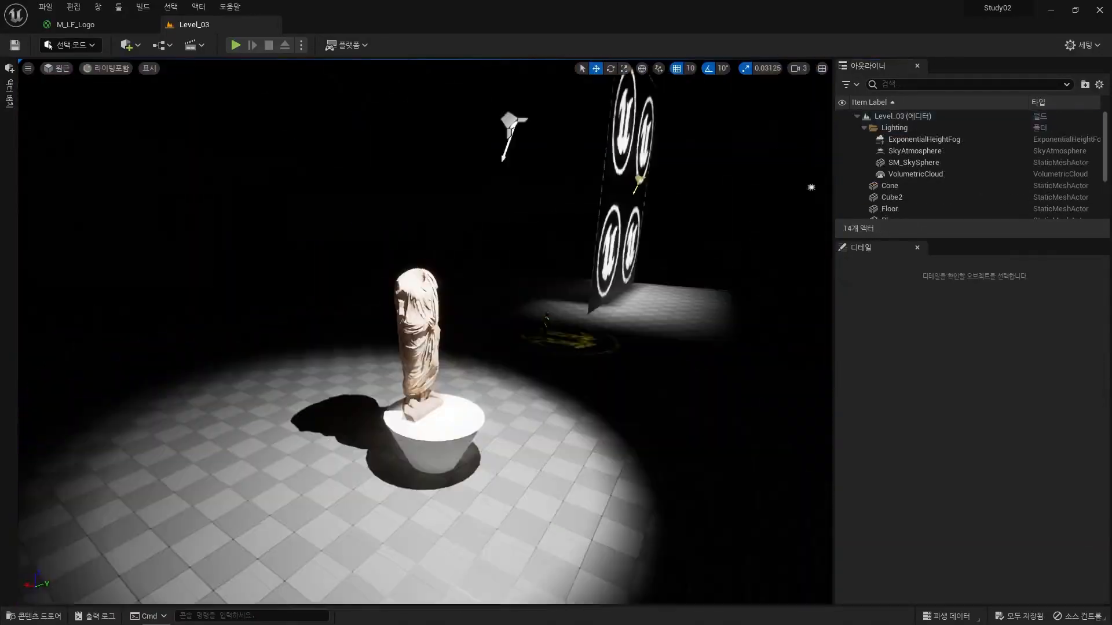
# Look over the spotlit statue and the logo panel in Level_03
pyautogui.moveTo(426, 332); pyautogui.dragTo(435, 307, button='right')
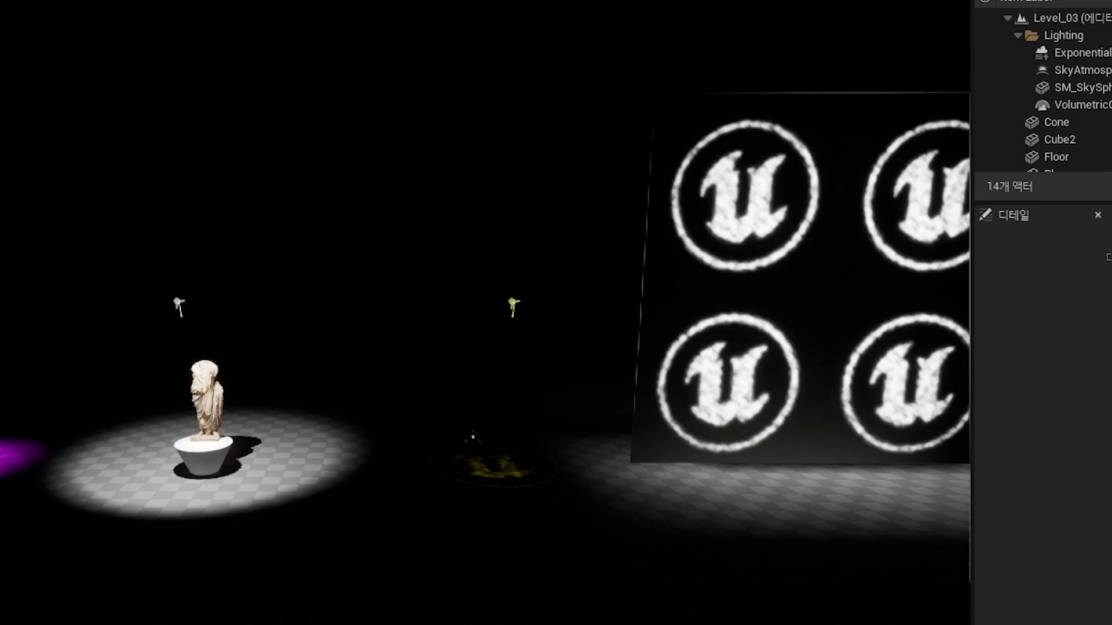